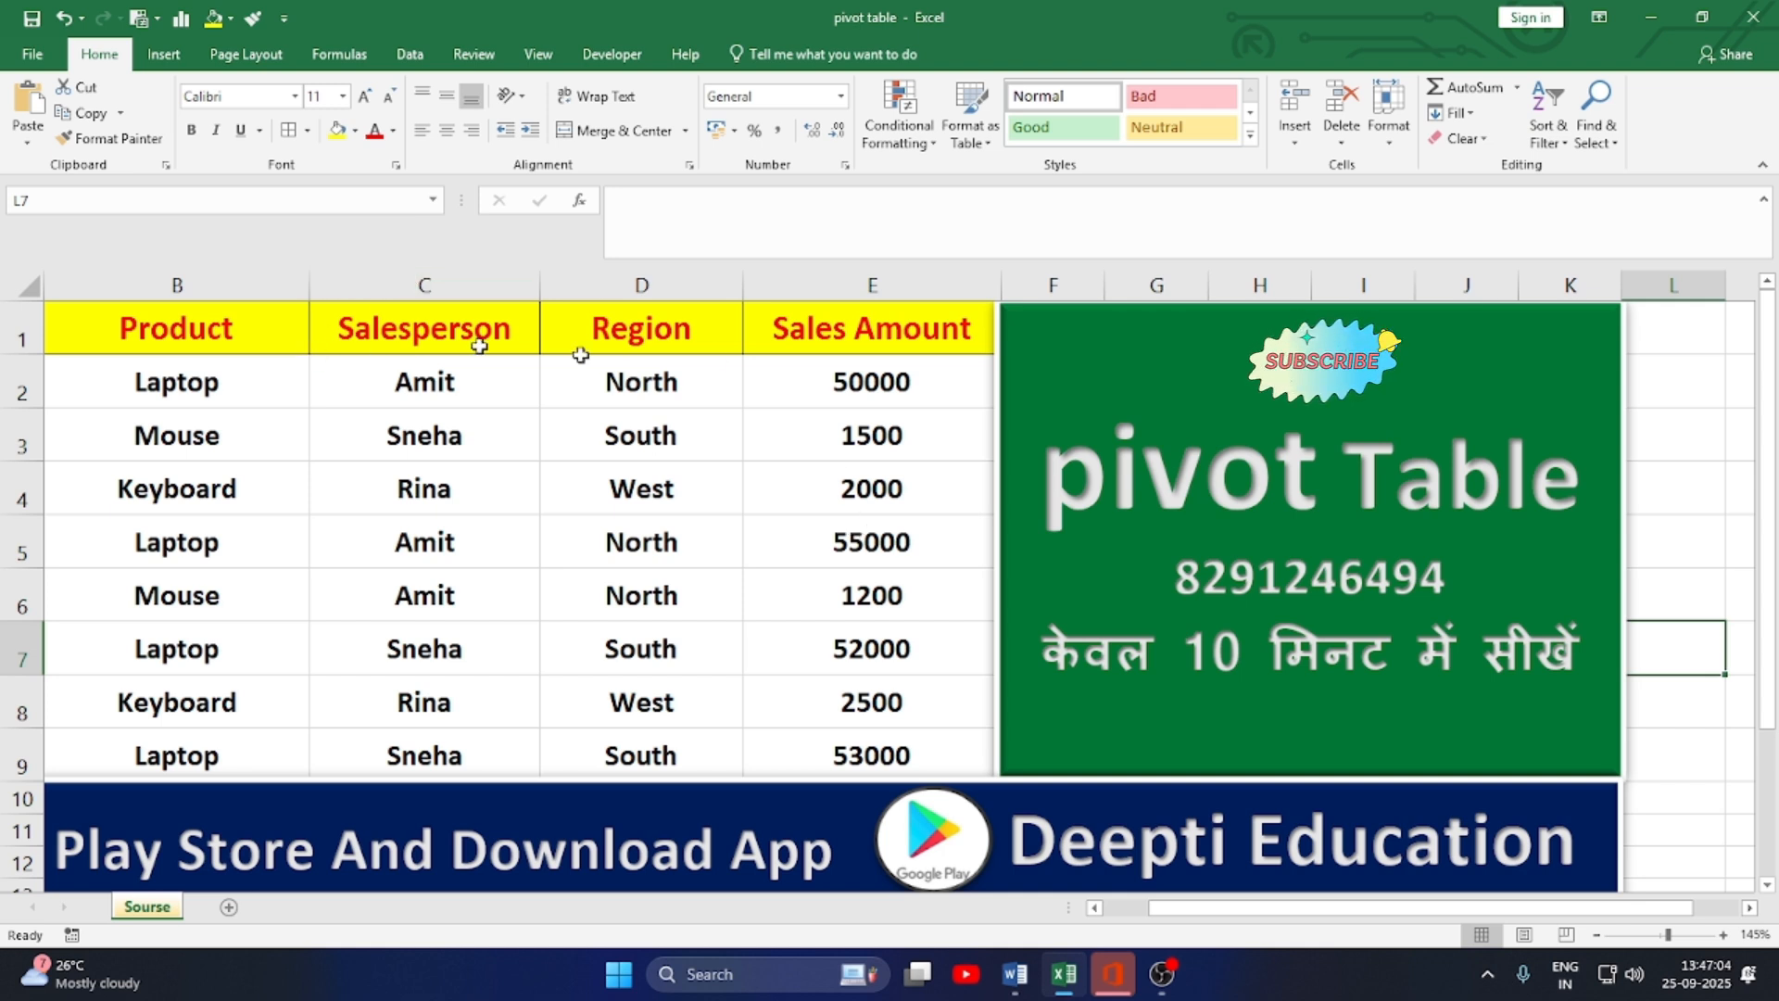
- Review the sales records on the Sourse sheet from the Date column through Sales Amount
left_click_drag(1372, 909, 1237, 913)
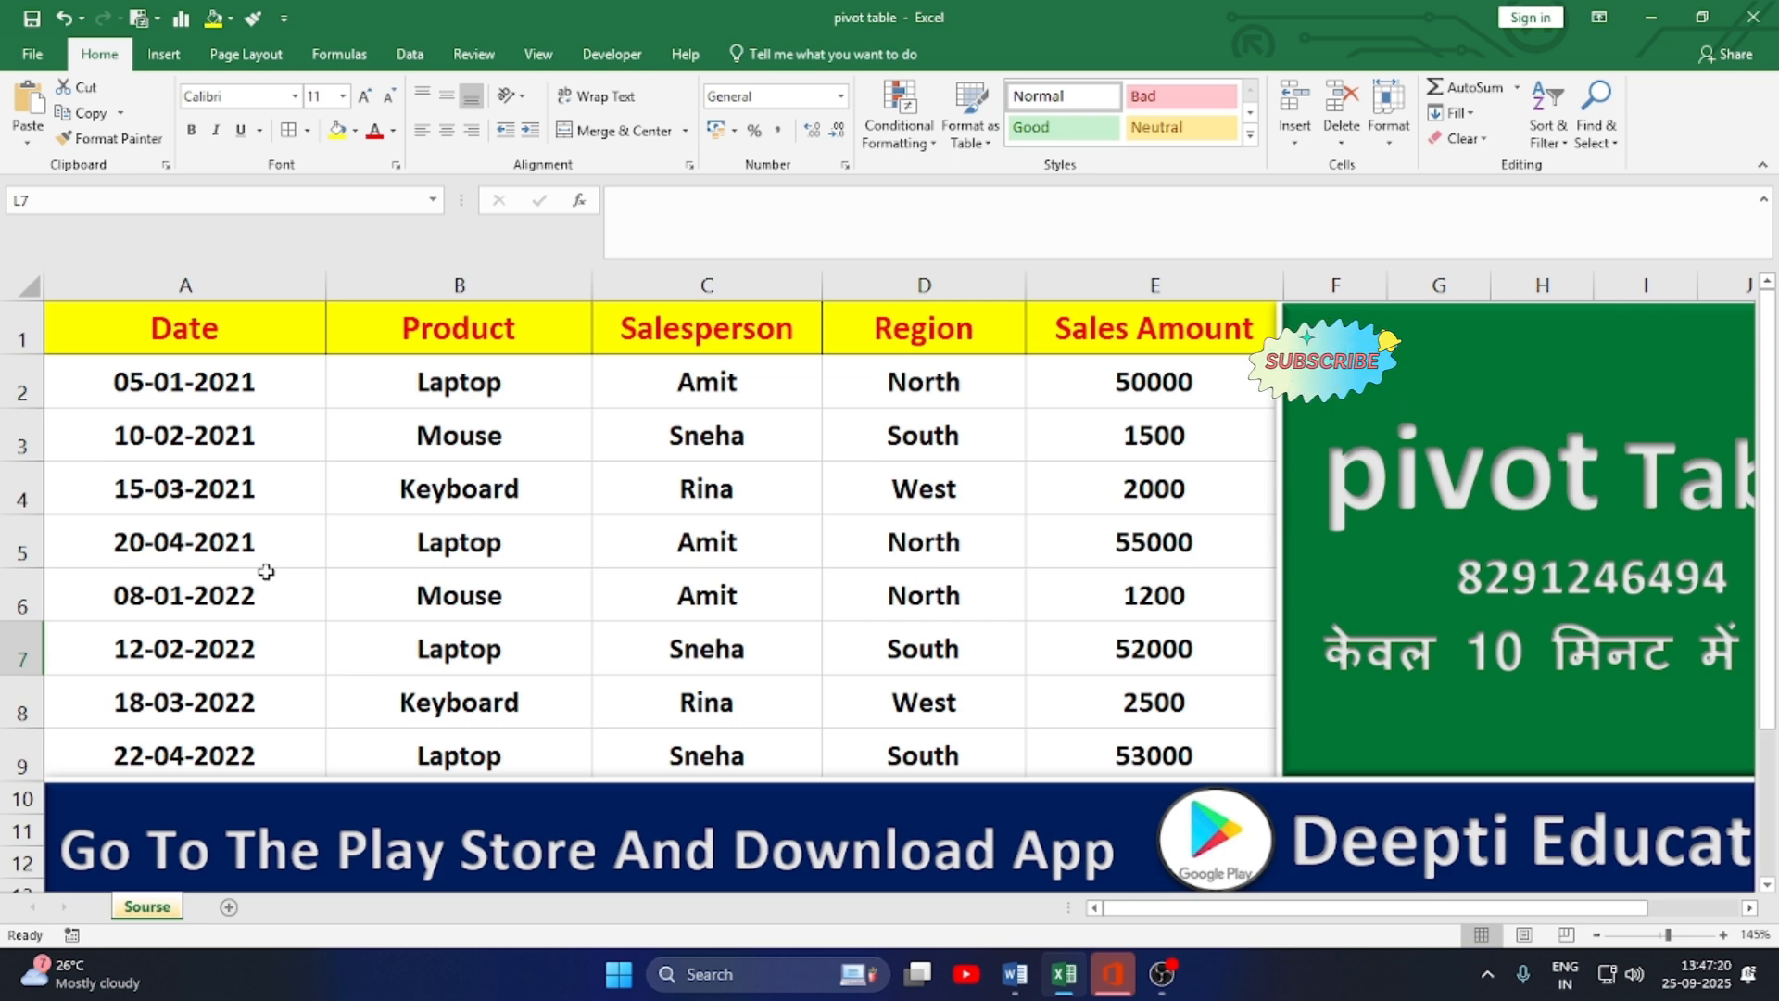
left_click_drag(1218, 908, 1153, 913)
mouse_move(1408, 906)
left_mouse_down()
mouse_move(1462, 904)
mouse_move(1400, 912)
left_mouse_up()
left_click(580, 507)
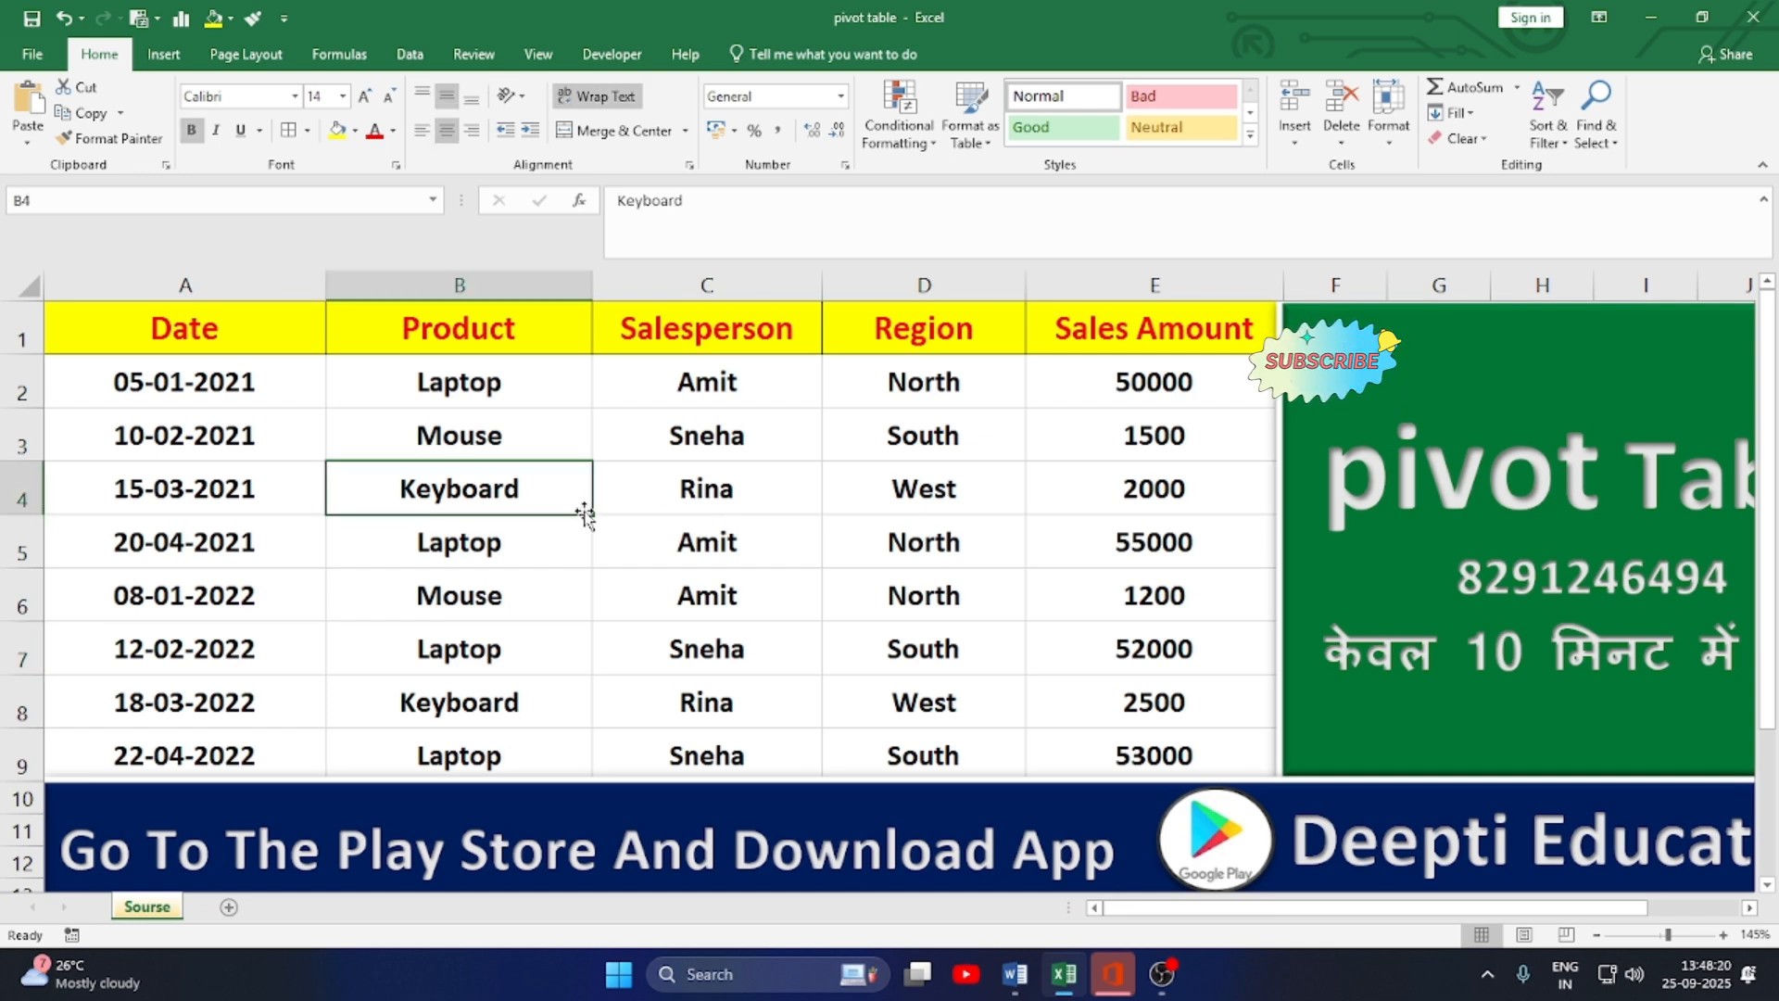
left_click(616, 552)
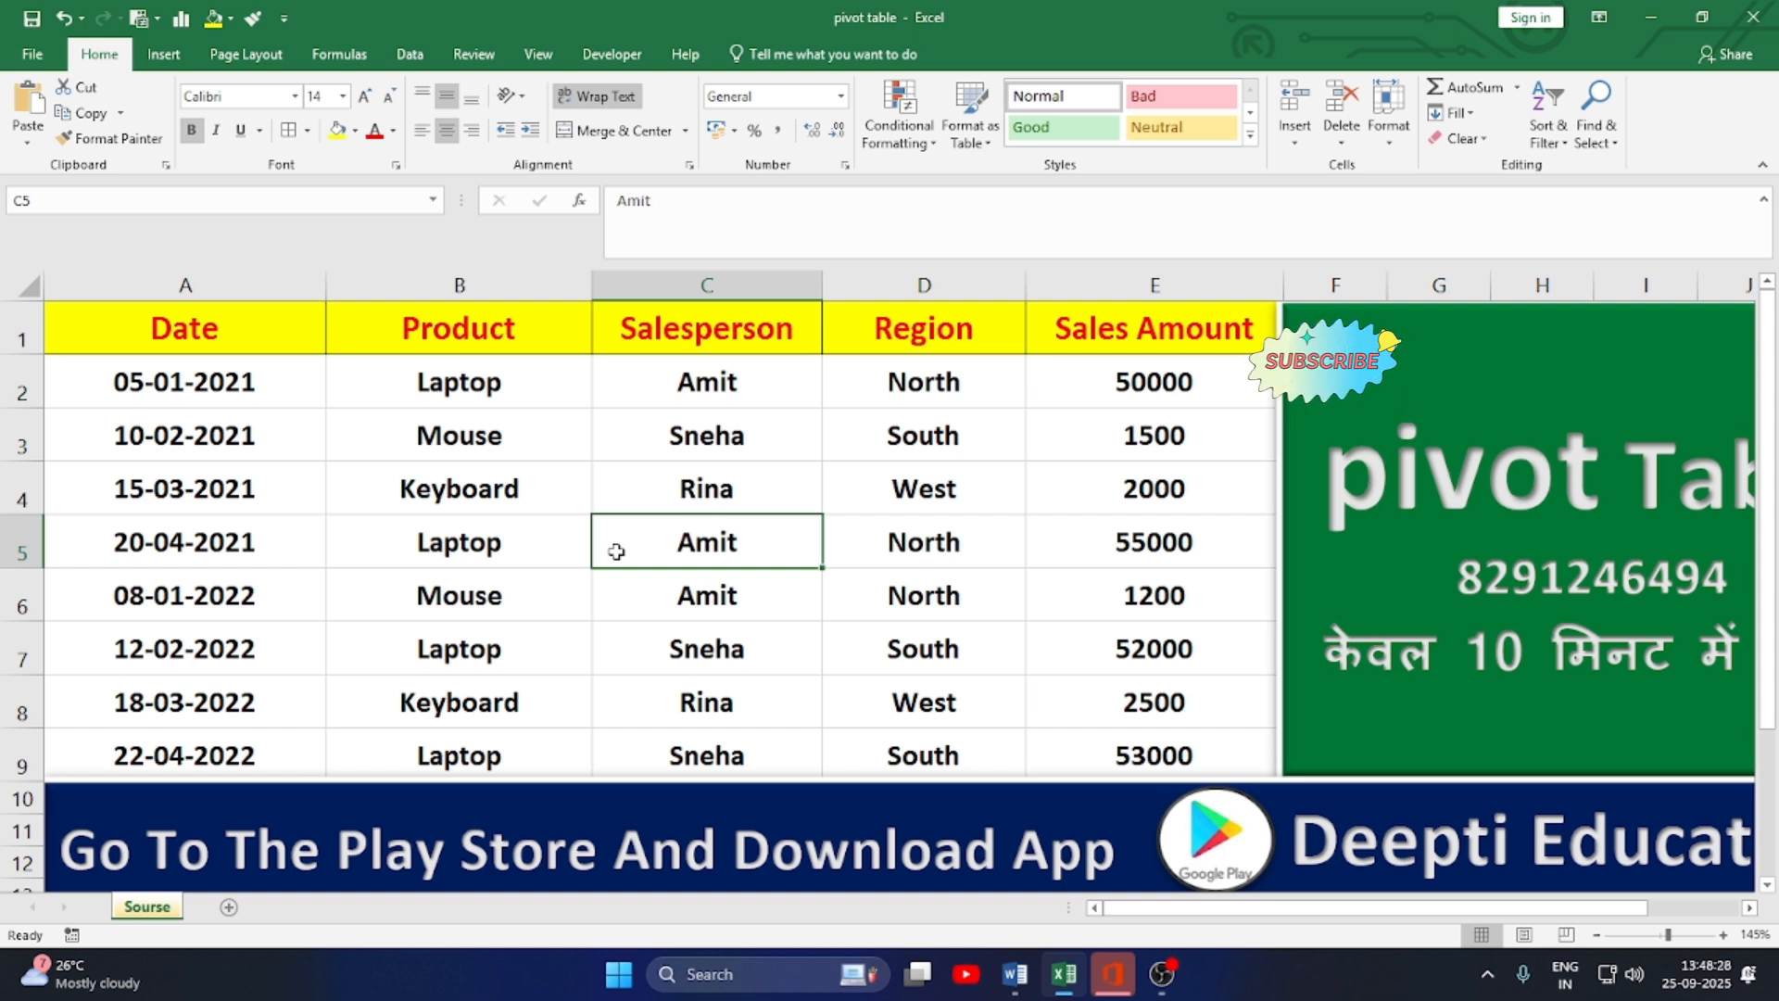
left_click(493, 564)
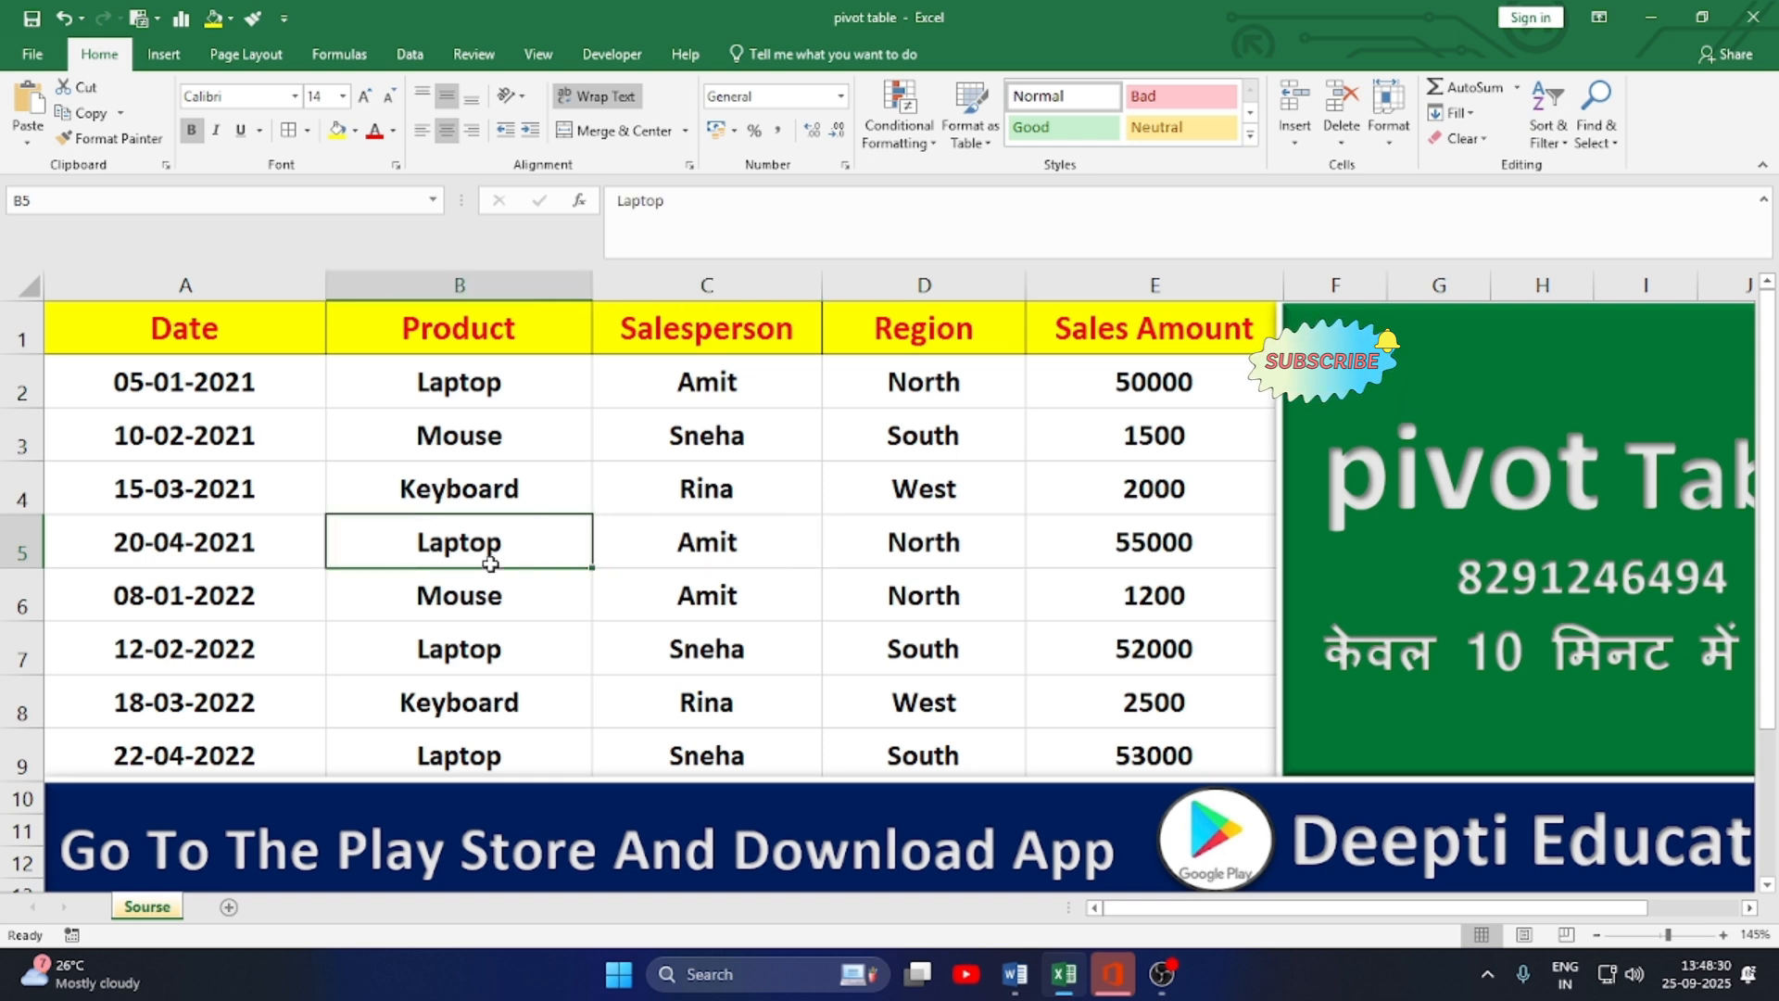
left_click(641, 552)
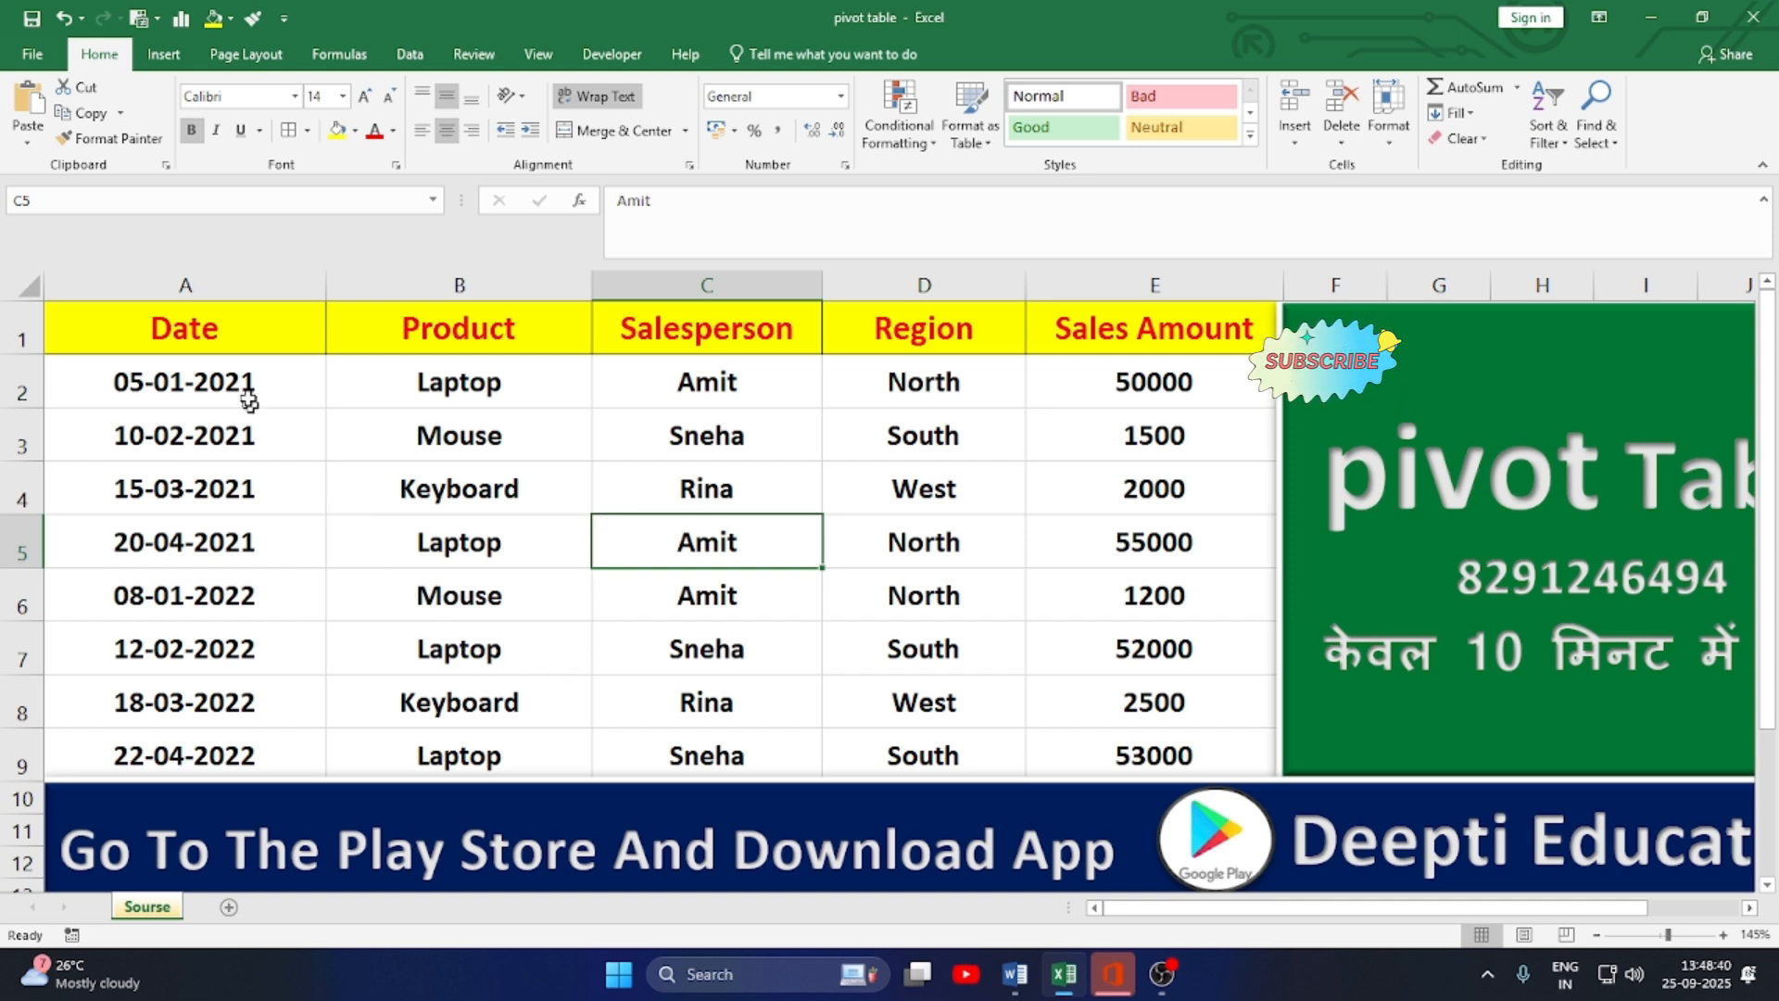
- Create a PivotTable from the sales data in A1:E9 of the Sourse sheet, placed on a new worksheet
left_click_drag(218, 339, 1132, 746)
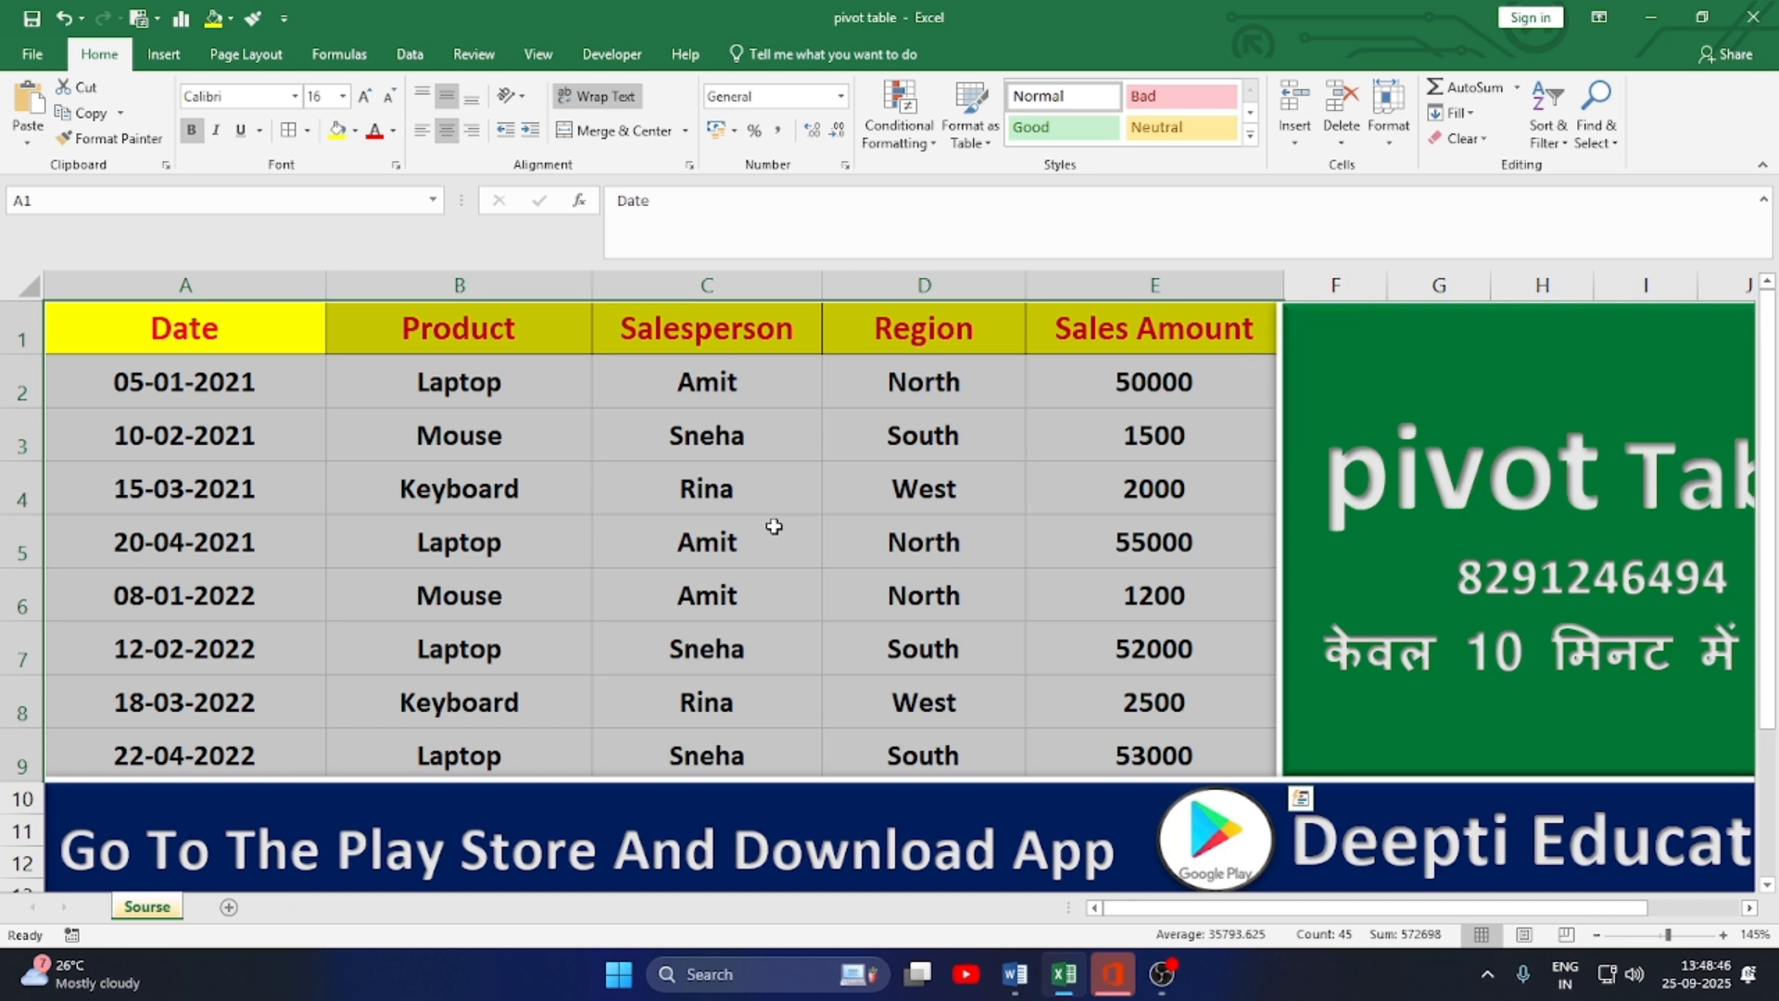
left_click(158, 58)
left_click(39, 111)
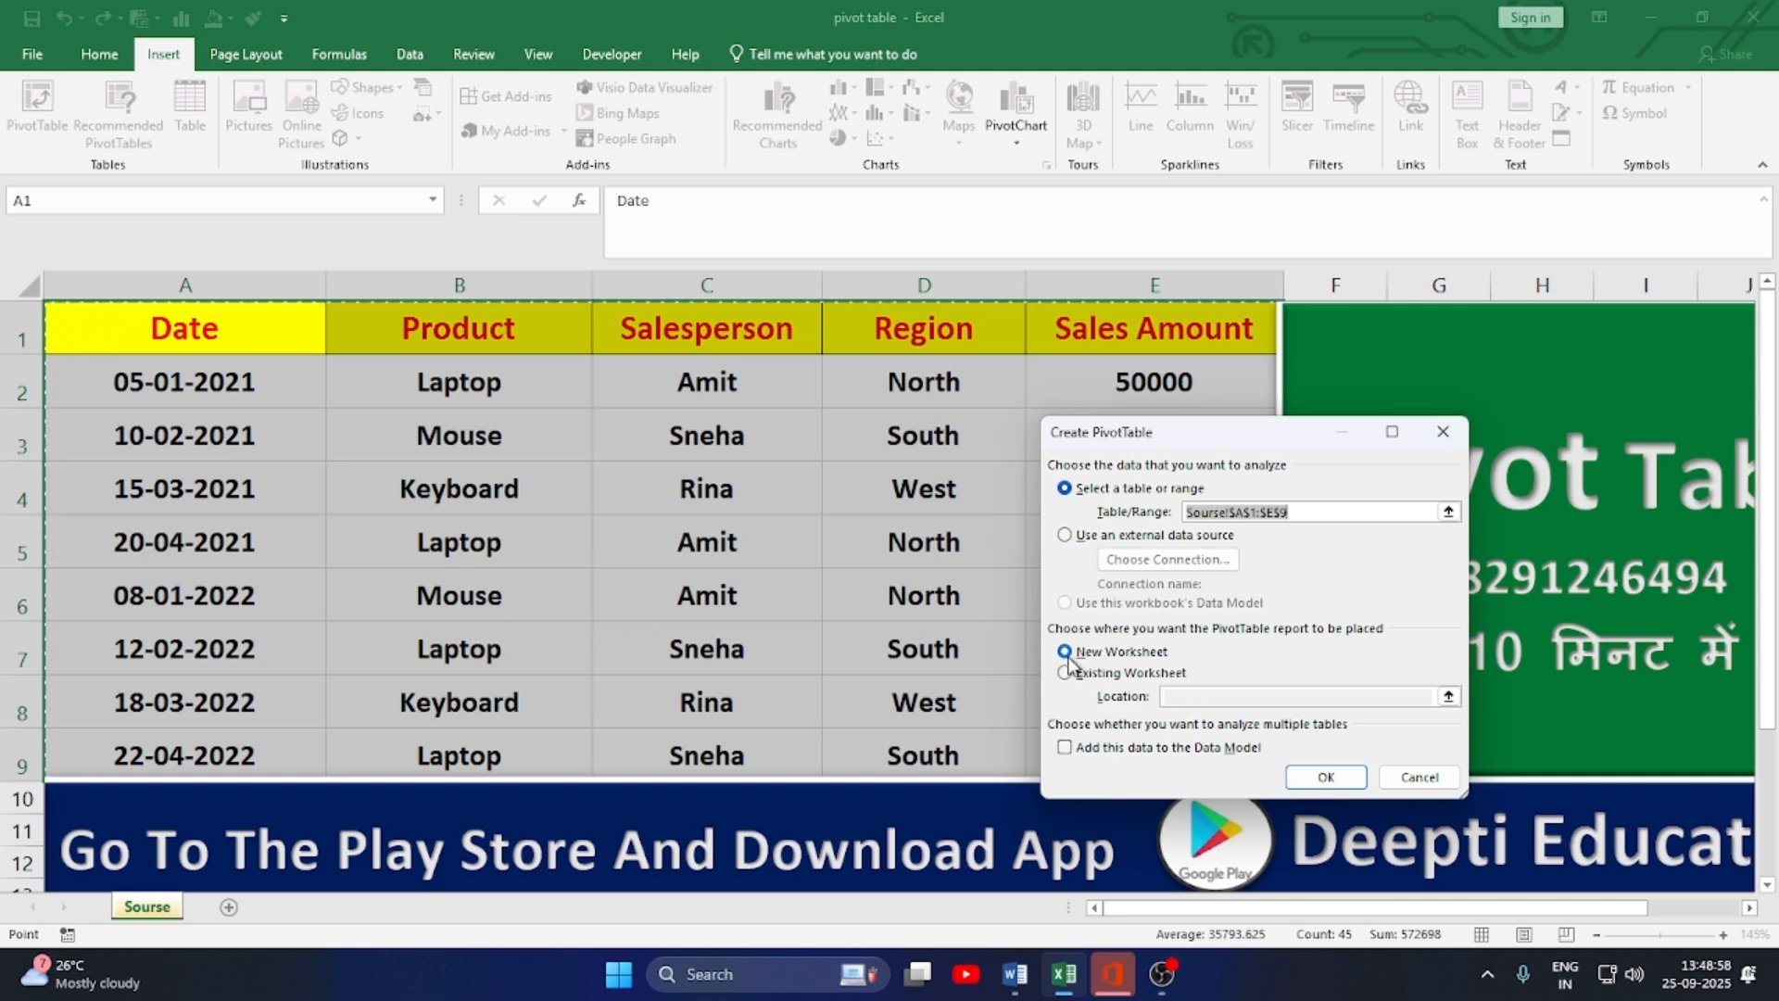
left_click(1306, 779)
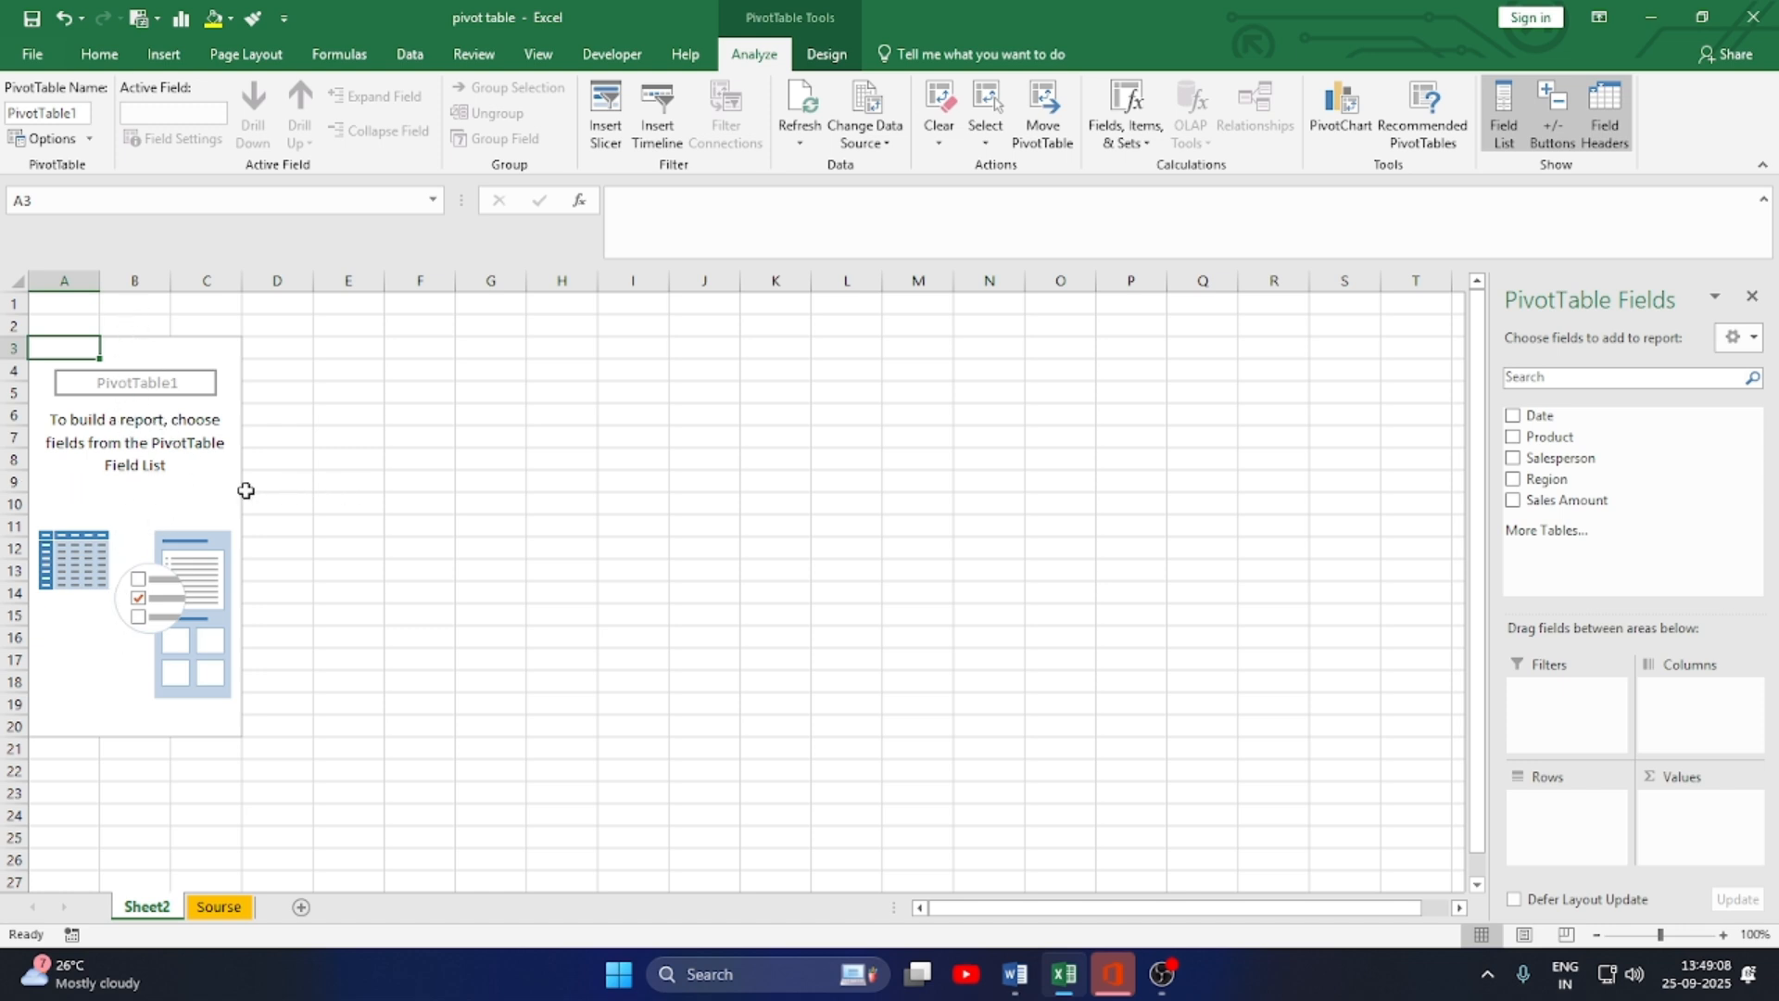
left_click_drag(1621, 421, 1556, 441)
left_click(220, 908)
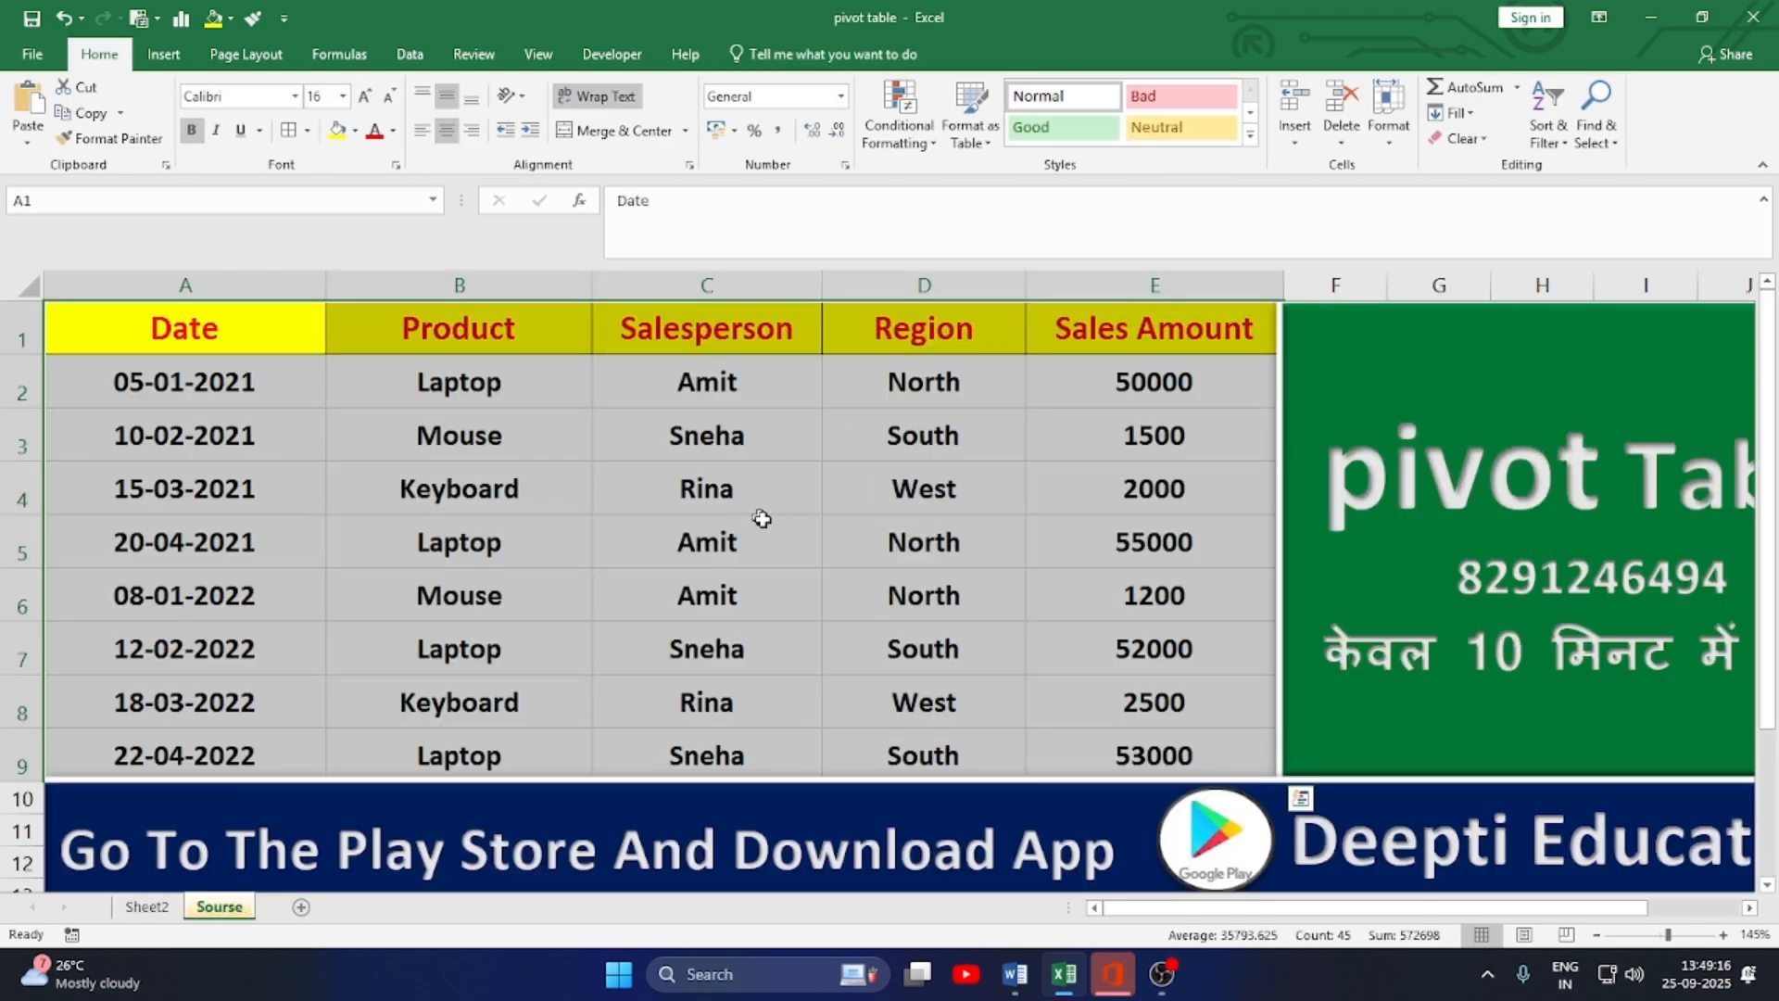
left_click(147, 907)
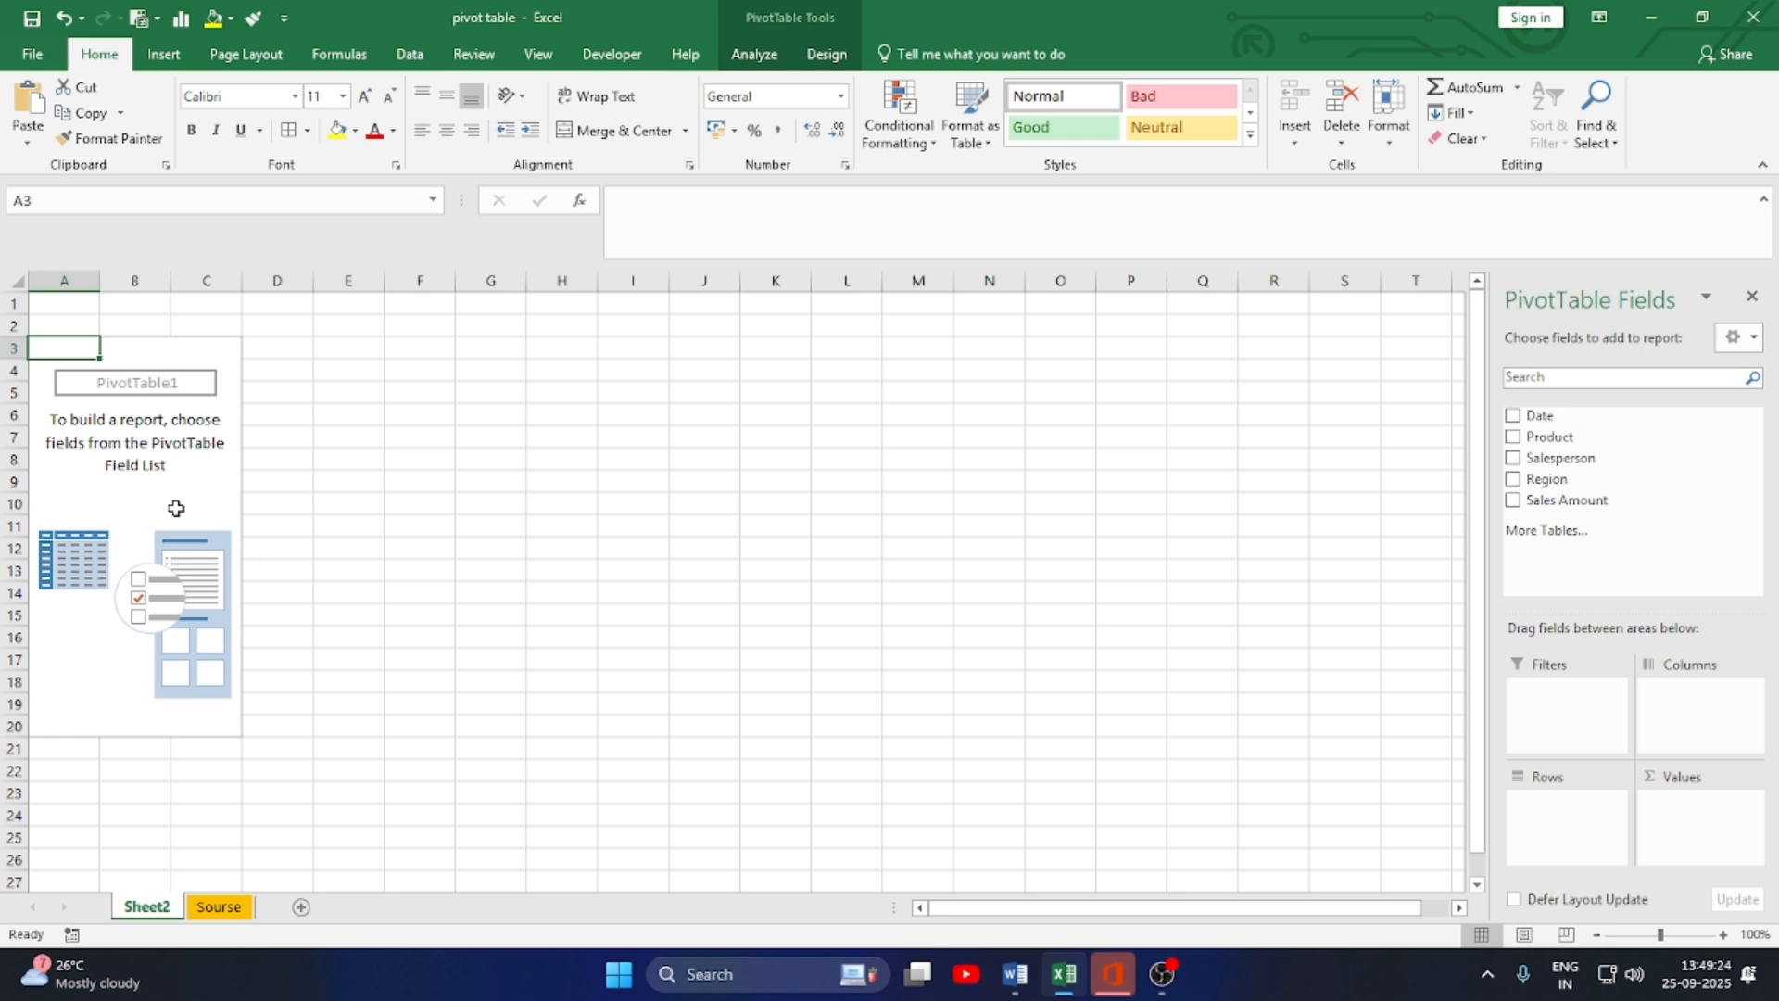
- Build the PivotTable with Region, Product and Salesperson as row fields, in that order, and the sum of Sales Amount as values
left_click(1515, 438)
left_click_drag(1520, 505, 1691, 799)
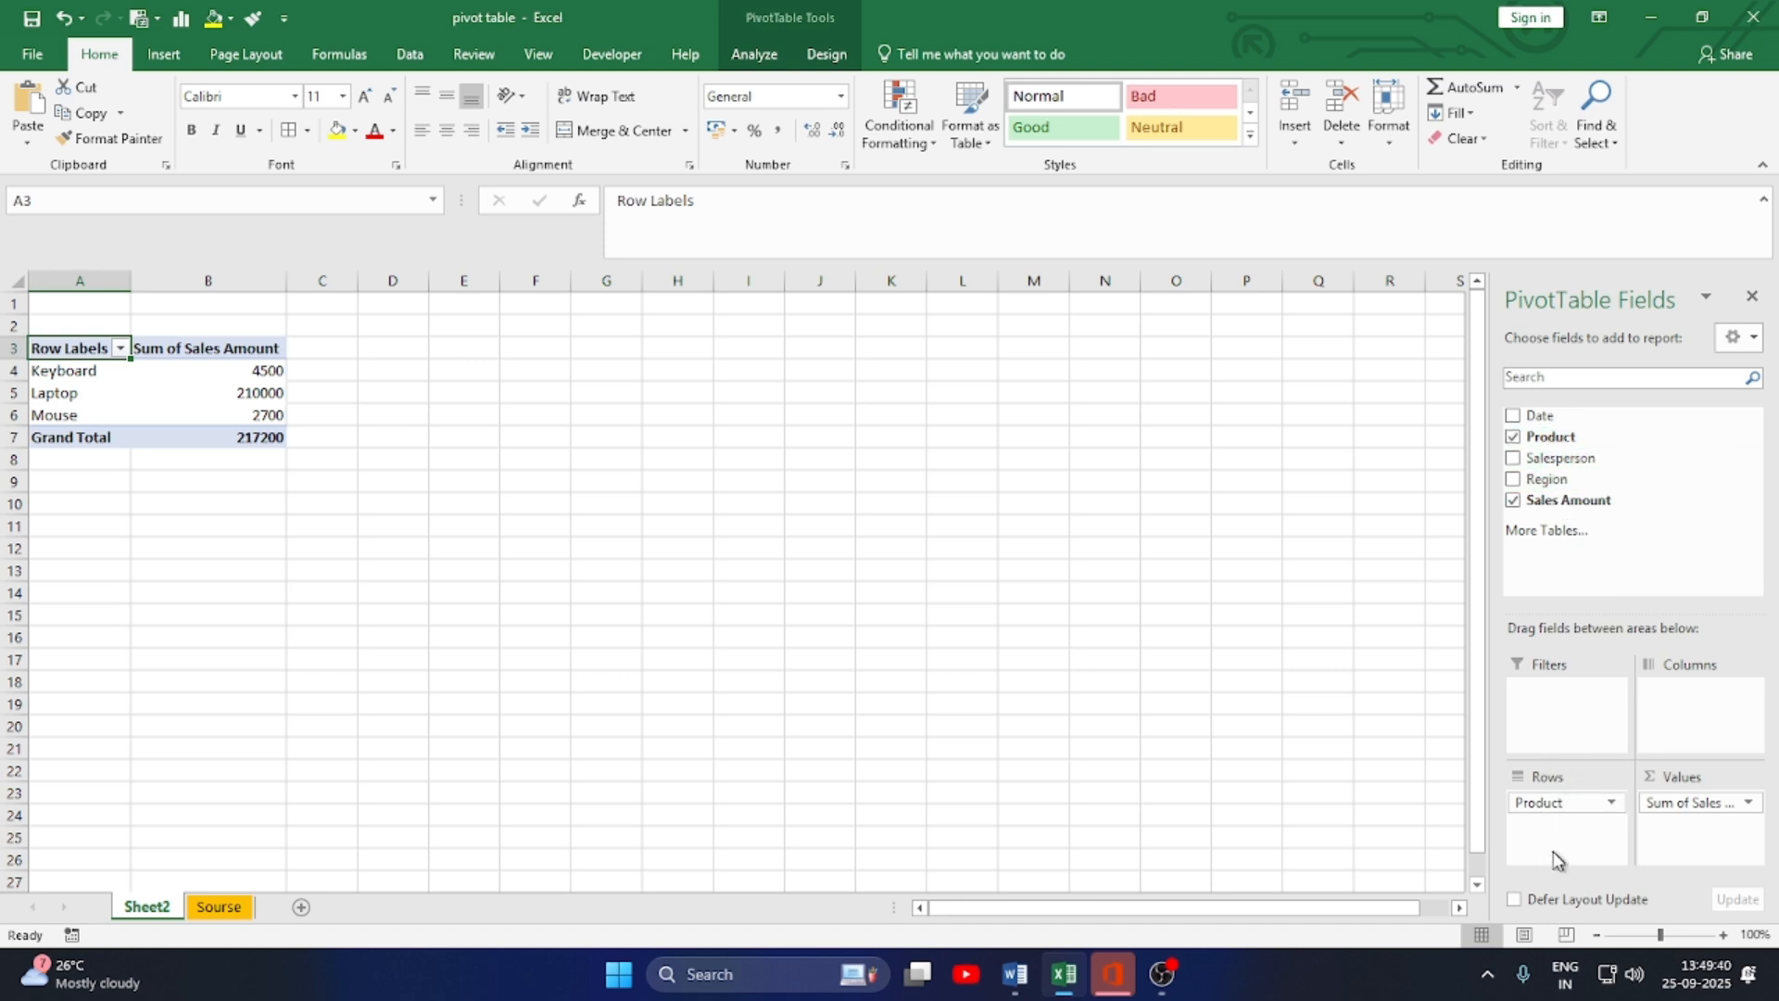
left_click_drag(1558, 458, 1552, 839)
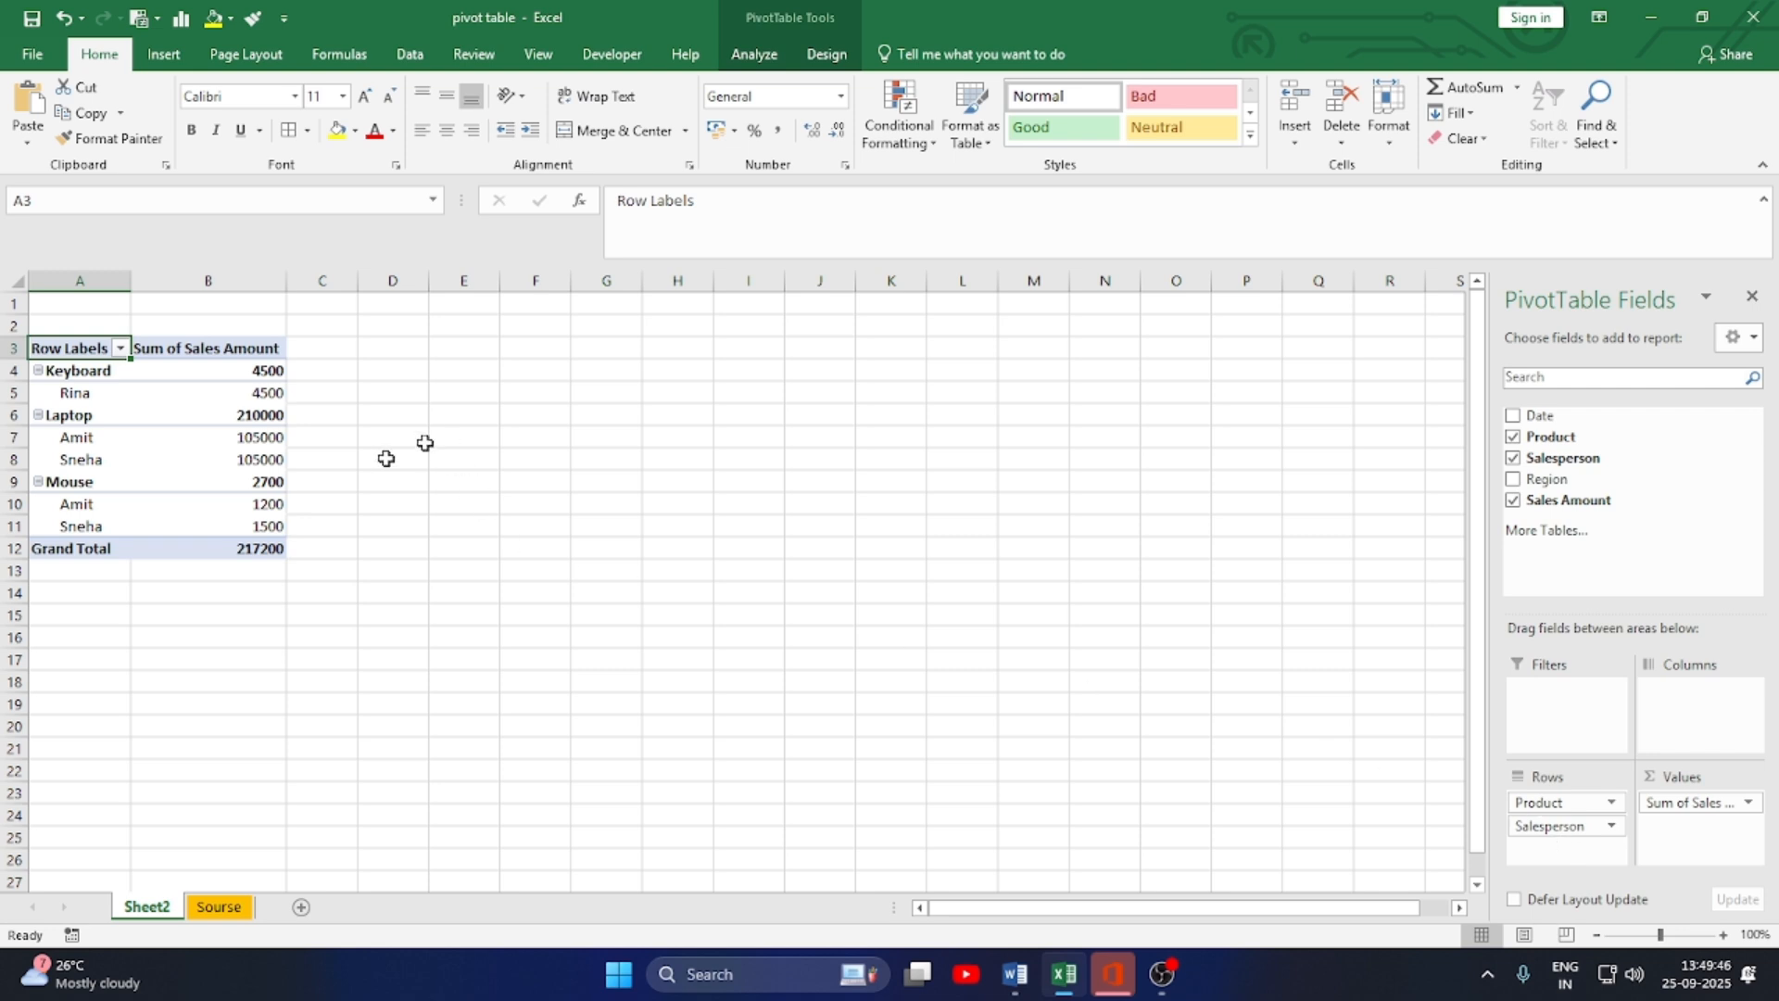
mouse_move(260, 416)
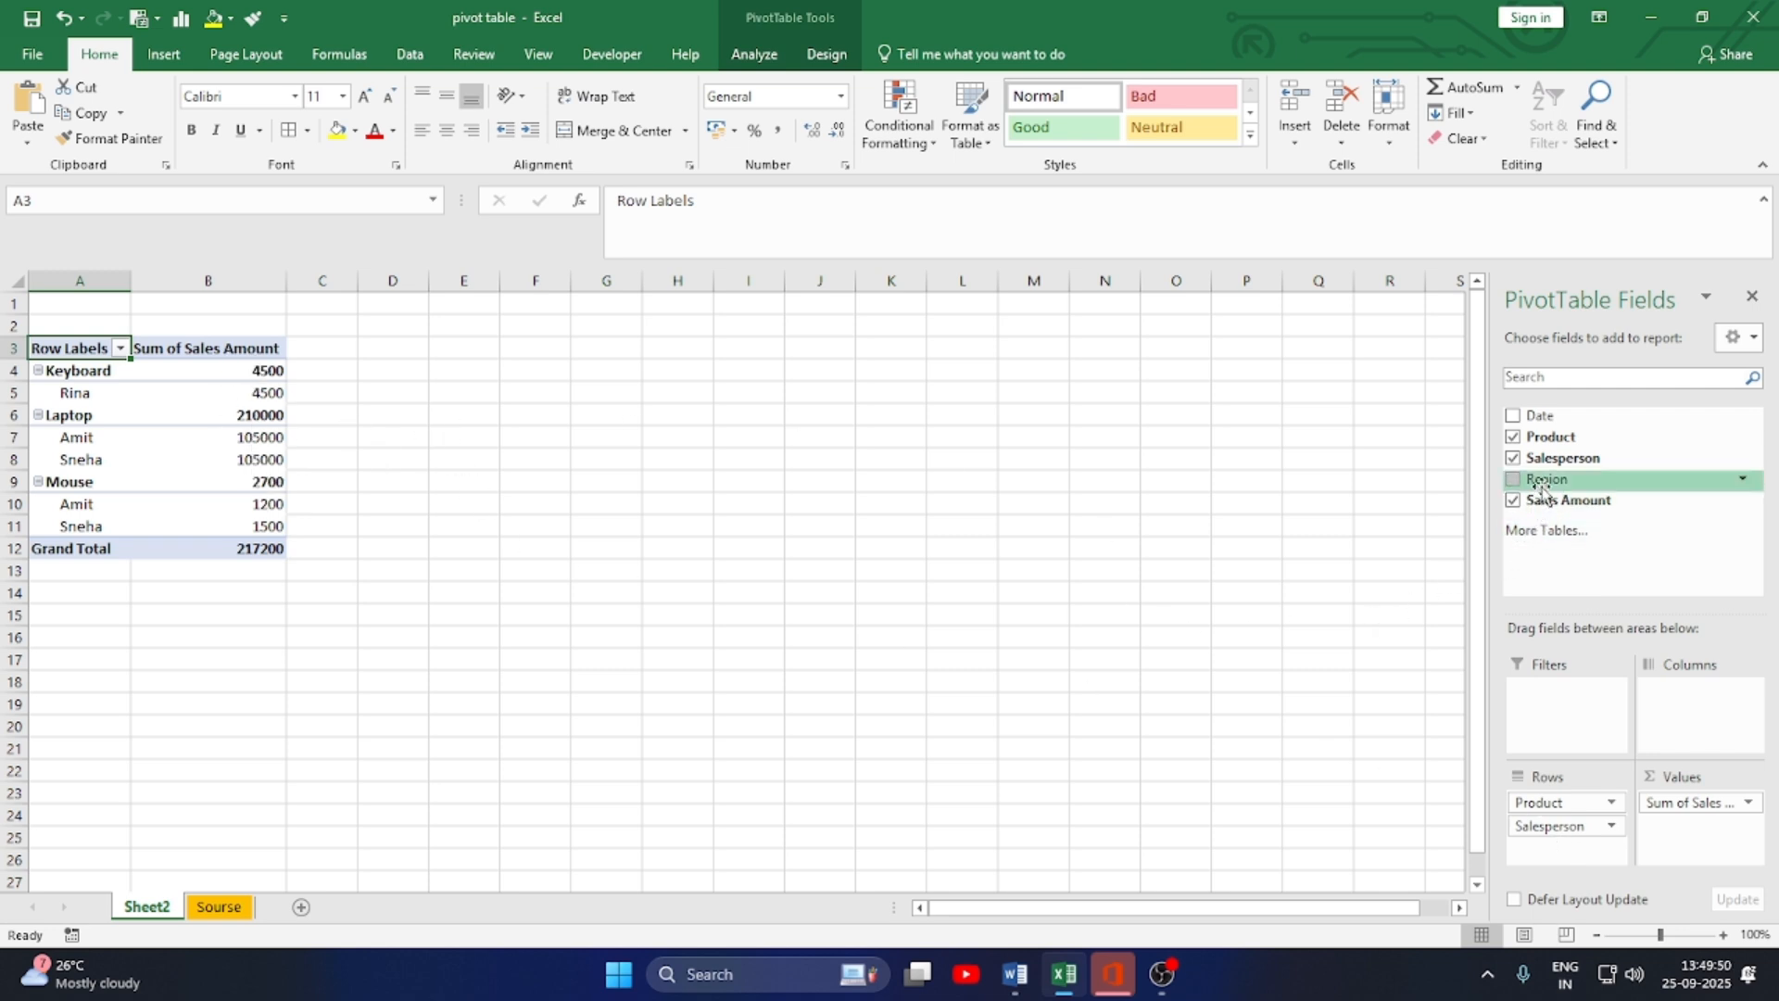
mouse_move(1542, 488)
left_mouse_down()
mouse_move(1565, 816)
mouse_move(1553, 792)
left_mouse_up()
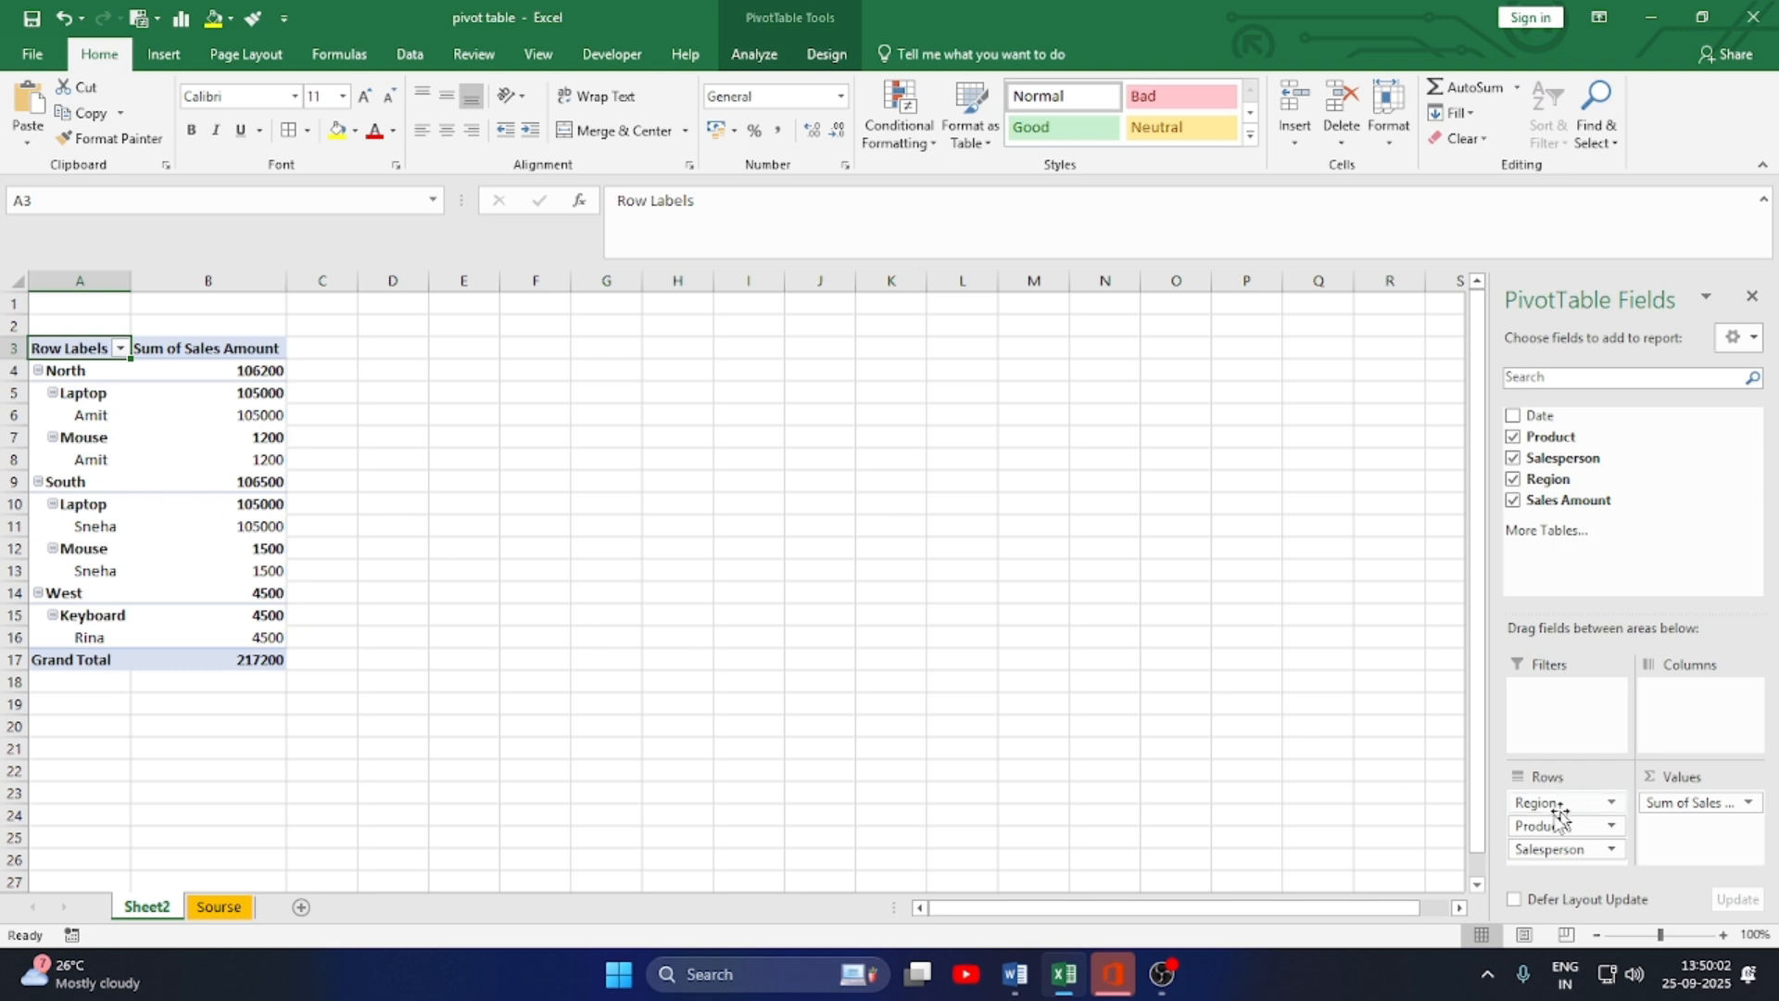
- Remove all row and value fields from the PivotTable
left_click_drag(1543, 849, 1352, 825)
left_click_drag(1538, 802, 1339, 820)
left_click_drag(1696, 802, 1344, 792)
- Enable the classic PivotTable layout in the PivotTable's display options
left_click(203, 518)
right_click(203, 518)
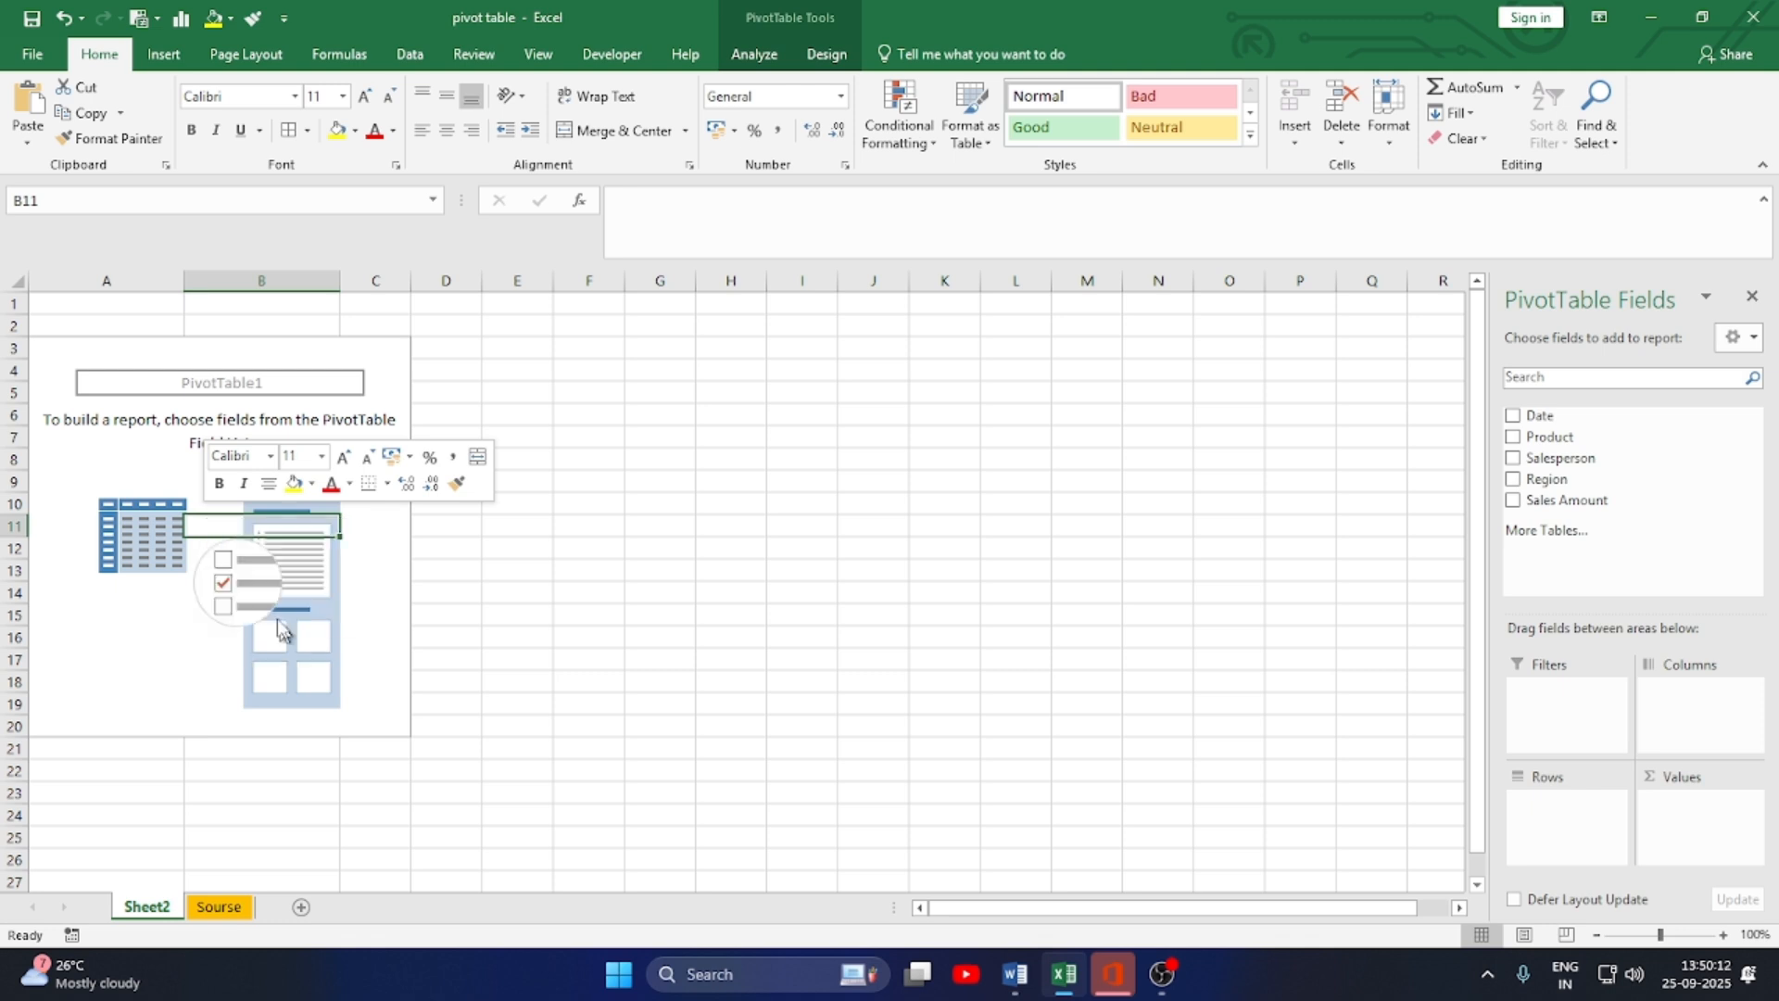
left_click(280, 619)
left_click(278, 430)
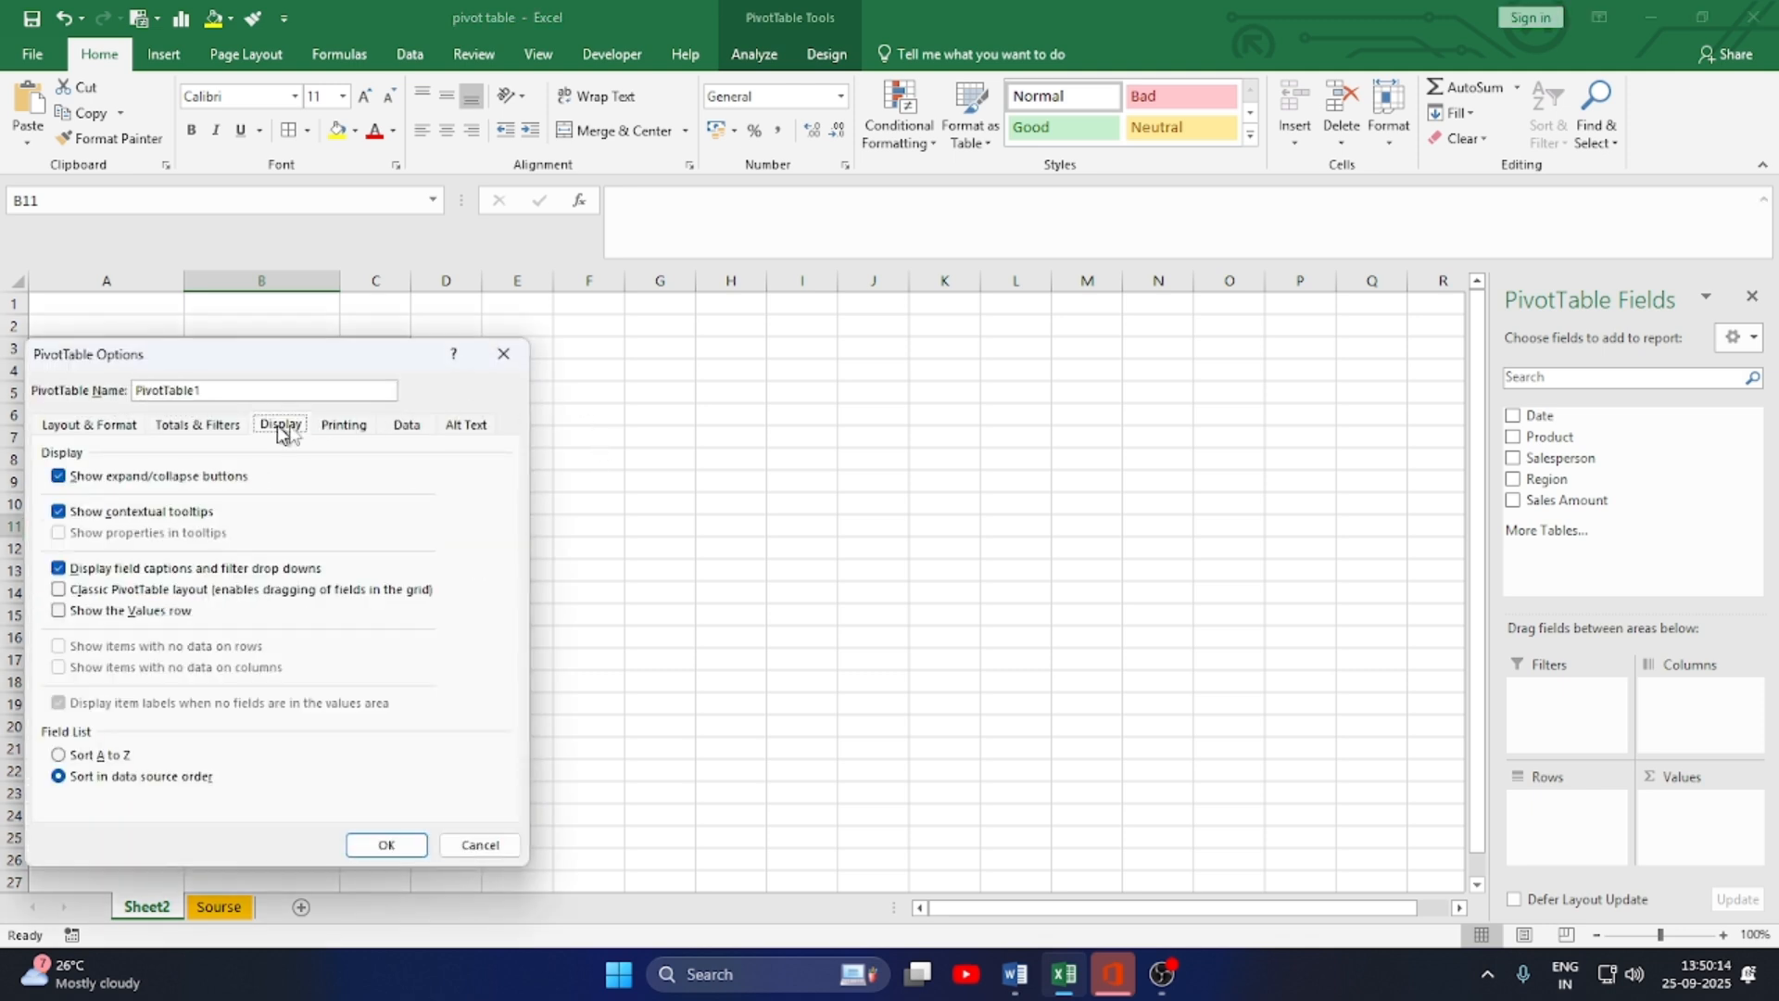
left_click(59, 590)
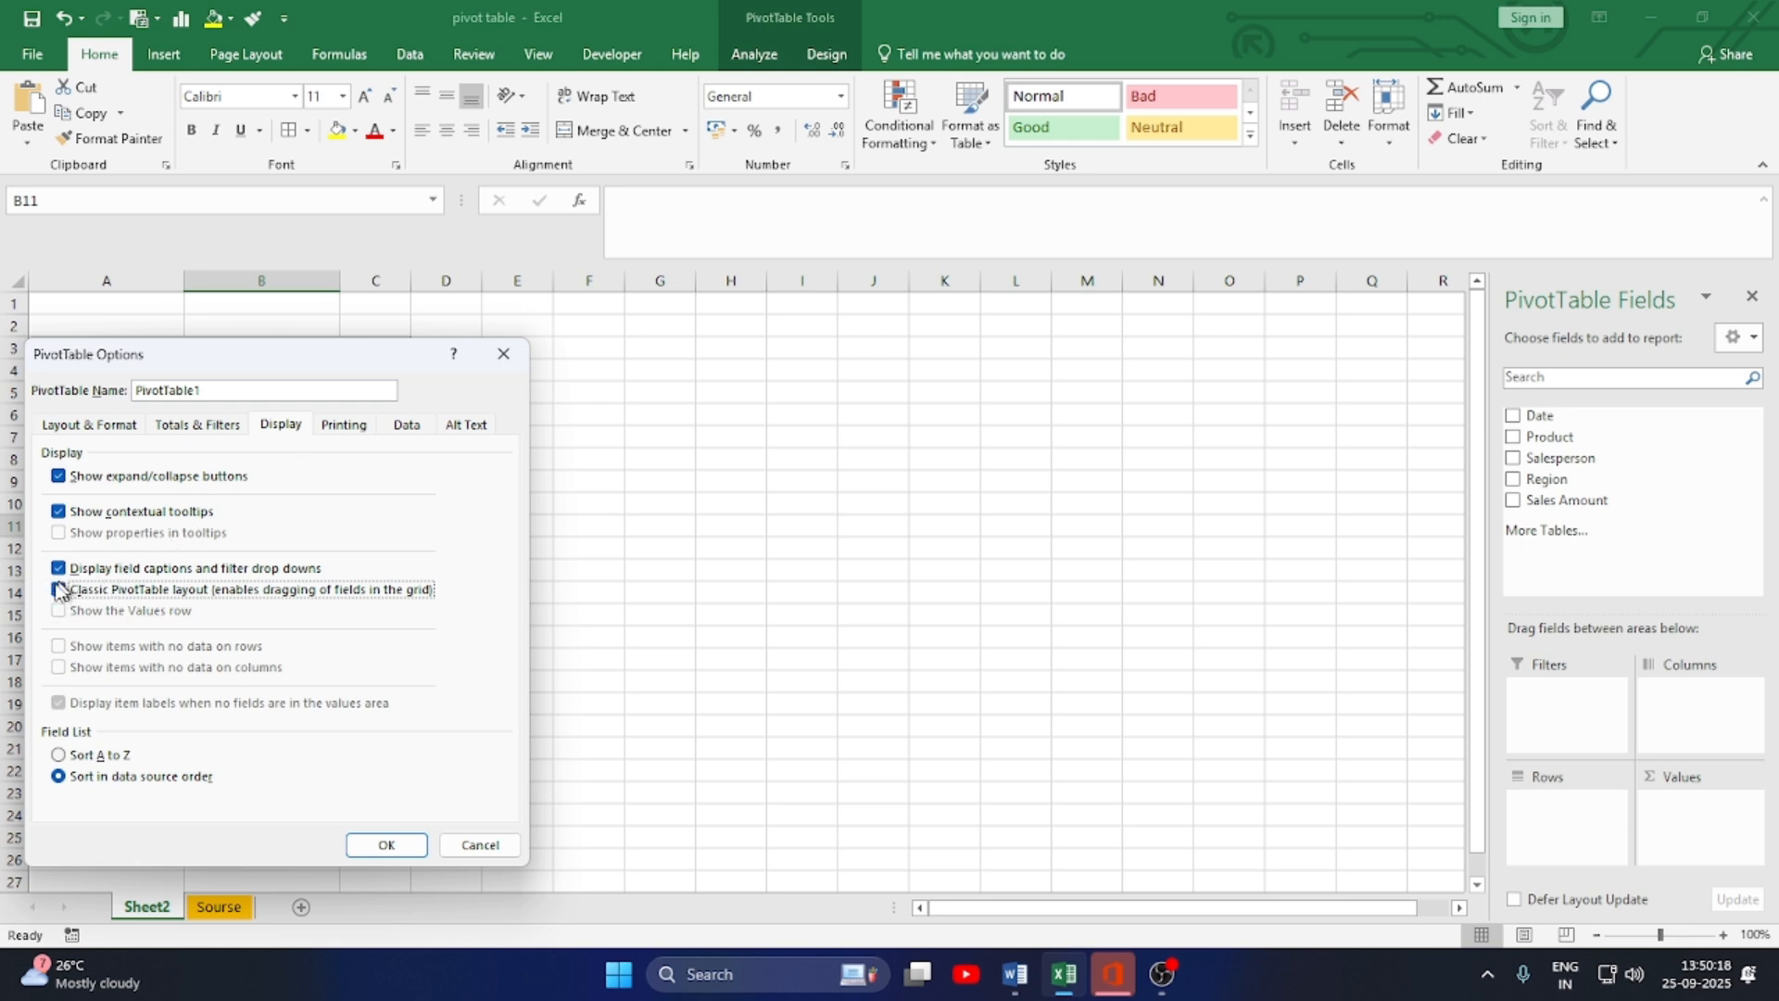
left_click(387, 844)
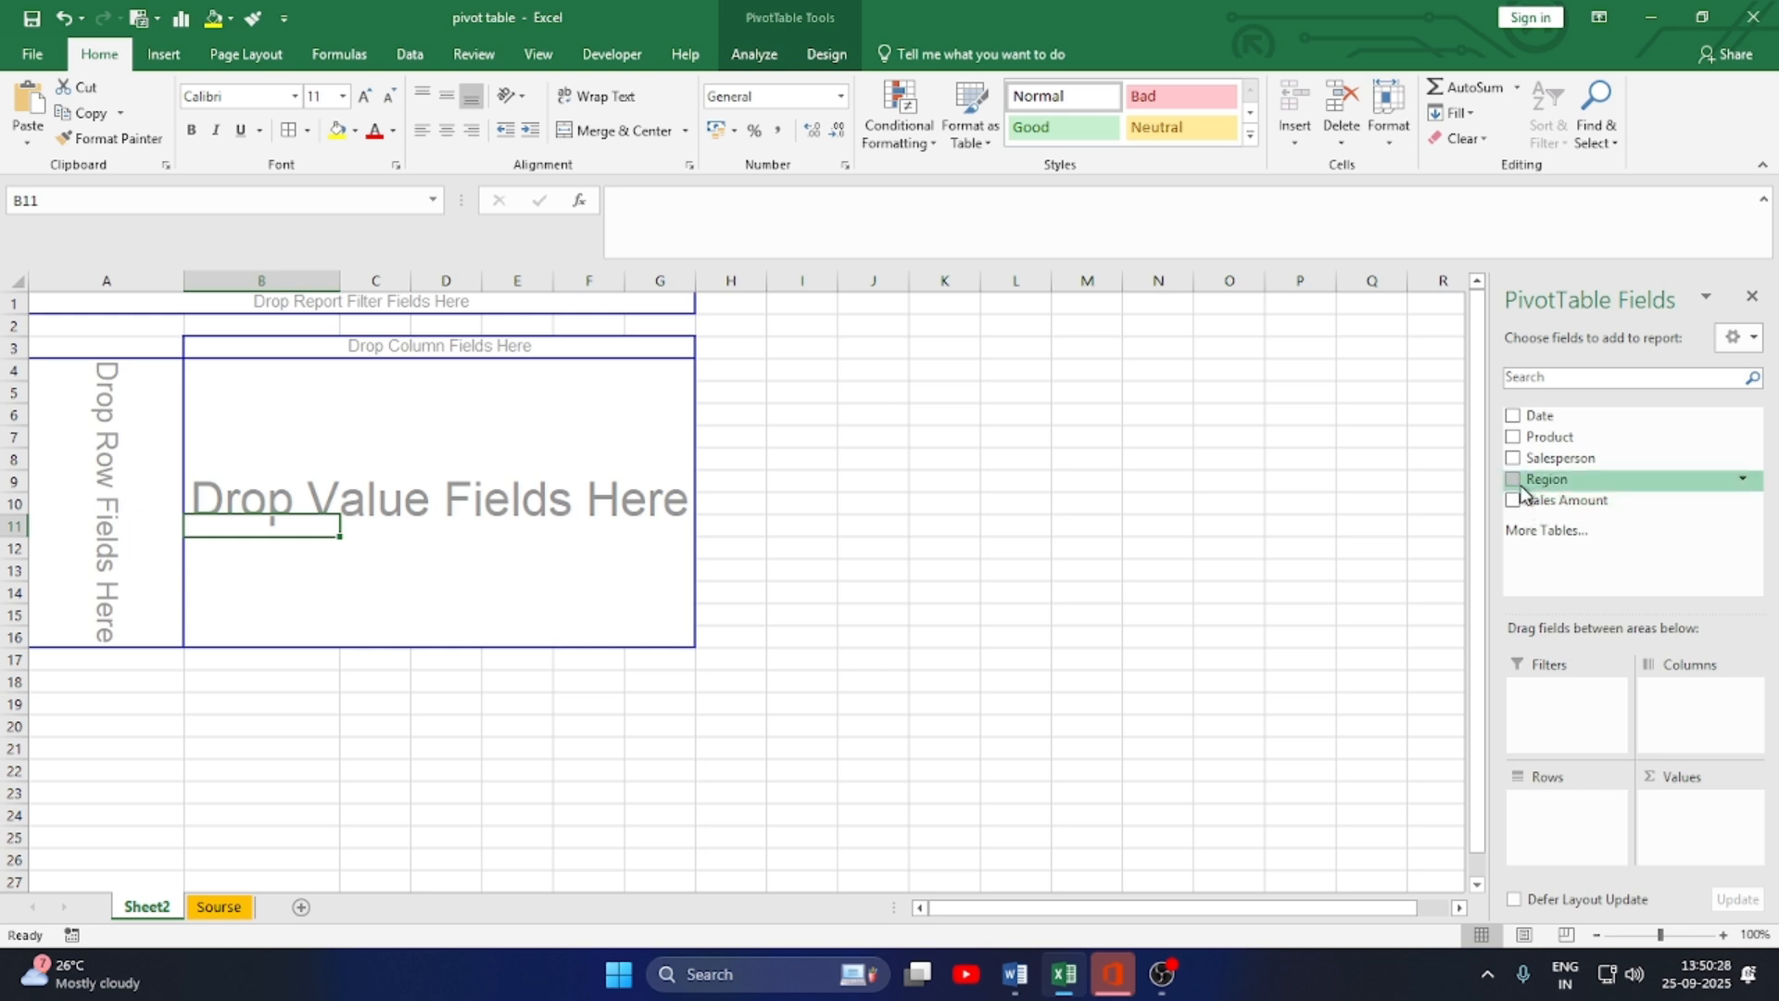
- Add Region, Salesperson and Product as row fields, in that order, and the sum of Sales Amount as values
left_click_drag(1520, 461, 110, 472)
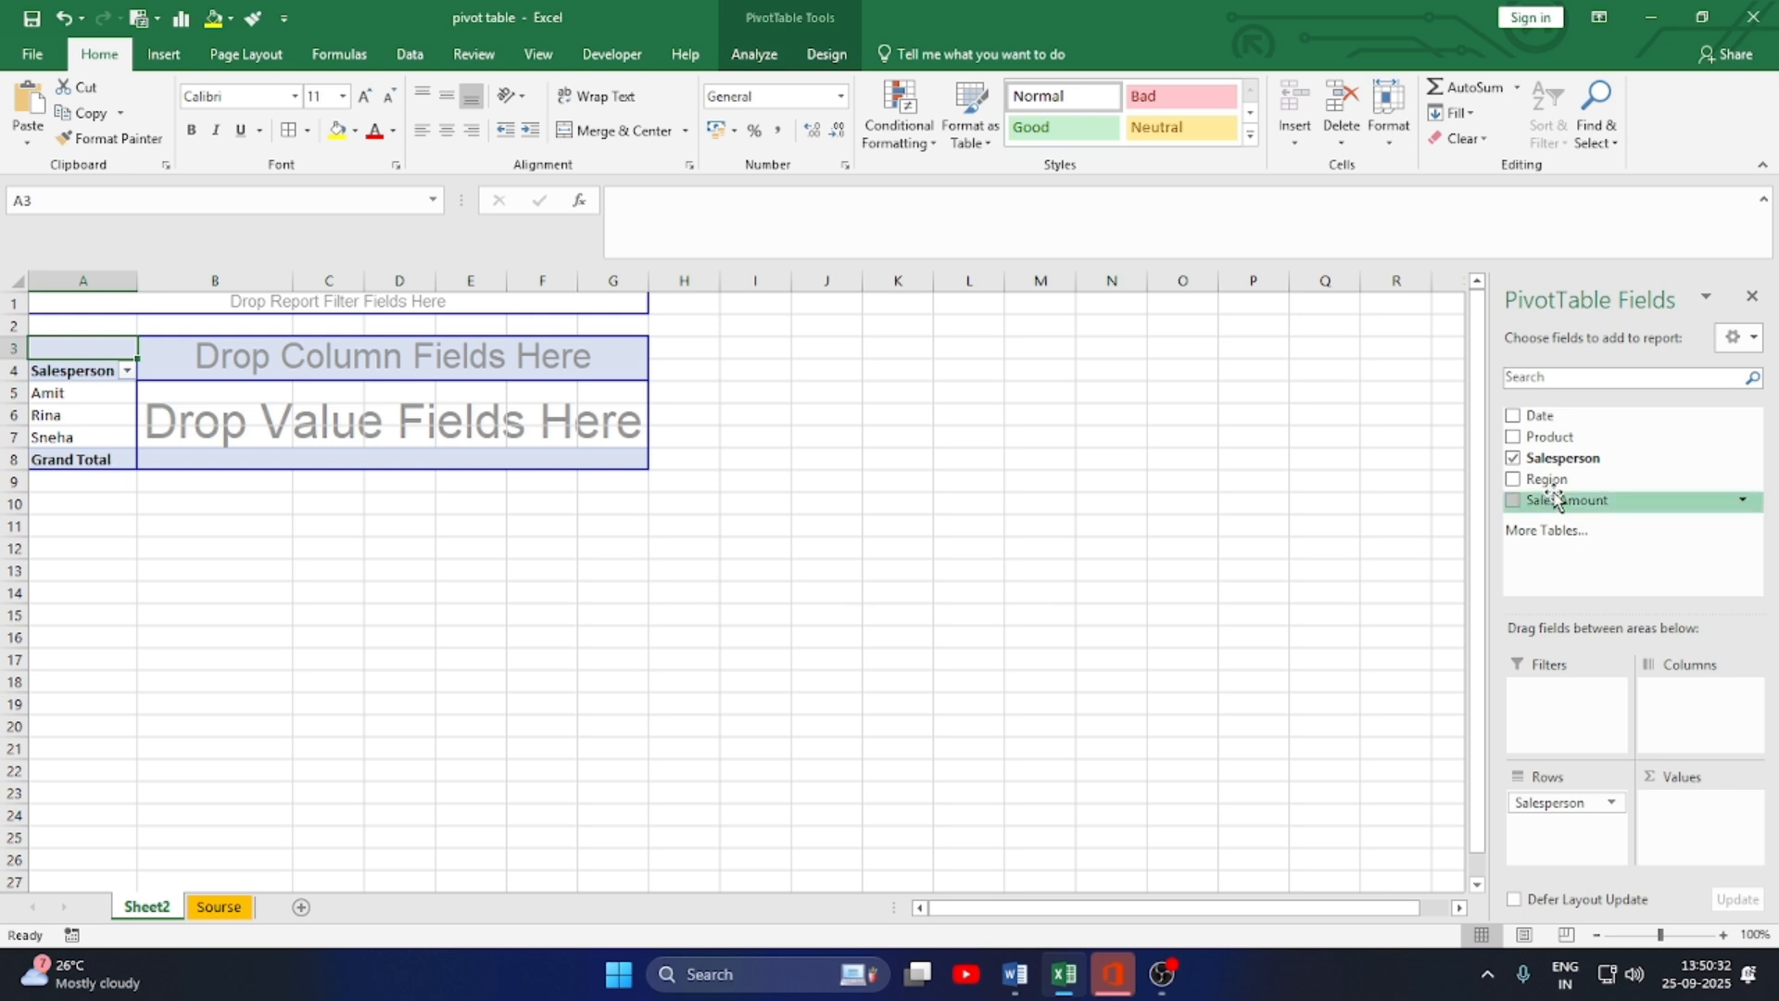
left_click_drag(1520, 445, 186, 426)
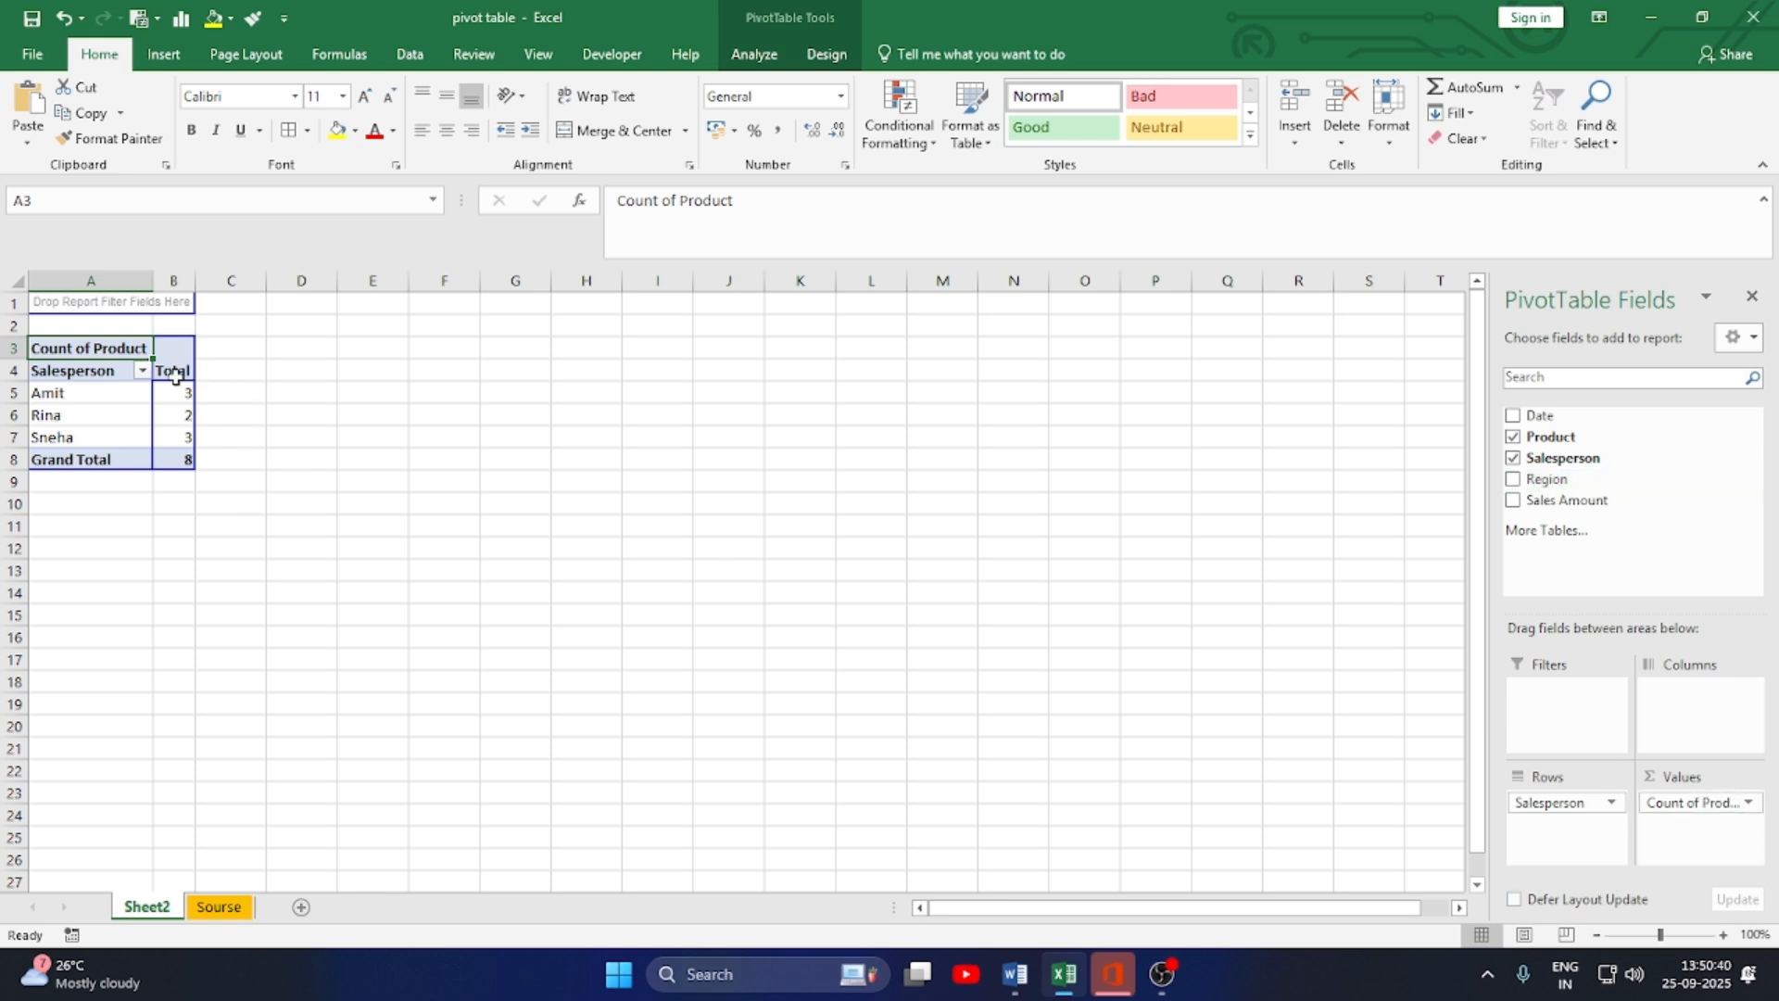
left_click_drag(1710, 802, 1540, 831)
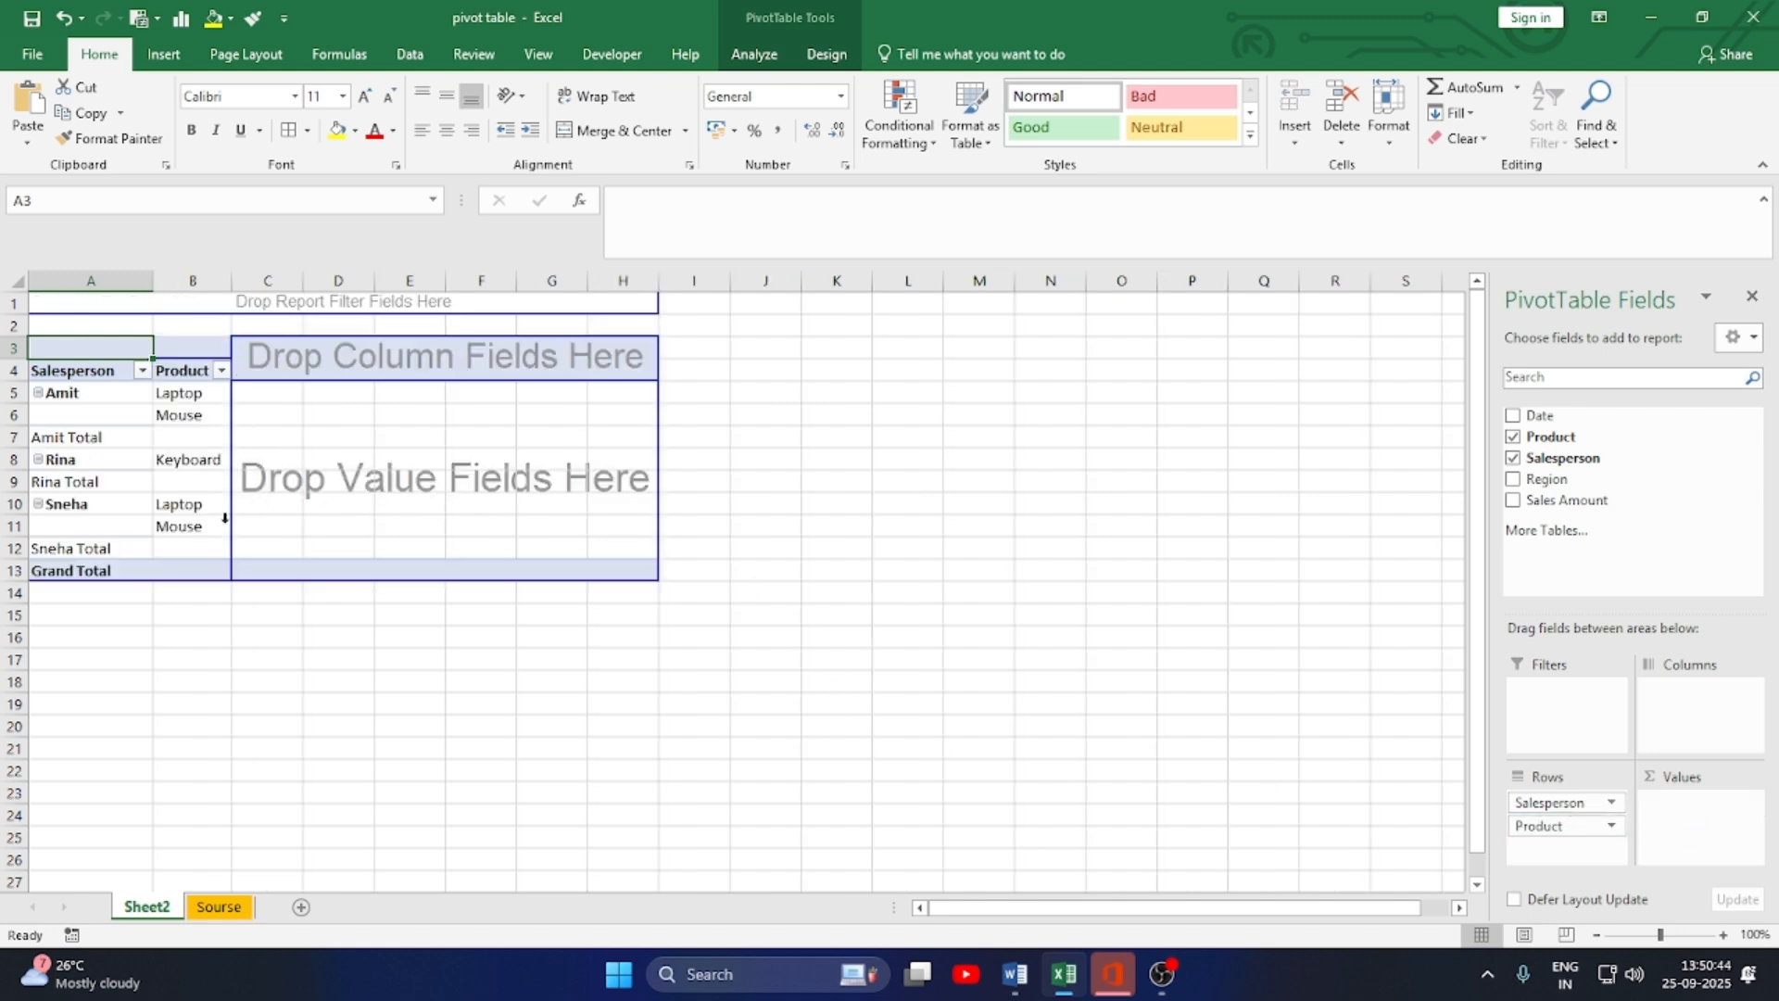
left_click_drag(1612, 479, 1533, 799)
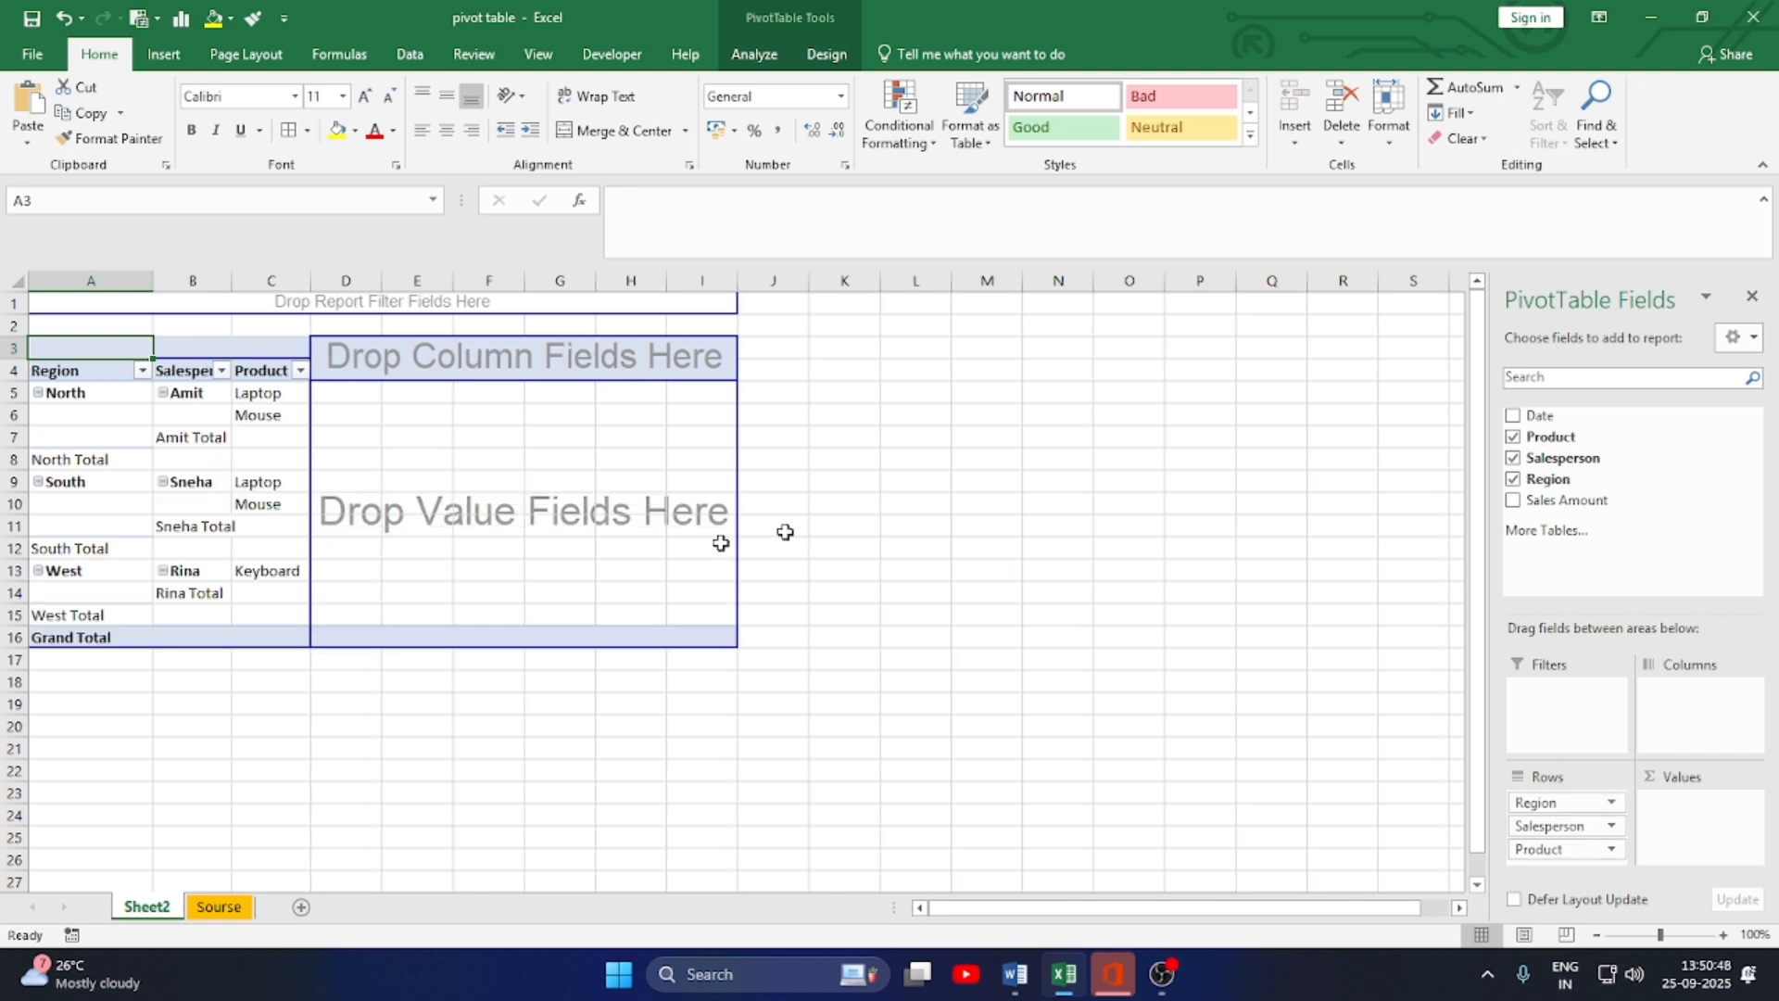
left_click_drag(1576, 501, 1699, 829)
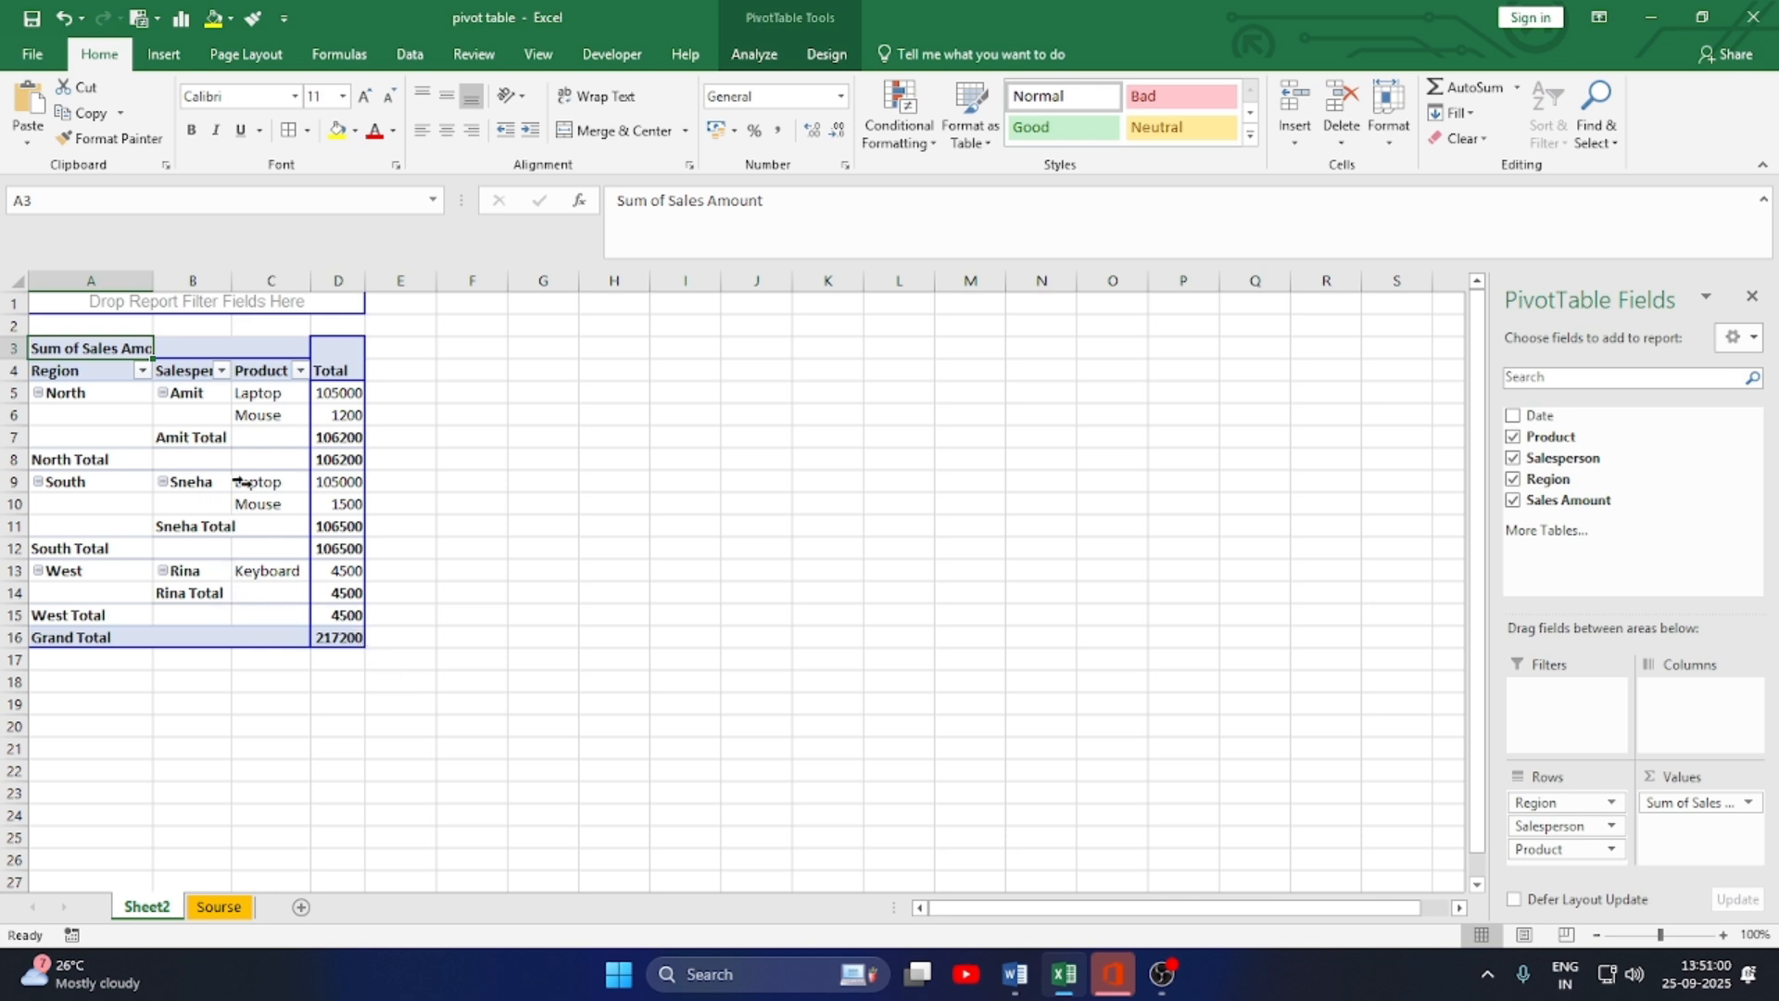
- Move the Region and Product fields from the rows to the report filters, leaving Salesperson as the row field
left_click(1572, 828)
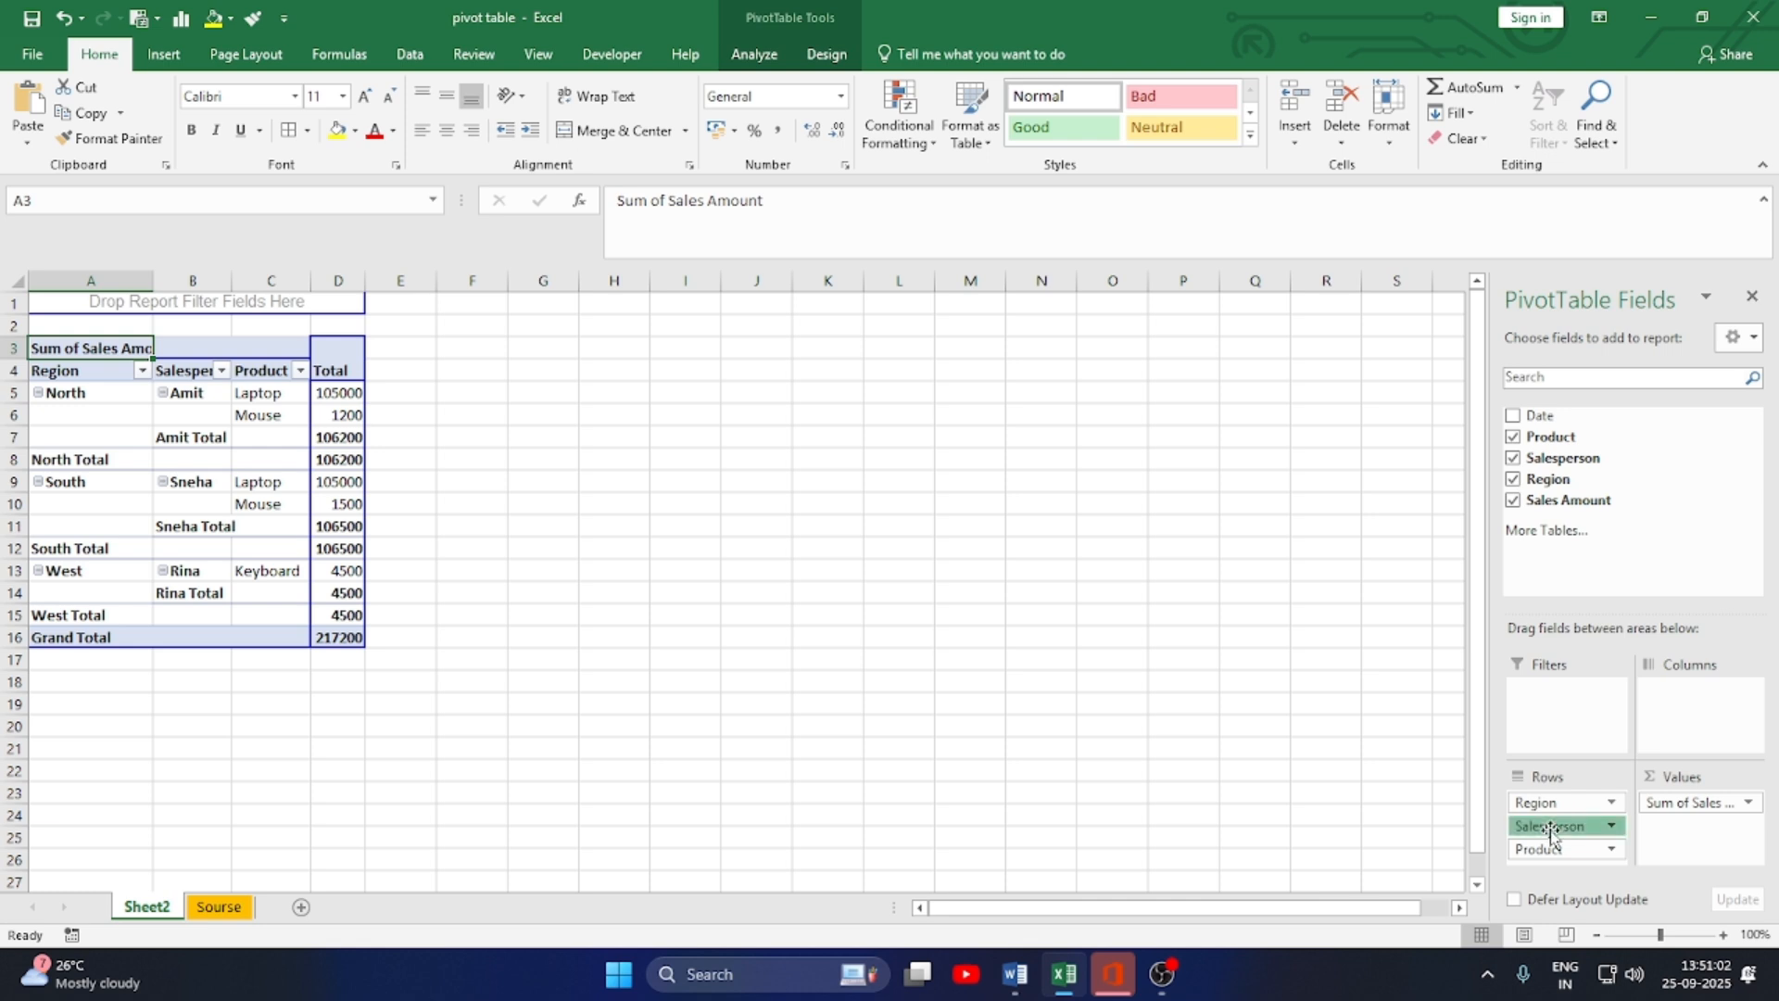
left_click(1425, 814)
left_click(199, 528)
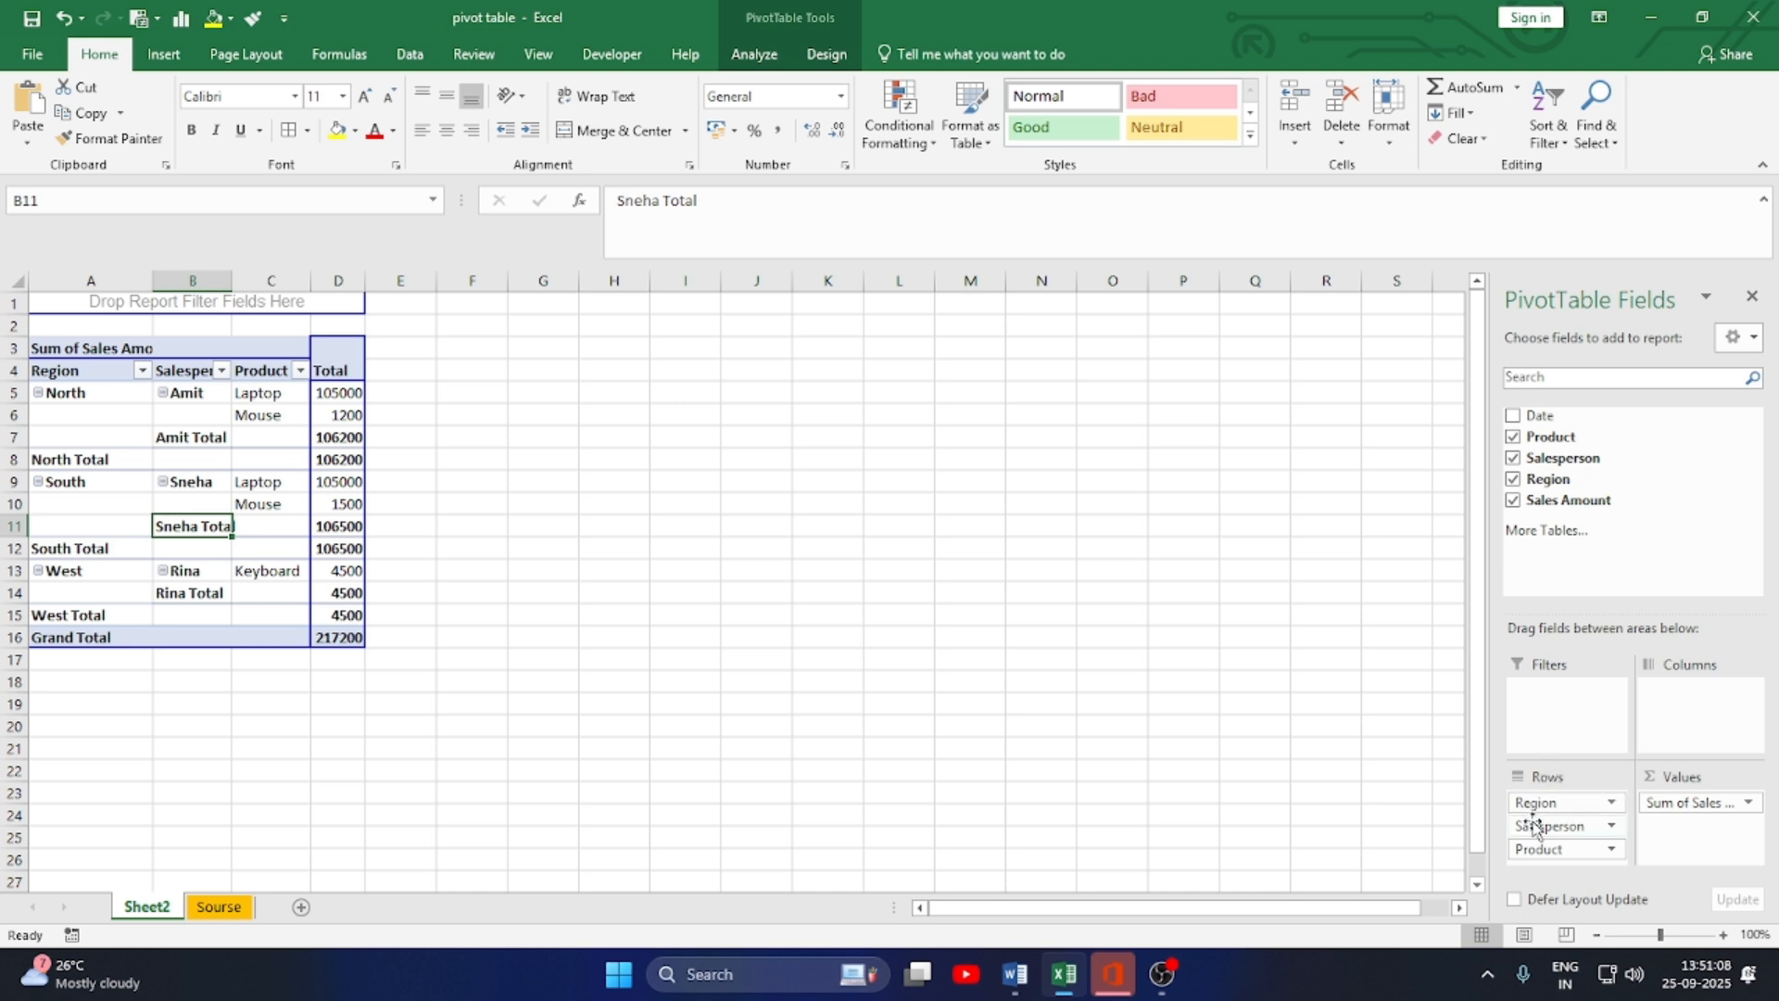
left_click_drag(1534, 804, 1536, 712)
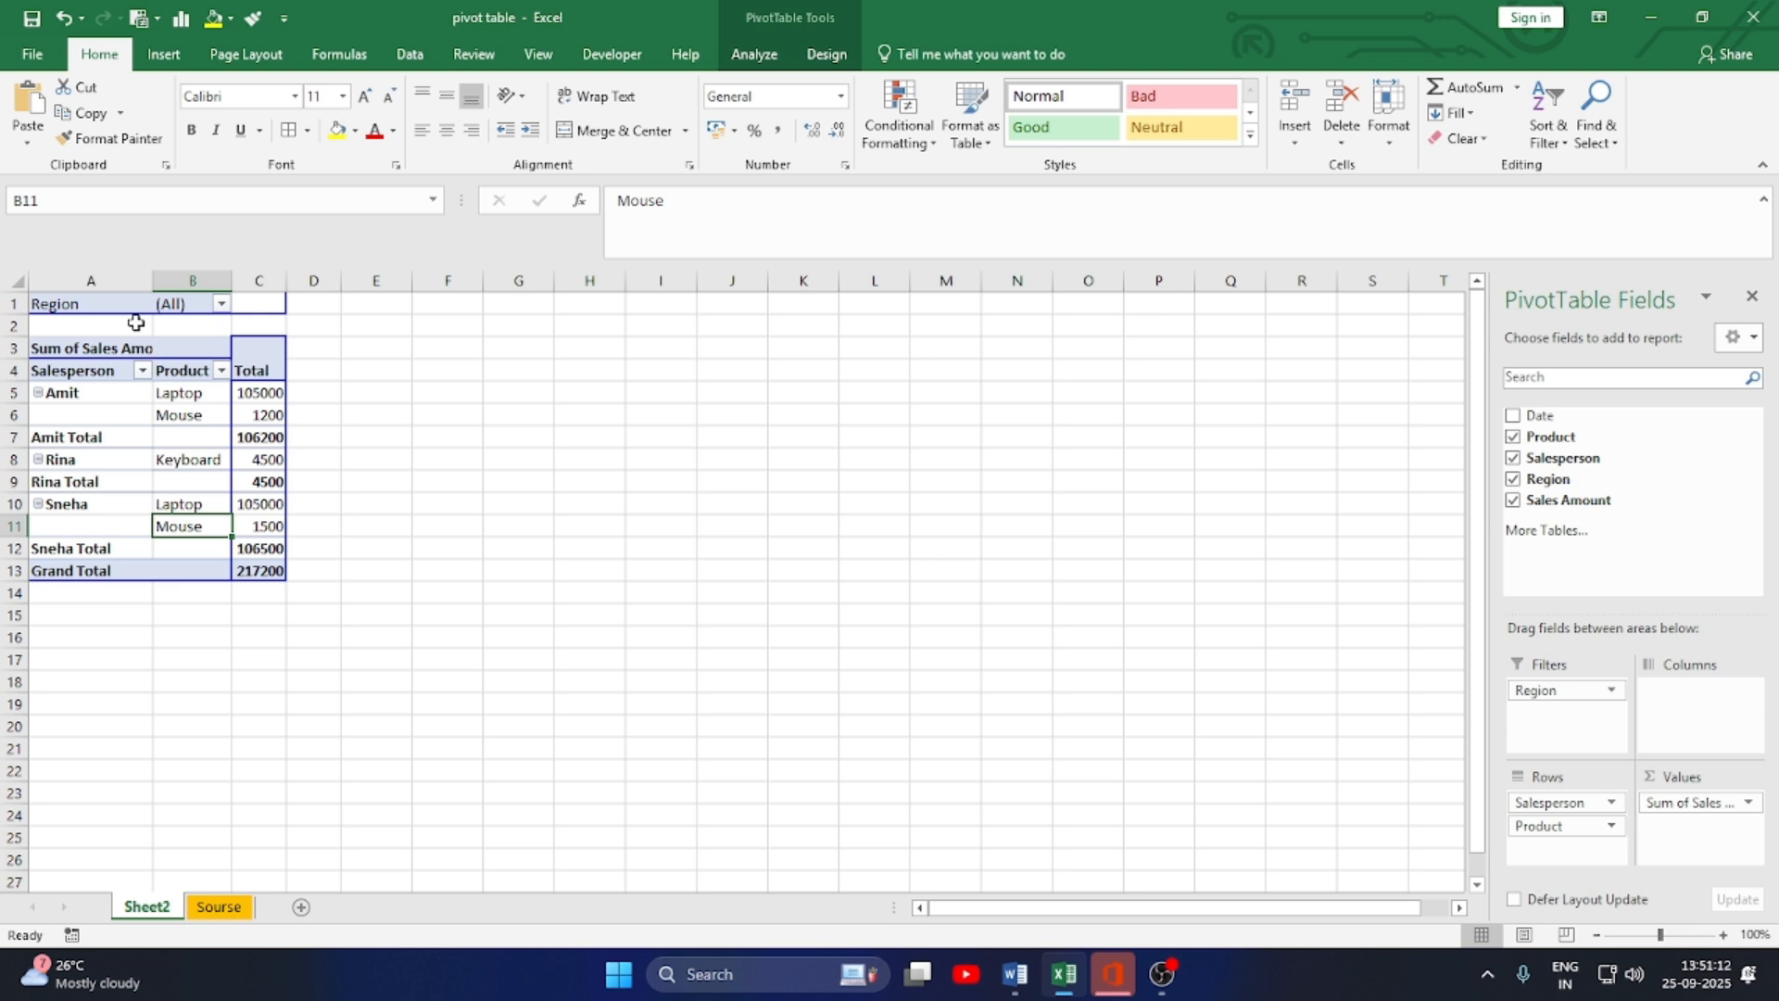
left_click_drag(1542, 827, 1549, 732)
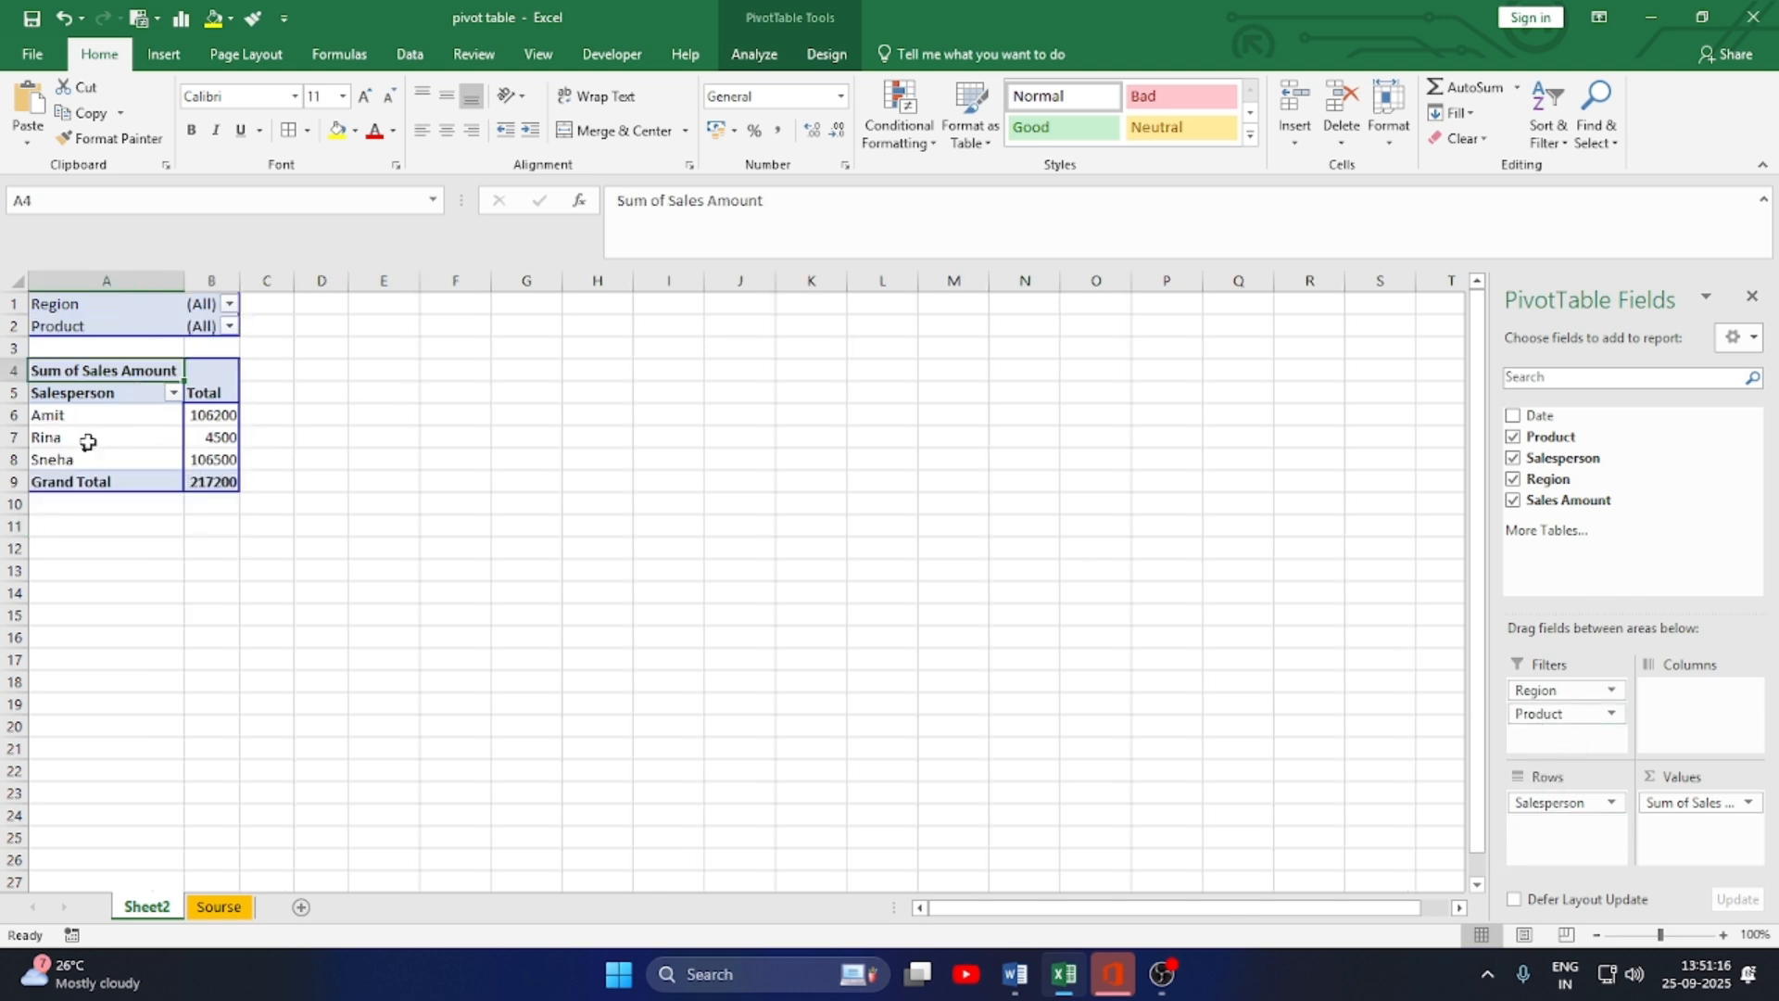
left_click(118, 437)
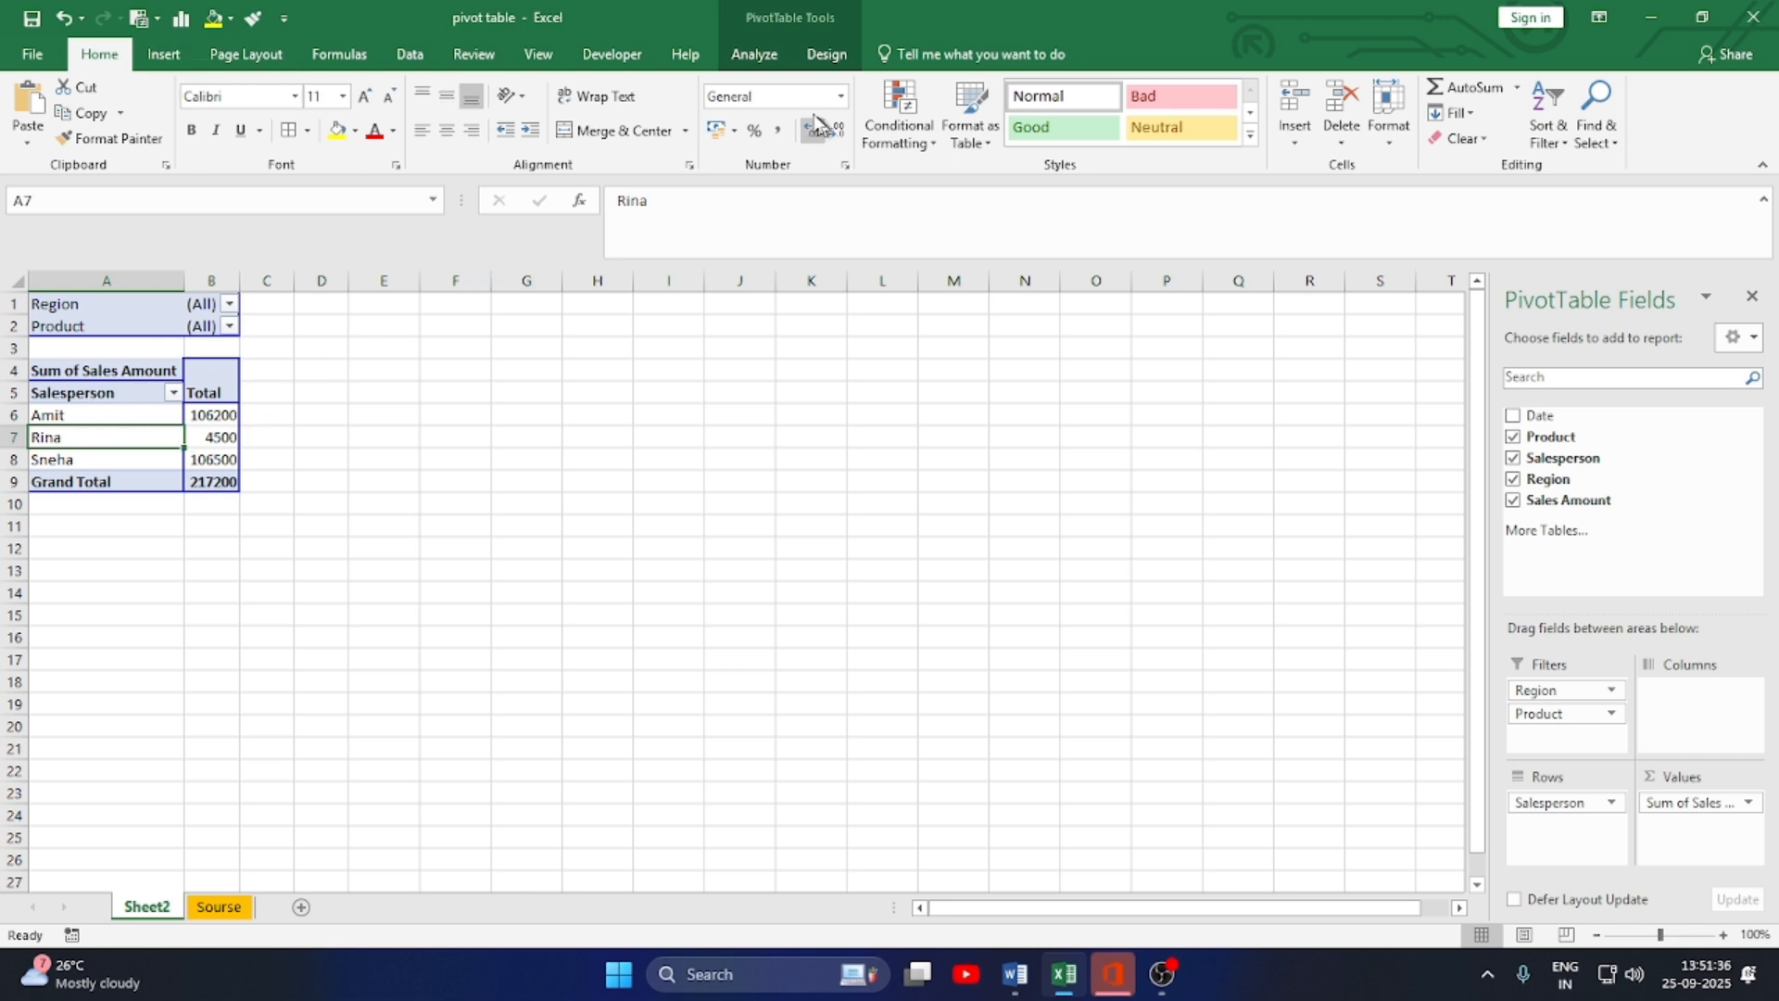
left_click(748, 55)
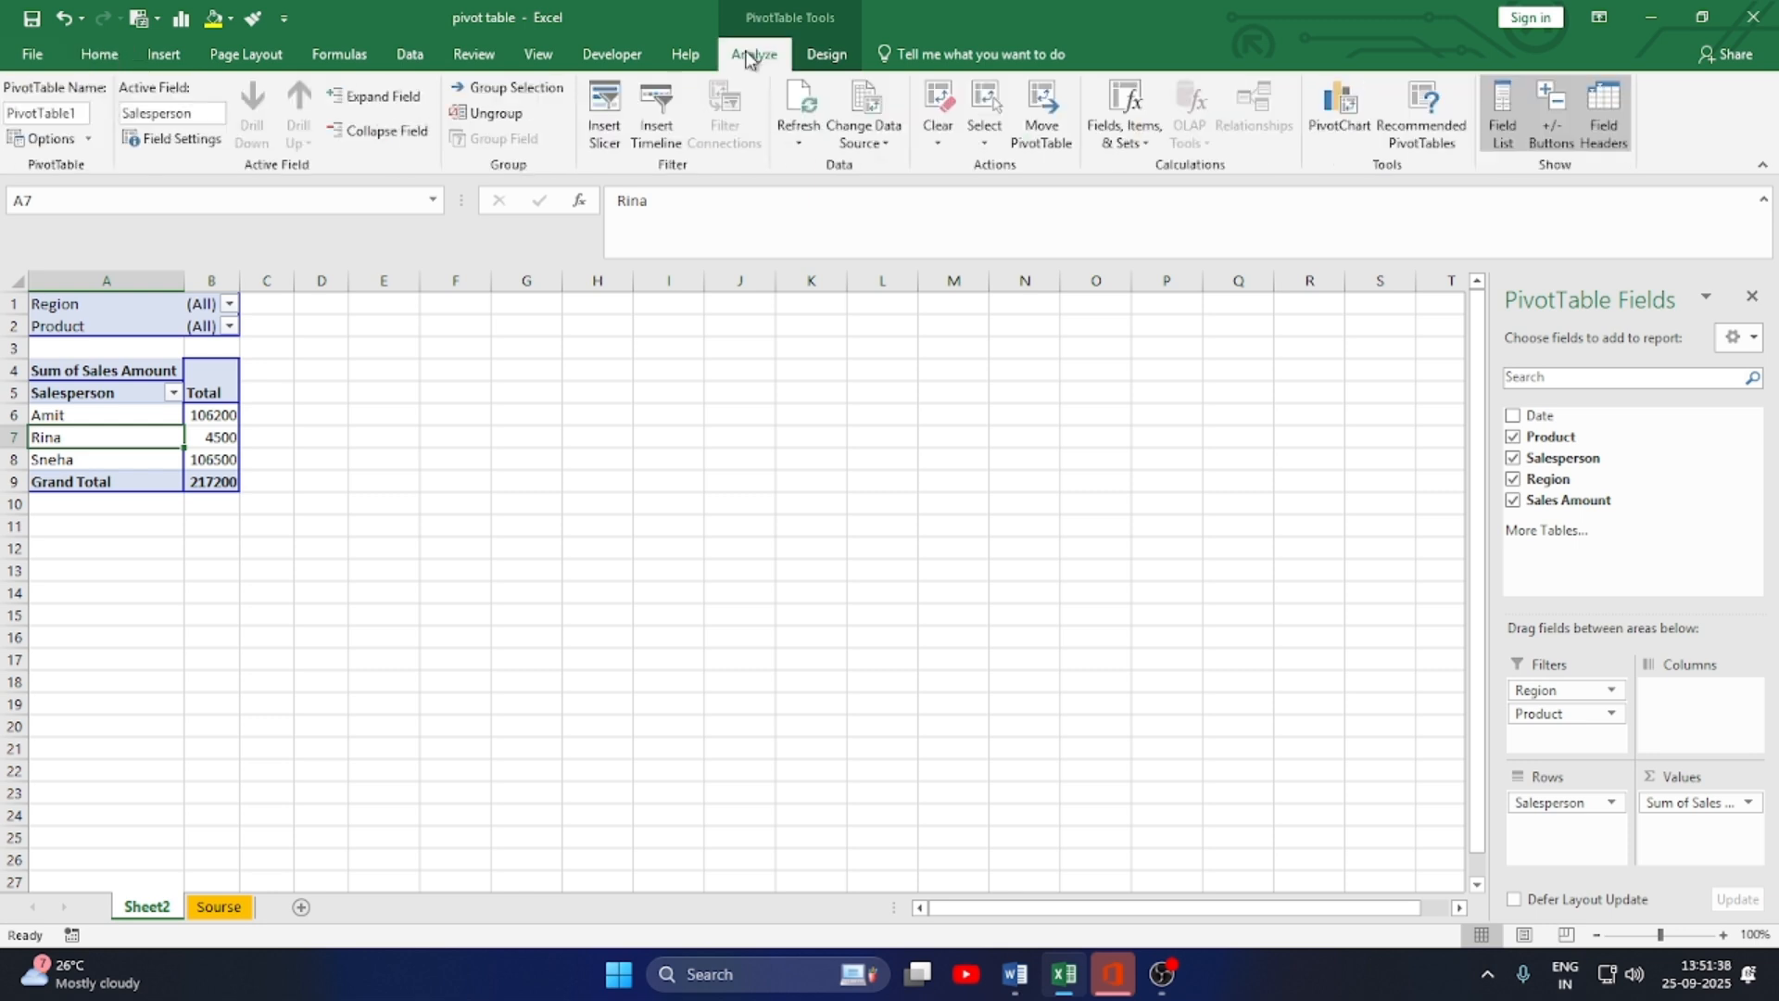
left_click(568, 594)
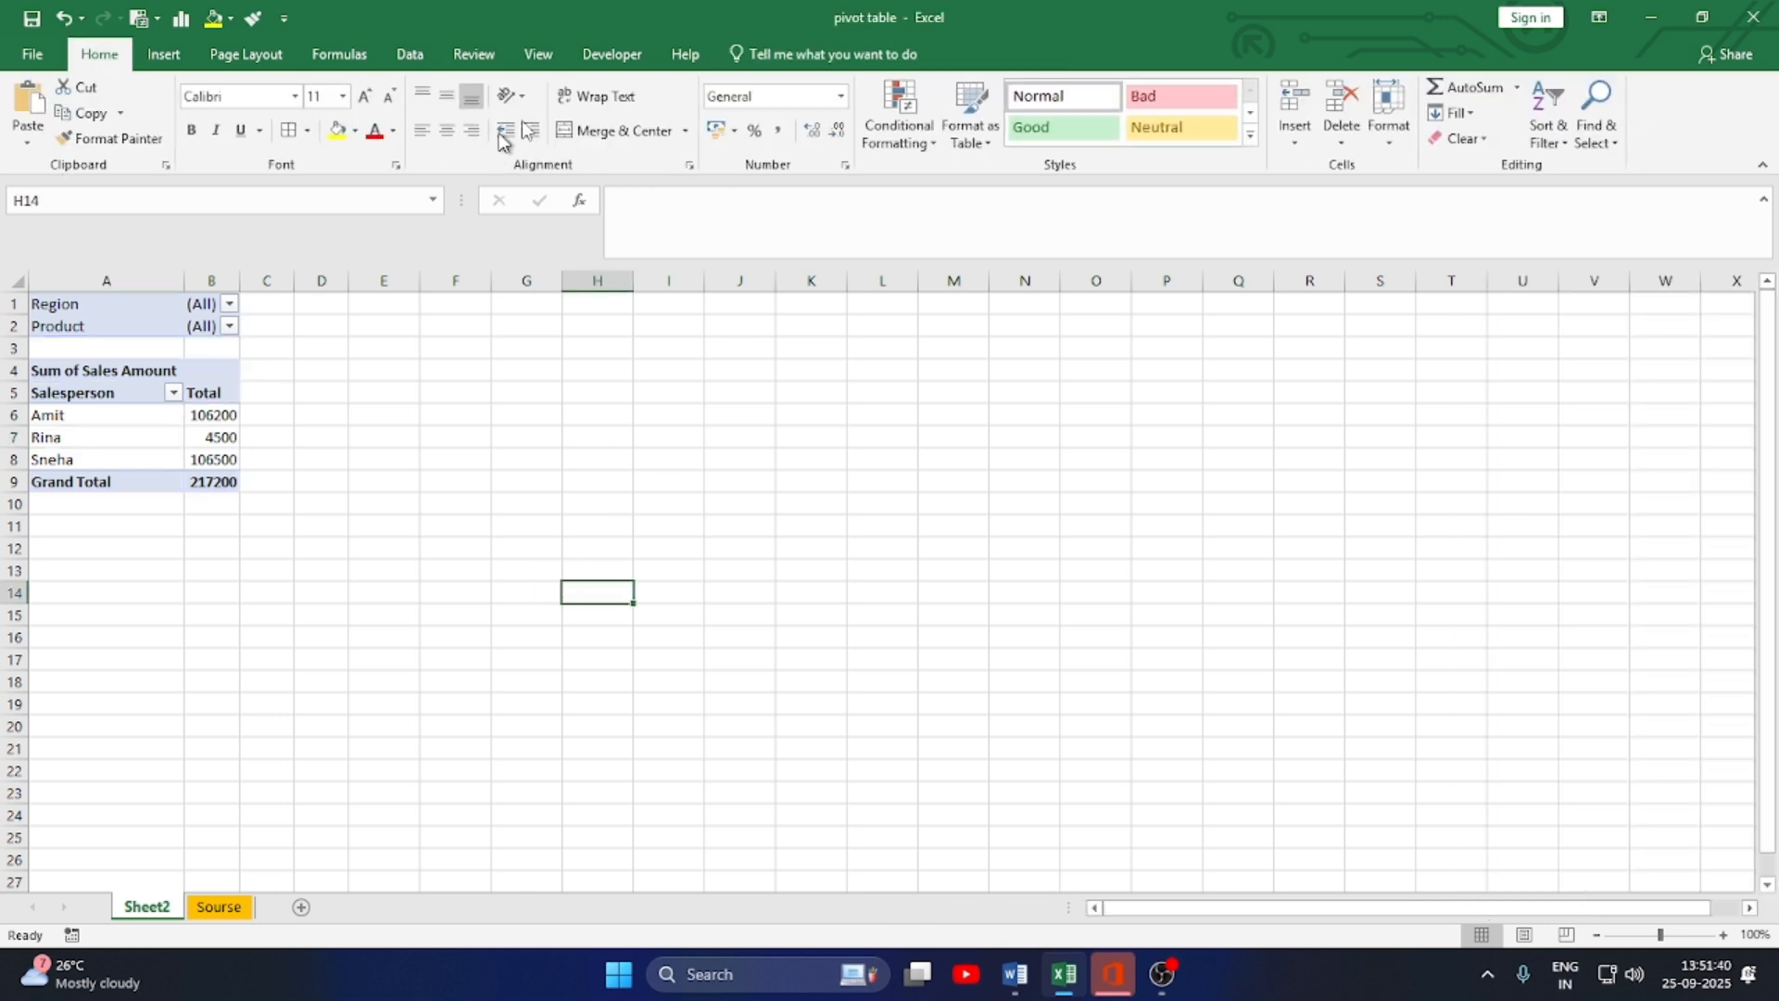
left_click(131, 436)
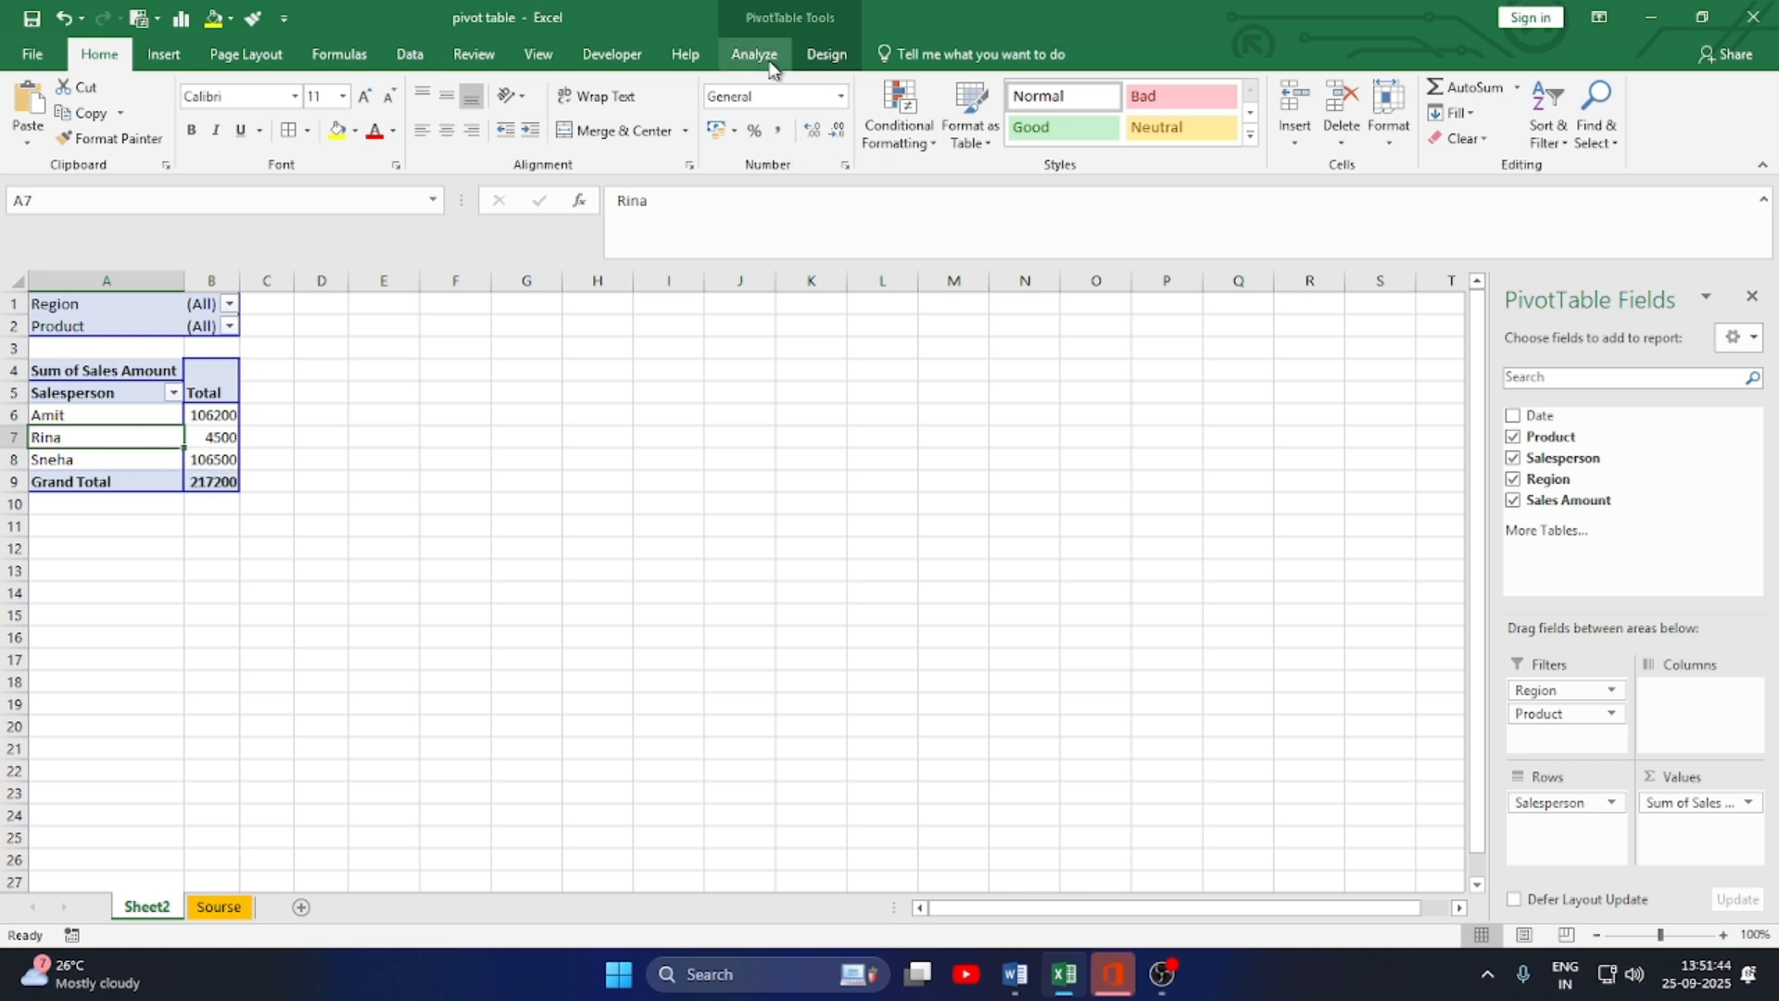
left_click(604, 612)
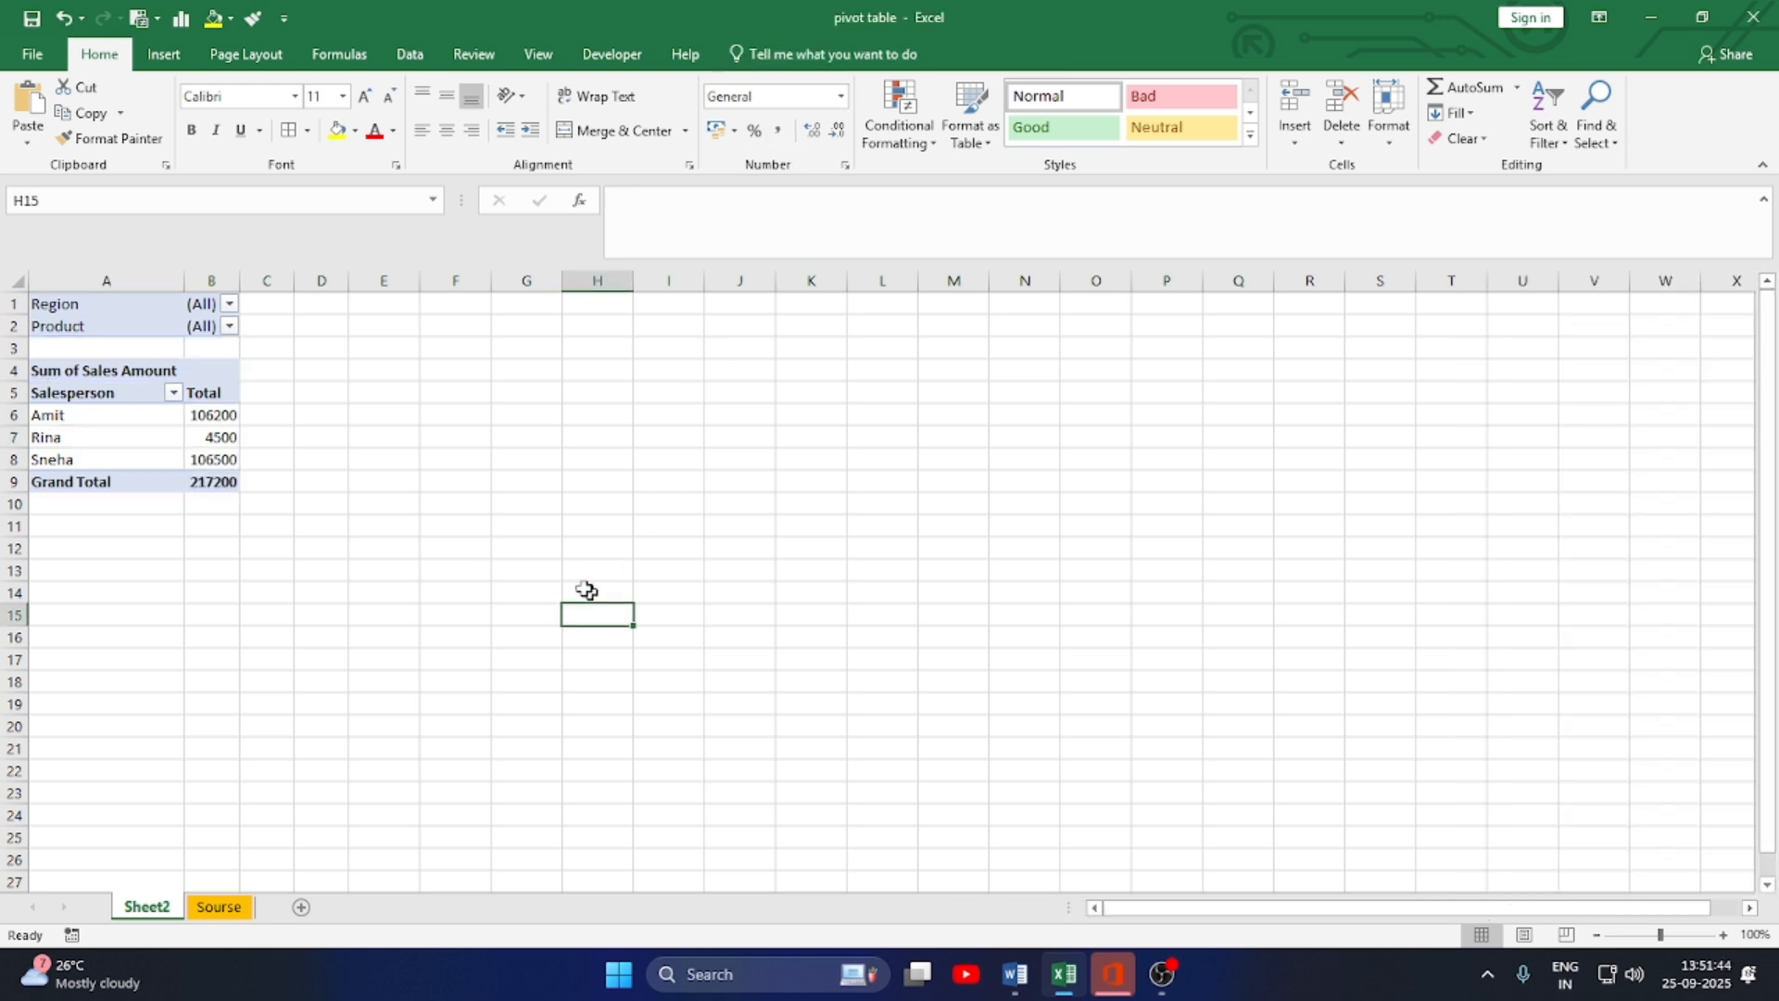
- Insert a clustered column PivotChart from the PivotTable and place it beside the table, starting around column D at row 1
left_click(143, 441)
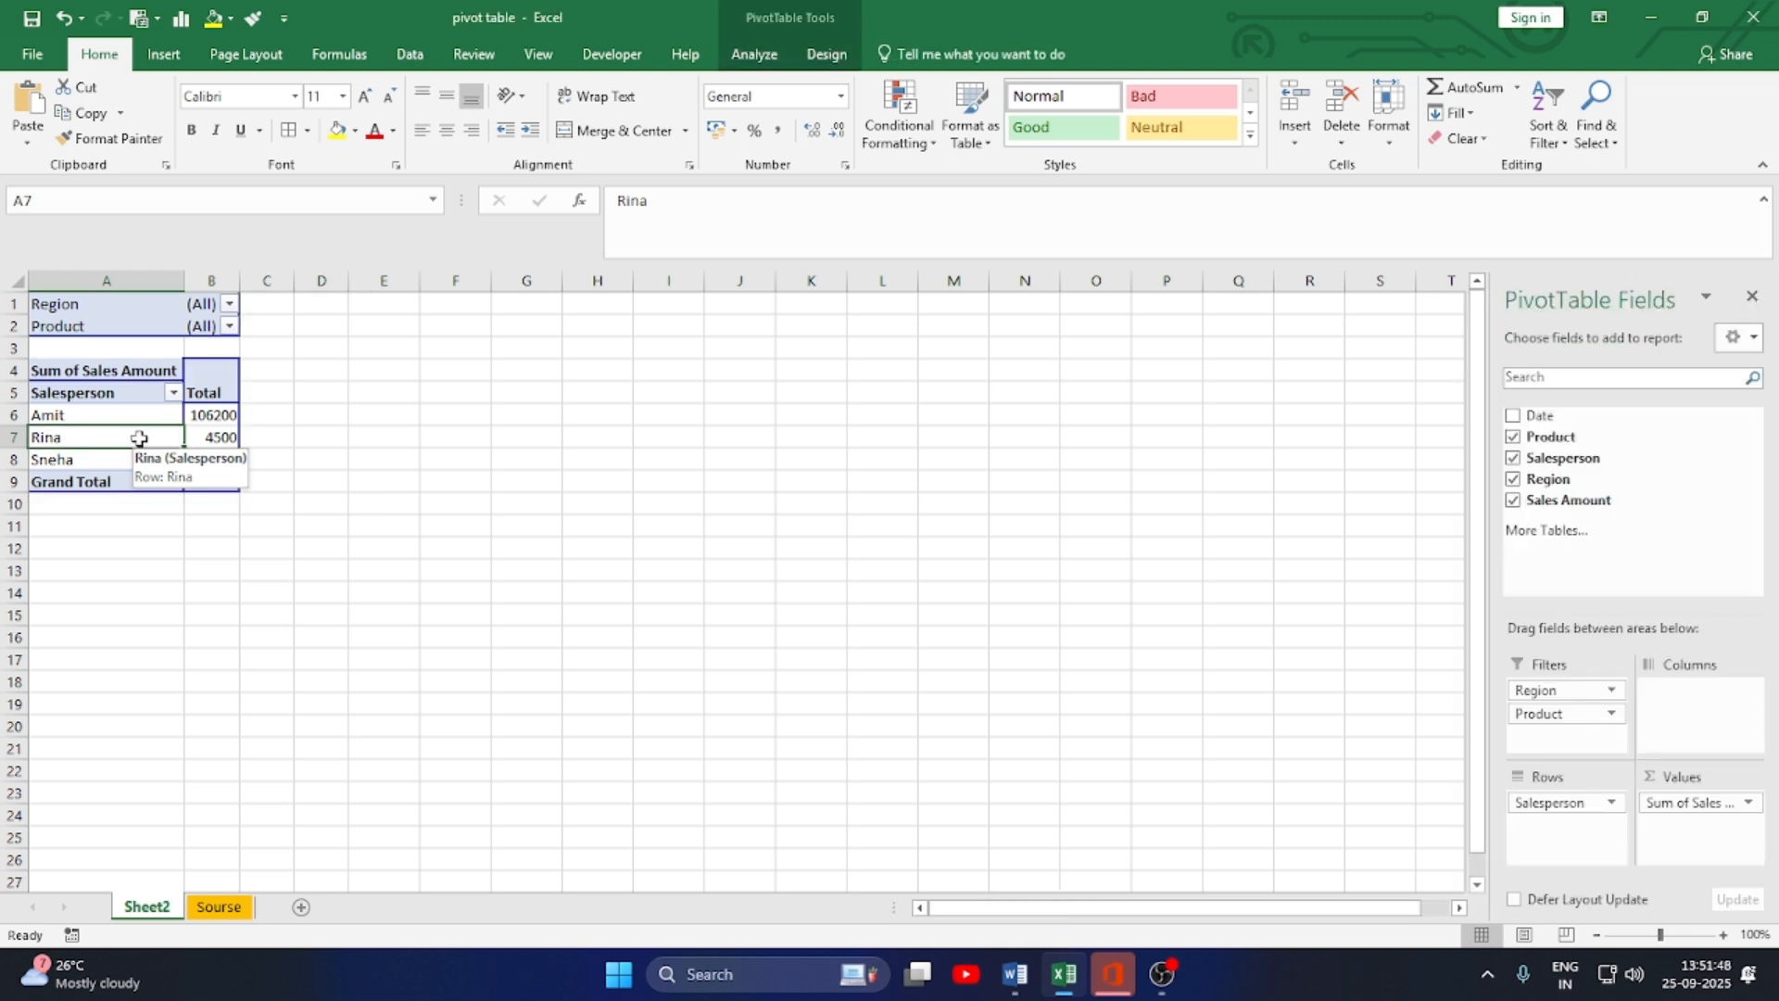
left_click(777, 54)
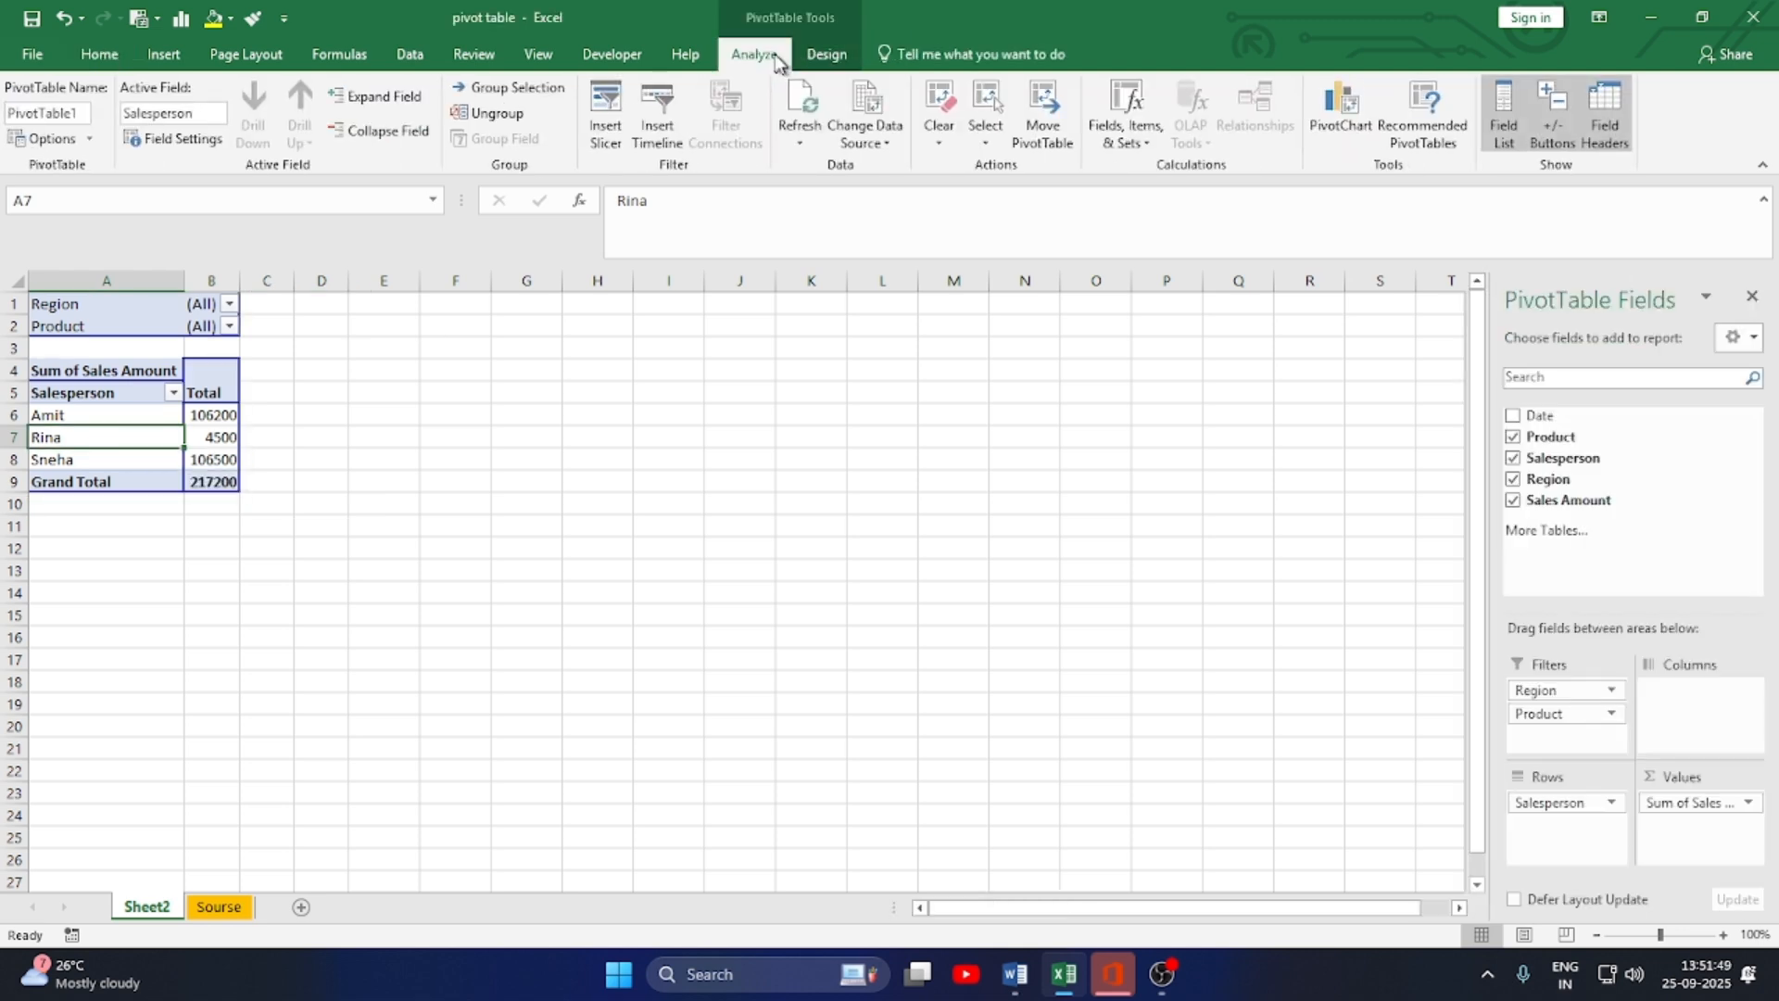
left_click(1343, 112)
mouse_move(851, 435)
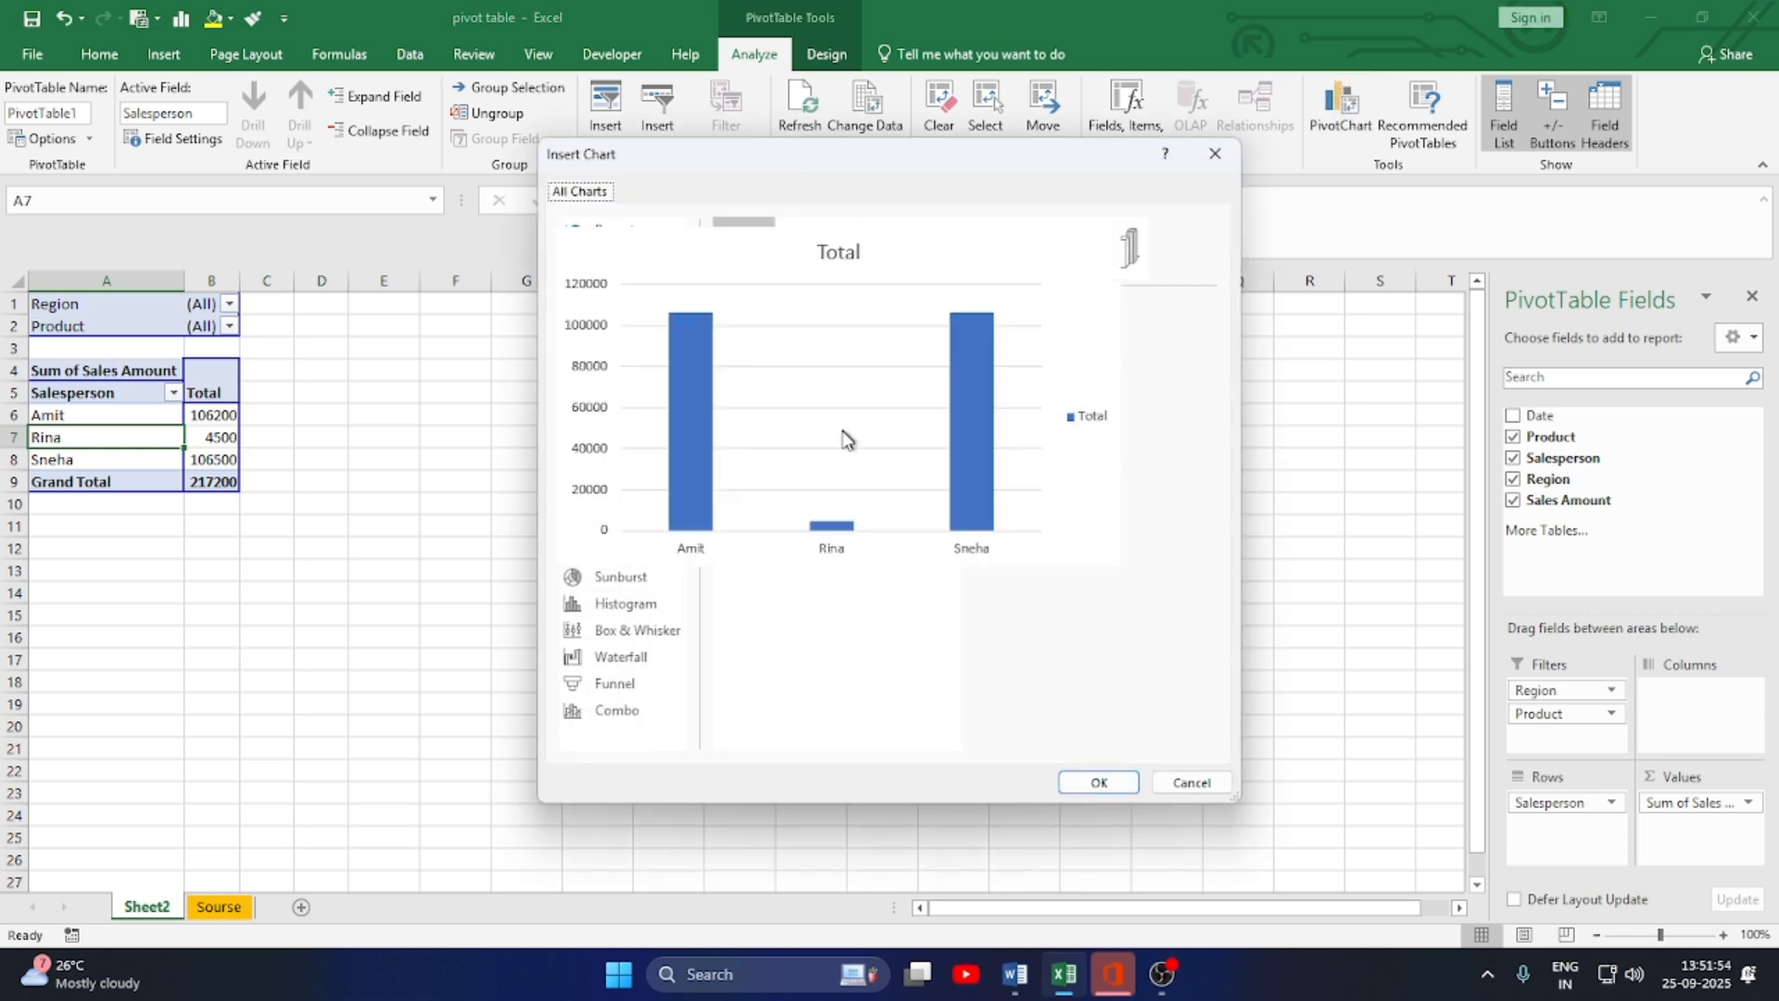
left_click(756, 251)
left_click(1099, 782)
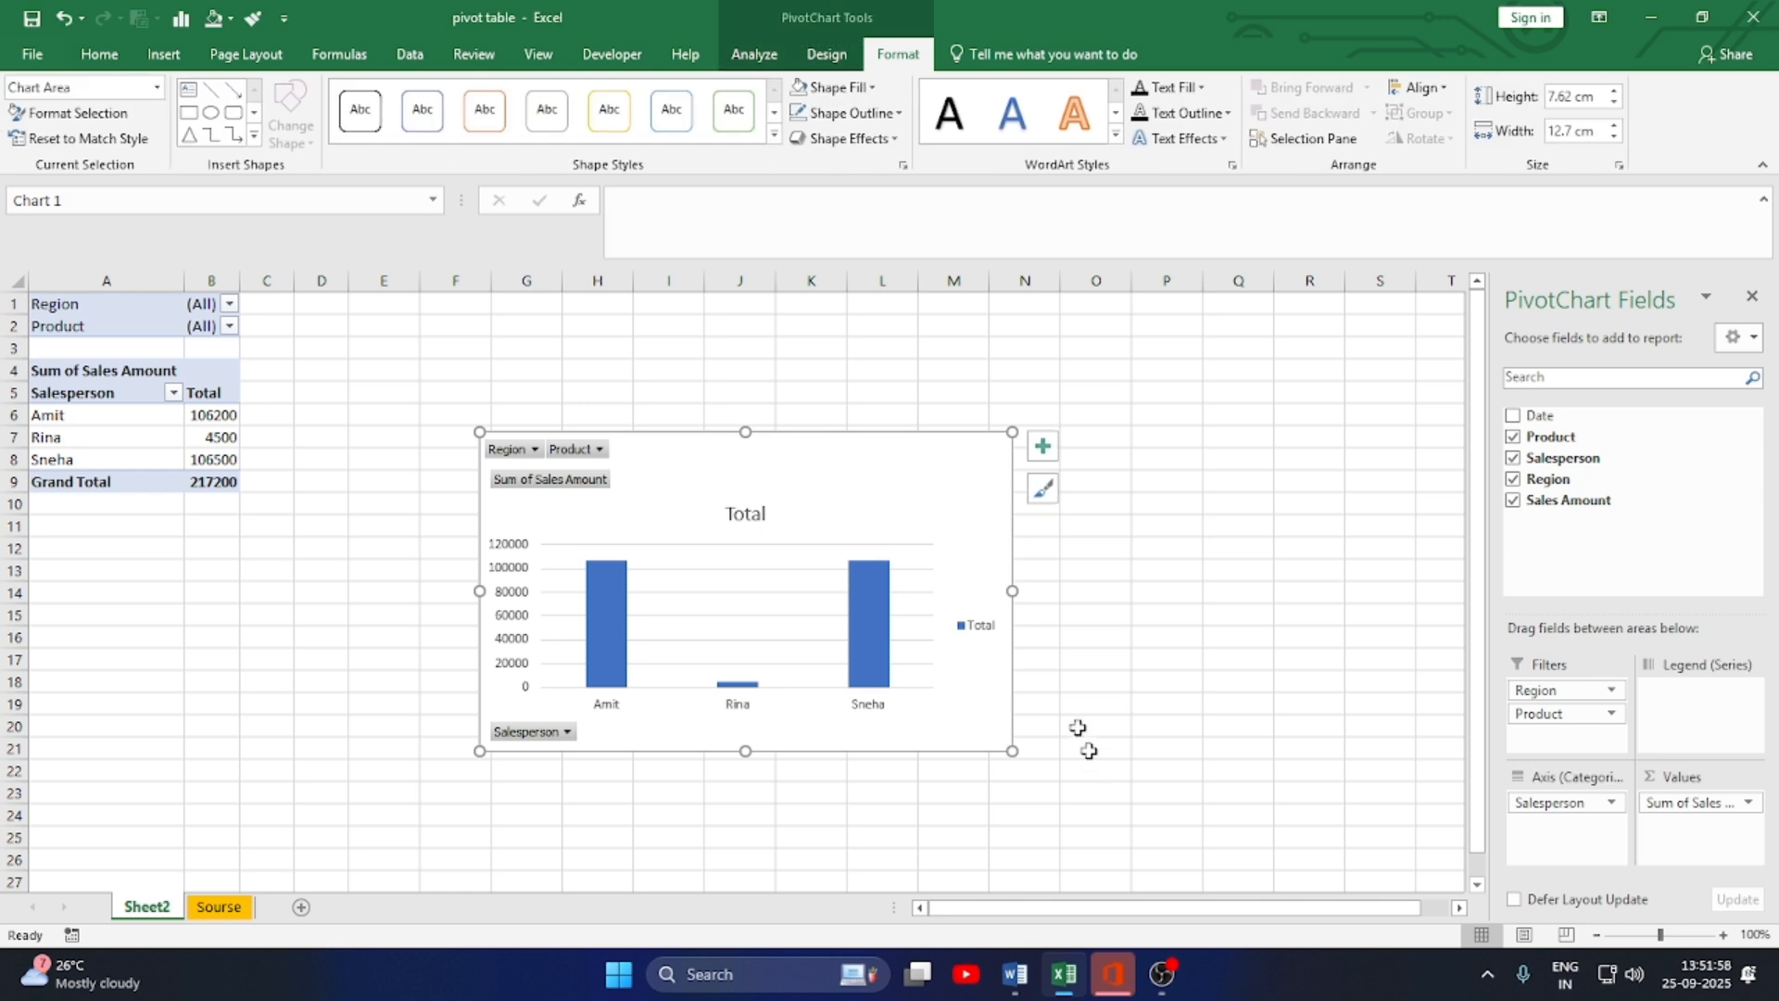
left_click_drag(850, 469, 647, 325)
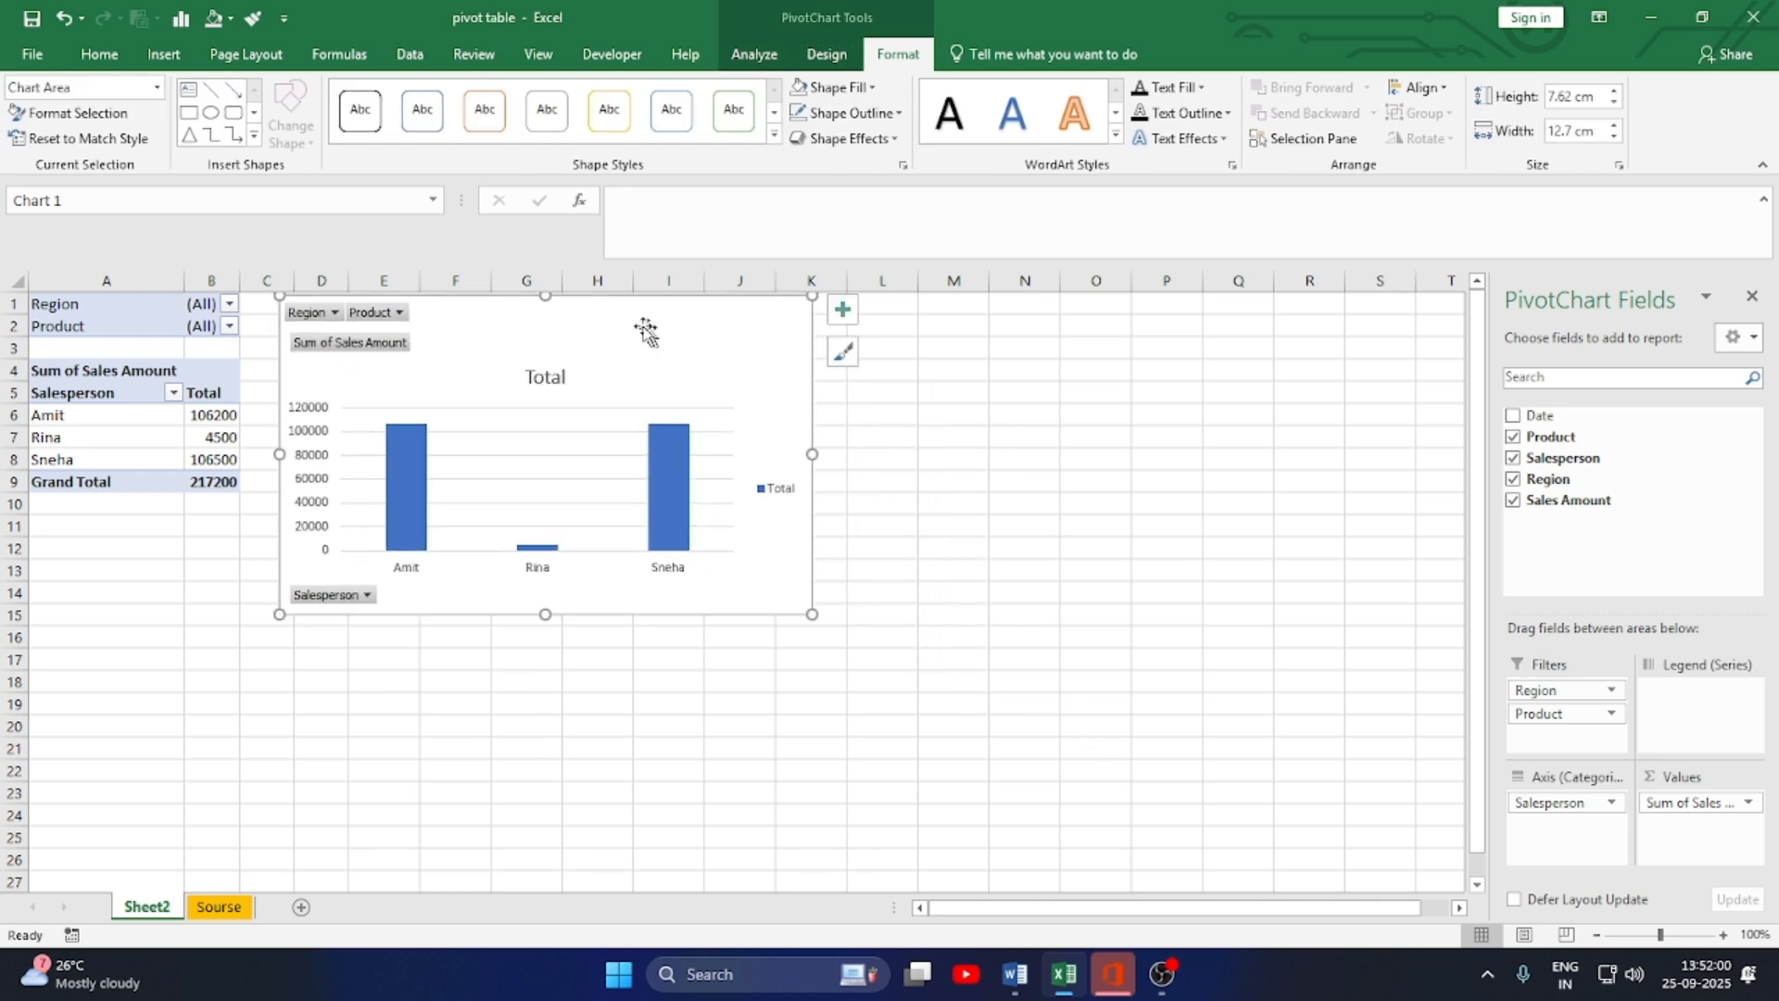
- Hide all field buttons on the PivotChart and delete its vertical value axis
right_click(297, 315)
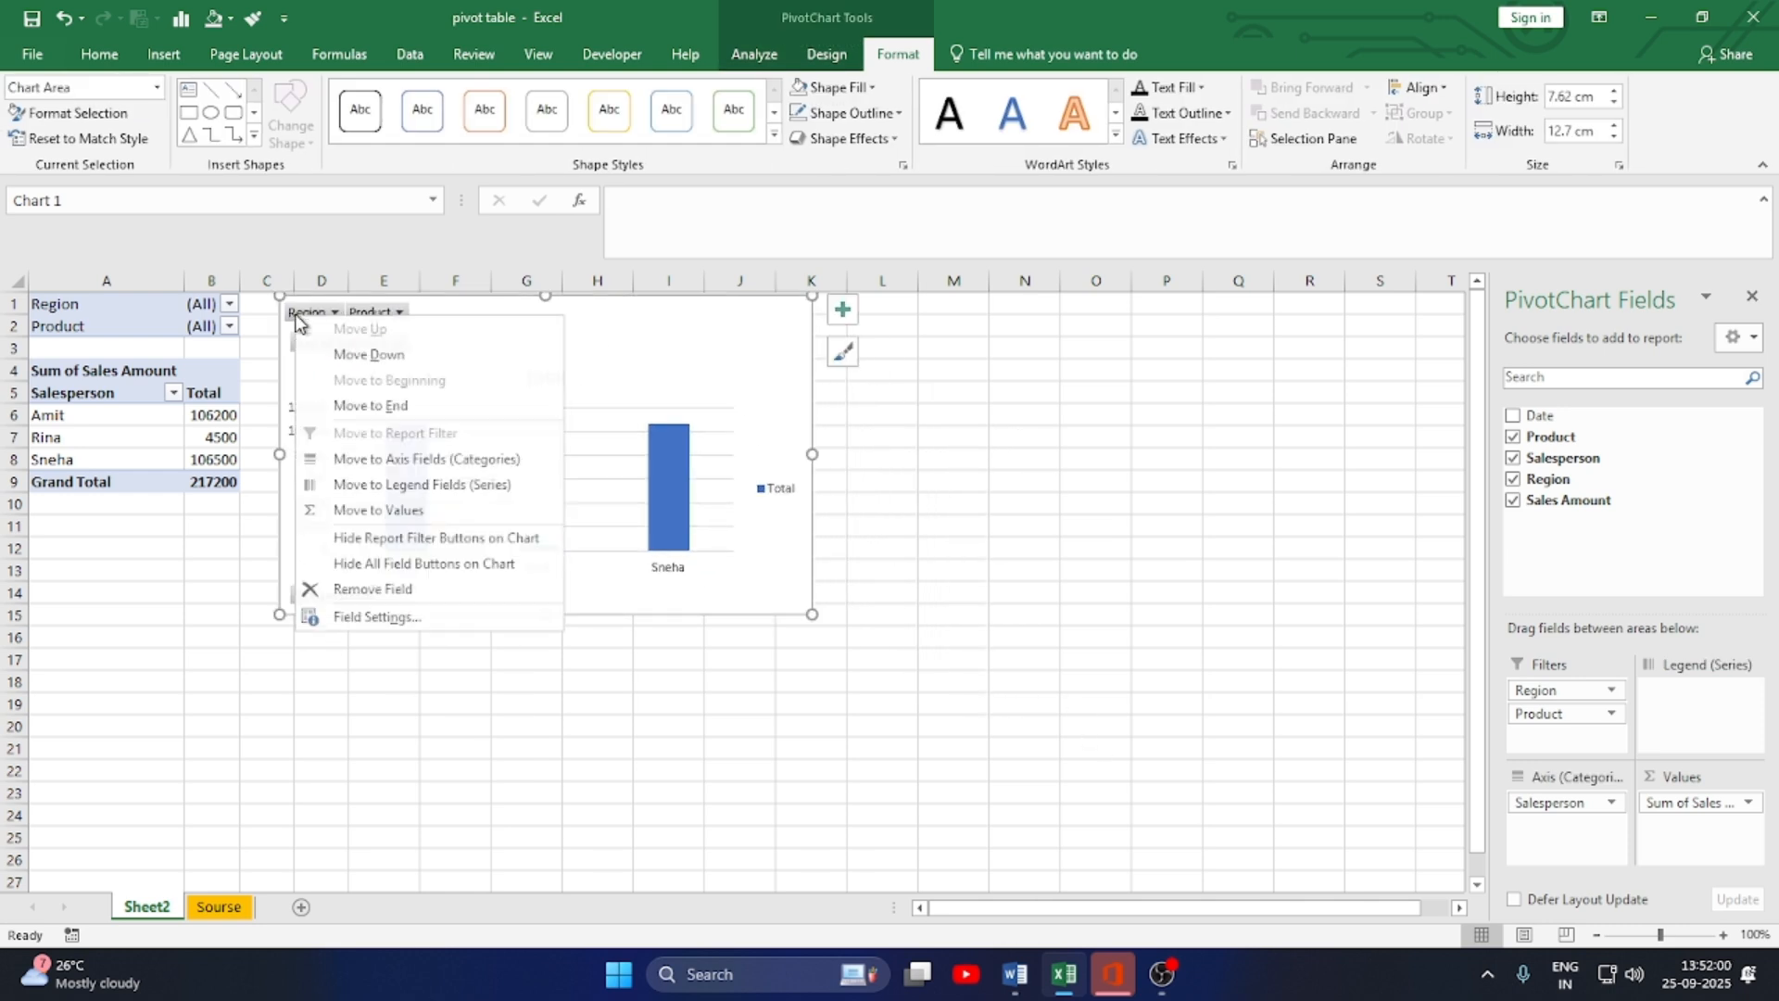
left_click(377, 561)
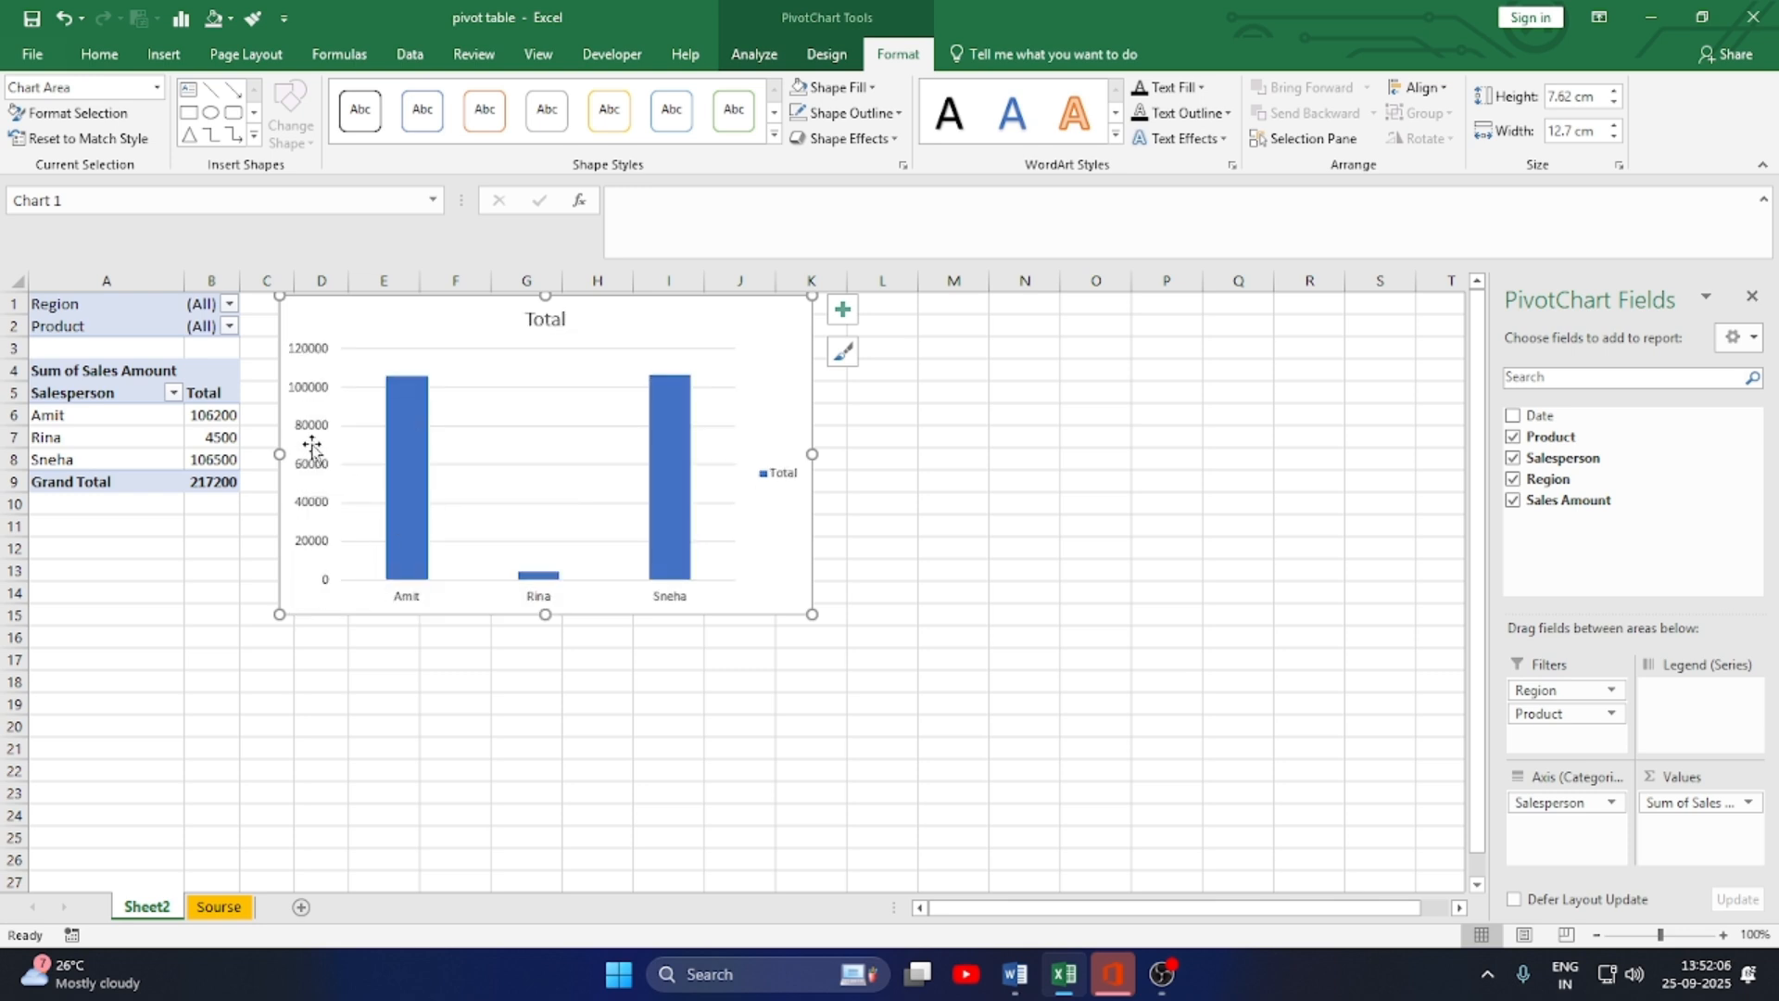
left_click(323, 386)
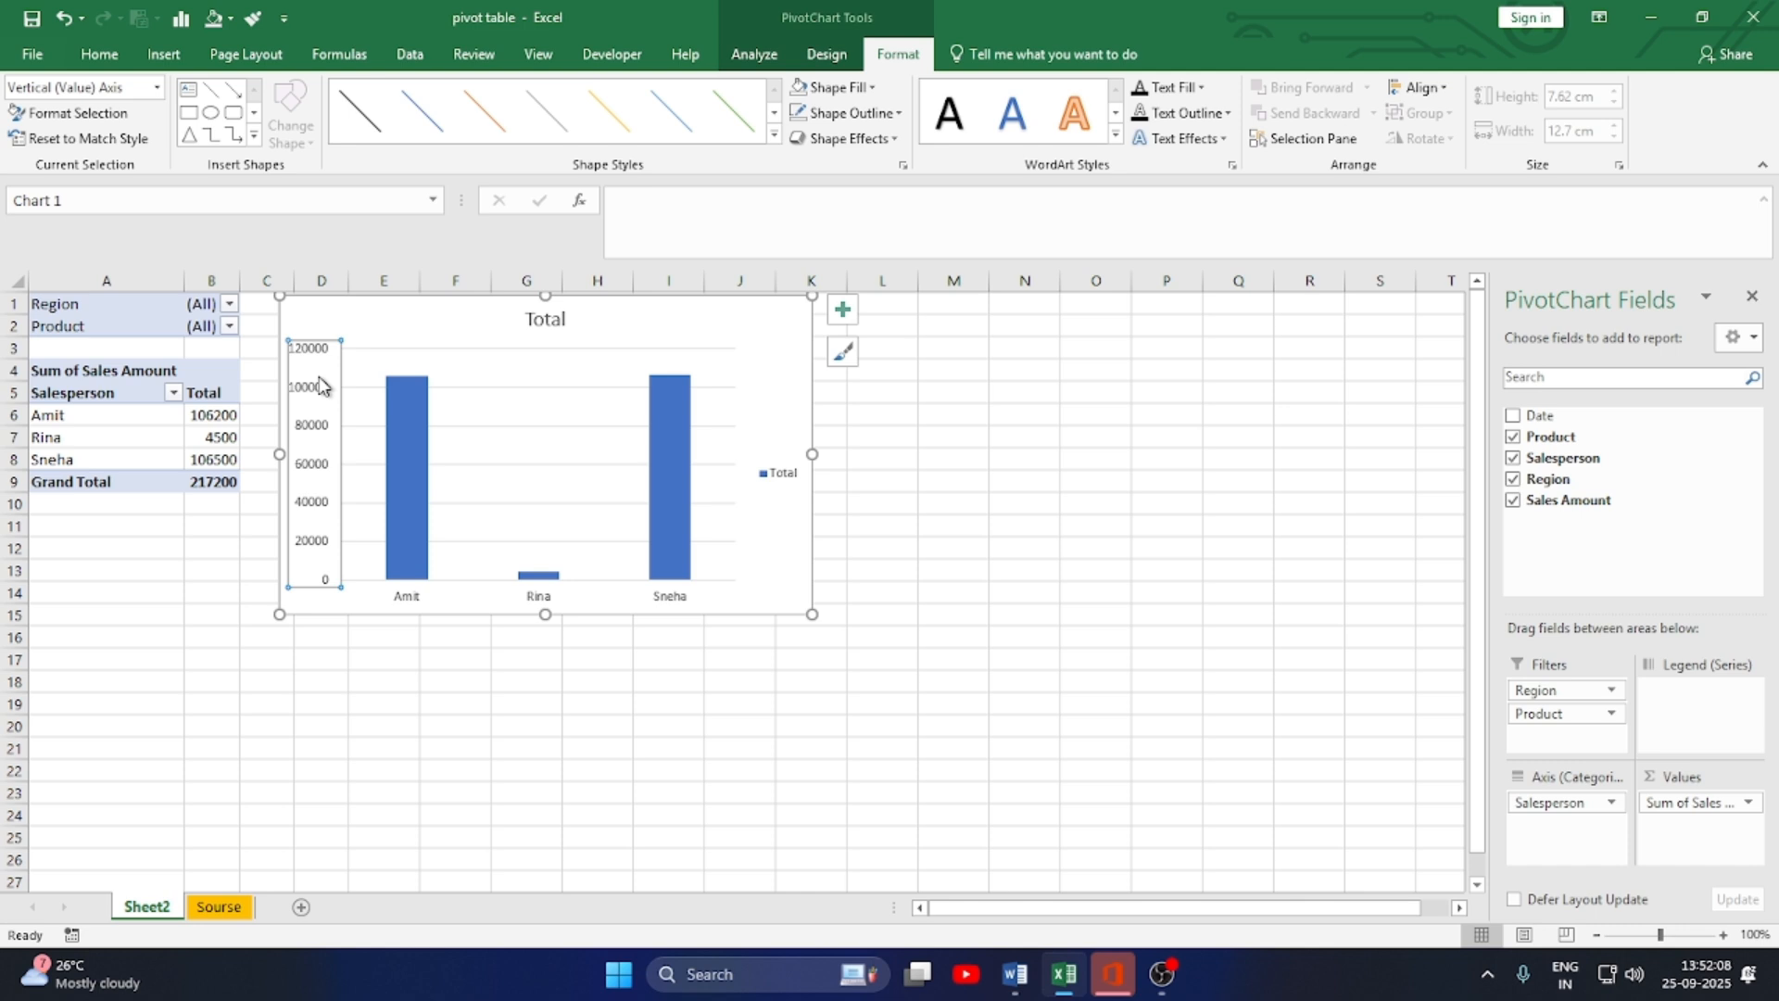
key("Delete")
- Remove the chart title, gridlines, remaining axis and legend from the PivotChart
left_click(552, 325)
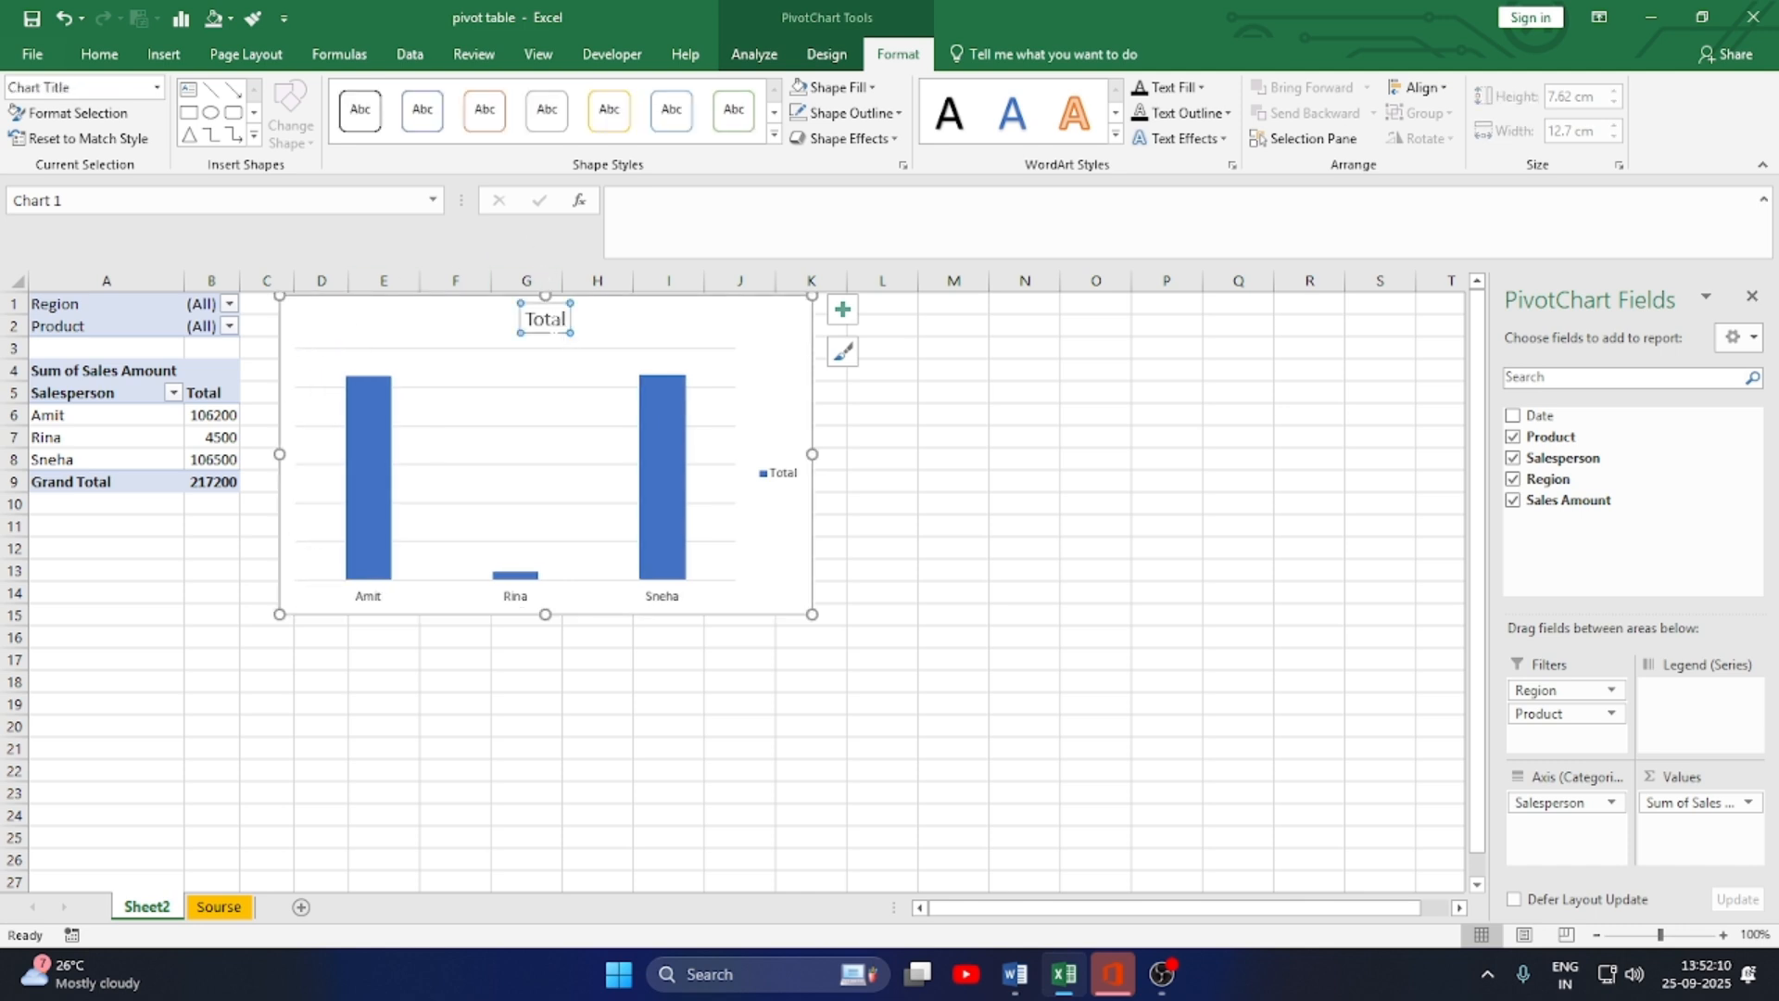
key("Delete")
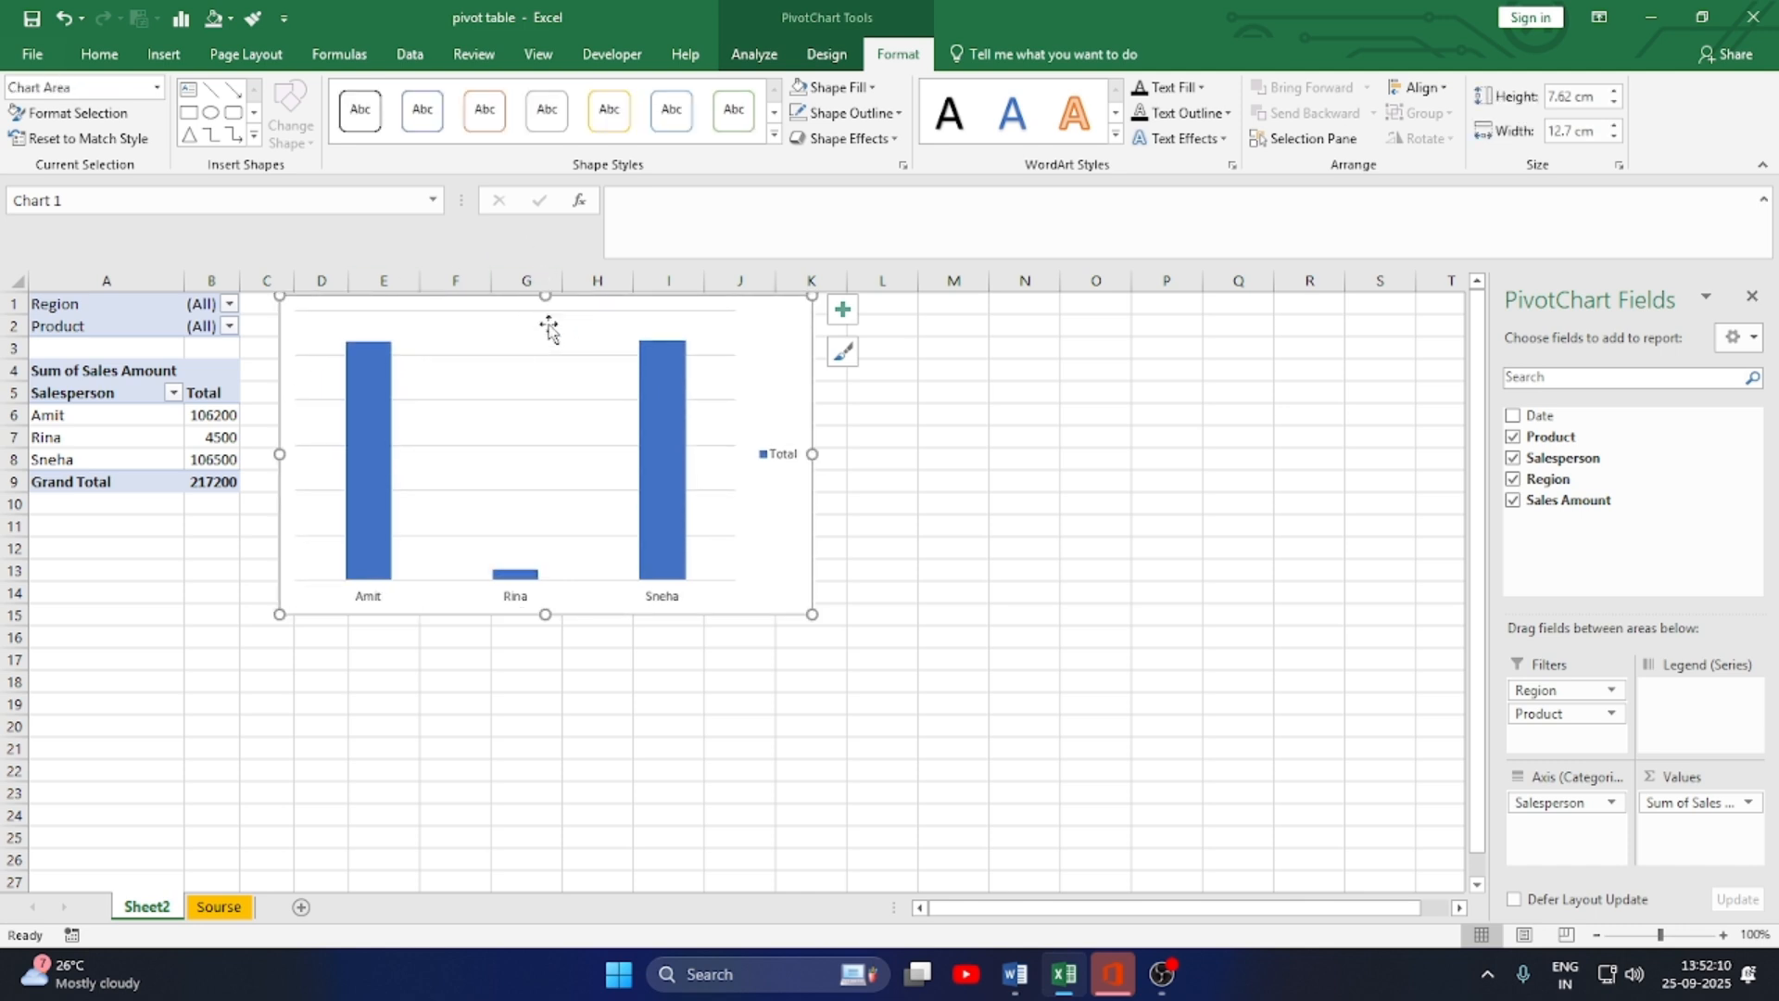
left_click(850, 318)
left_click(897, 470)
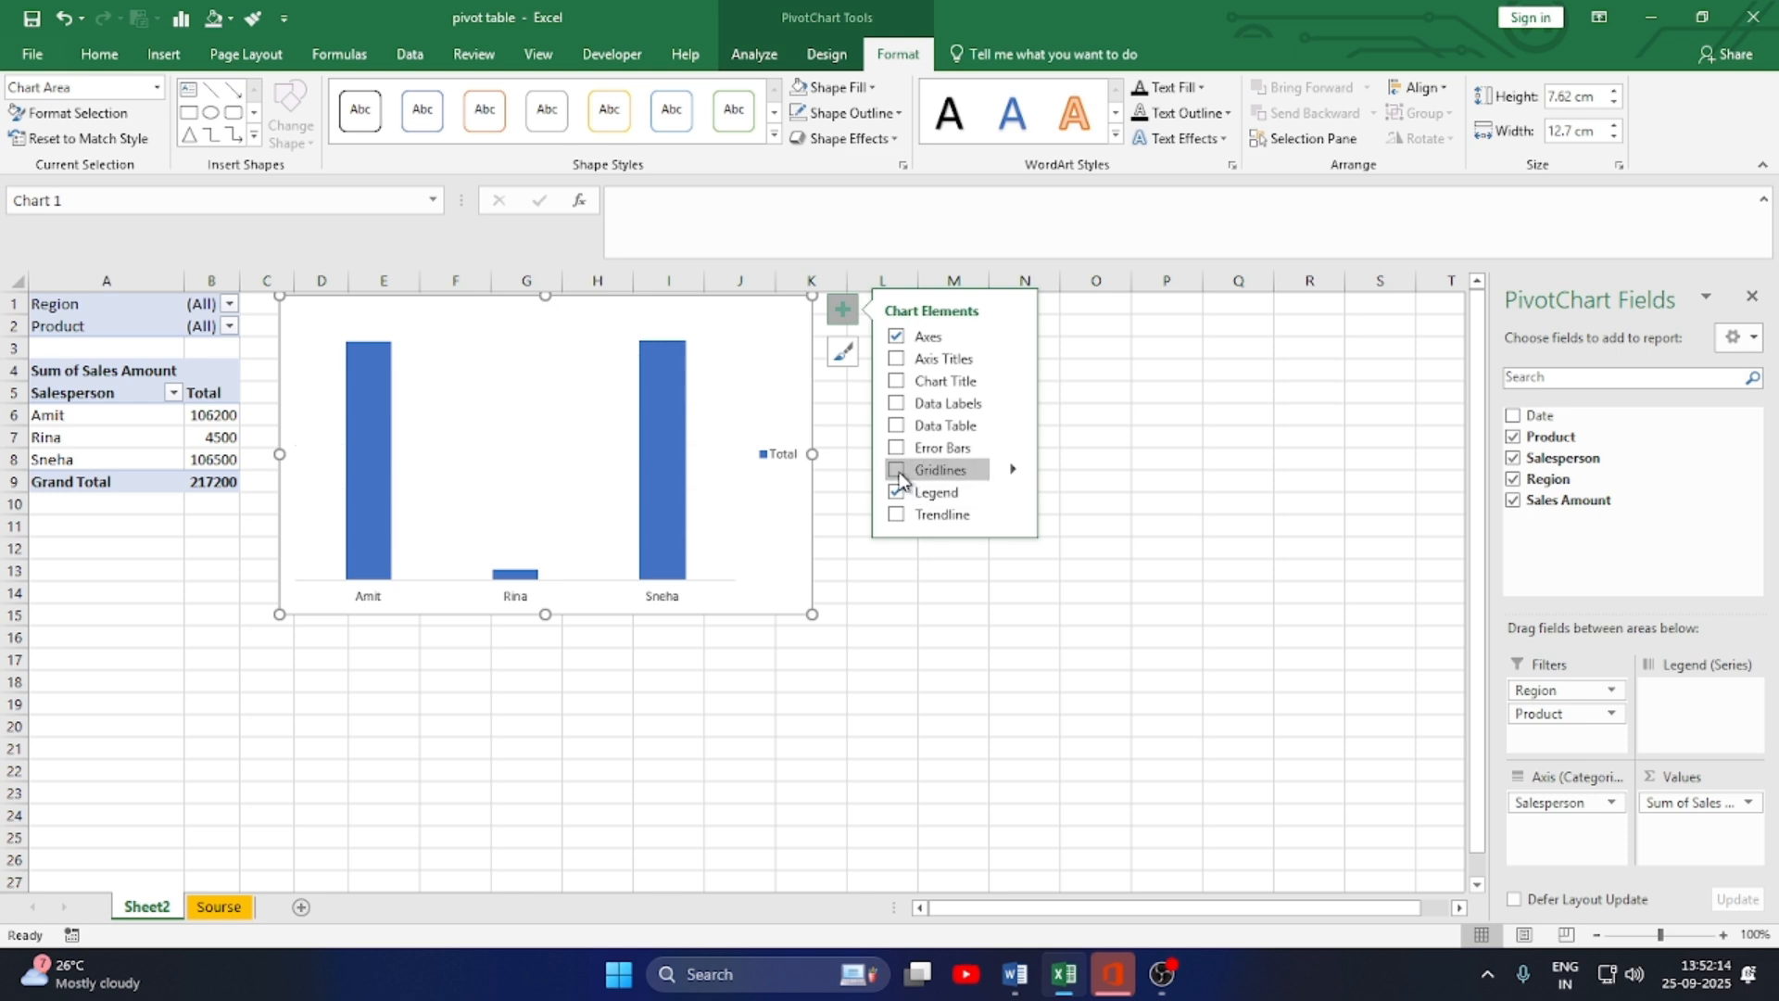
left_click(897, 337)
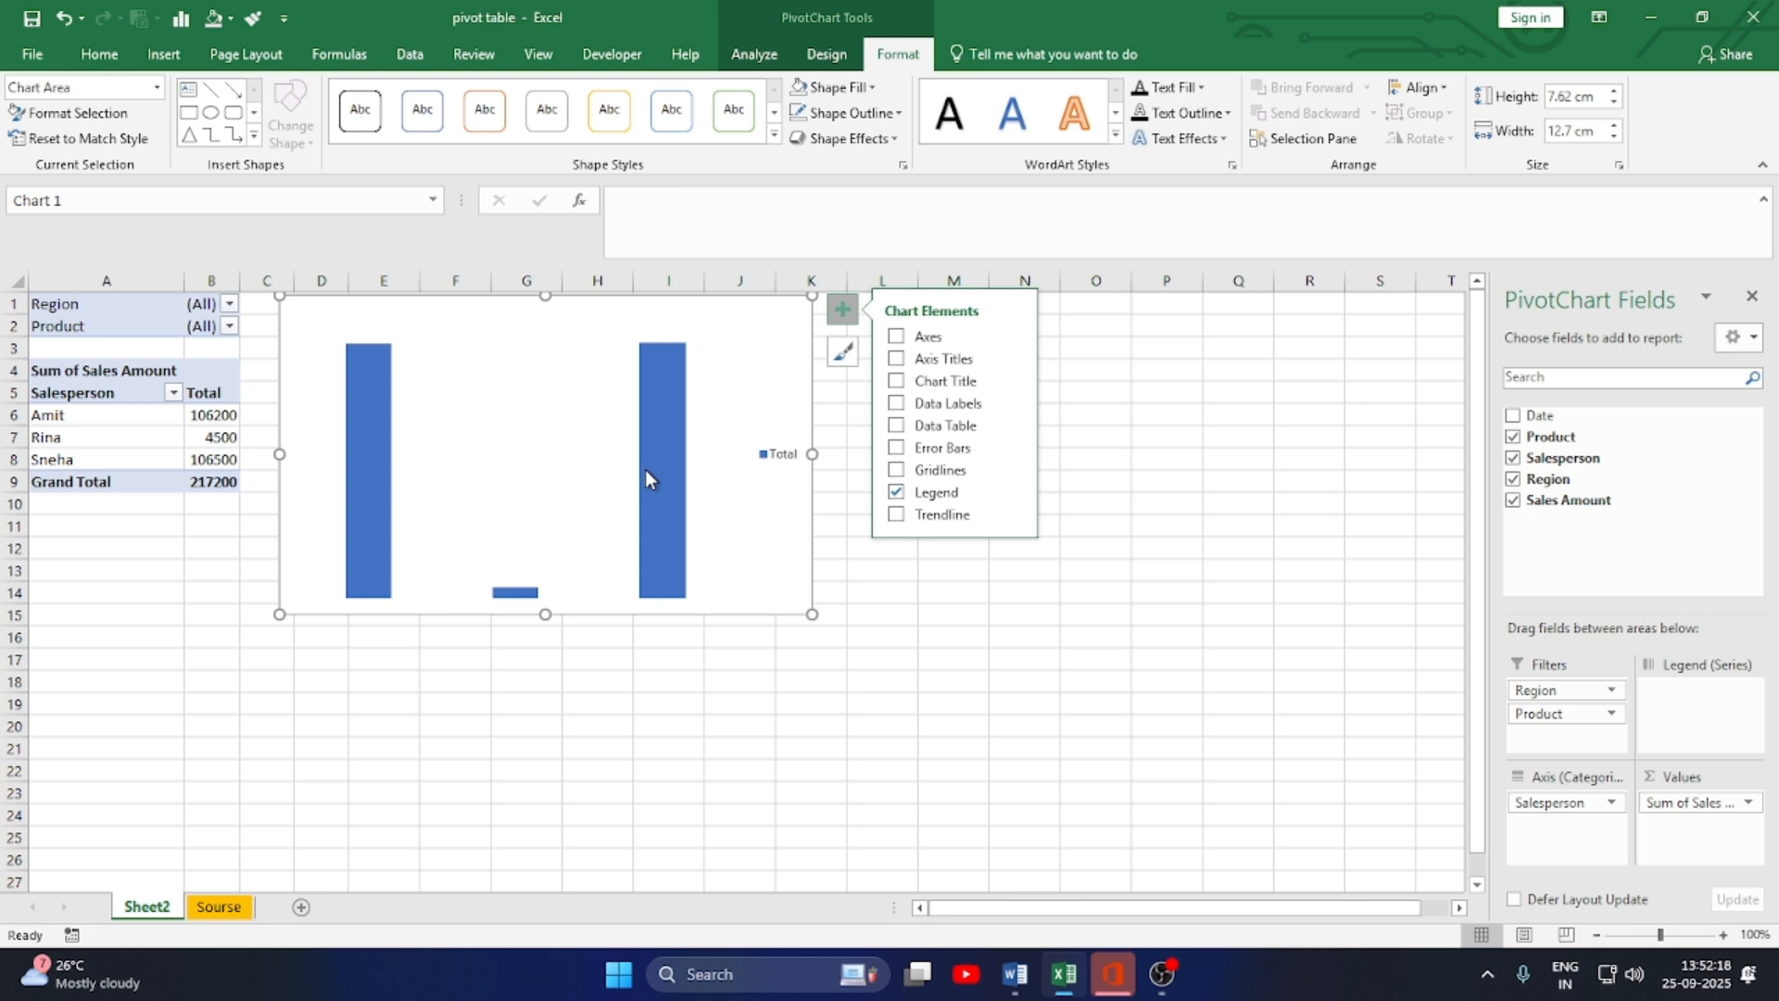
left_click(785, 459)
key("Delete")
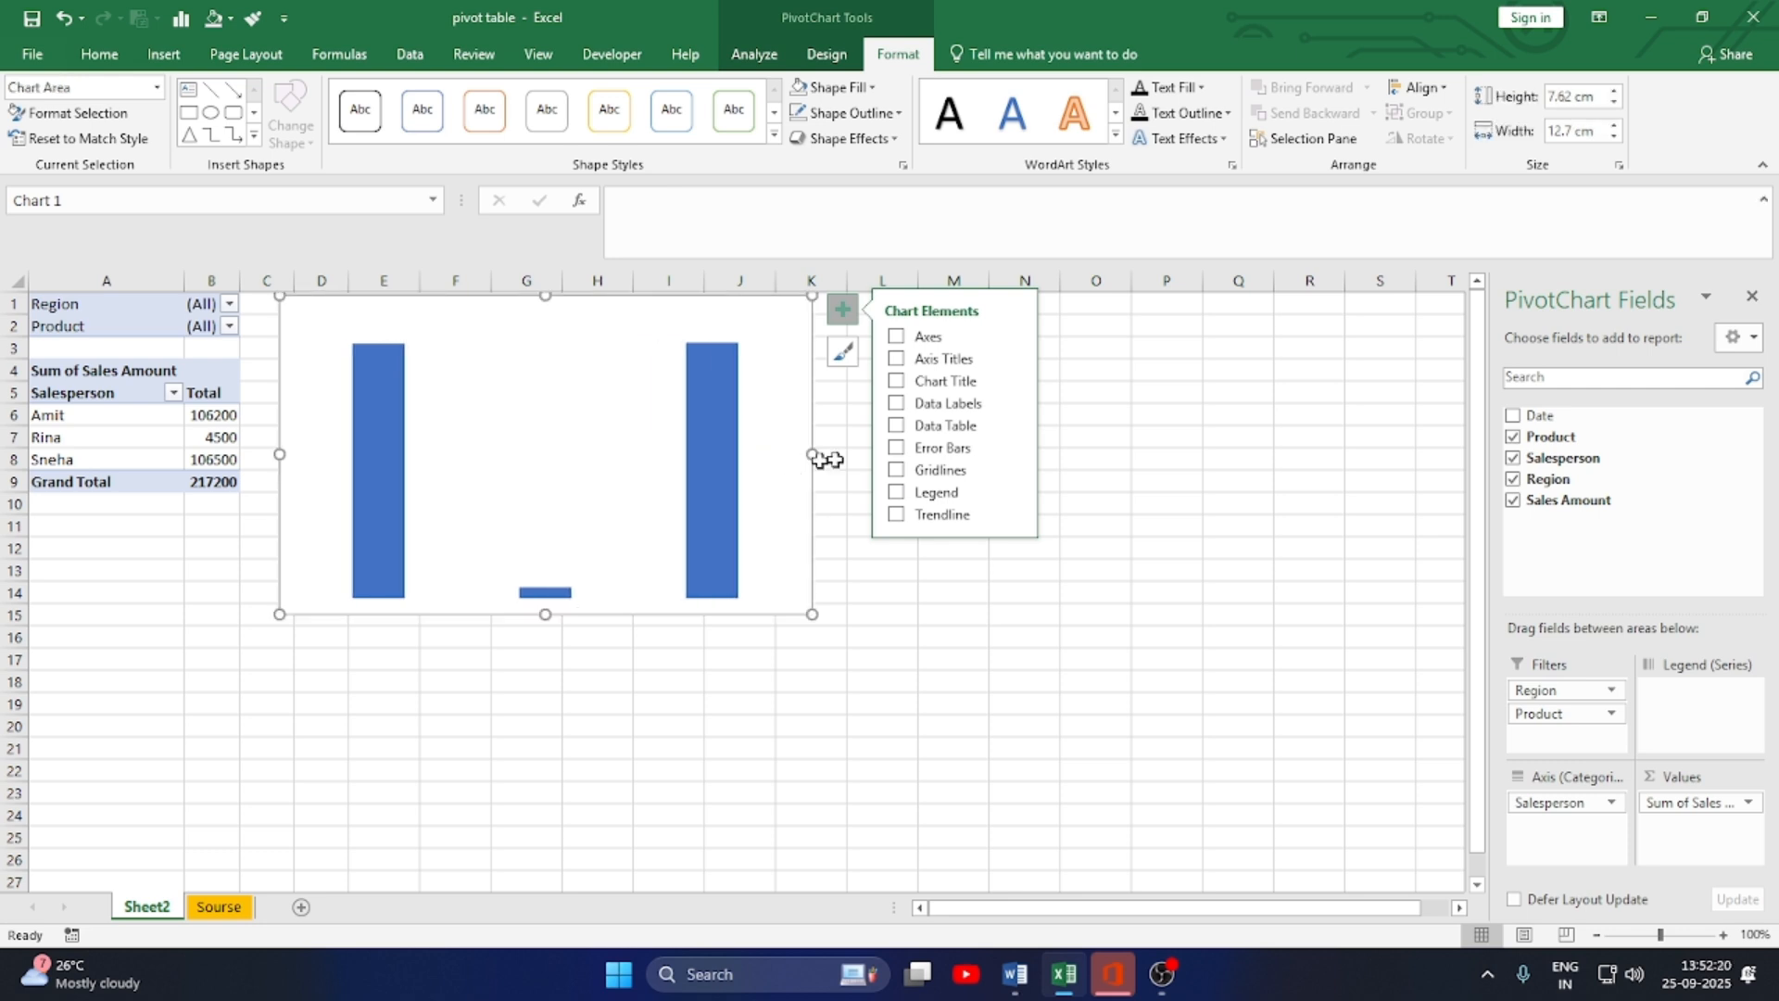
- Restore the chart's axes and delete the vertical value axis, keeping only the salesperson axis
left_click(896, 361)
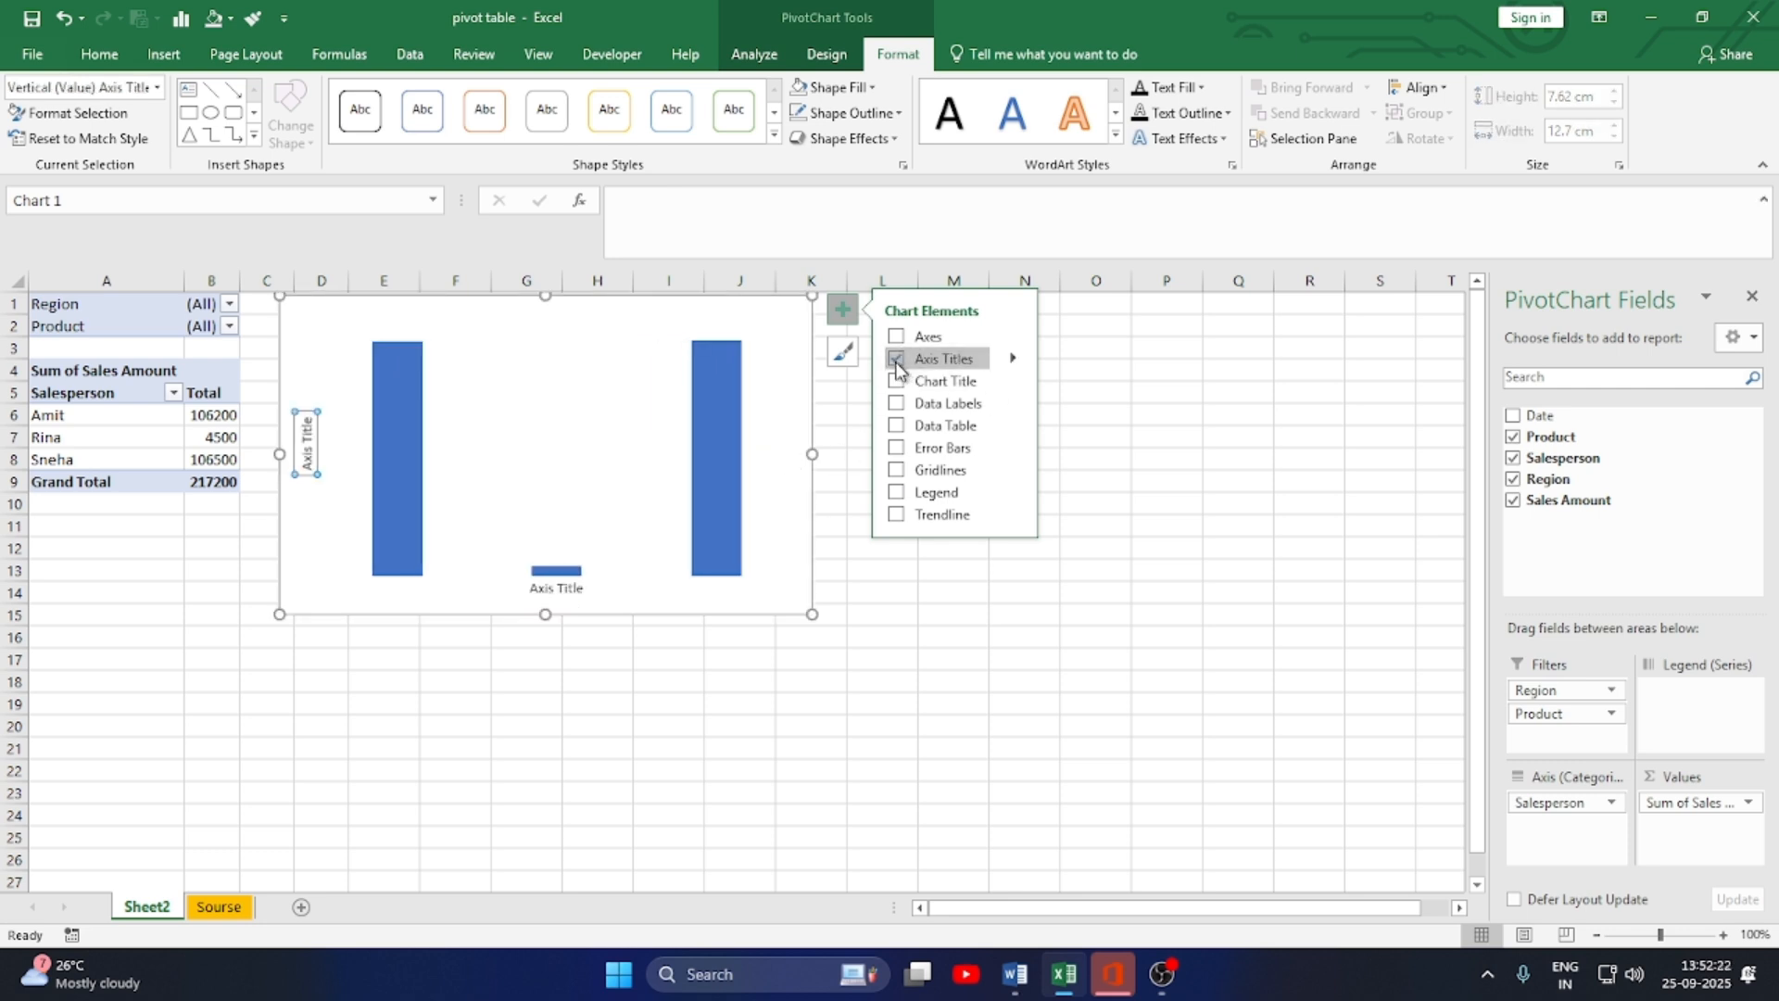
left_click(896, 360)
left_click(895, 336)
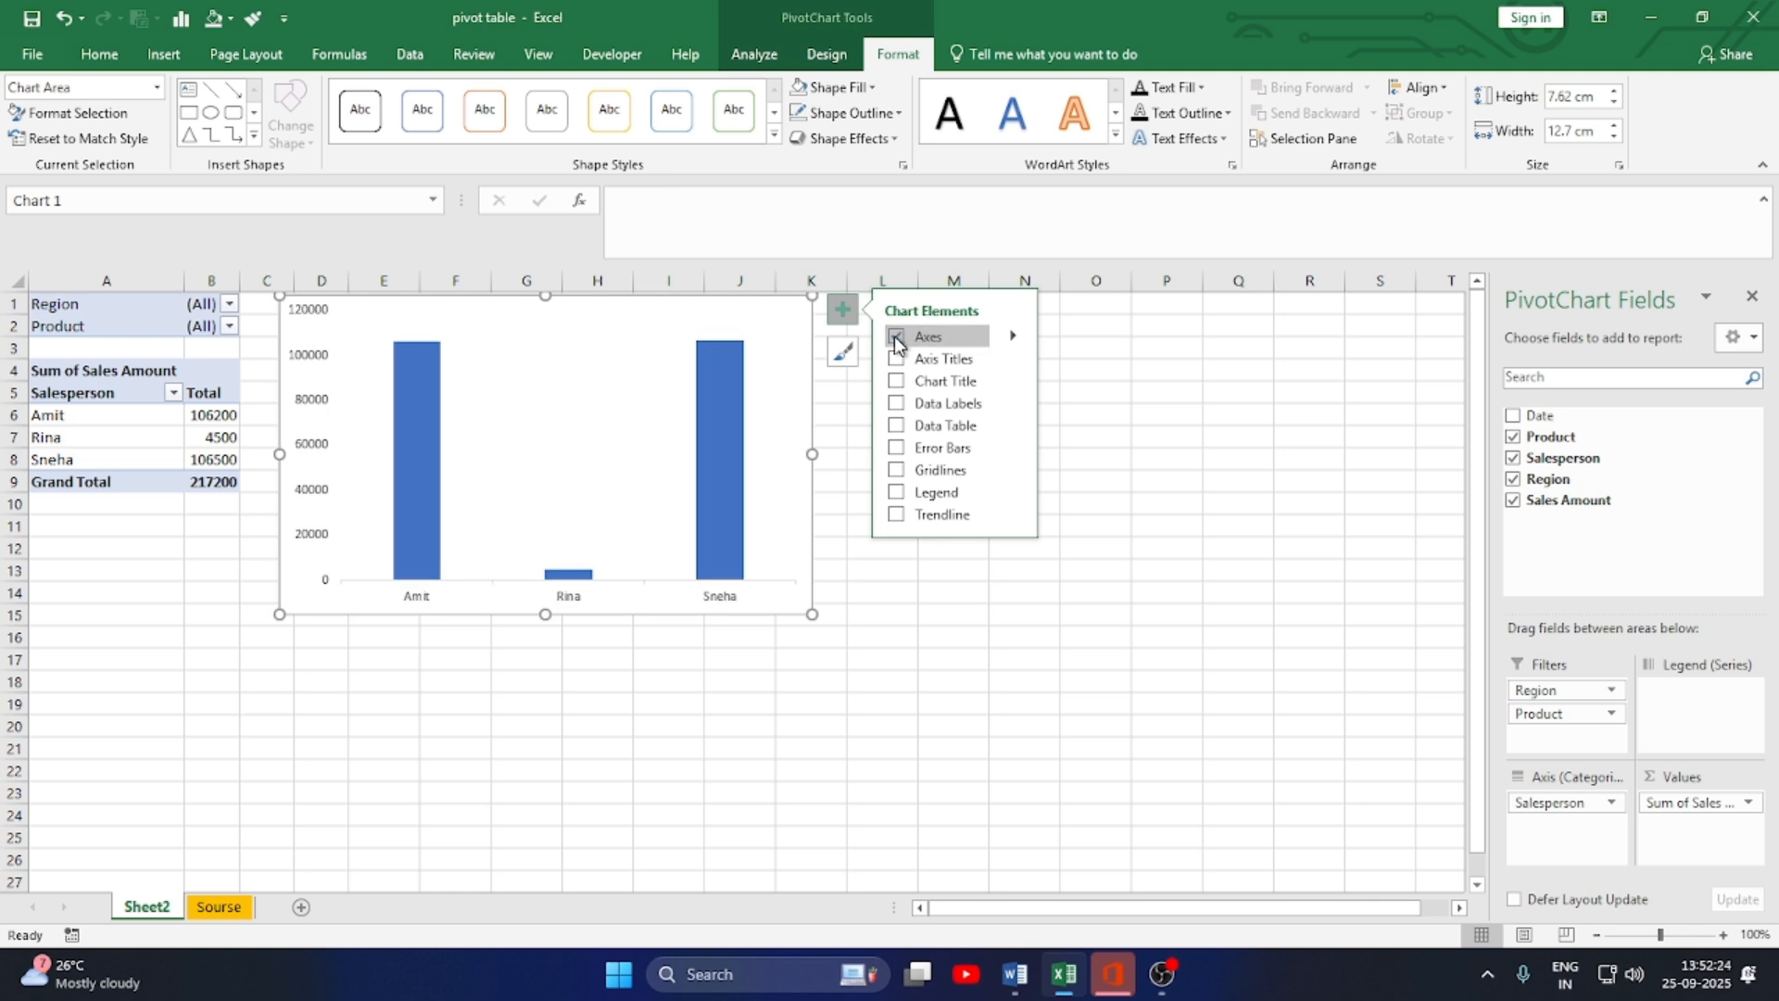
left_click(422, 597)
left_click(303, 449)
key("Delete")
- Enlarge the salesperson axis labels to font size 12
left_click(398, 602)
left_click(118, 51)
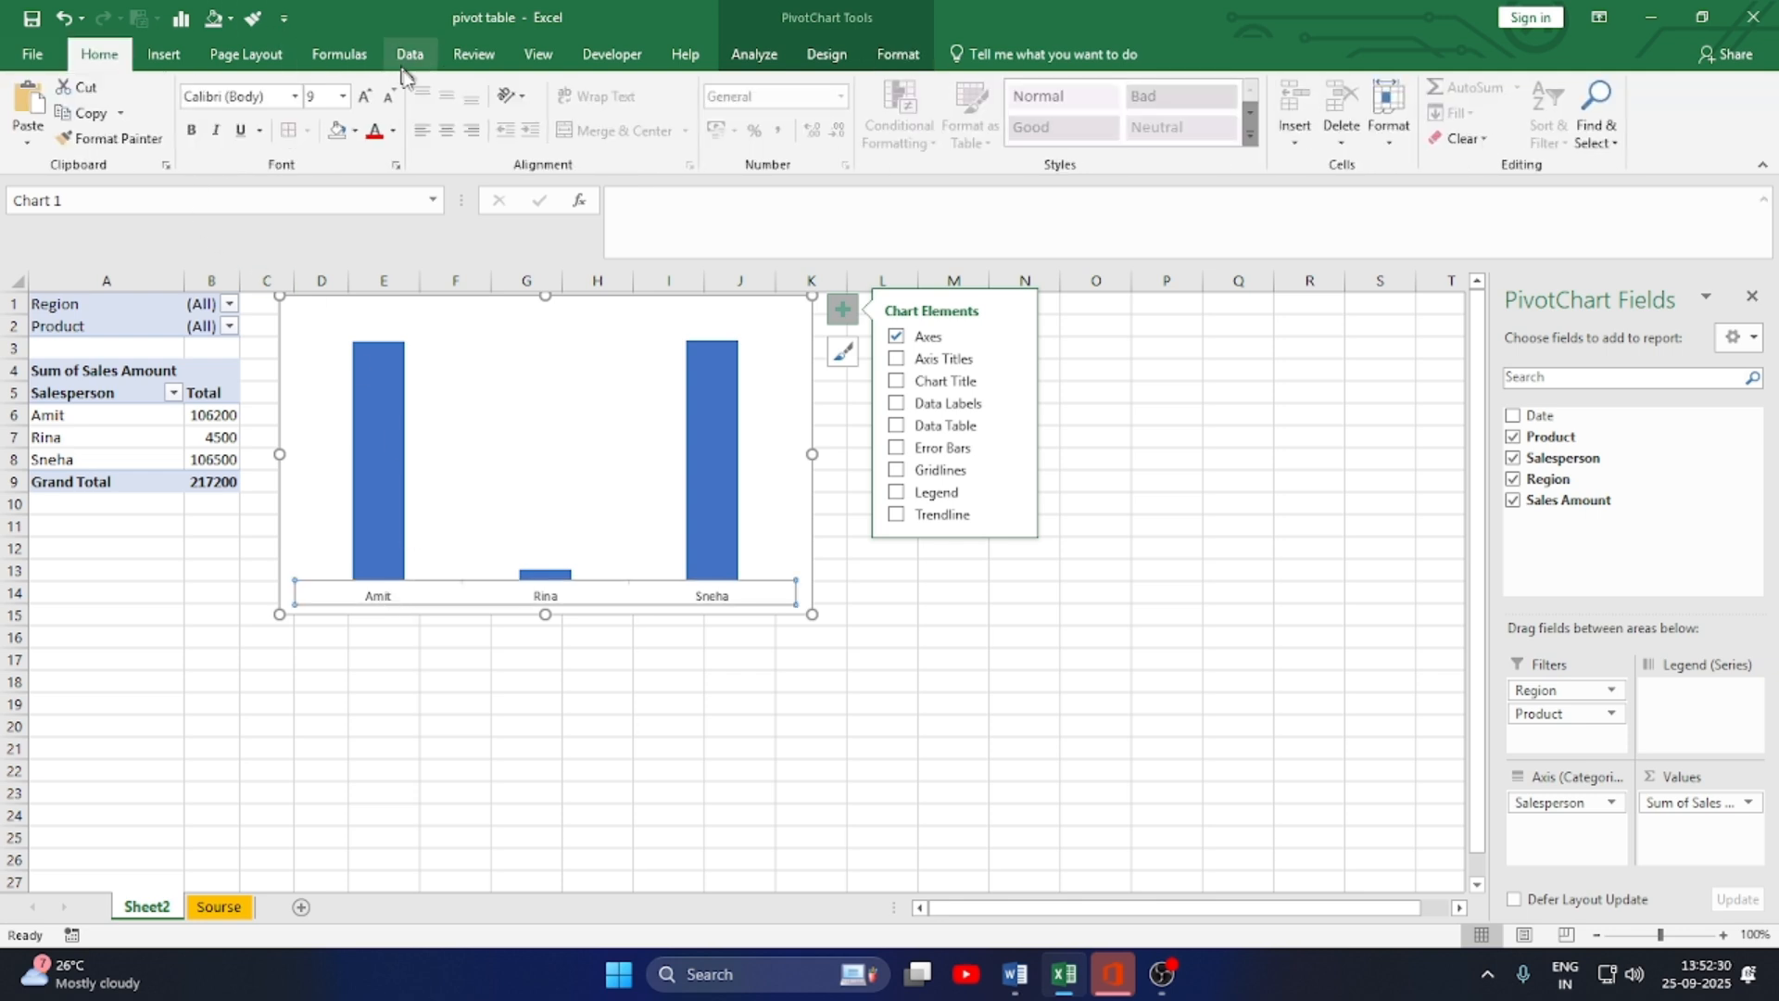
left_click(368, 98)
left_click(371, 97)
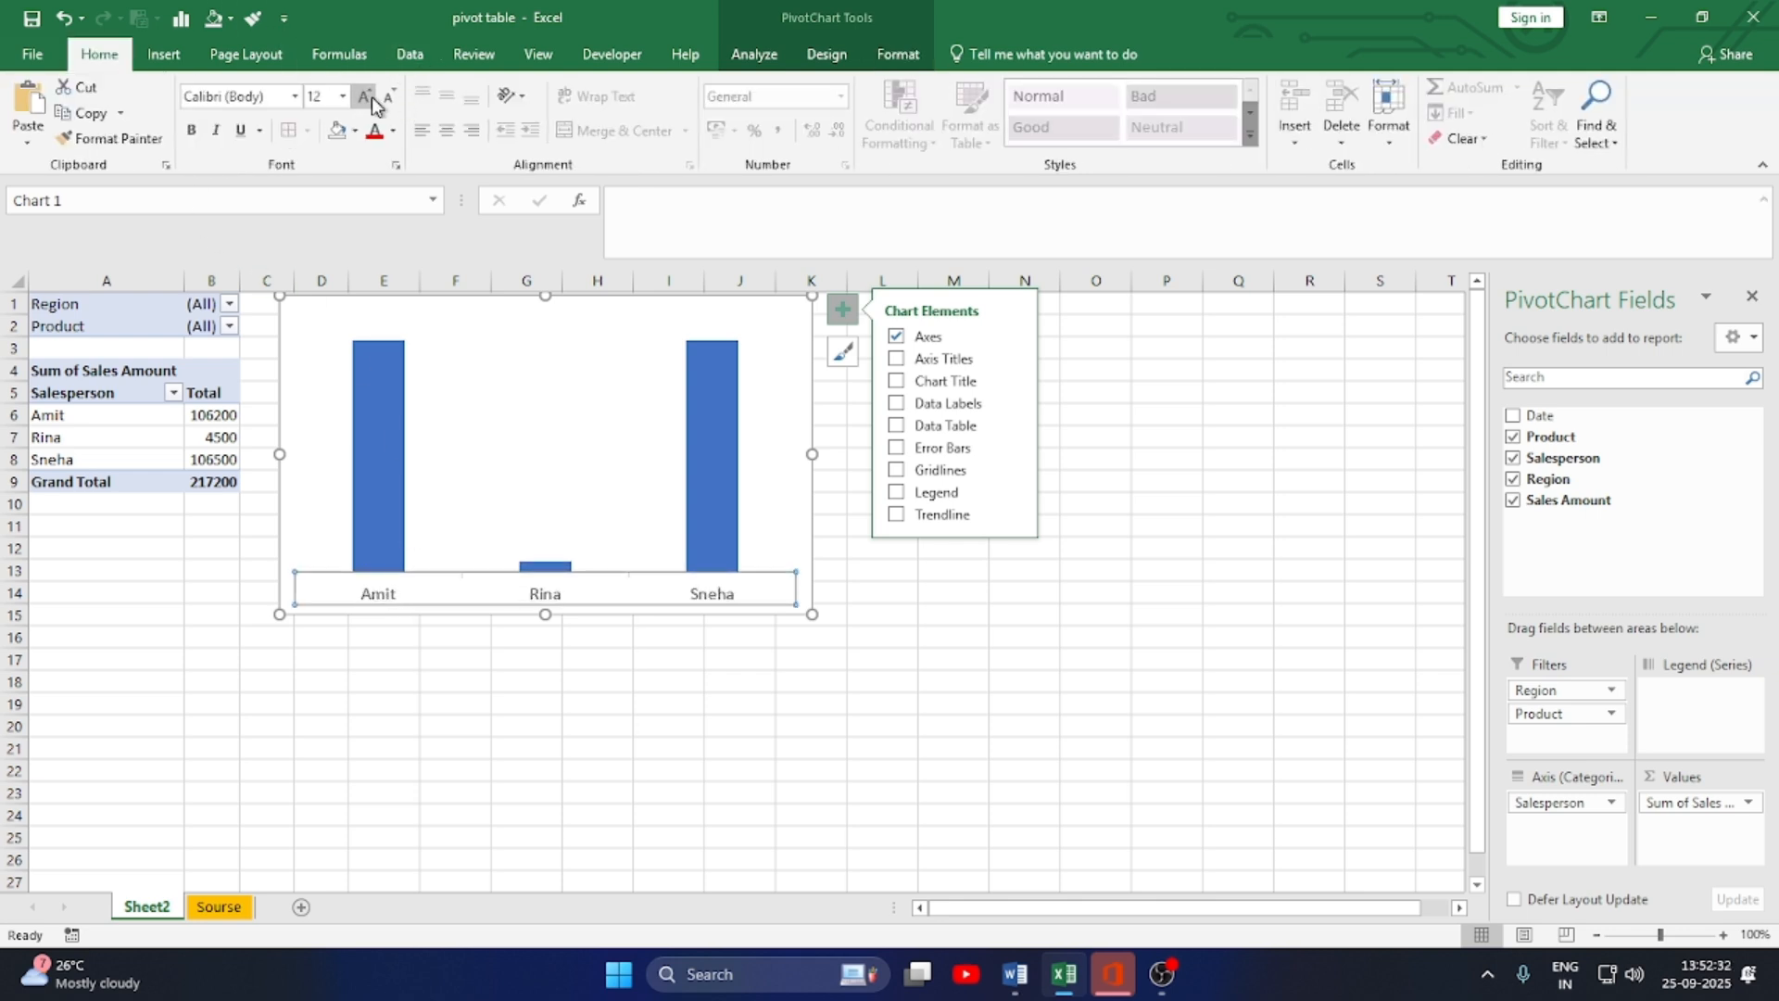
- Format the column series' fill to vary colors by point
left_click(386, 387)
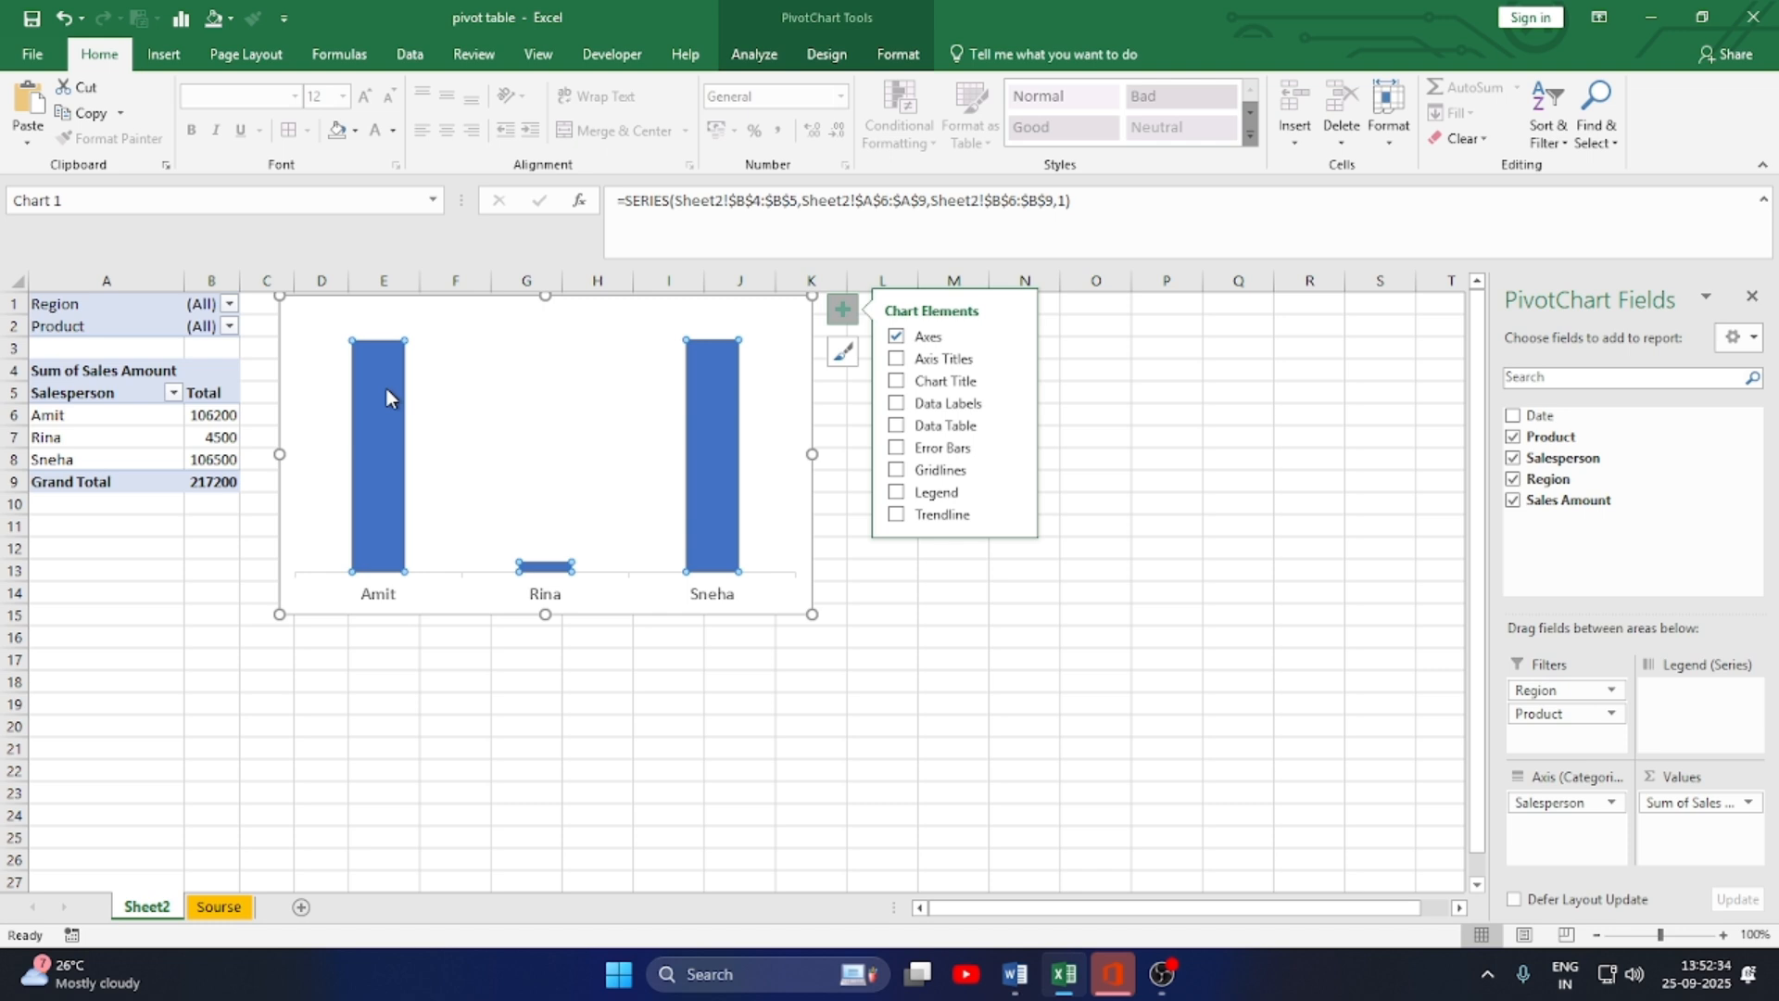
left_click(925, 625)
right_click(384, 482)
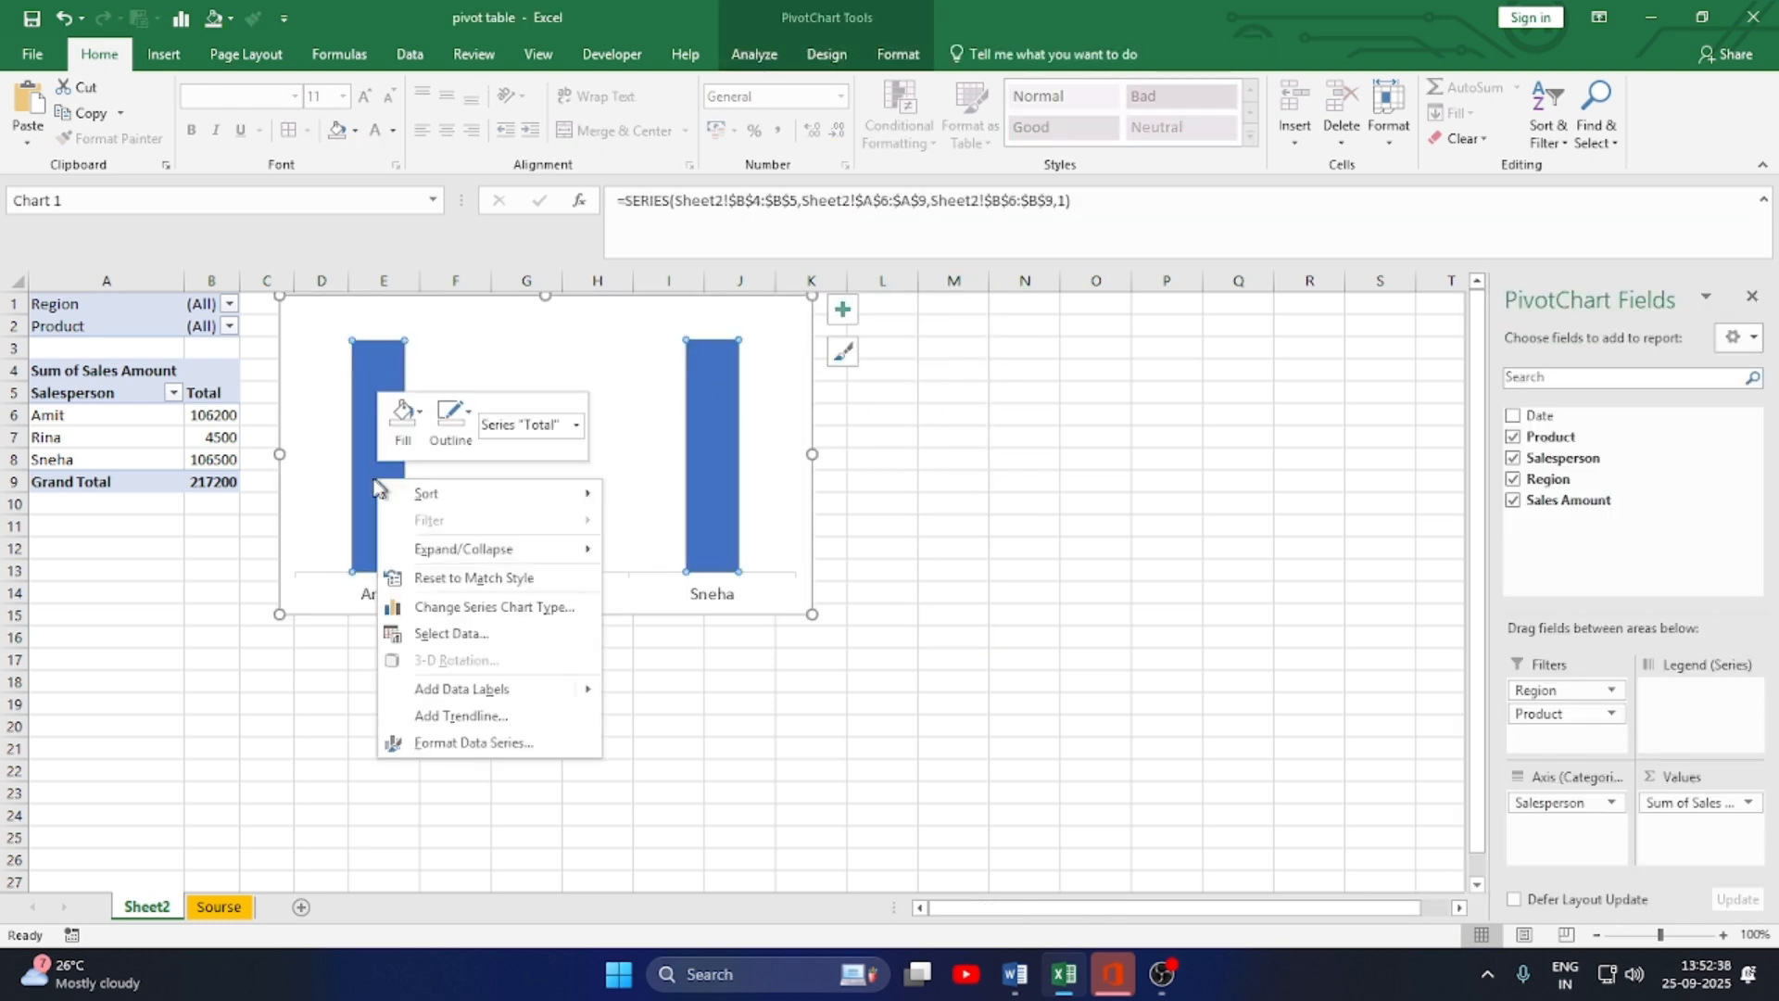
left_click(491, 745)
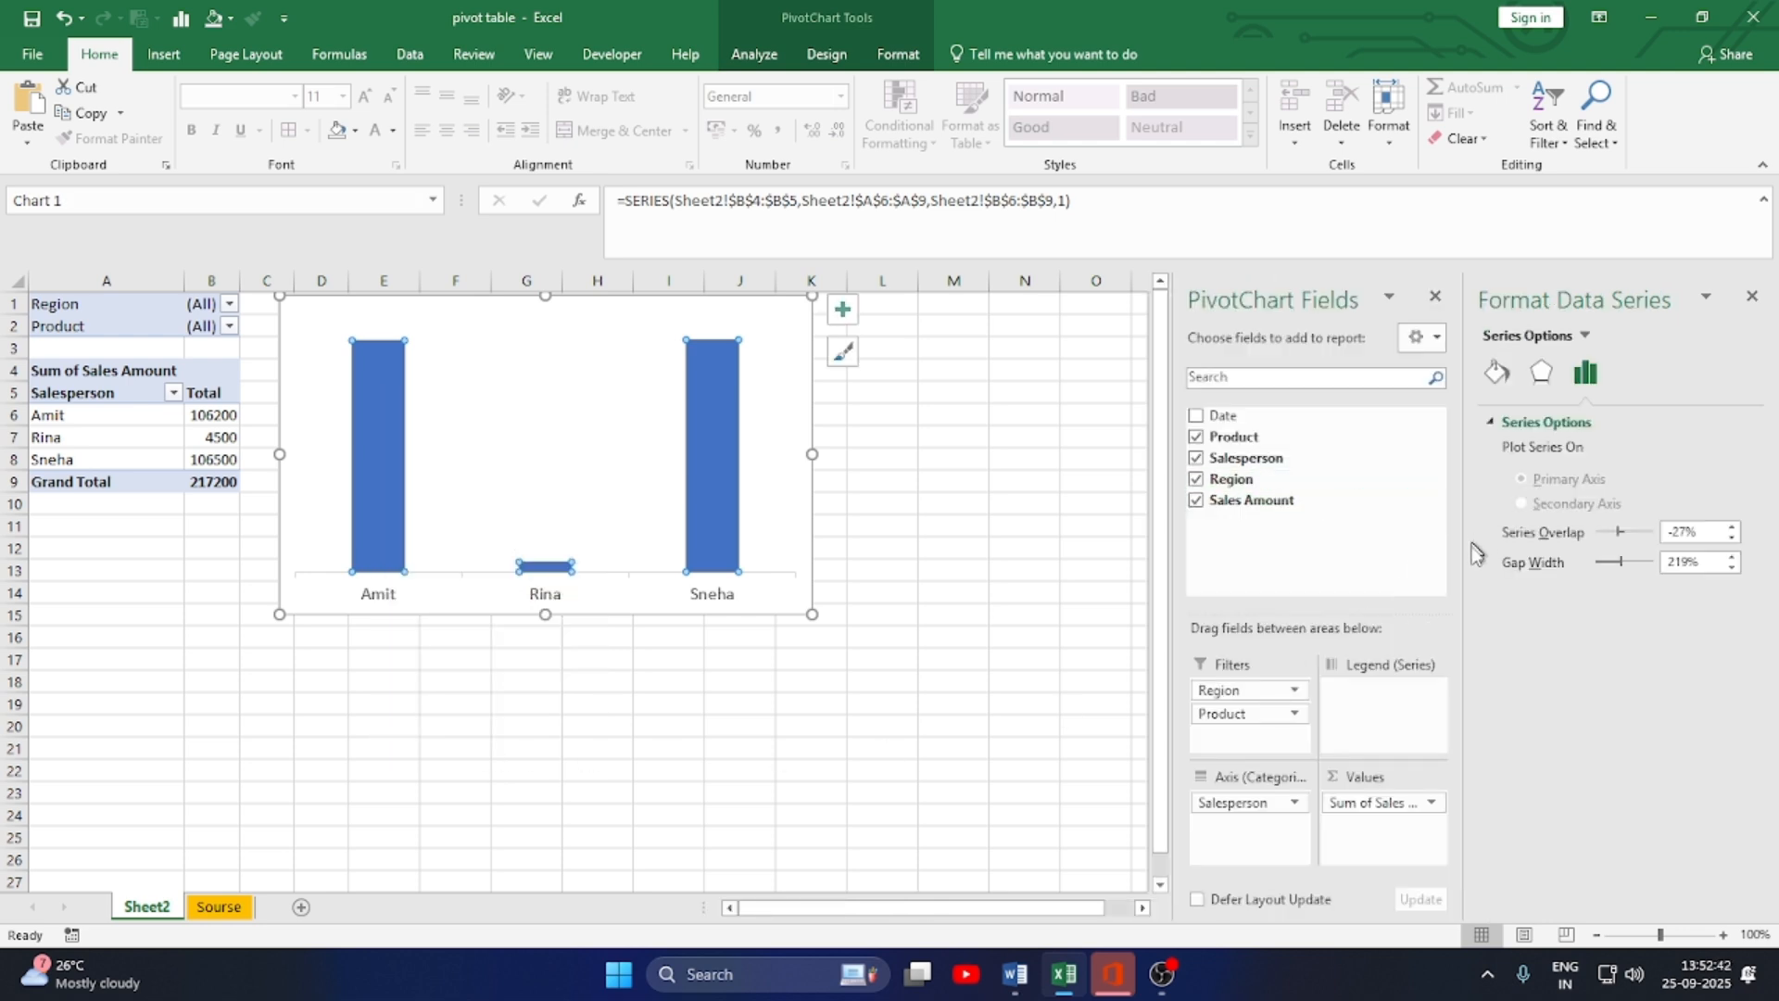
left_click(1496, 372)
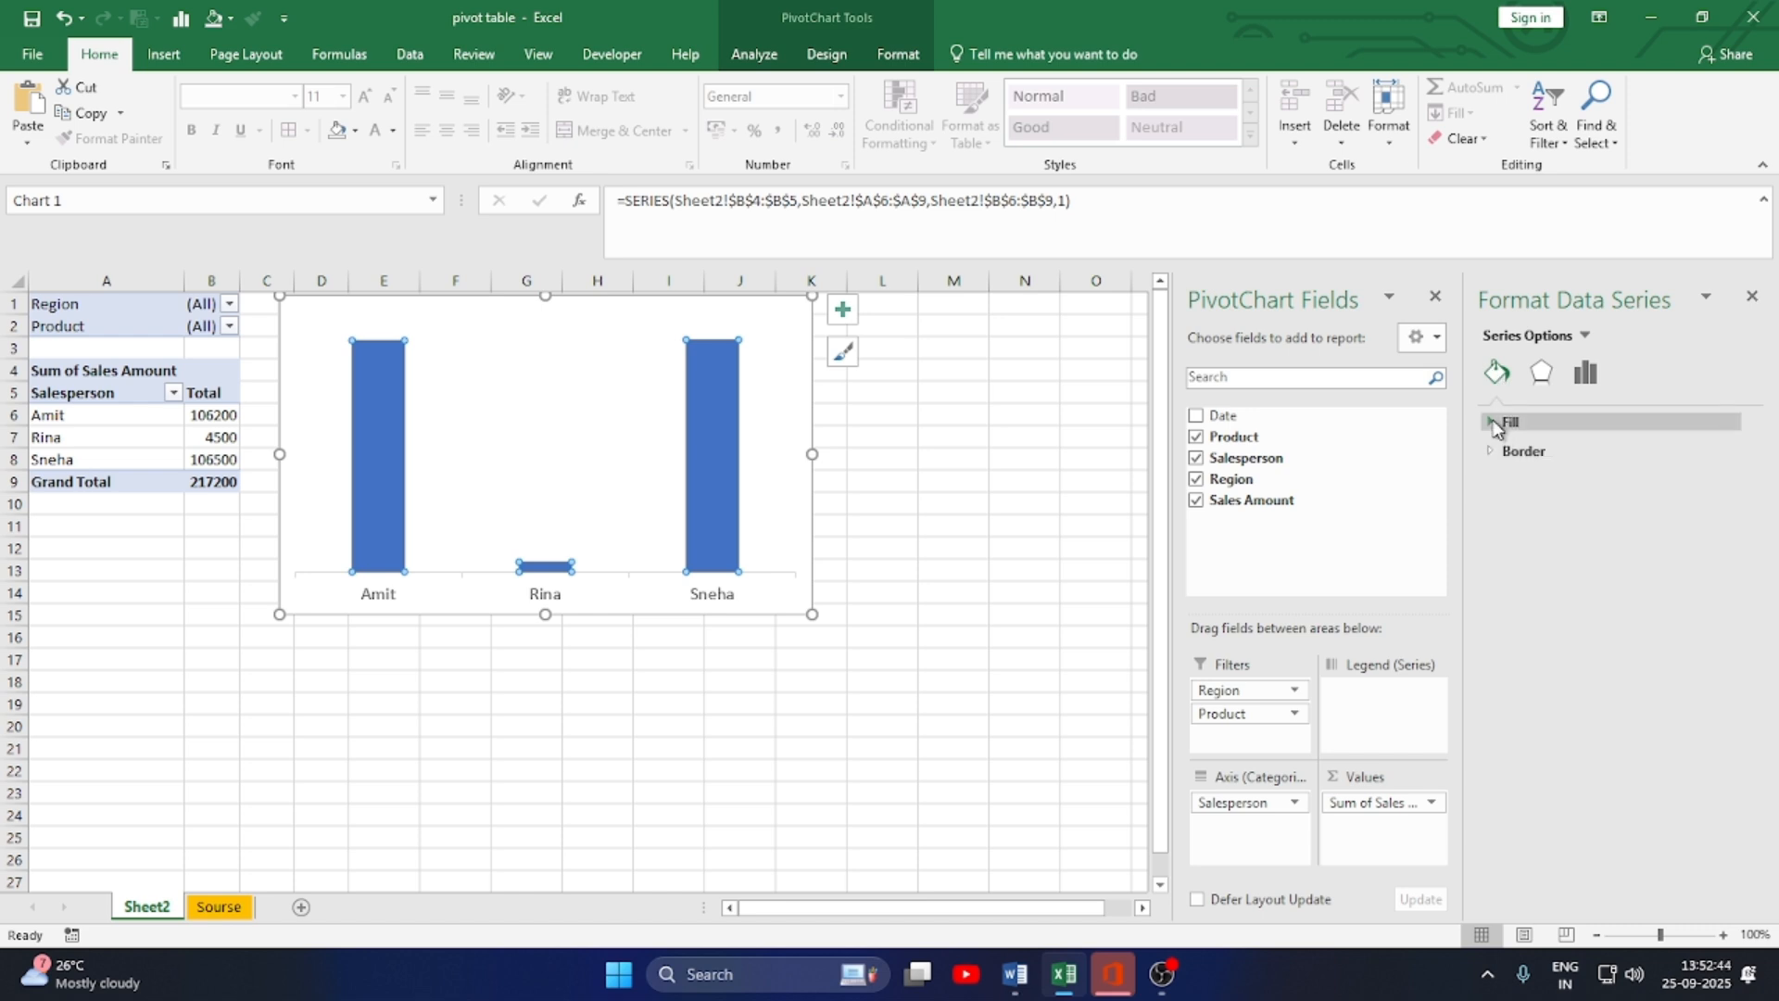
left_click(1508, 422)
left_click(1510, 632)
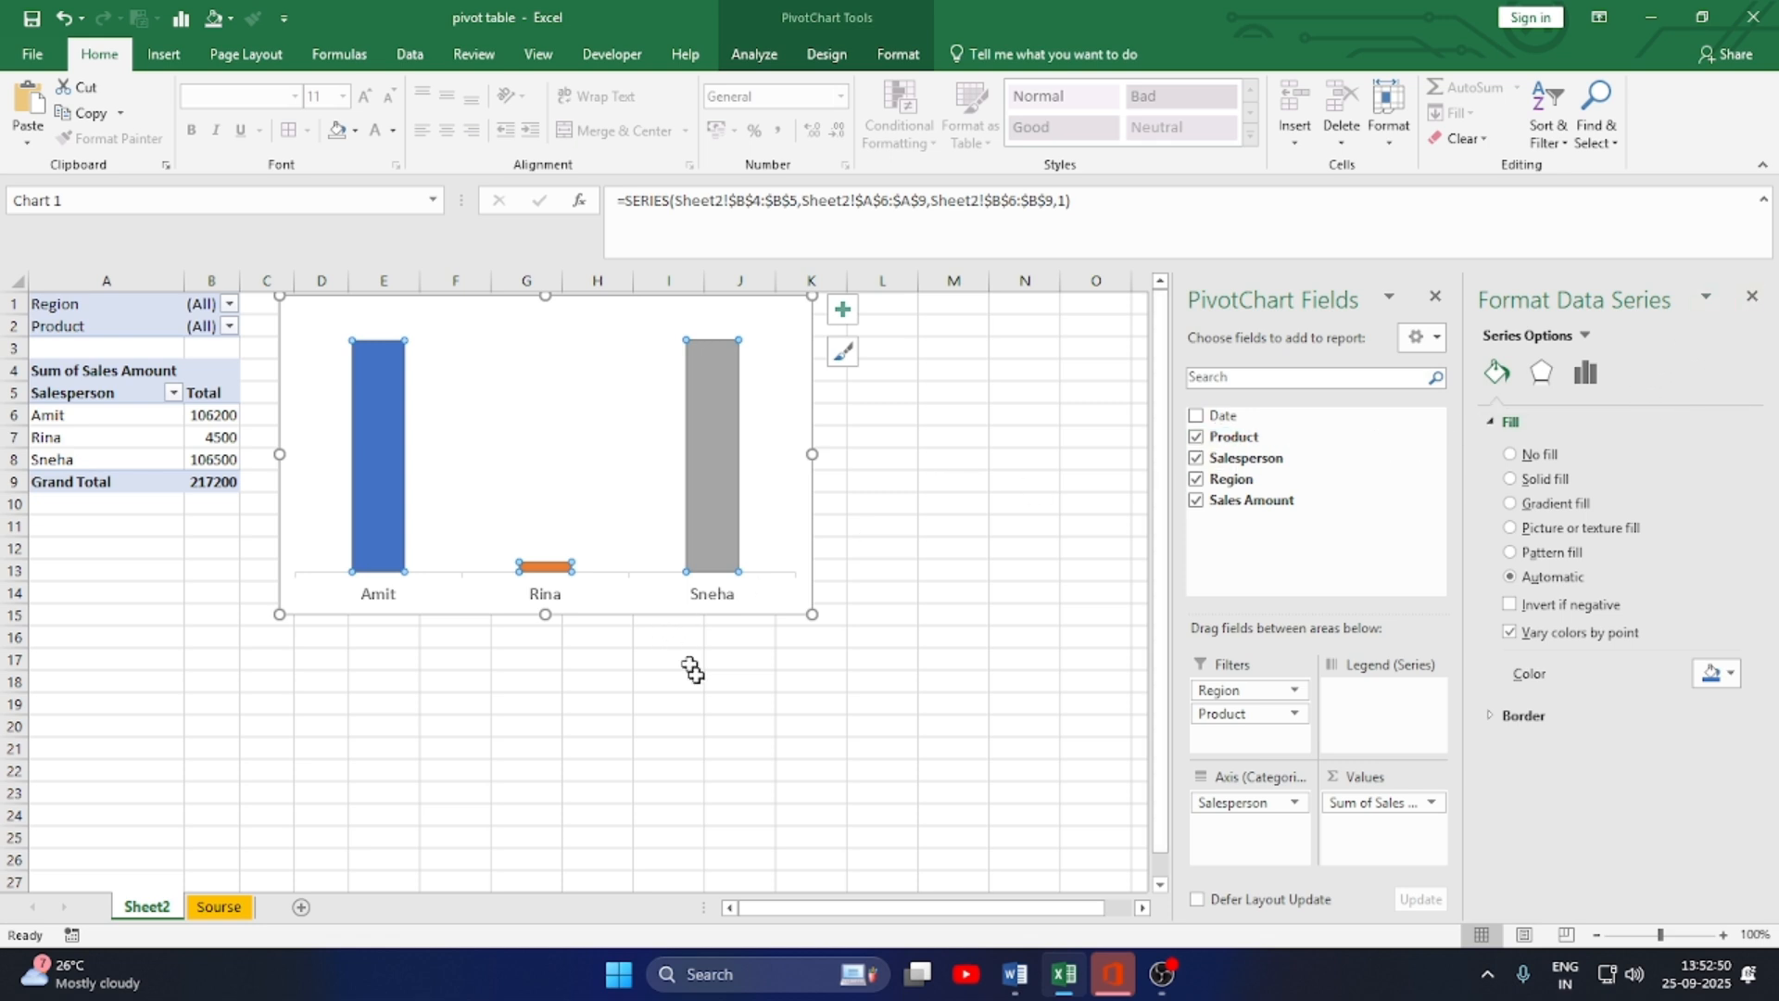
- Add data labels to the chart's columns
left_click(669, 747)
left_click(720, 544)
right_click(719, 542)
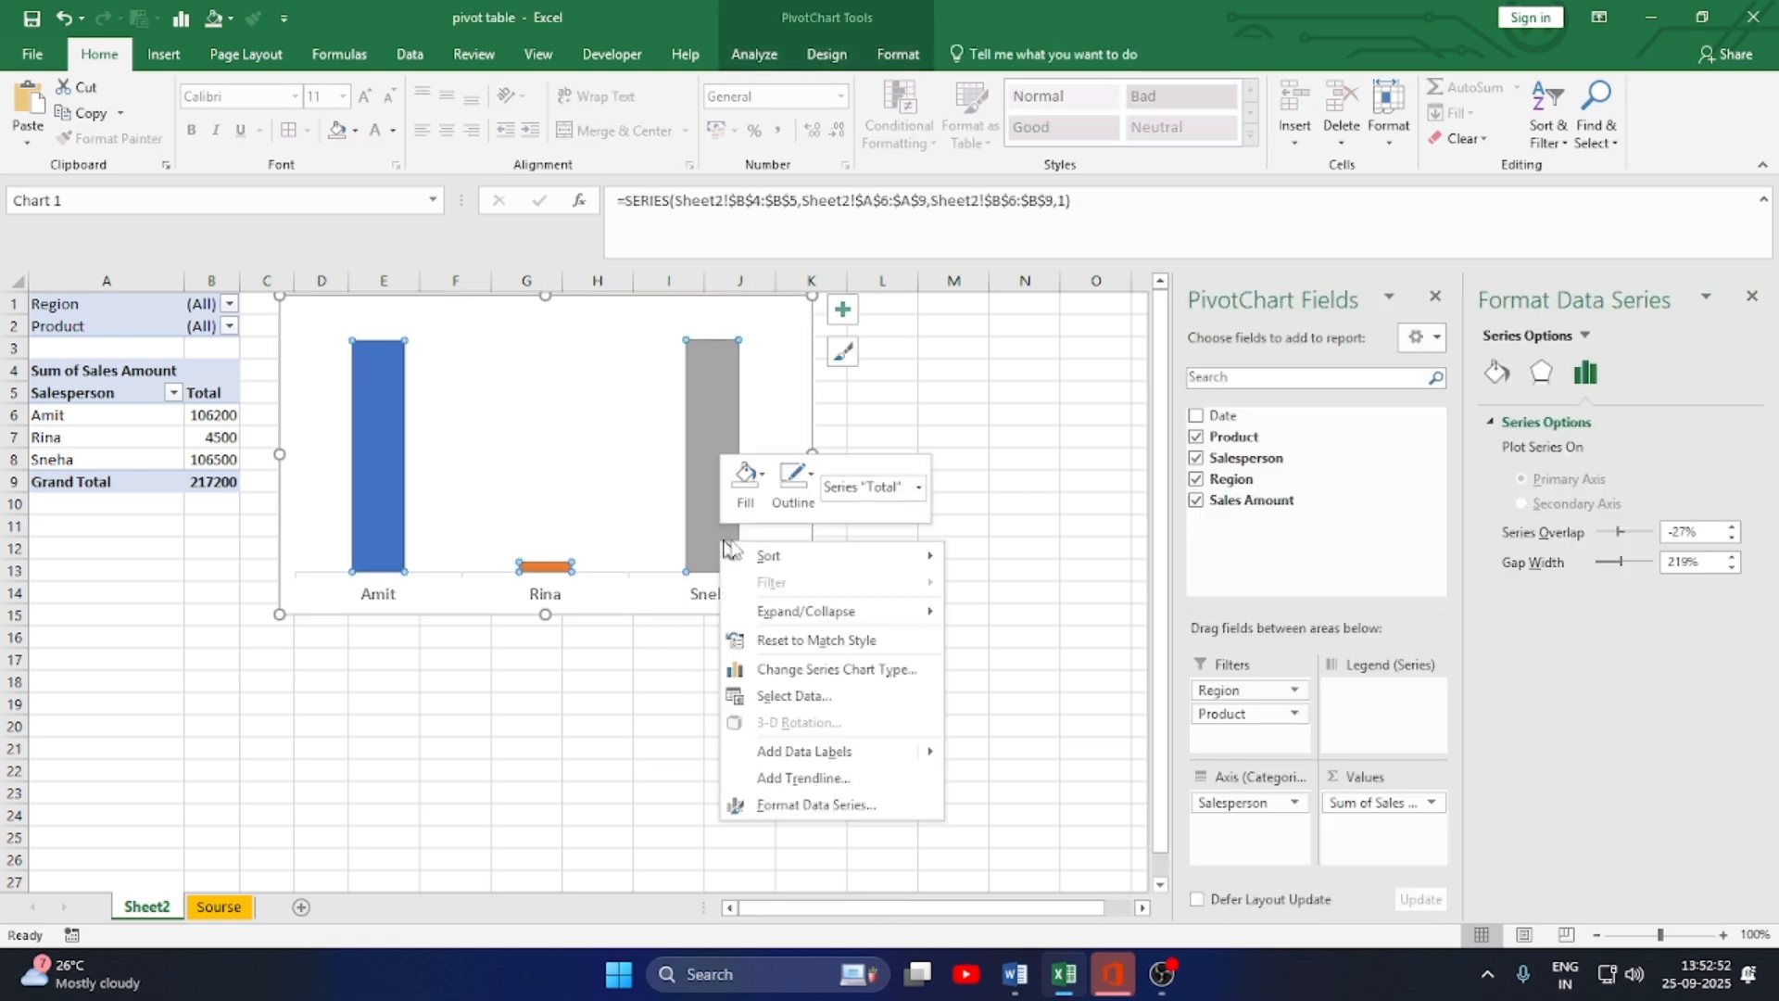
left_click(832, 750)
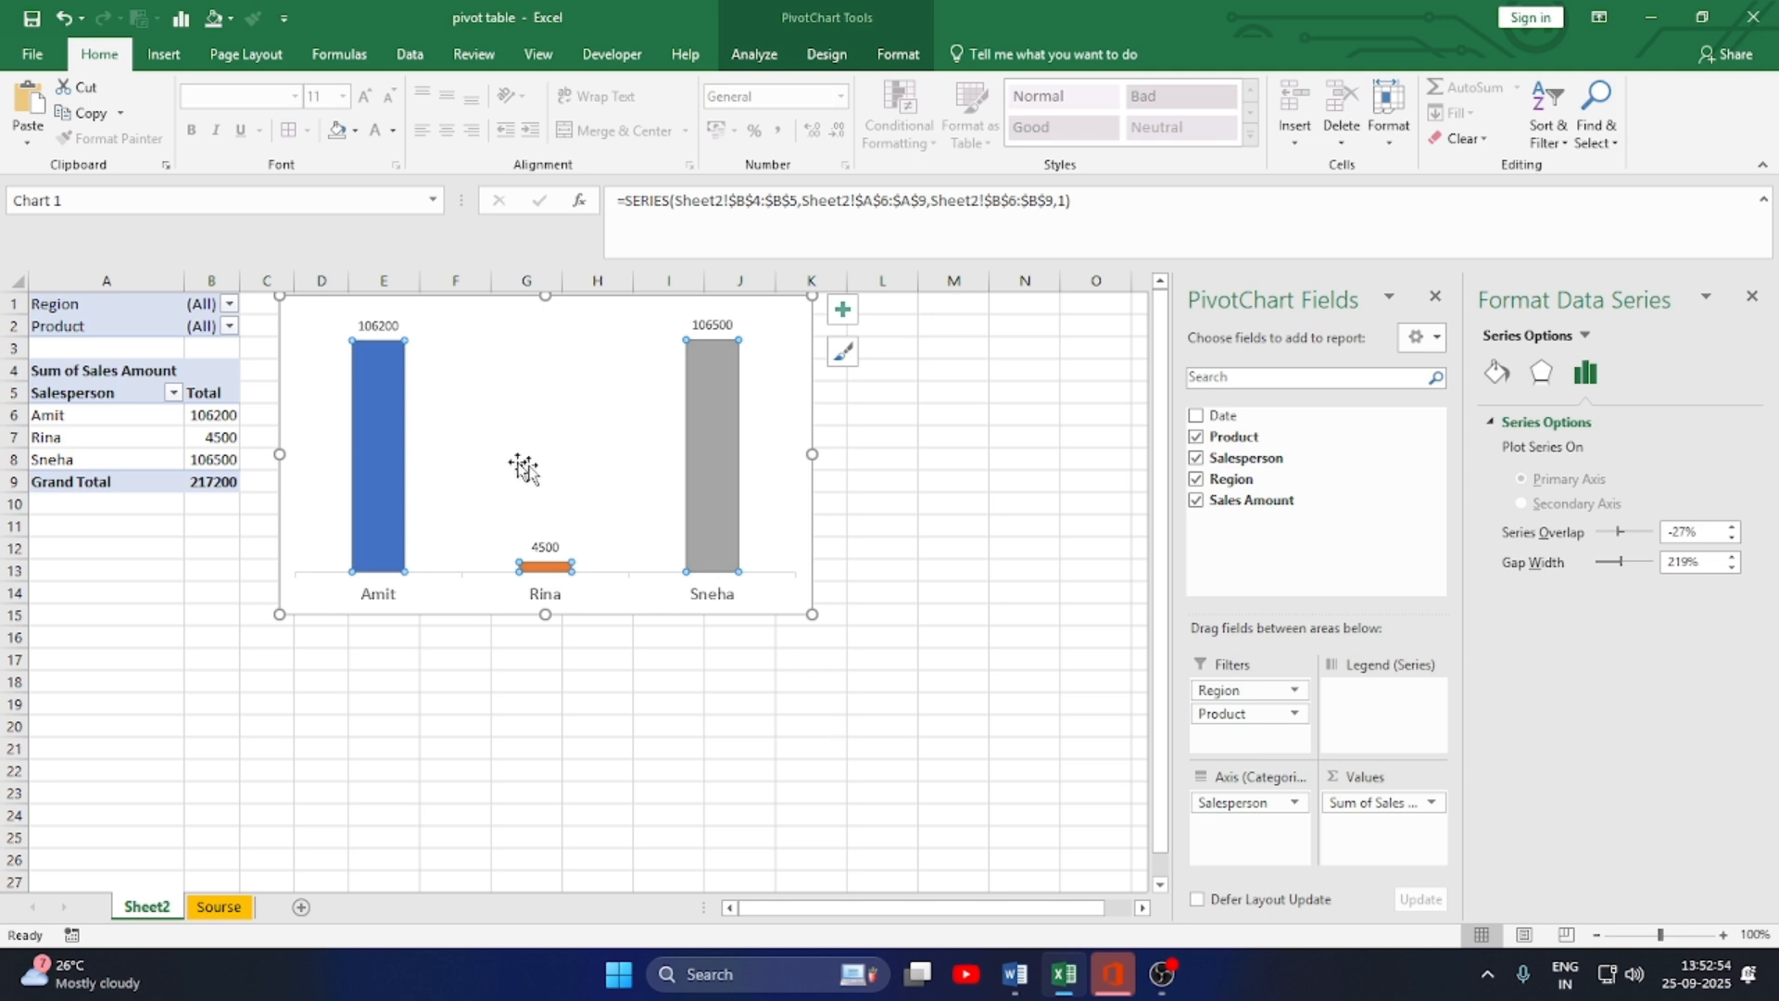
- Give the chart's data labels a solid fill in the standard orange color
left_click(378, 324)
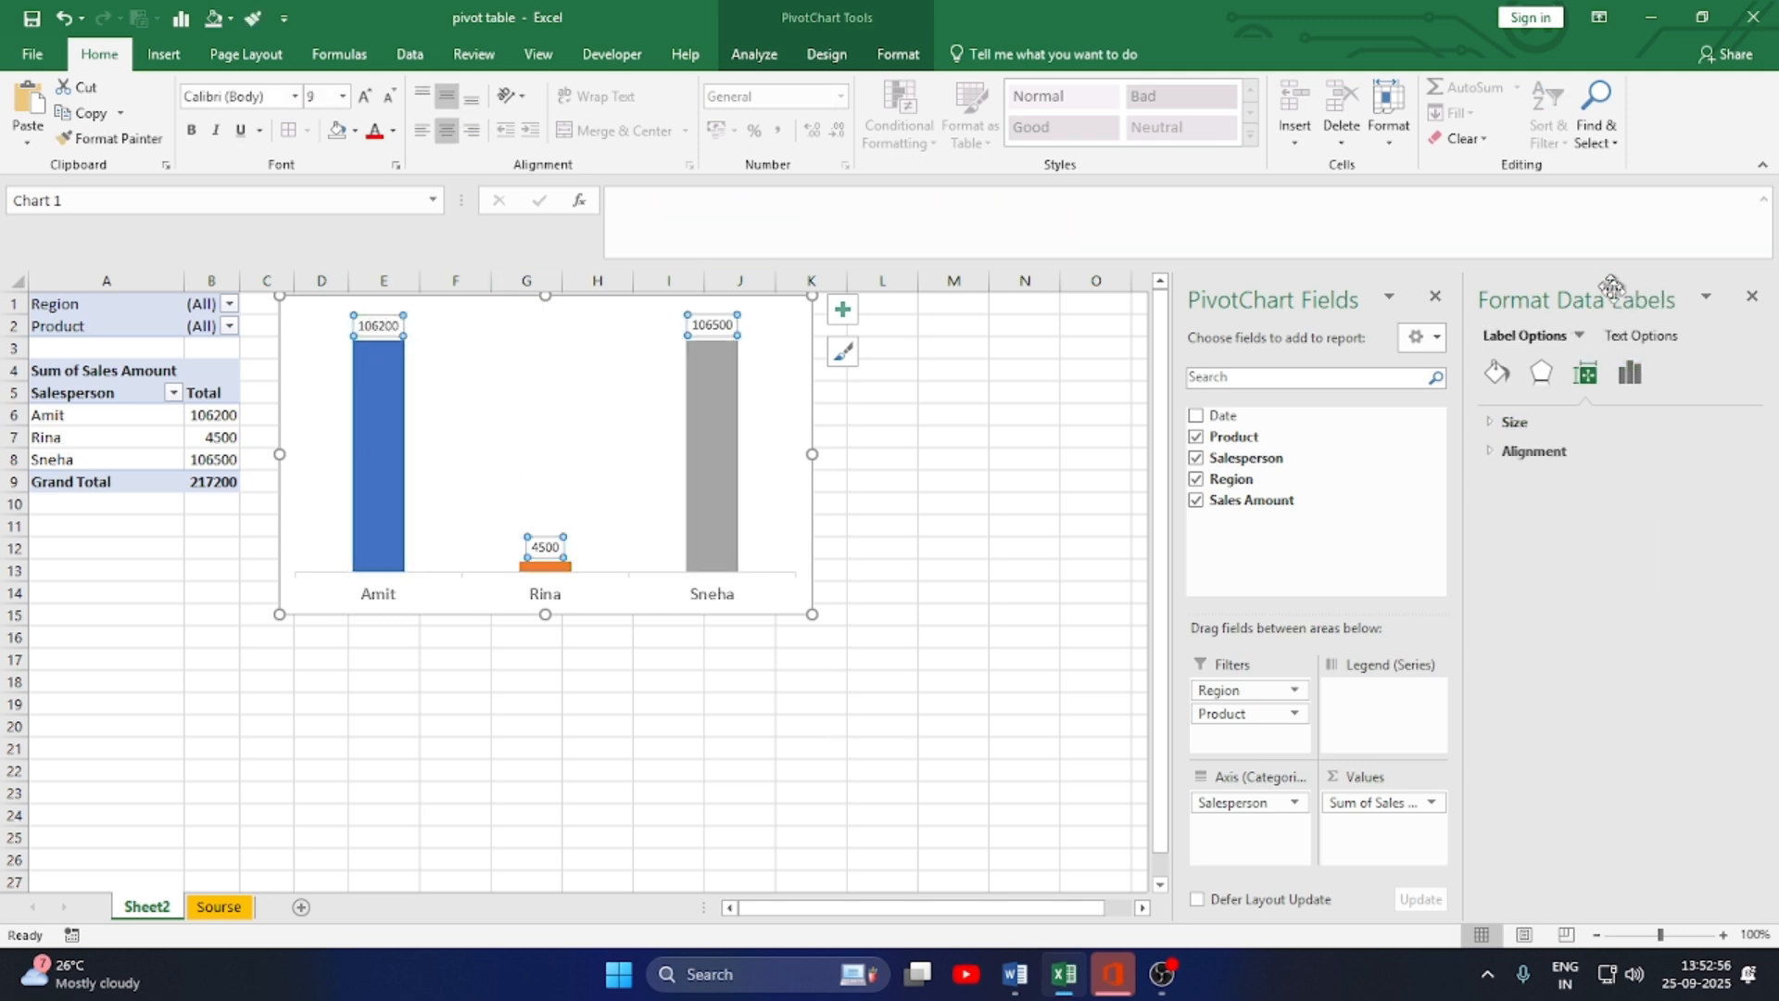
left_click(1497, 382)
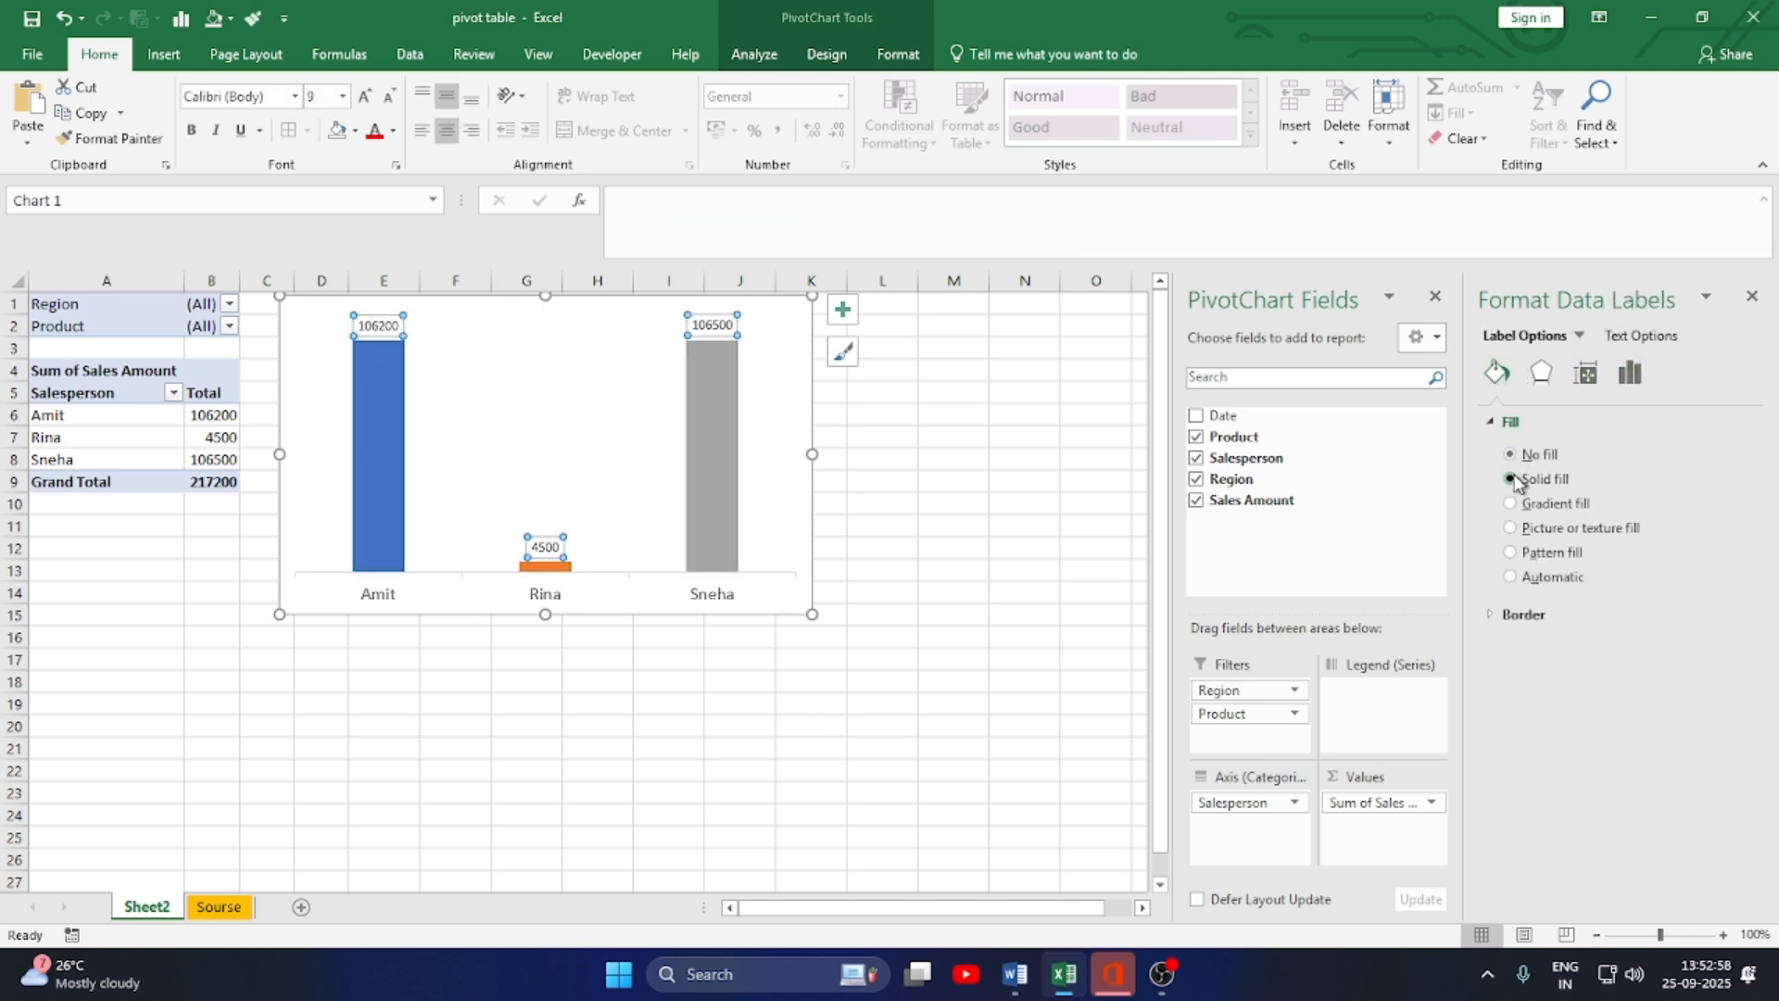
left_click(1511, 479)
left_click(1729, 618)
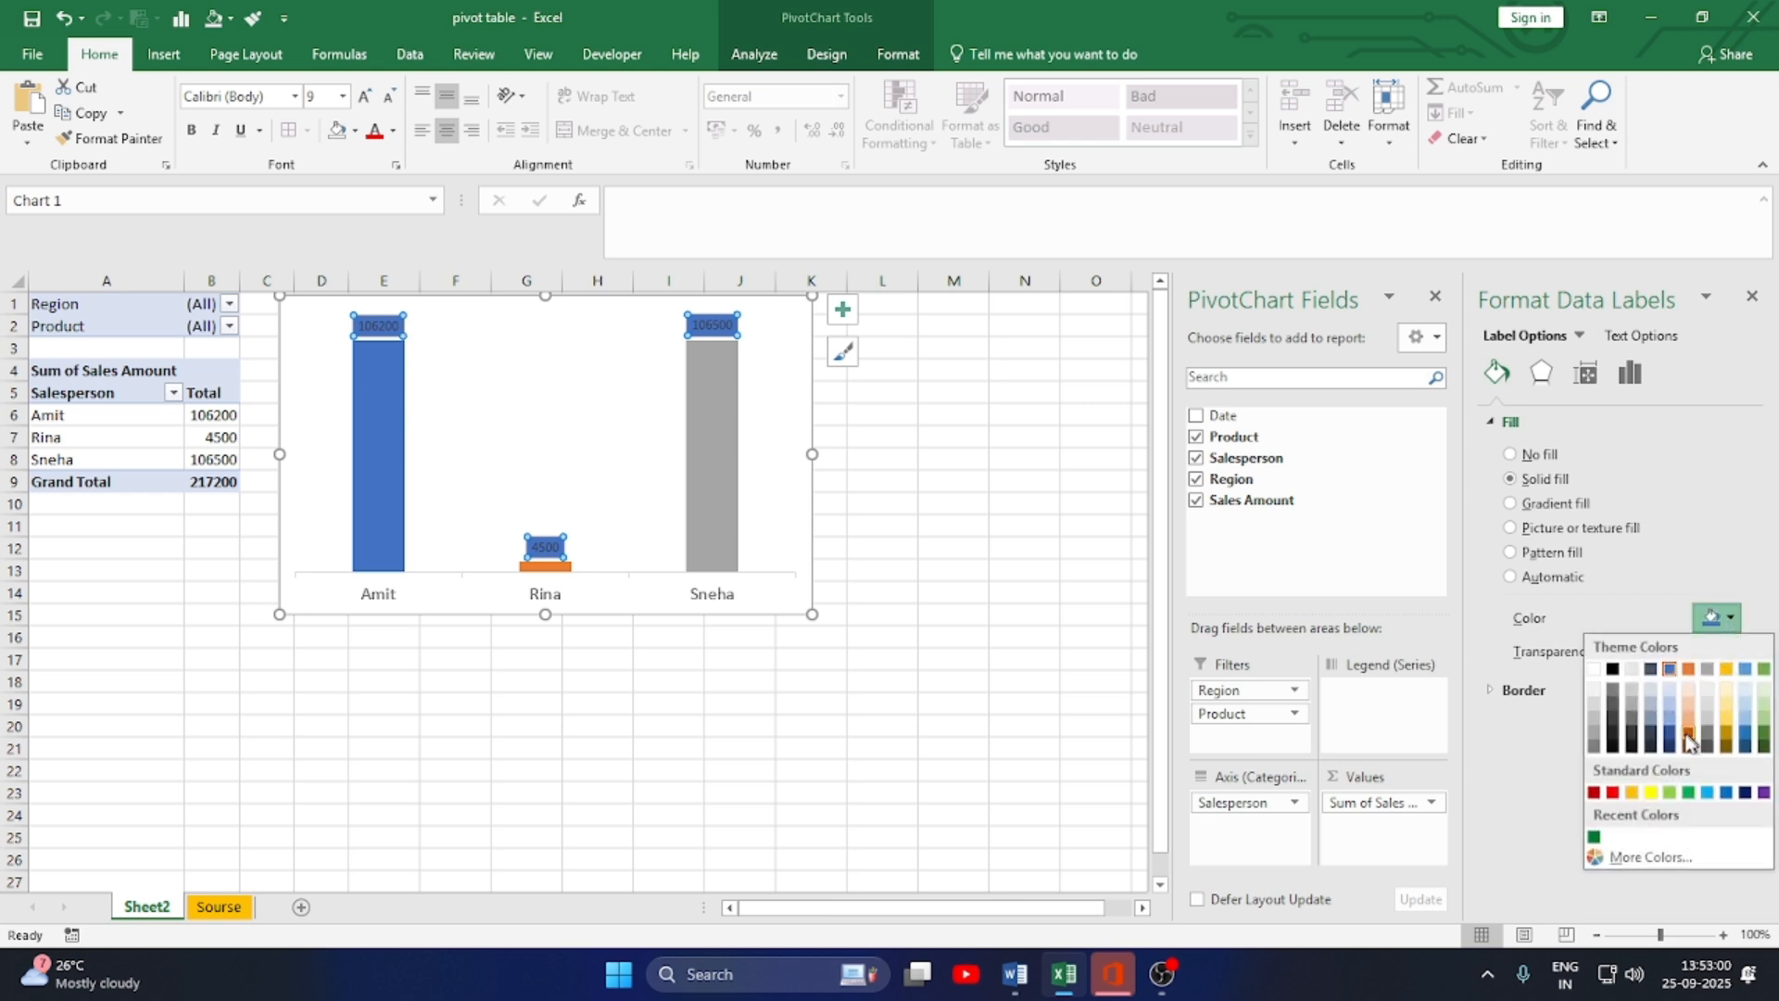
left_click(1633, 792)
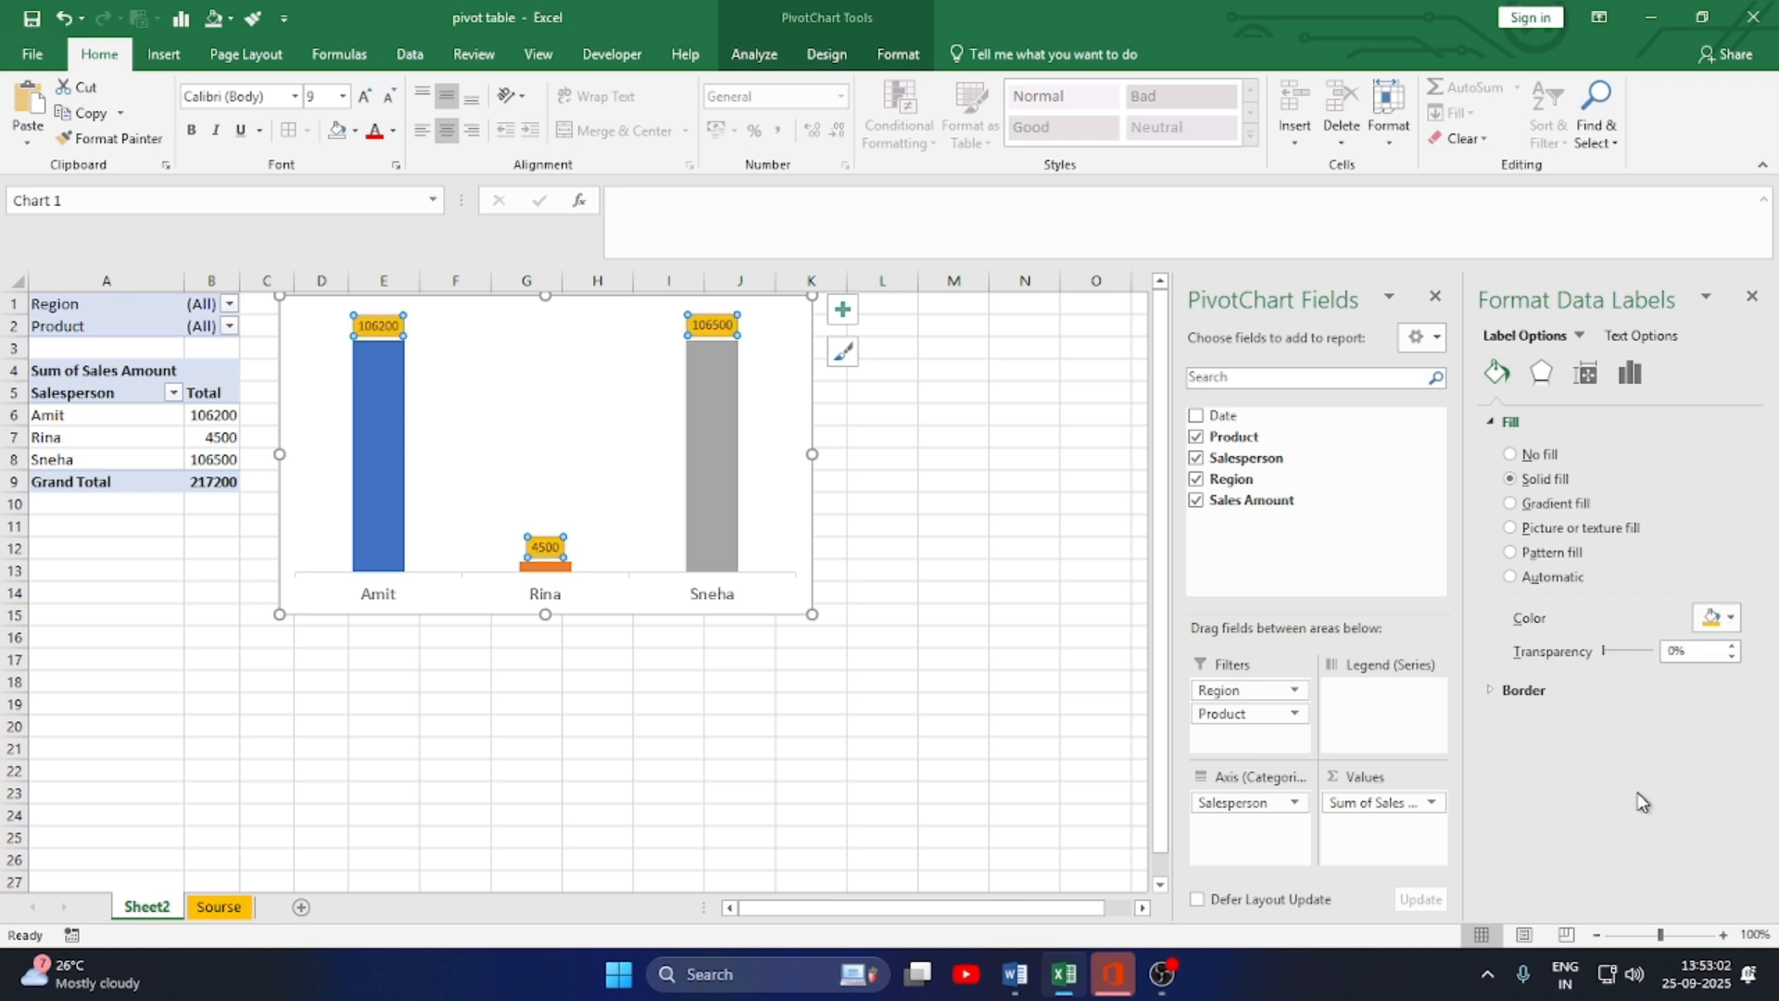
left_click(1049, 776)
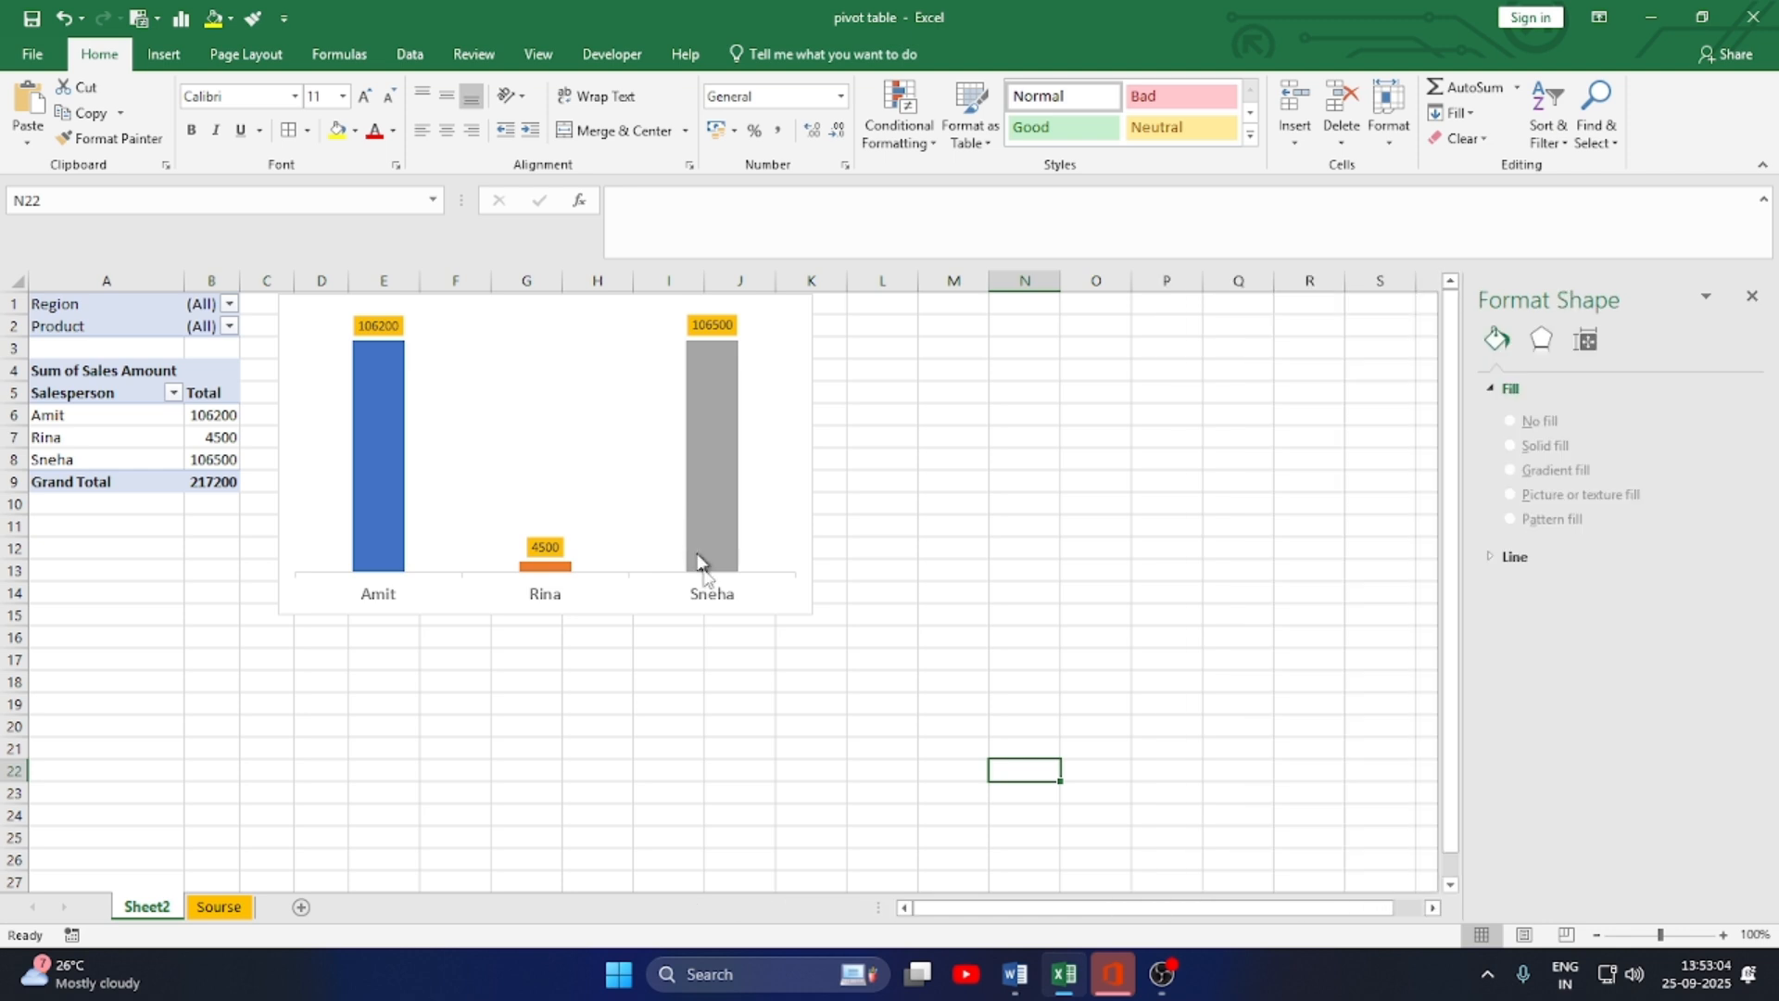
- Set the chart area to no fill and no outline, and close the formatting pane
left_click(805, 315)
left_click(898, 54)
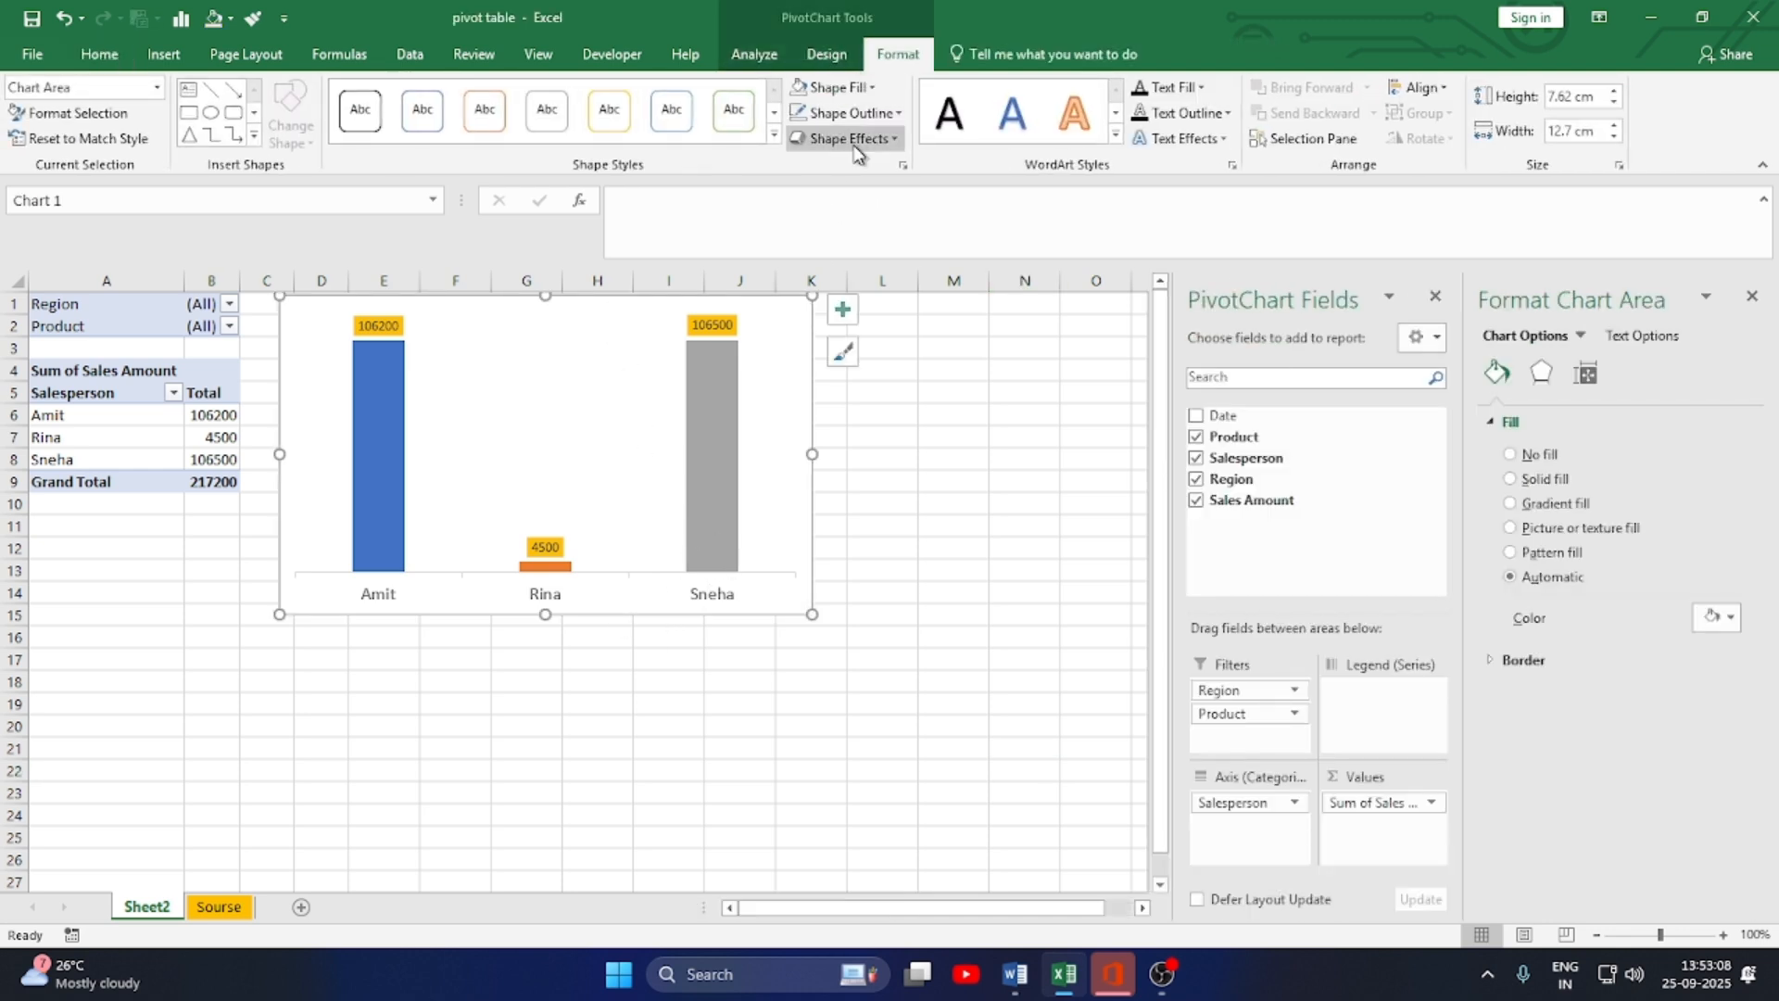
left_click(838, 112)
left_click(837, 87)
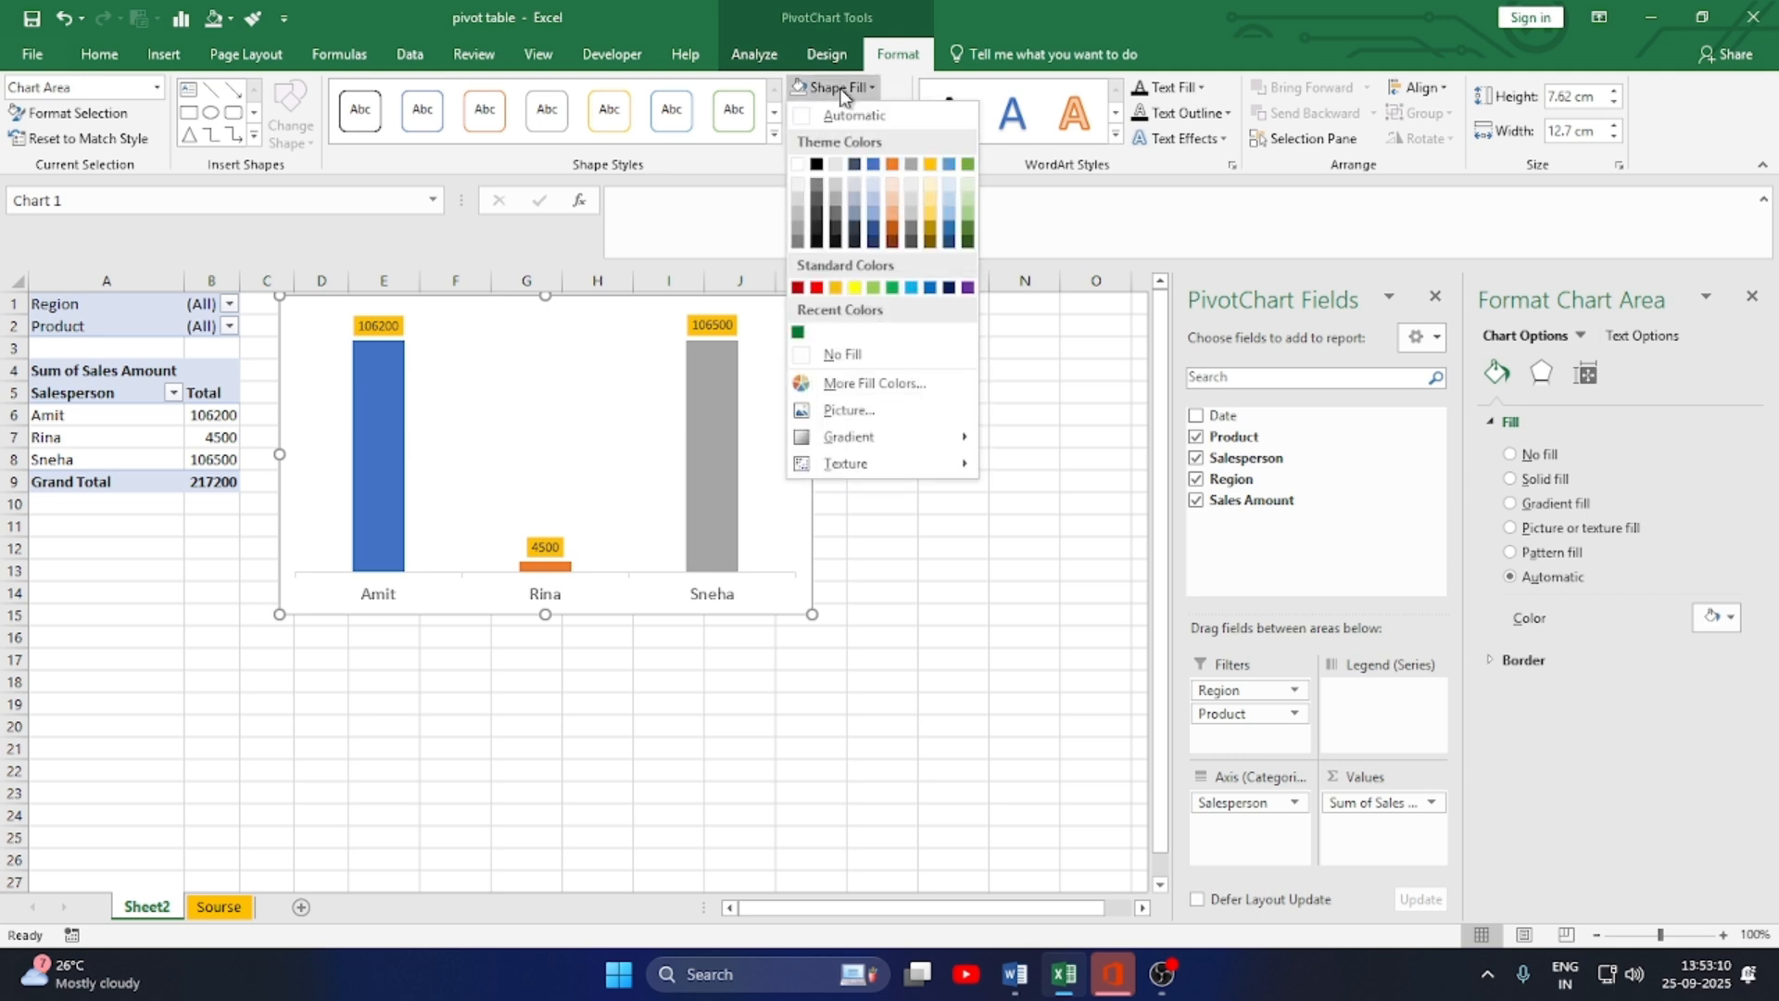
left_click(857, 356)
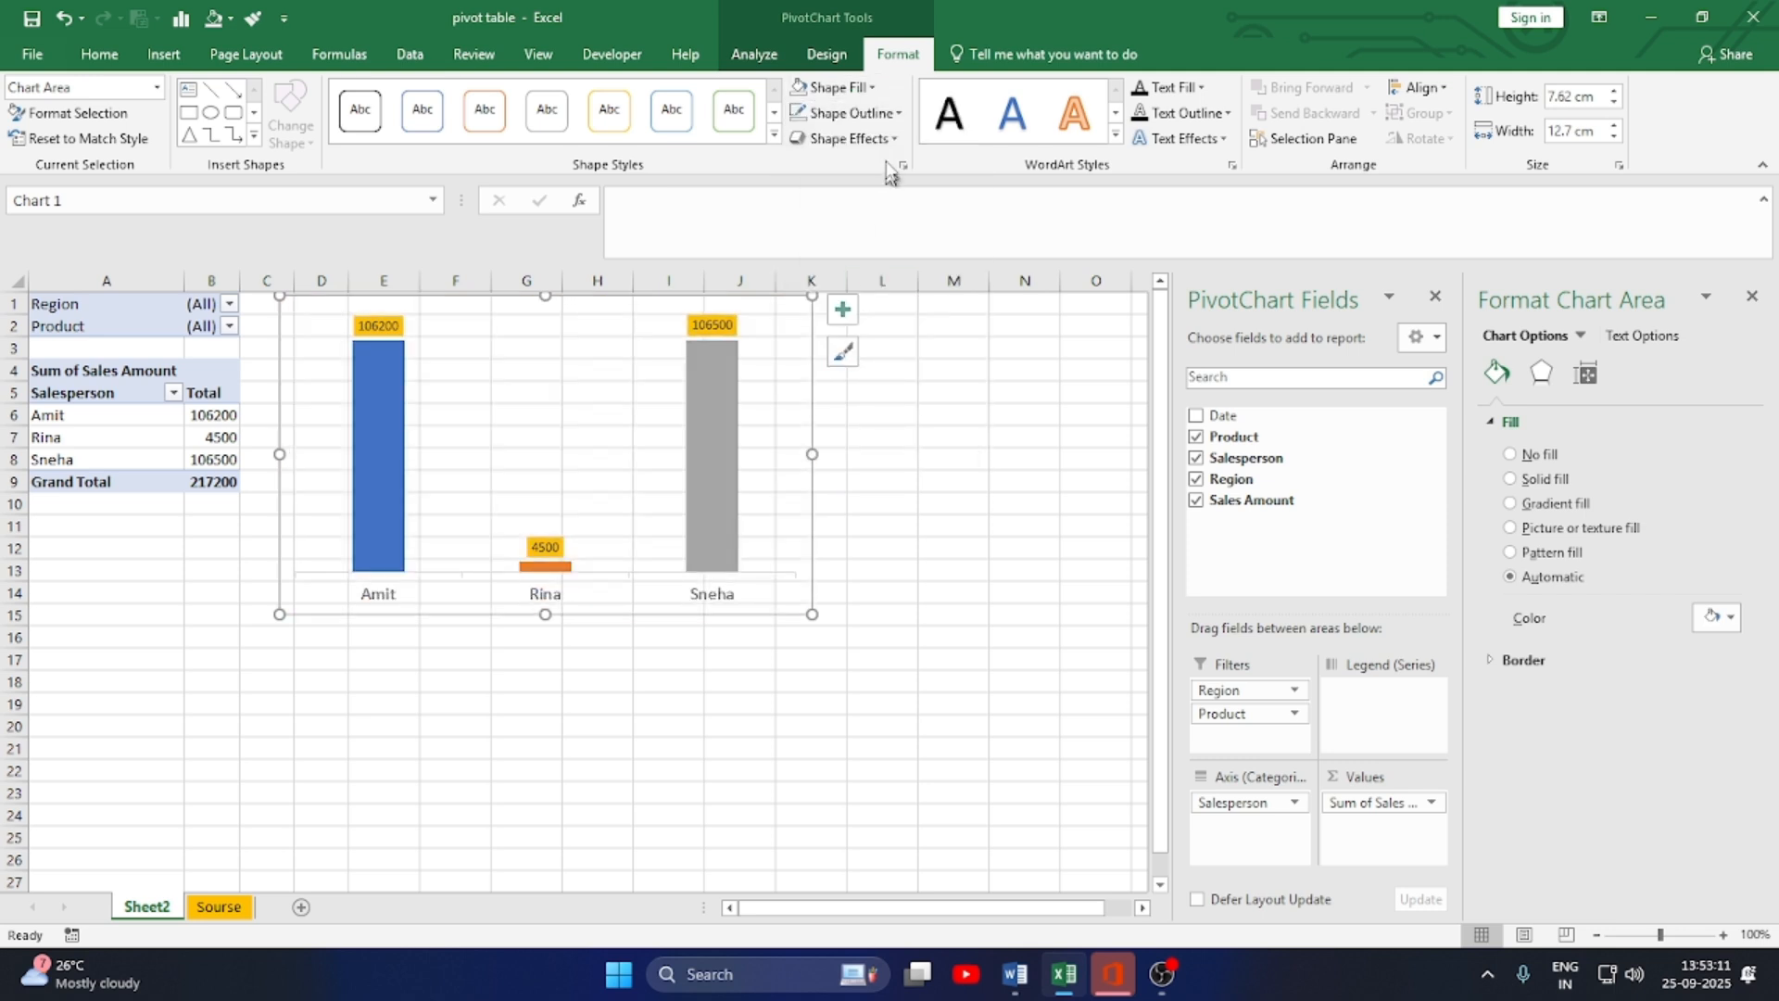
left_click(876, 115)
left_click(857, 380)
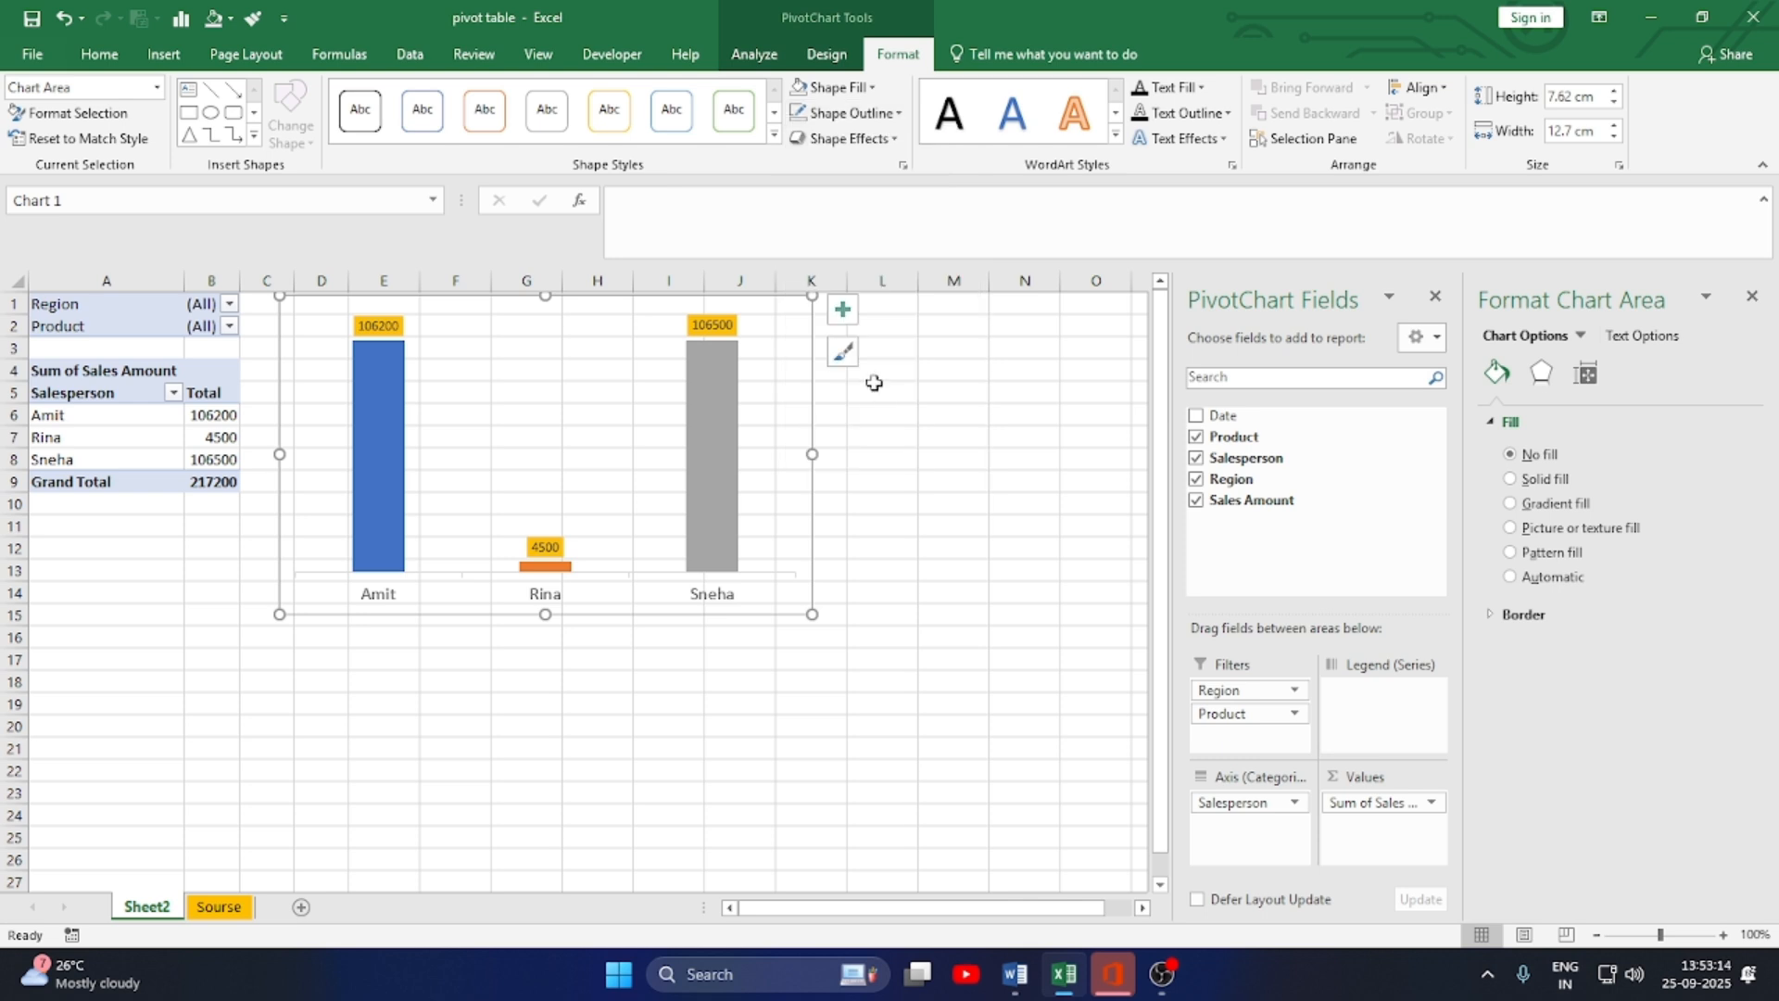
left_click(810, 772)
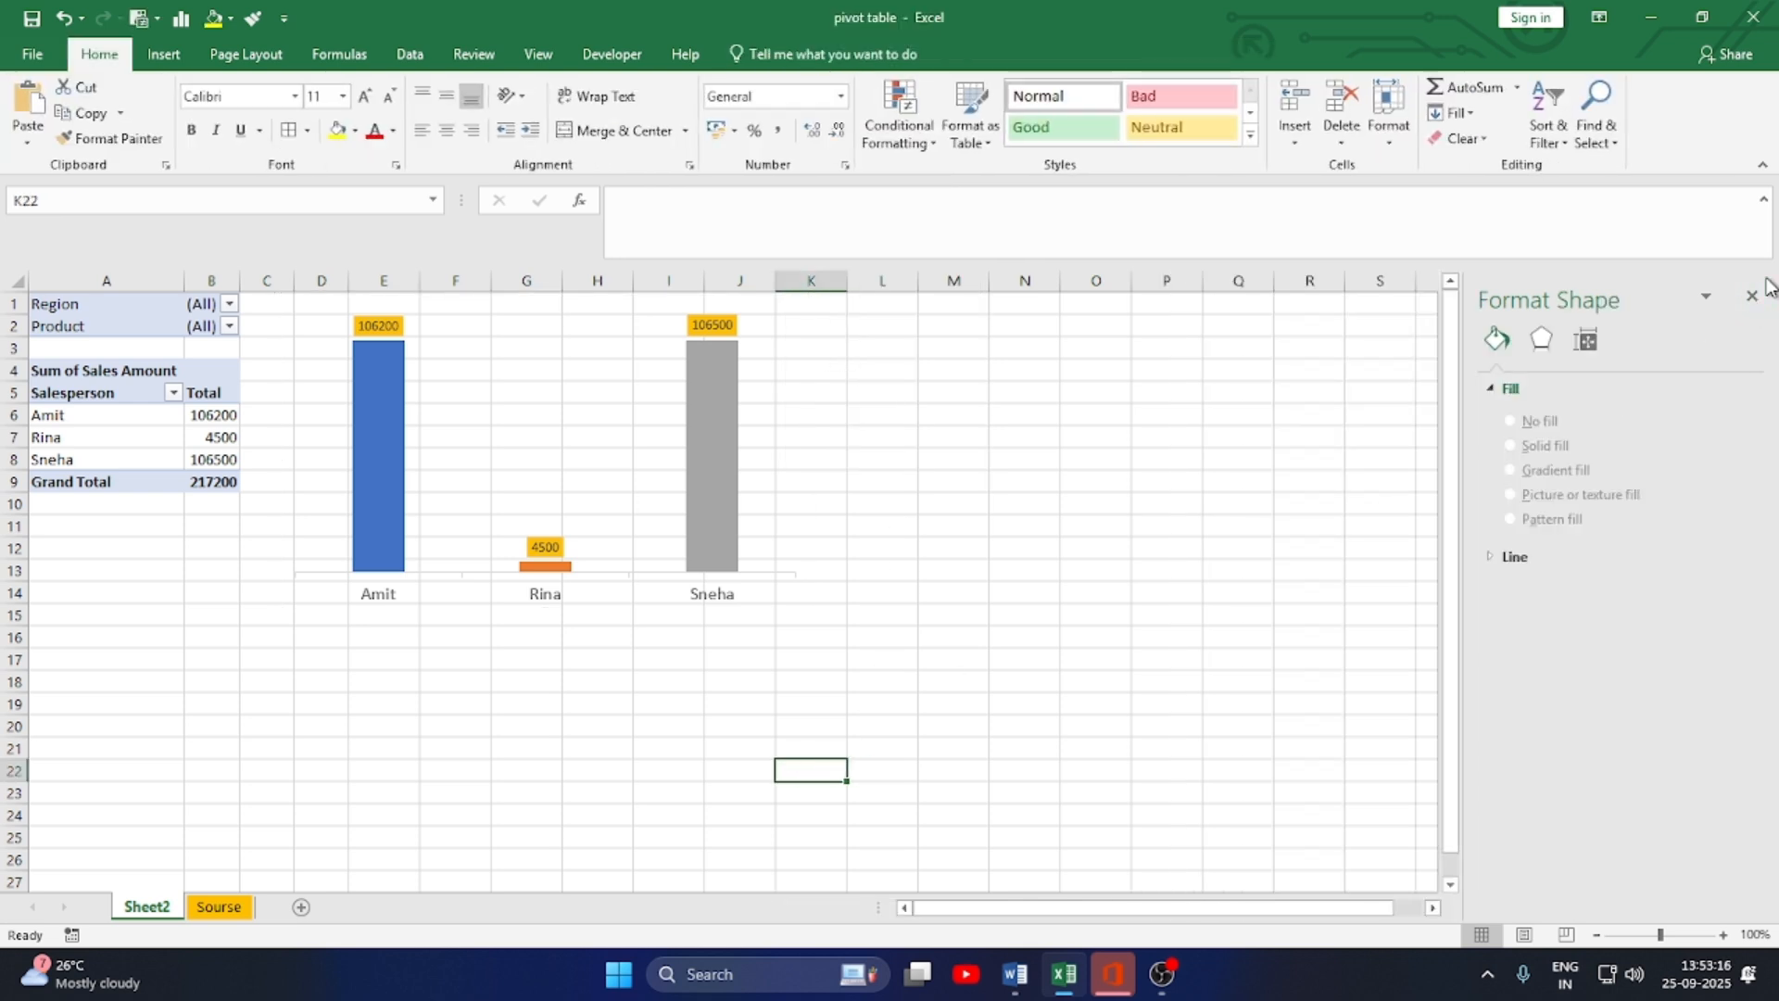
left_click(1751, 295)
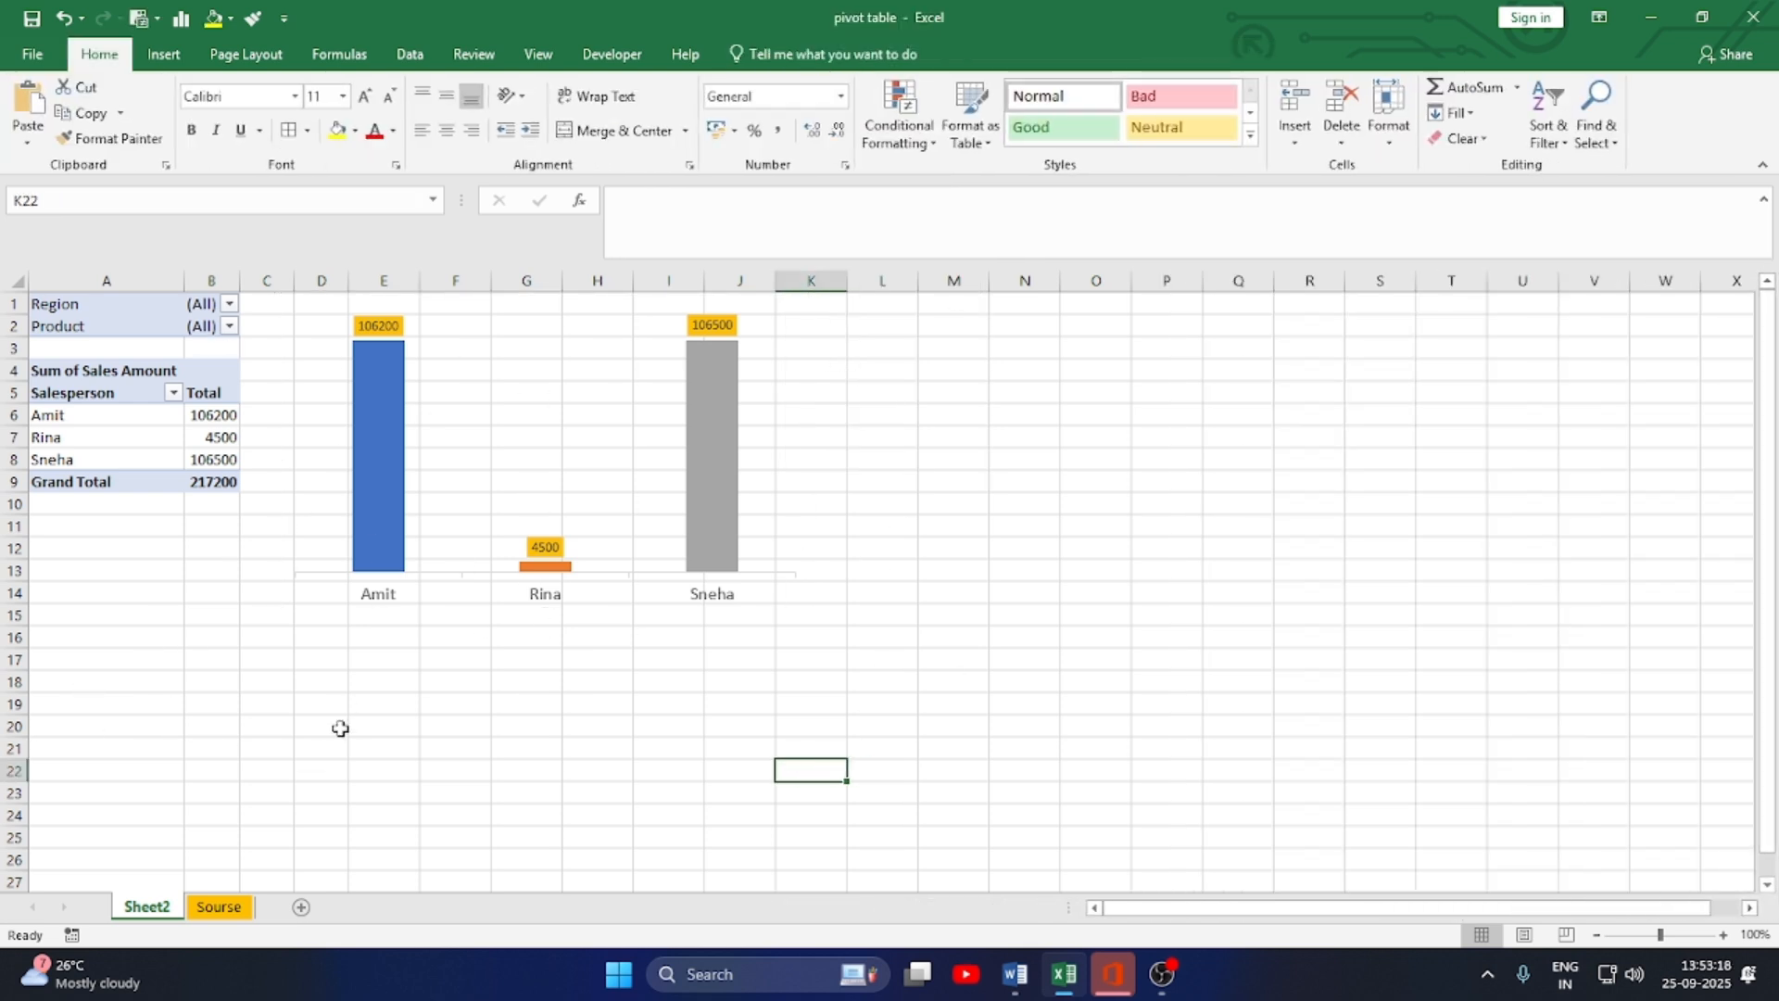
- Insert slicers for the PivotTable's Product, Salesperson and Region fields
left_click(116, 427)
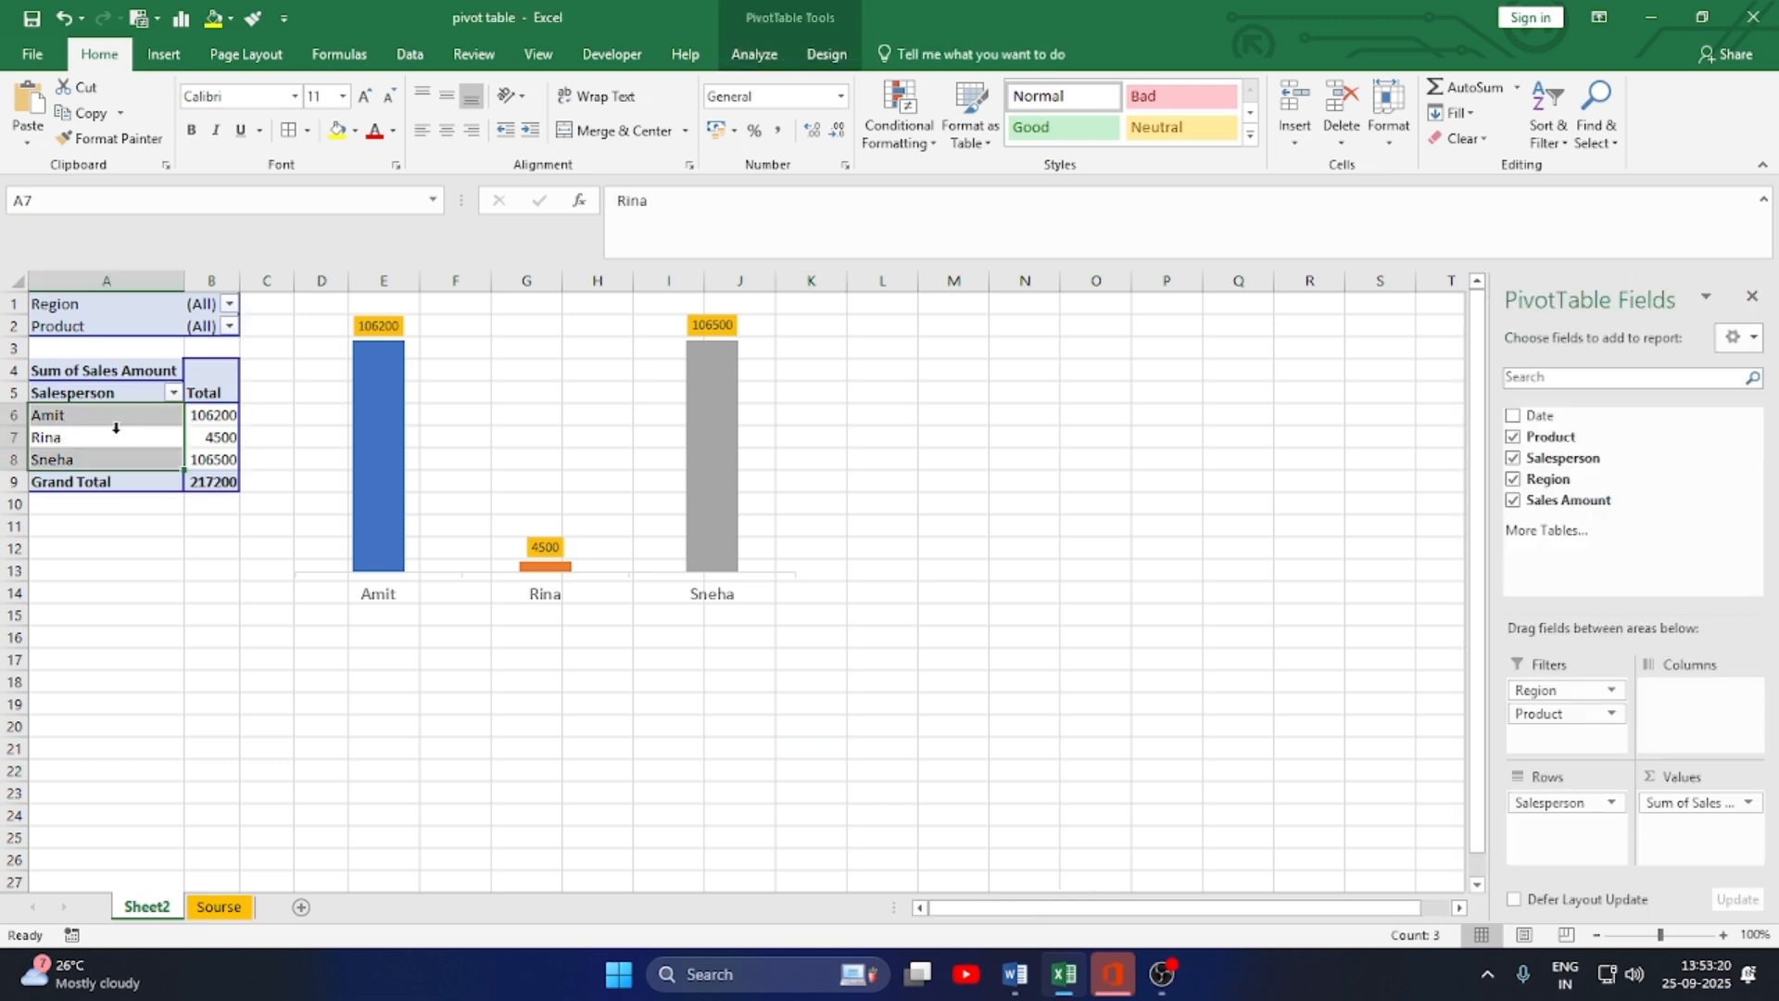
left_click(128, 458)
left_click(110, 442)
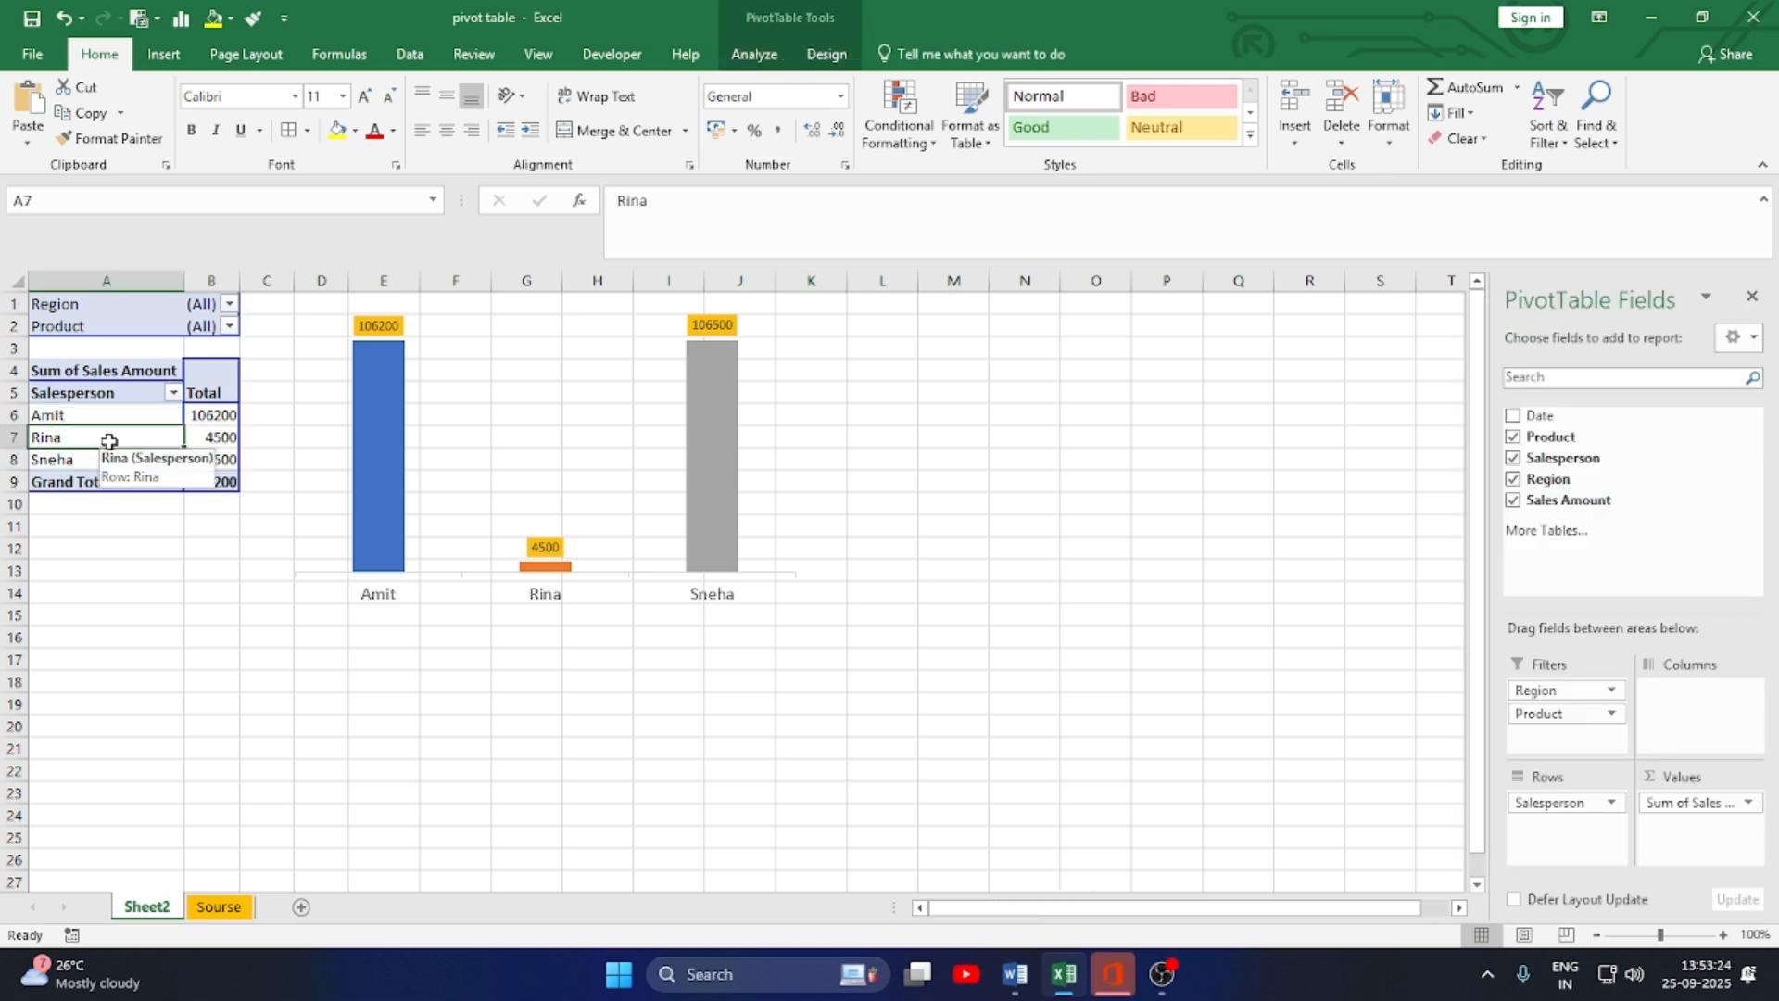
left_click(750, 55)
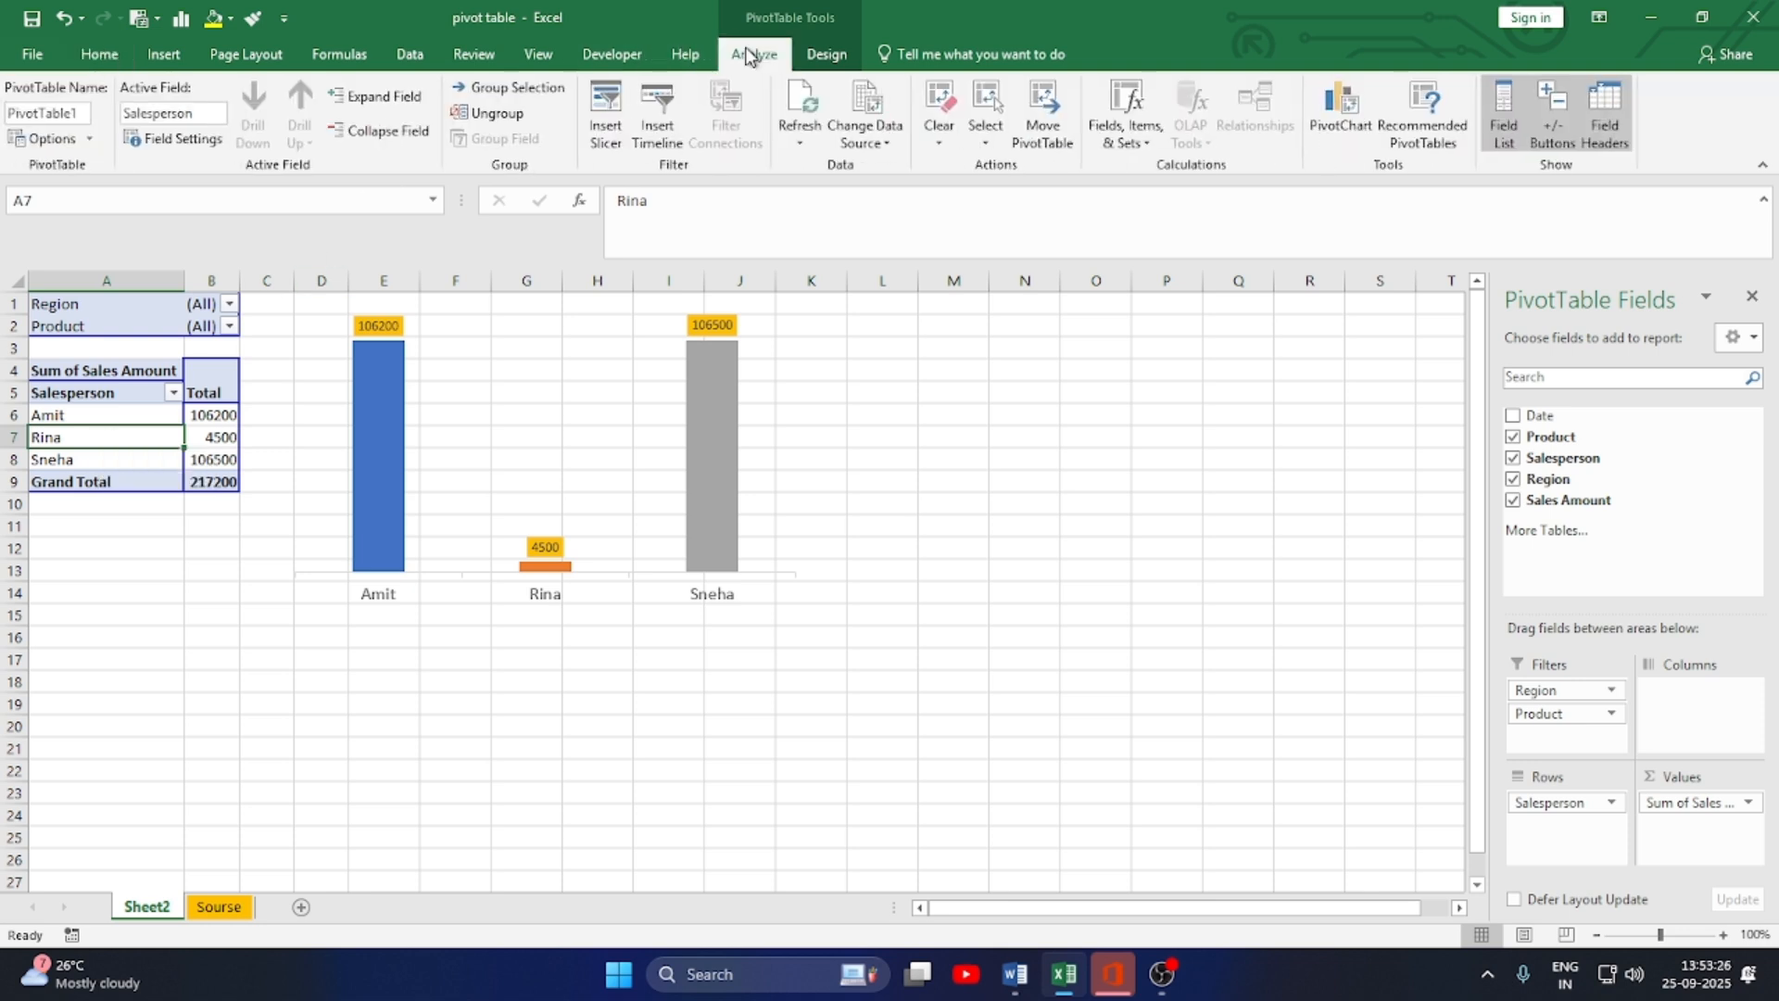
left_click(613, 115)
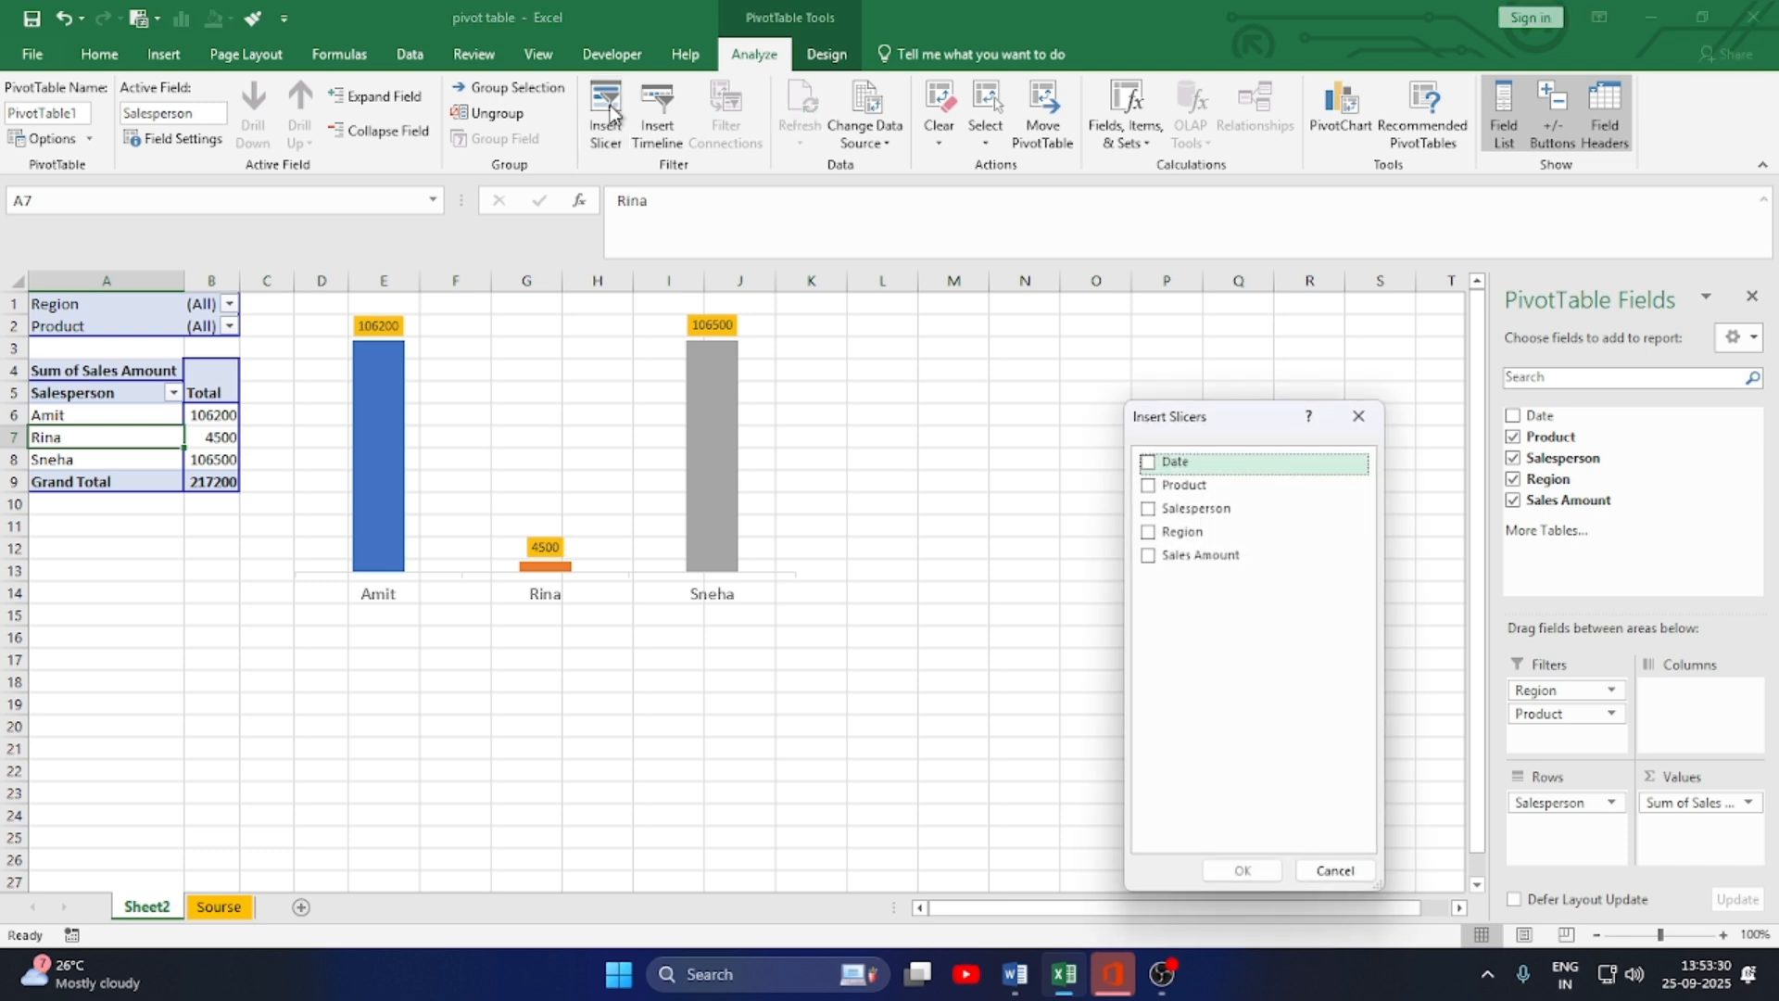
left_click(1148, 485)
left_click(1148, 508)
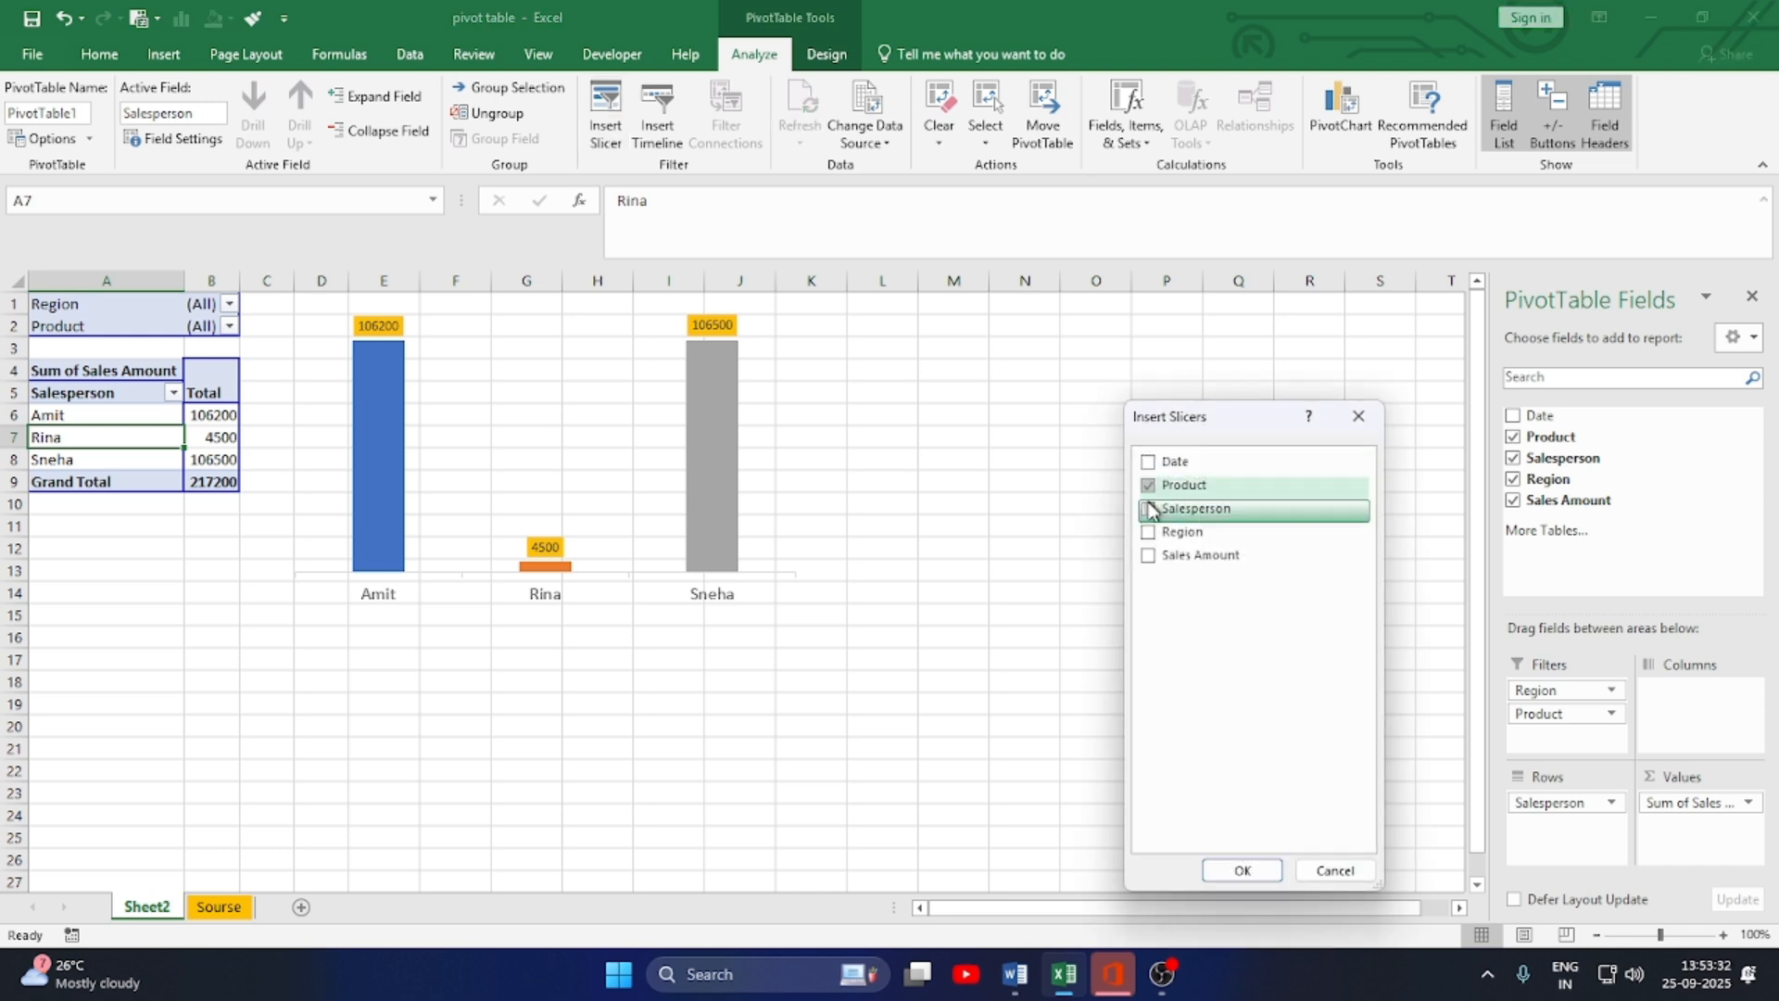
left_click(1149, 532)
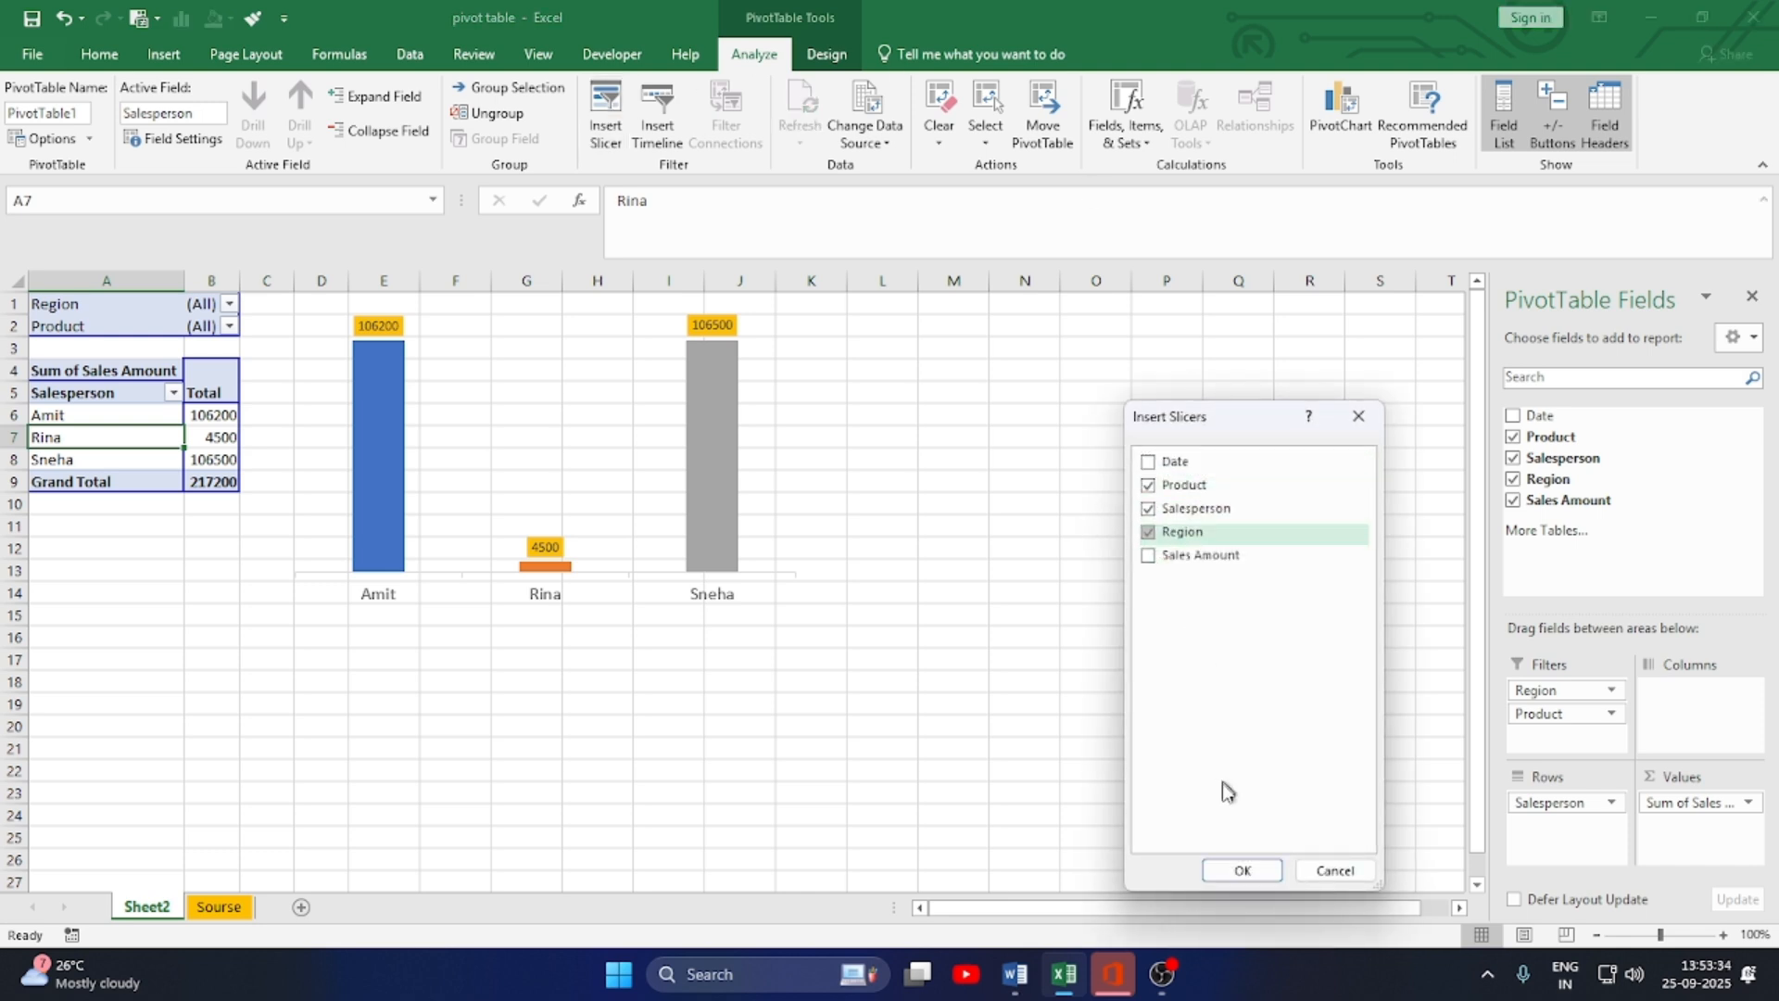
left_click(1239, 871)
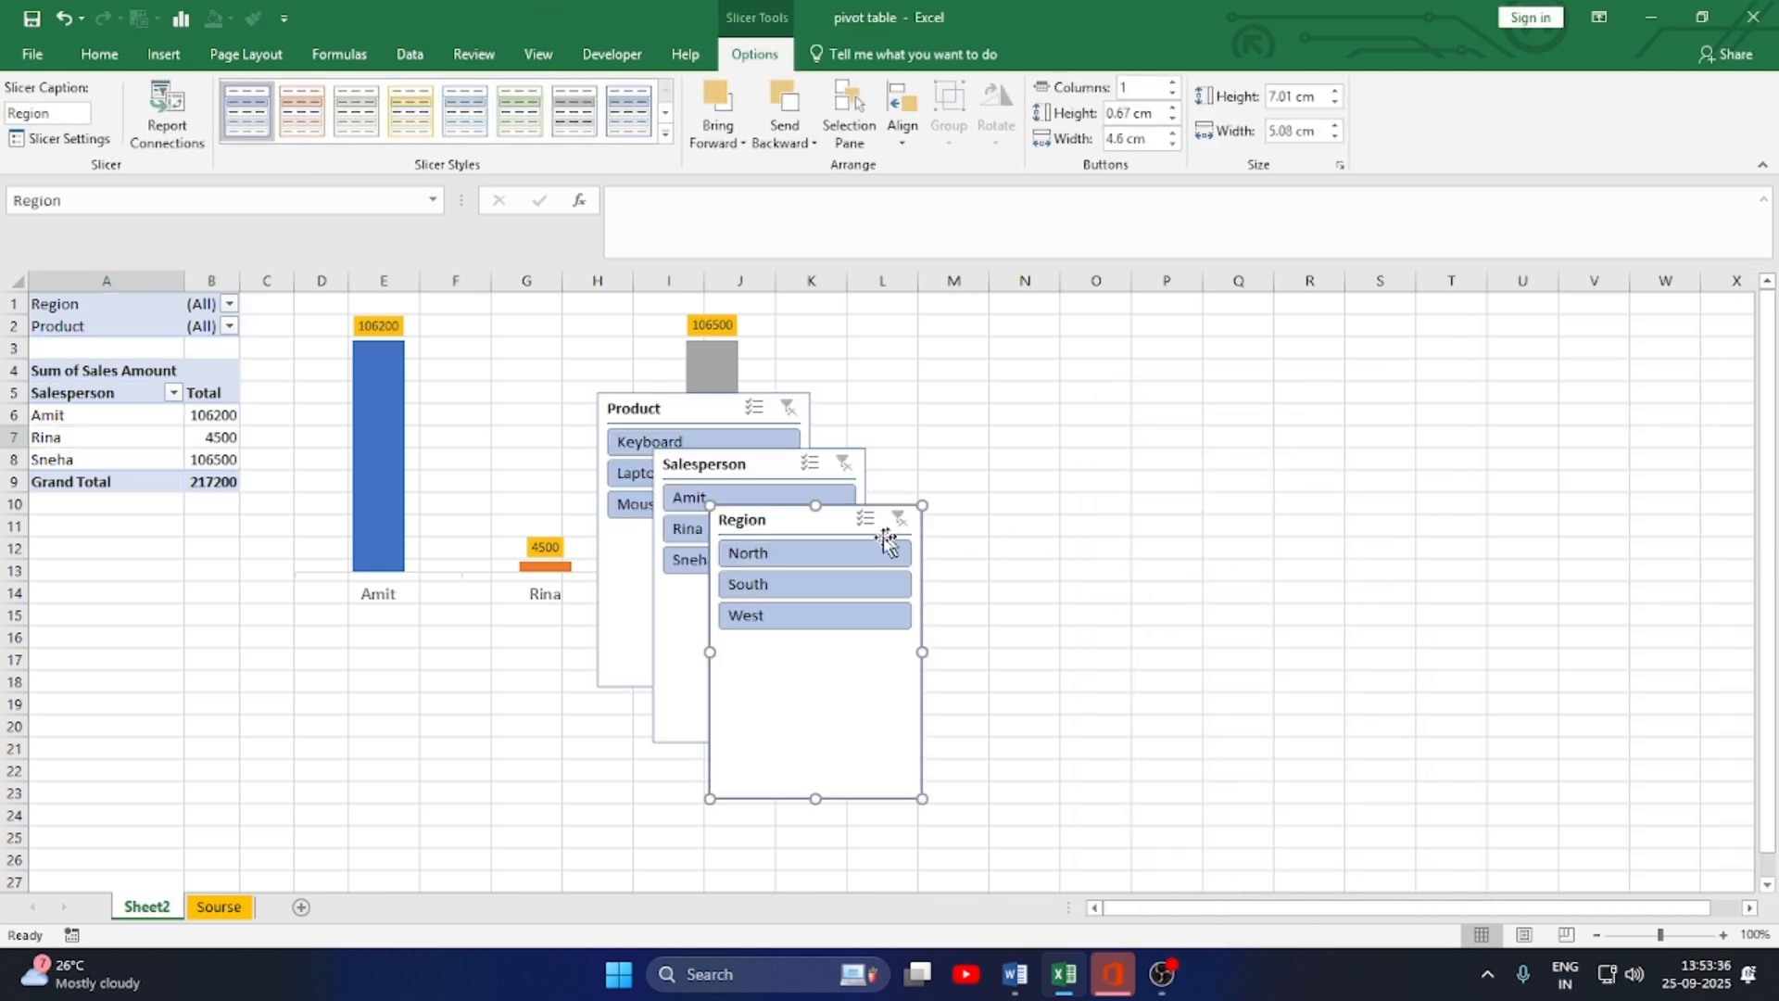
- Arrange the slicers in a row beside the chart in the order Salesperson, Region, Product
left_click_drag(824, 527, 1228, 323)
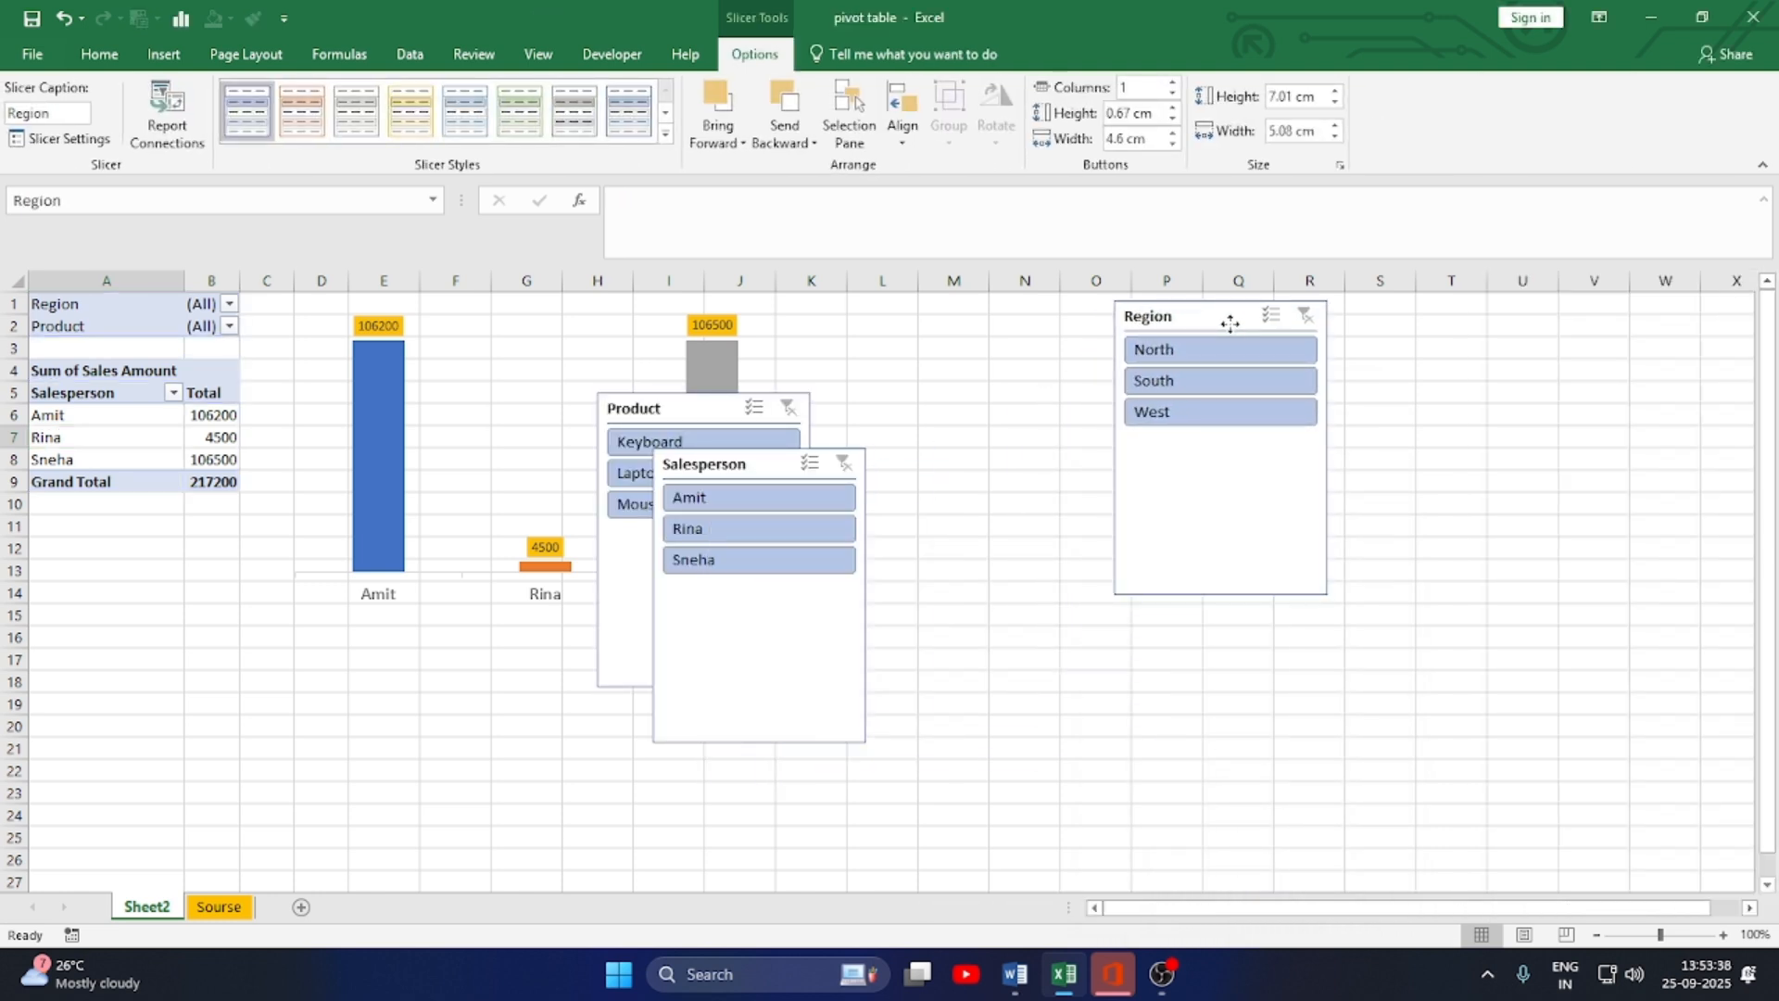
left_click_drag(767, 463, 1012, 318)
left_click_drag(695, 413, 1424, 330)
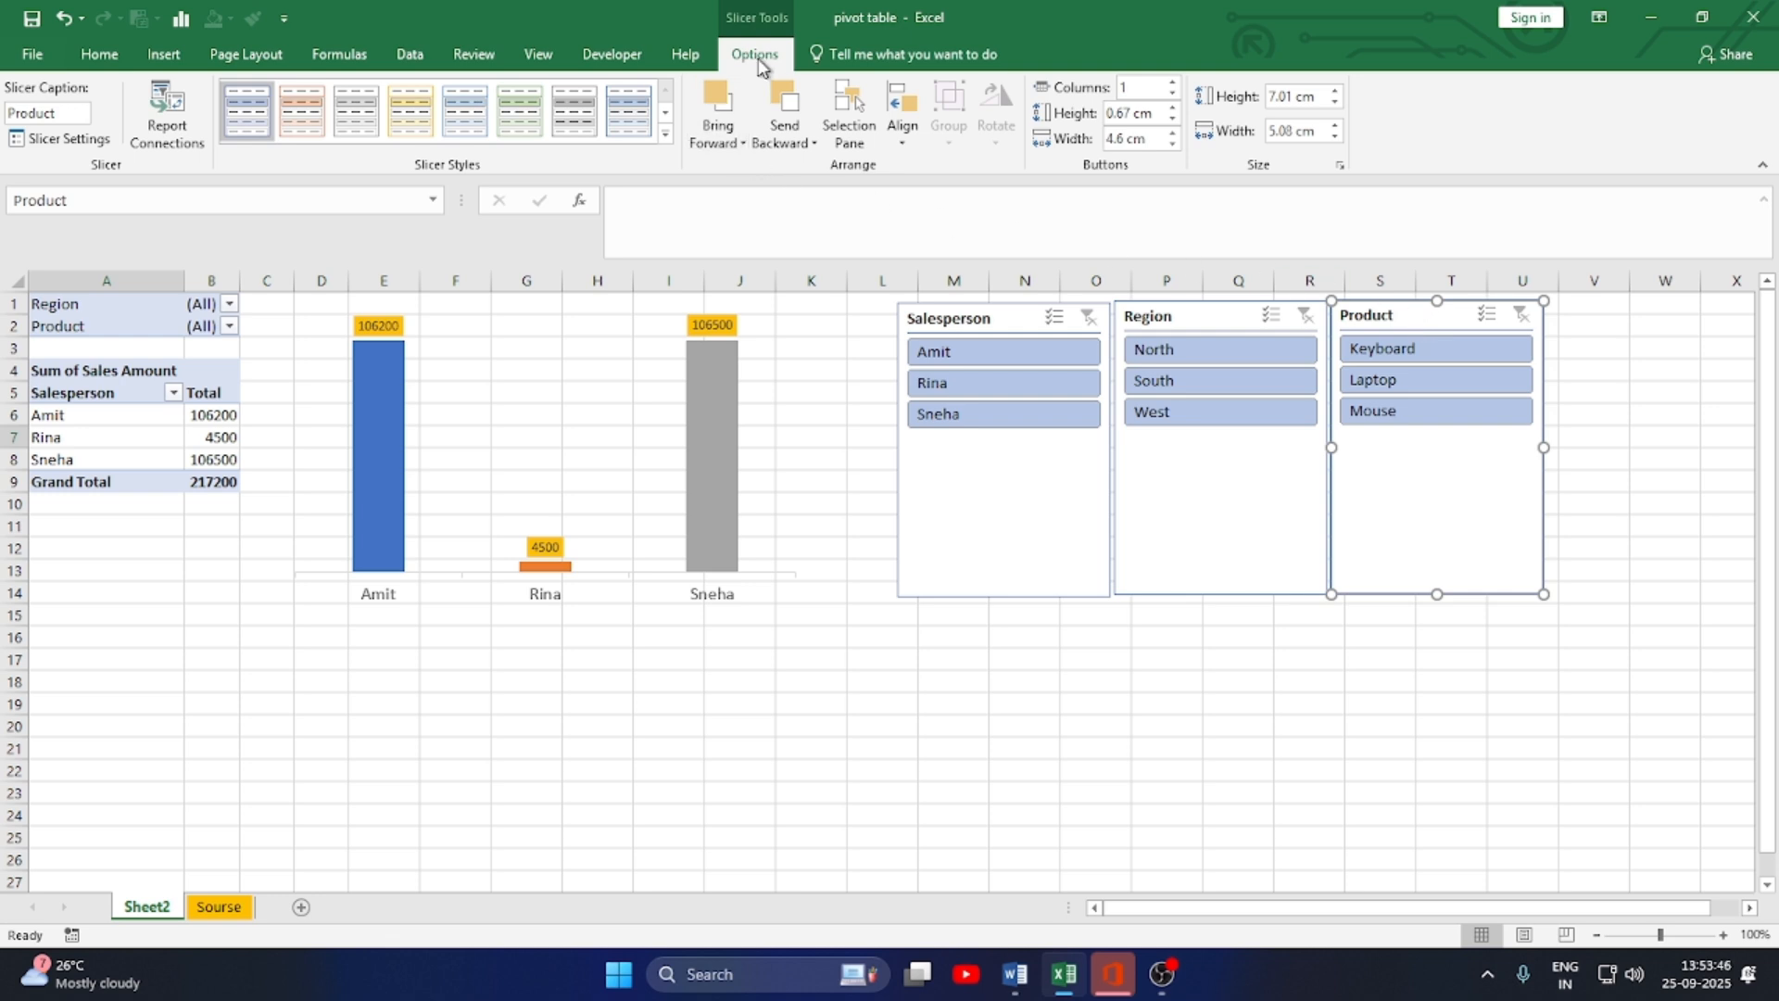
- Apply the same dark blue slicer style to the Region, Salesperson and Product slicers
left_click(664, 136)
left_click(521, 217)
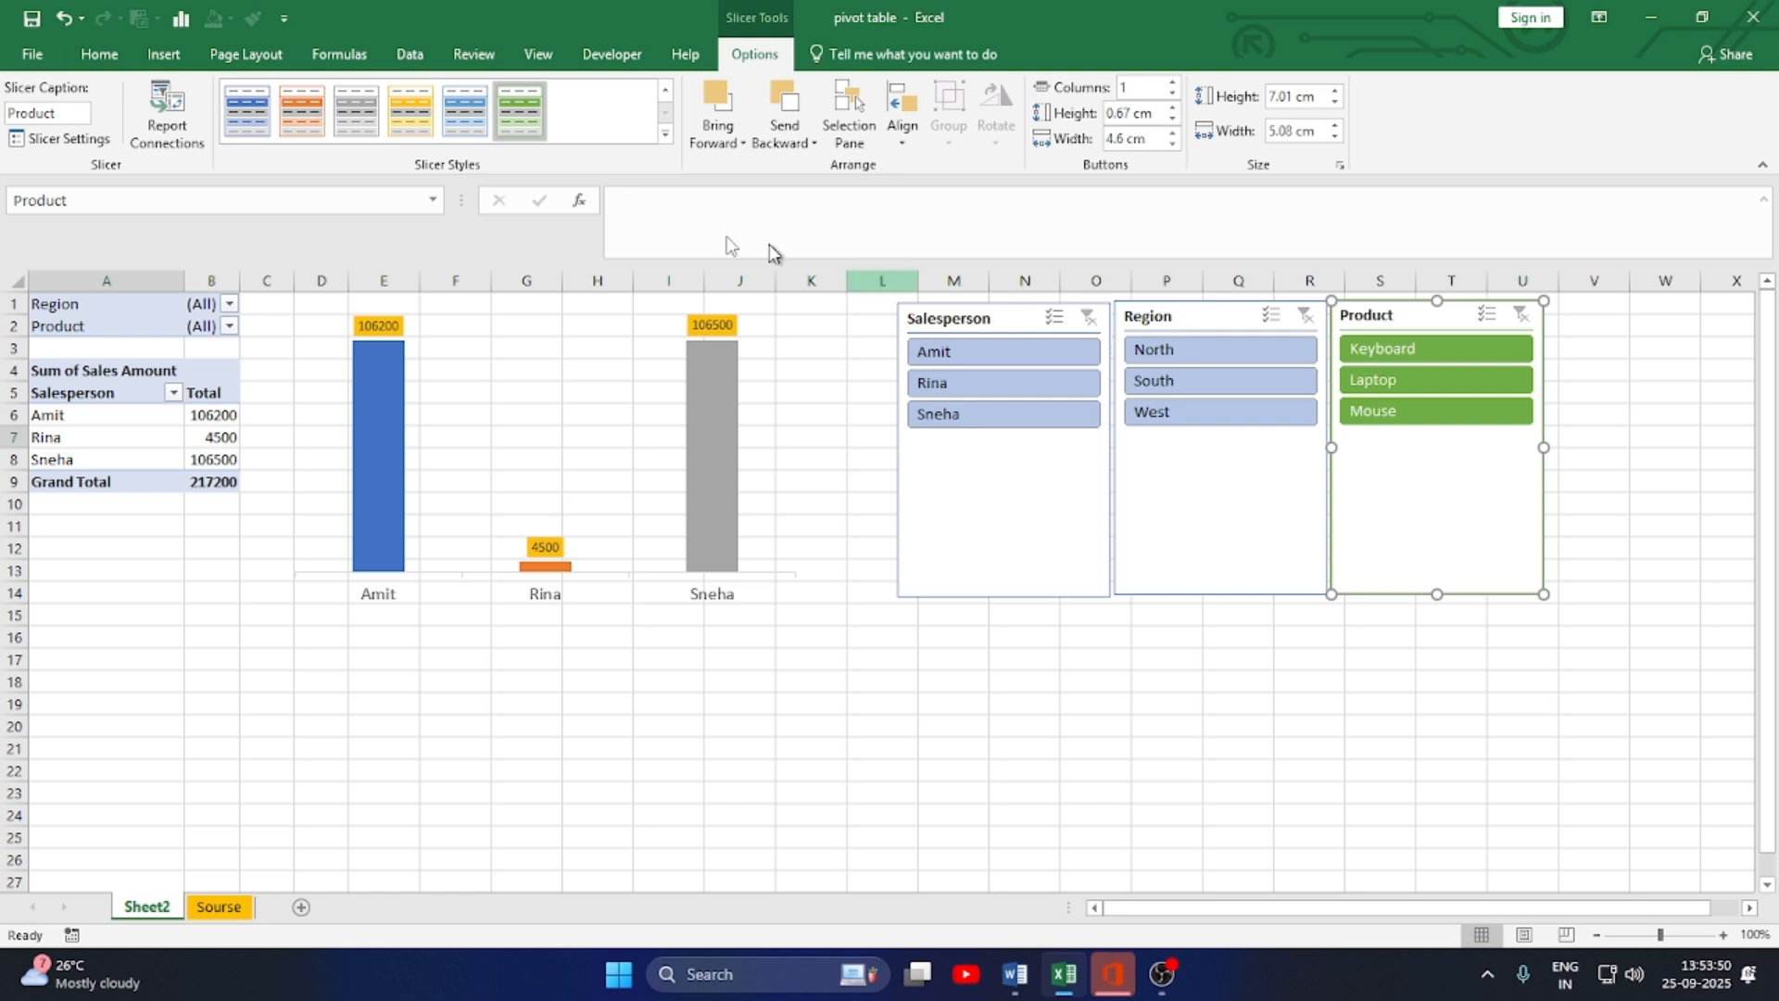
left_click(466, 113)
left_click(1241, 311)
left_click(248, 111)
left_click(1019, 309)
left_click(247, 111)
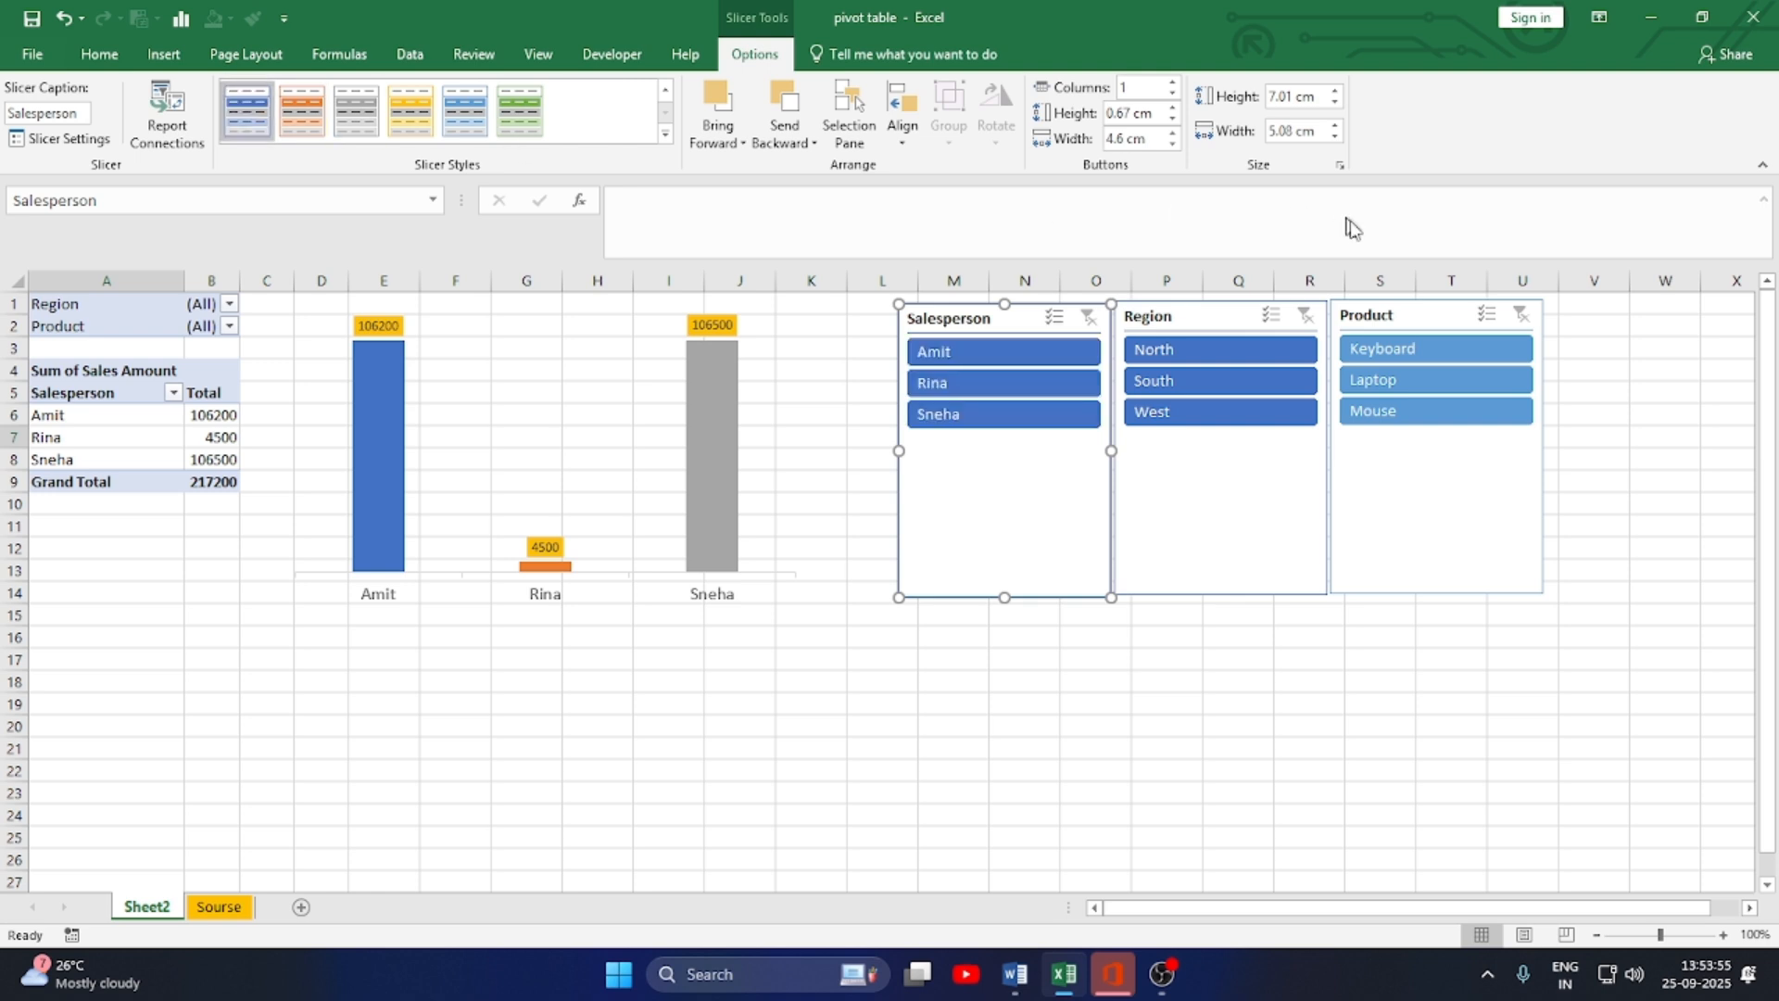
left_click(1399, 315)
left_click(248, 111)
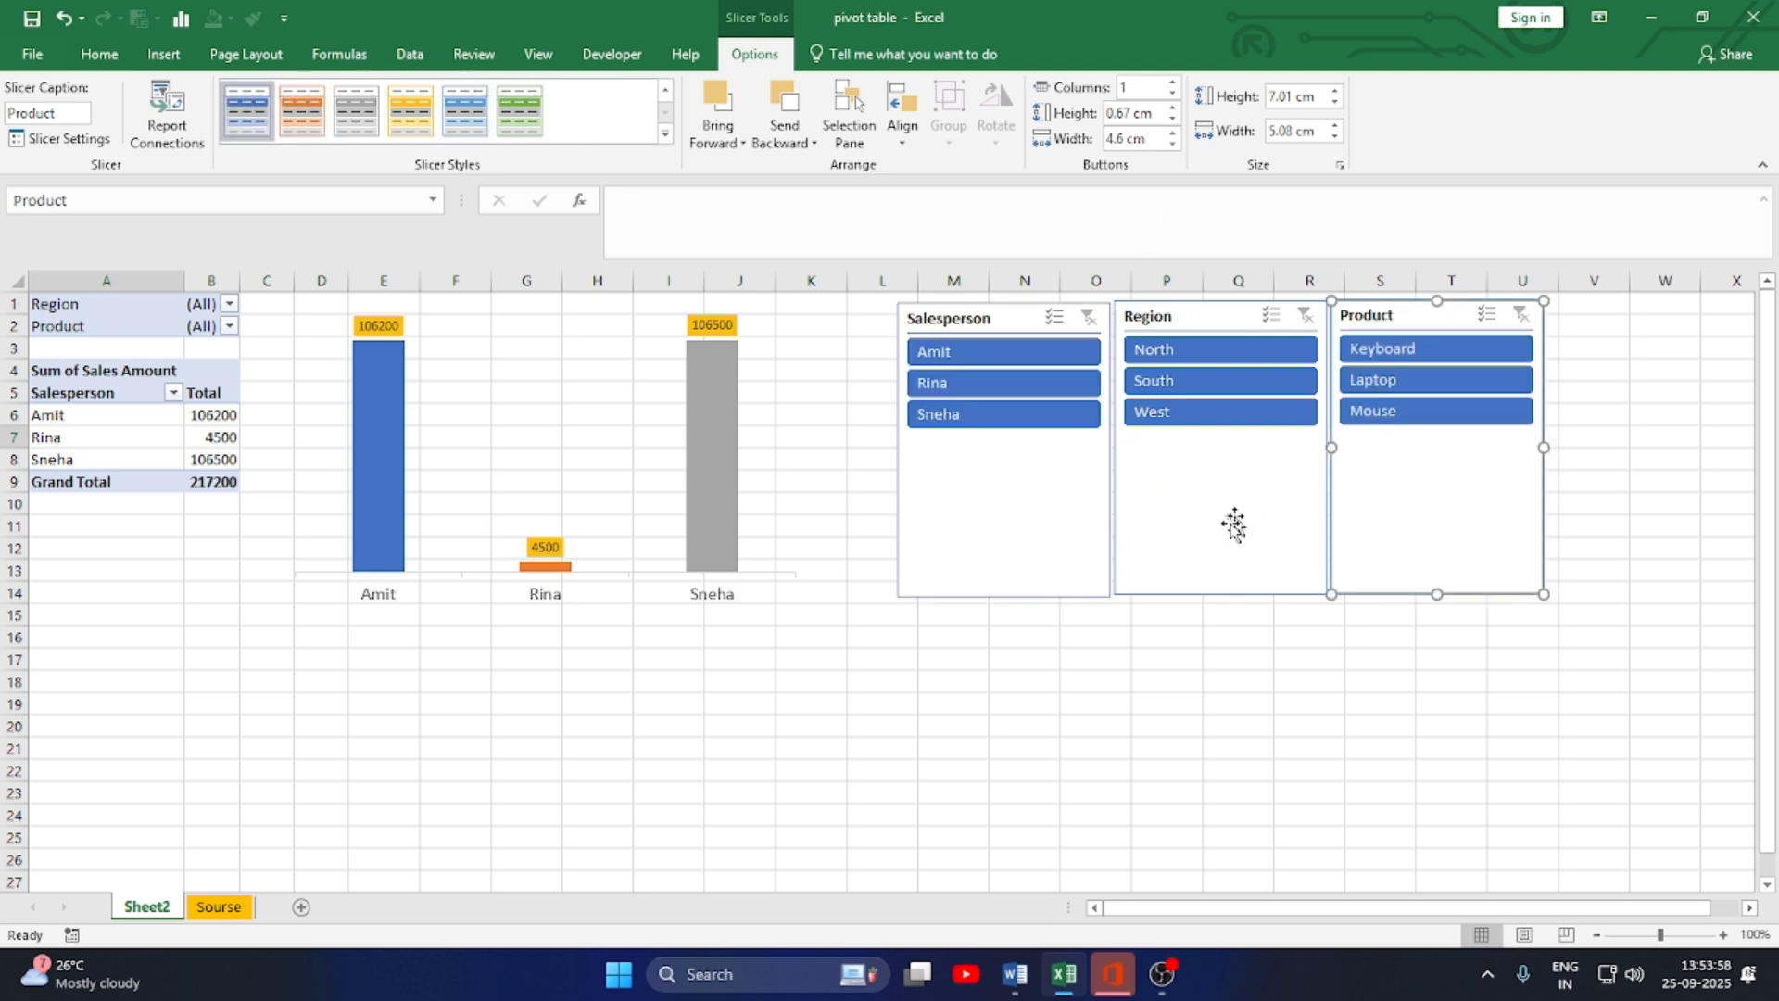
- Shorten the Salesperson, Region and Product slicers to about 3.4 cm high so they end just below their last buttons
left_click(1020, 584)
left_click_drag(1009, 597, 1004, 438)
left_click(1193, 473)
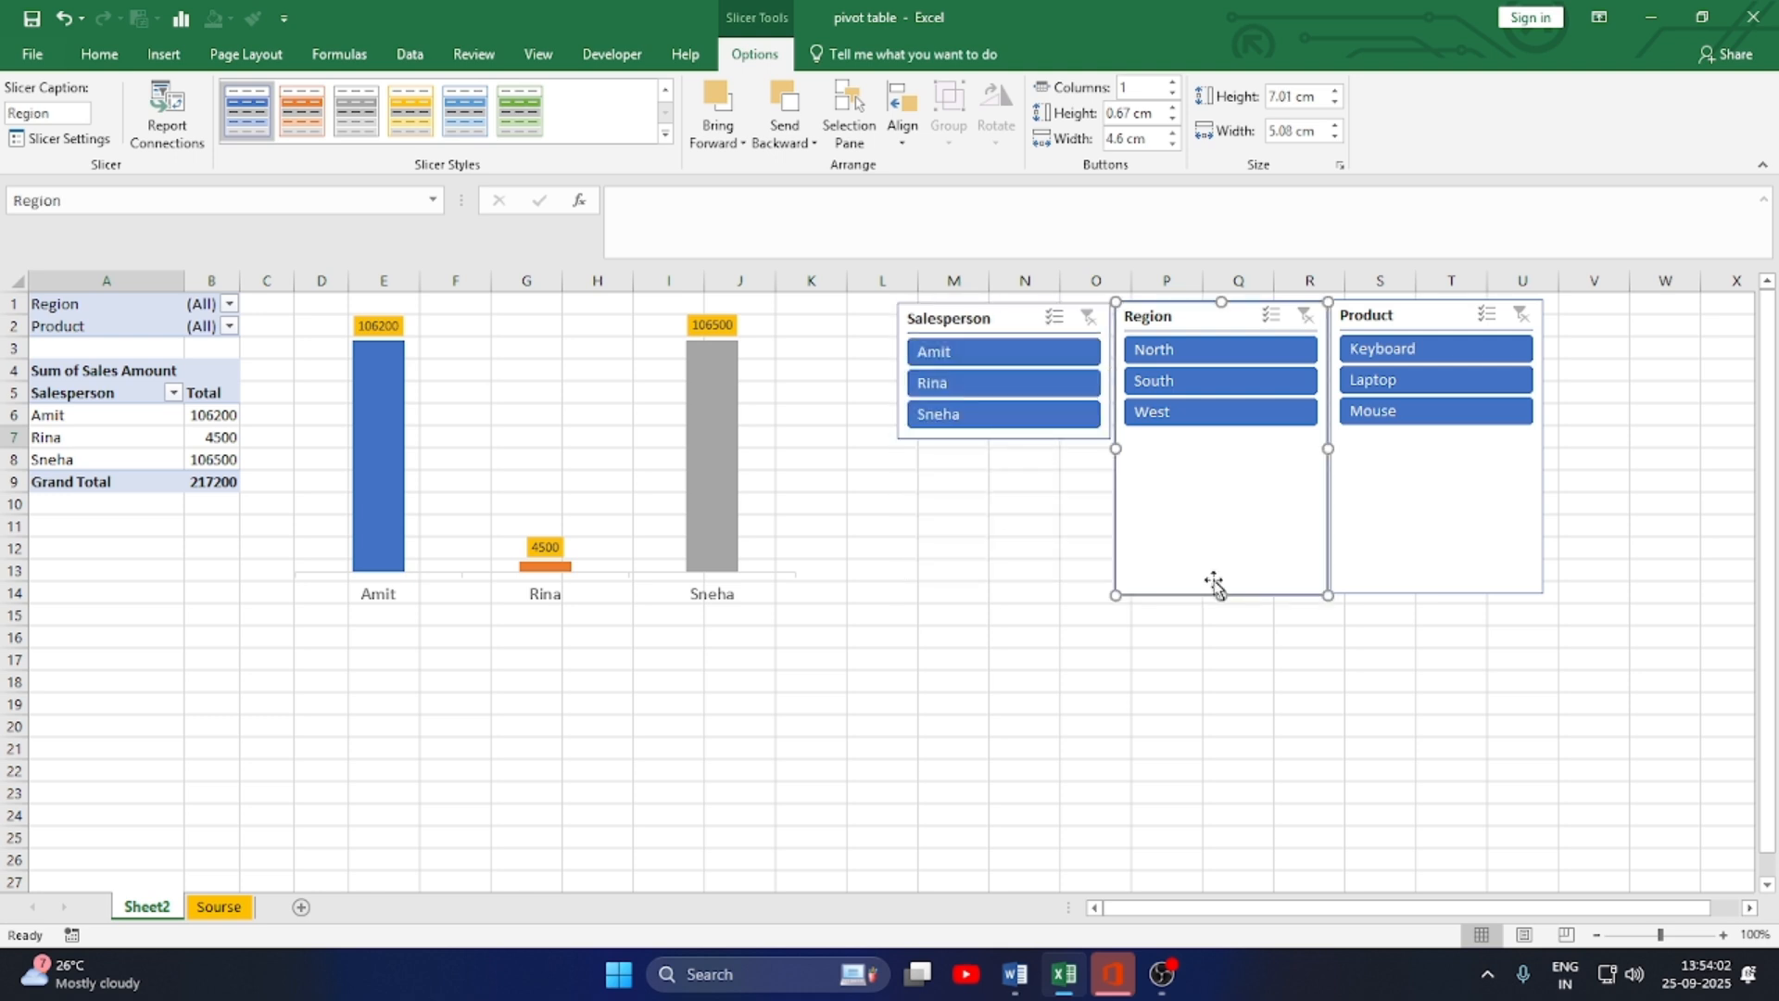
left_click_drag(1217, 593, 1222, 441)
left_click(1417, 488)
left_click_drag(1441, 595, 1447, 445)
left_click(1283, 551)
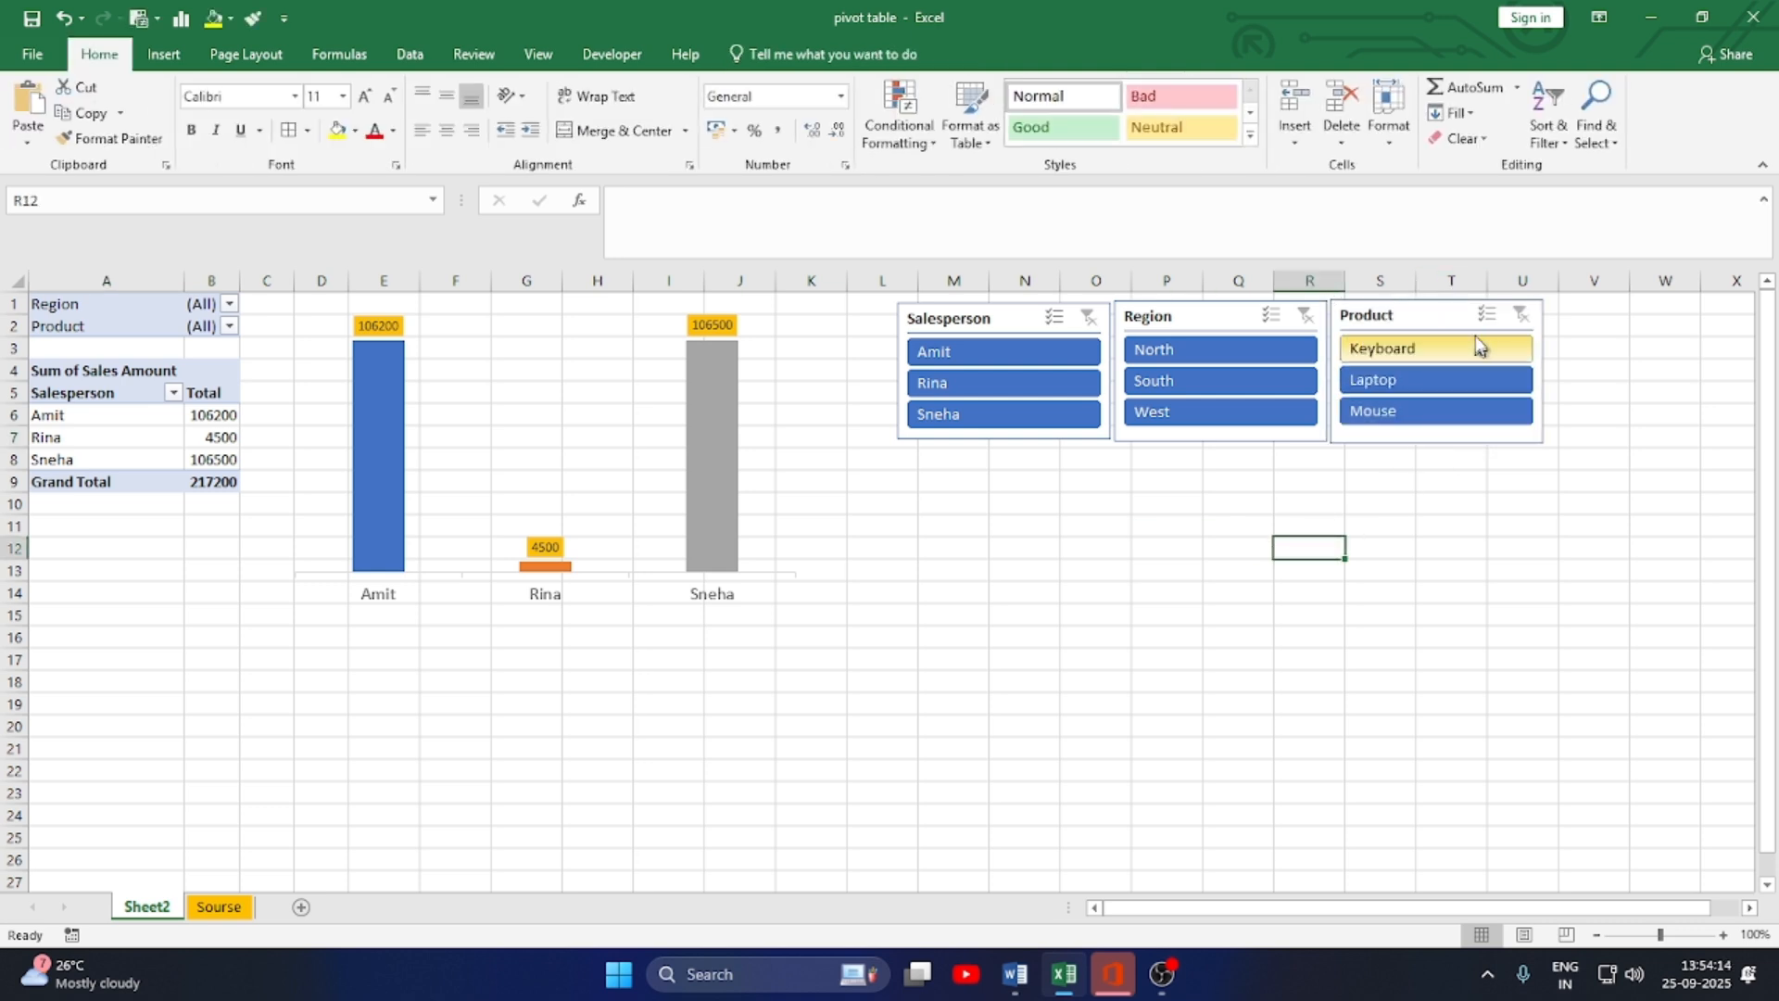
- Group the three slicers and move the group farther from the chart, starting around column N
left_click(1458, 315)
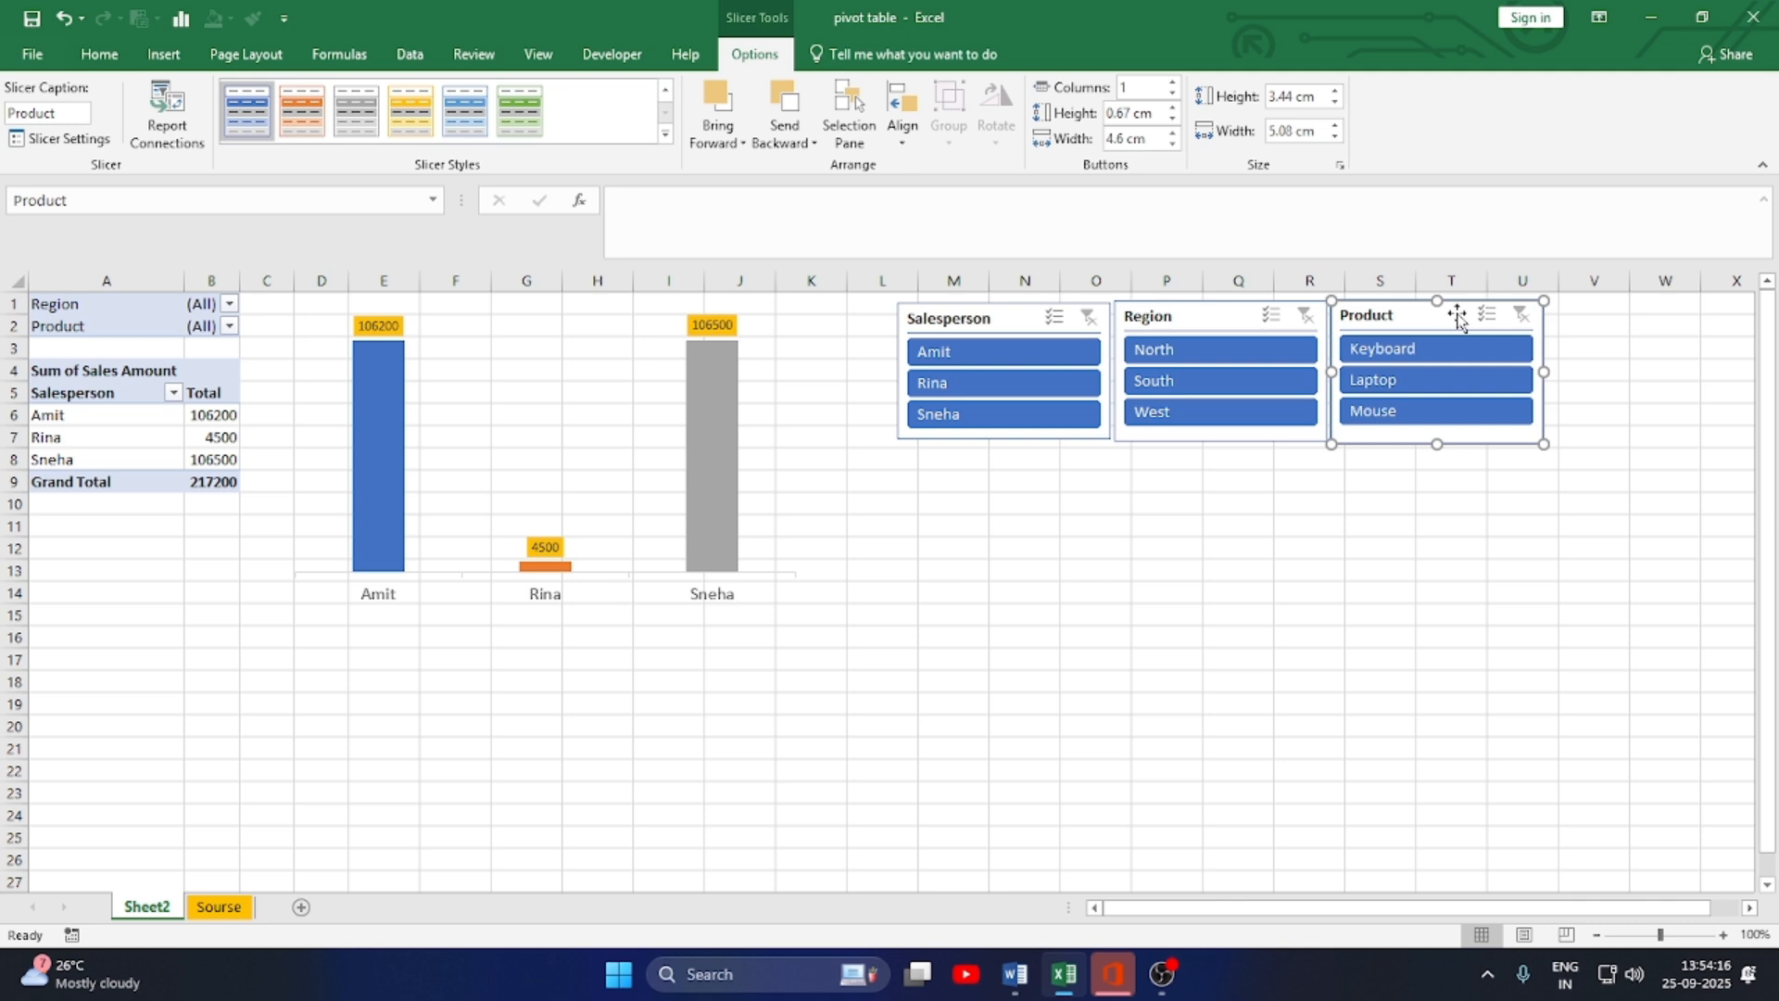
left_click(1219, 319, "ctrl")
left_click(1019, 314, "ctrl")
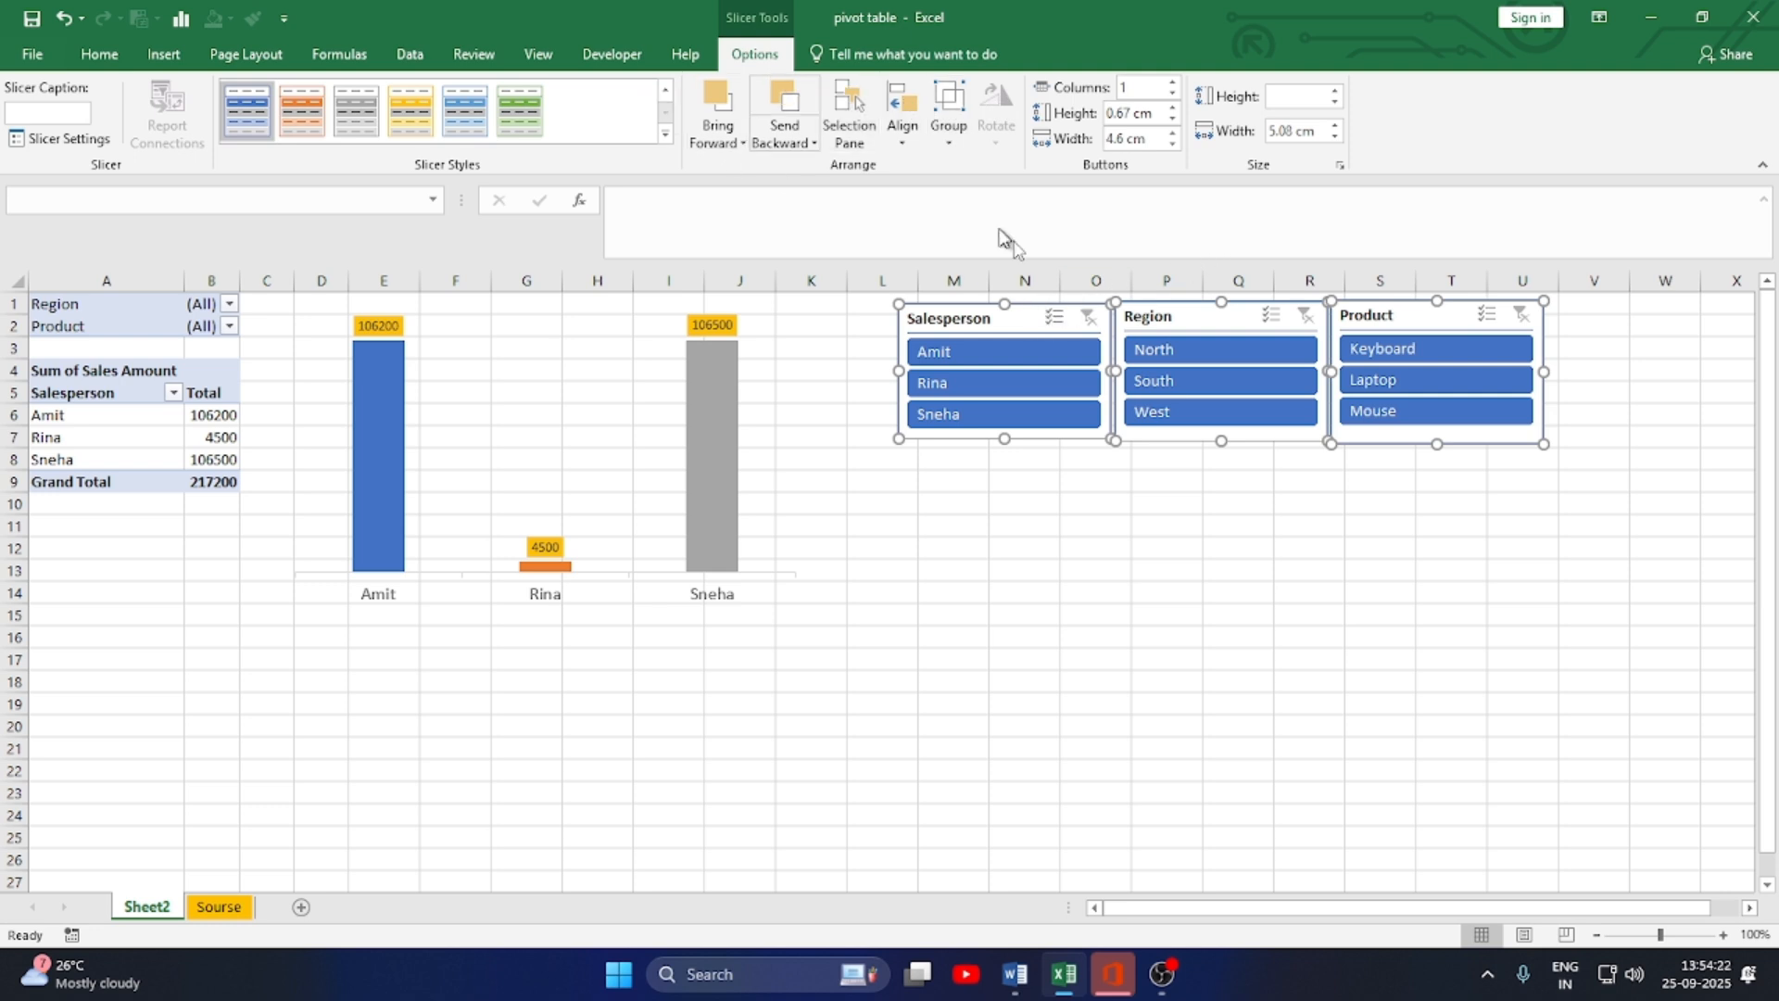
right_click(1027, 321)
mouse_move(1158, 646)
left_click(1259, 645)
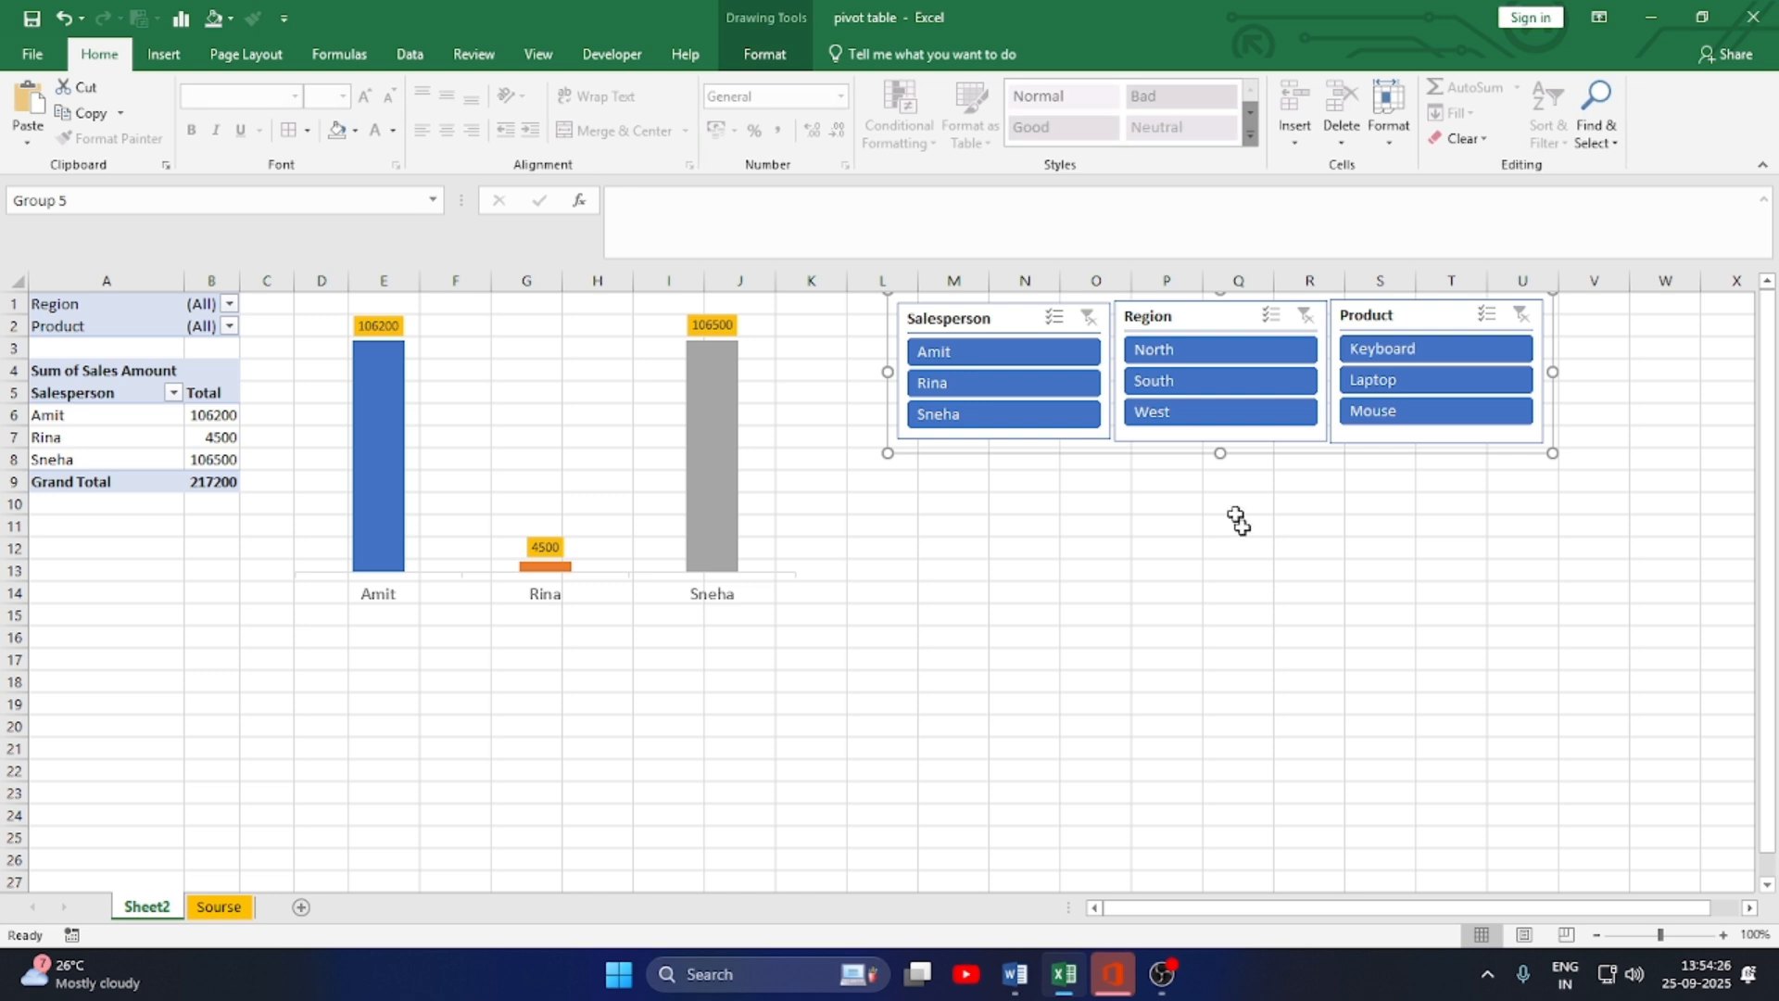
left_click_drag(1088, 456, 1199, 446)
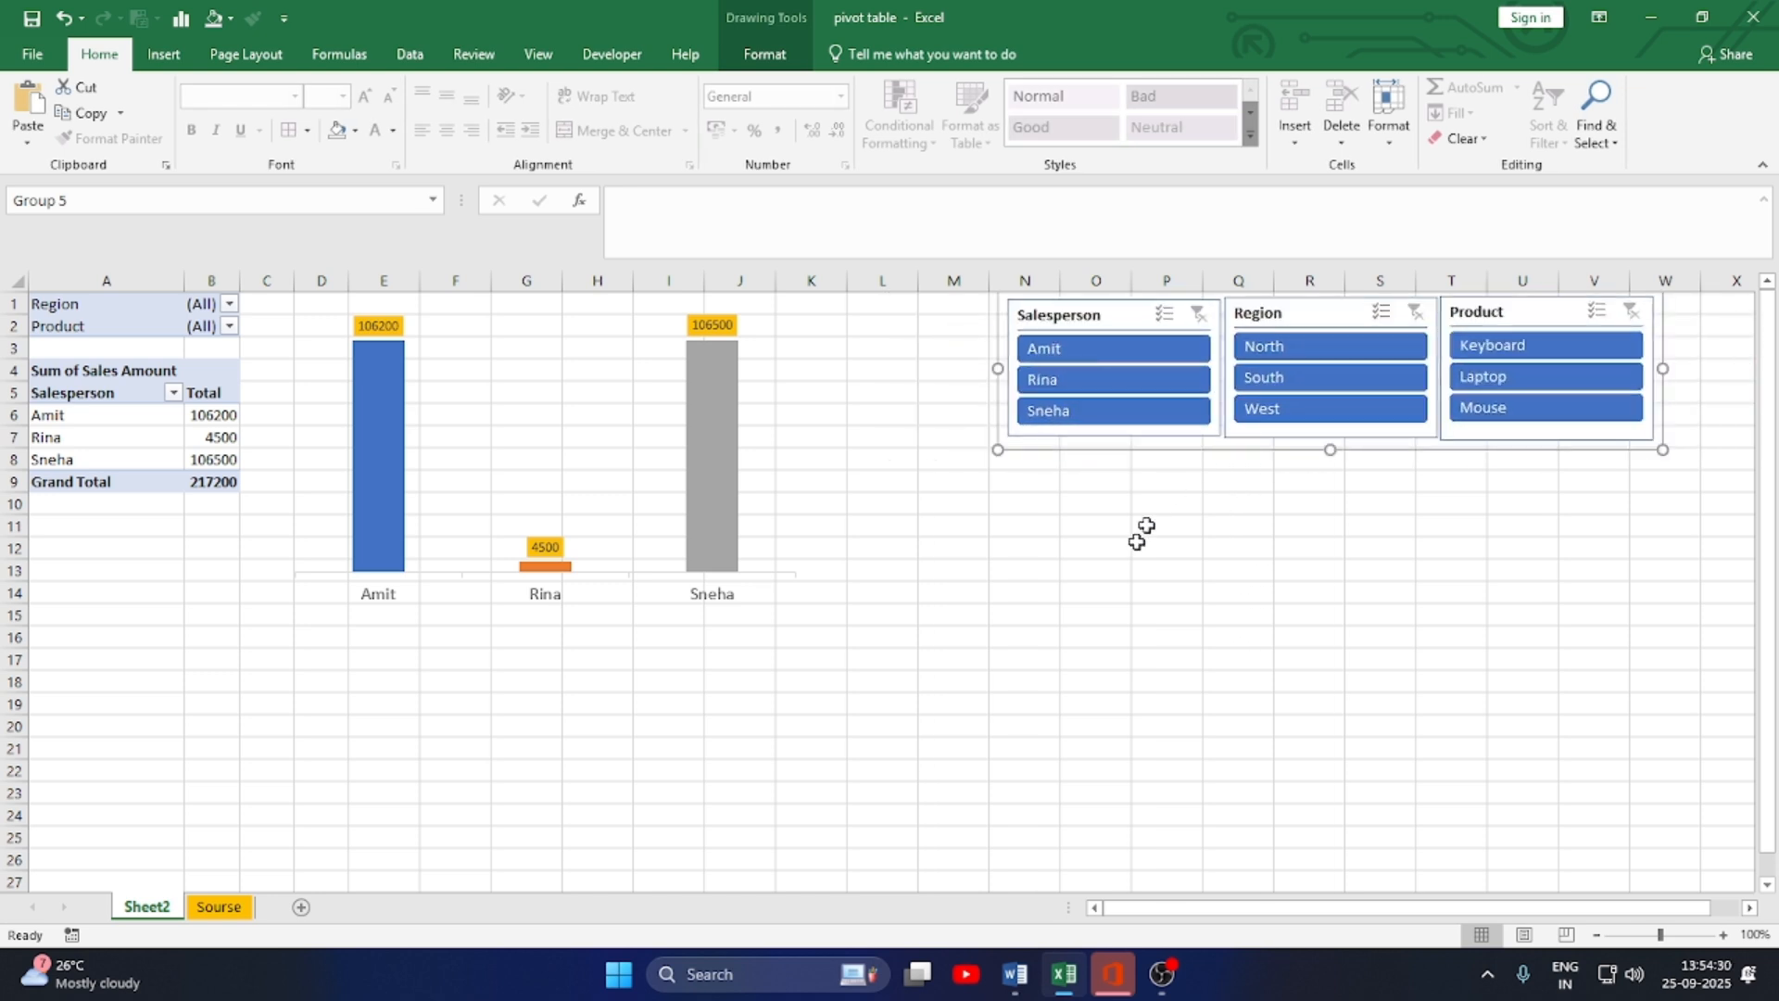
left_click(1073, 614)
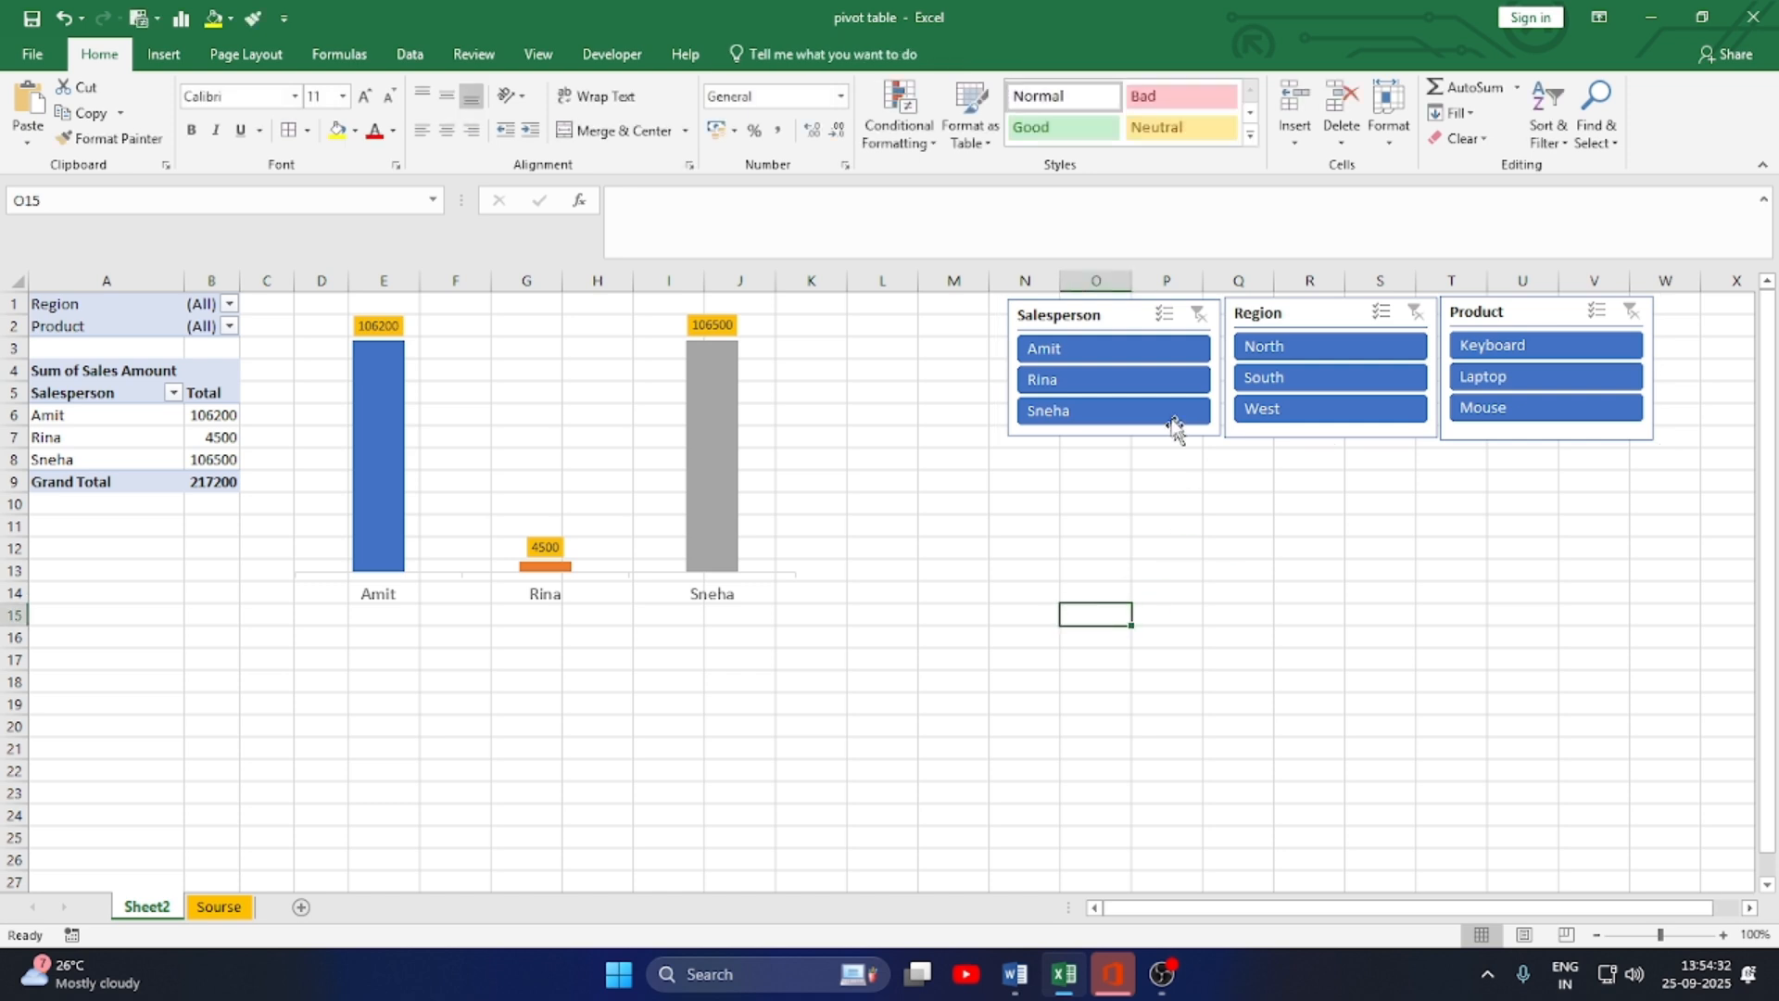
- Test the slicers by filtering on the second salesperson, the North region and the Laptop product, clearing each filter after viewing it
left_click(1075, 393)
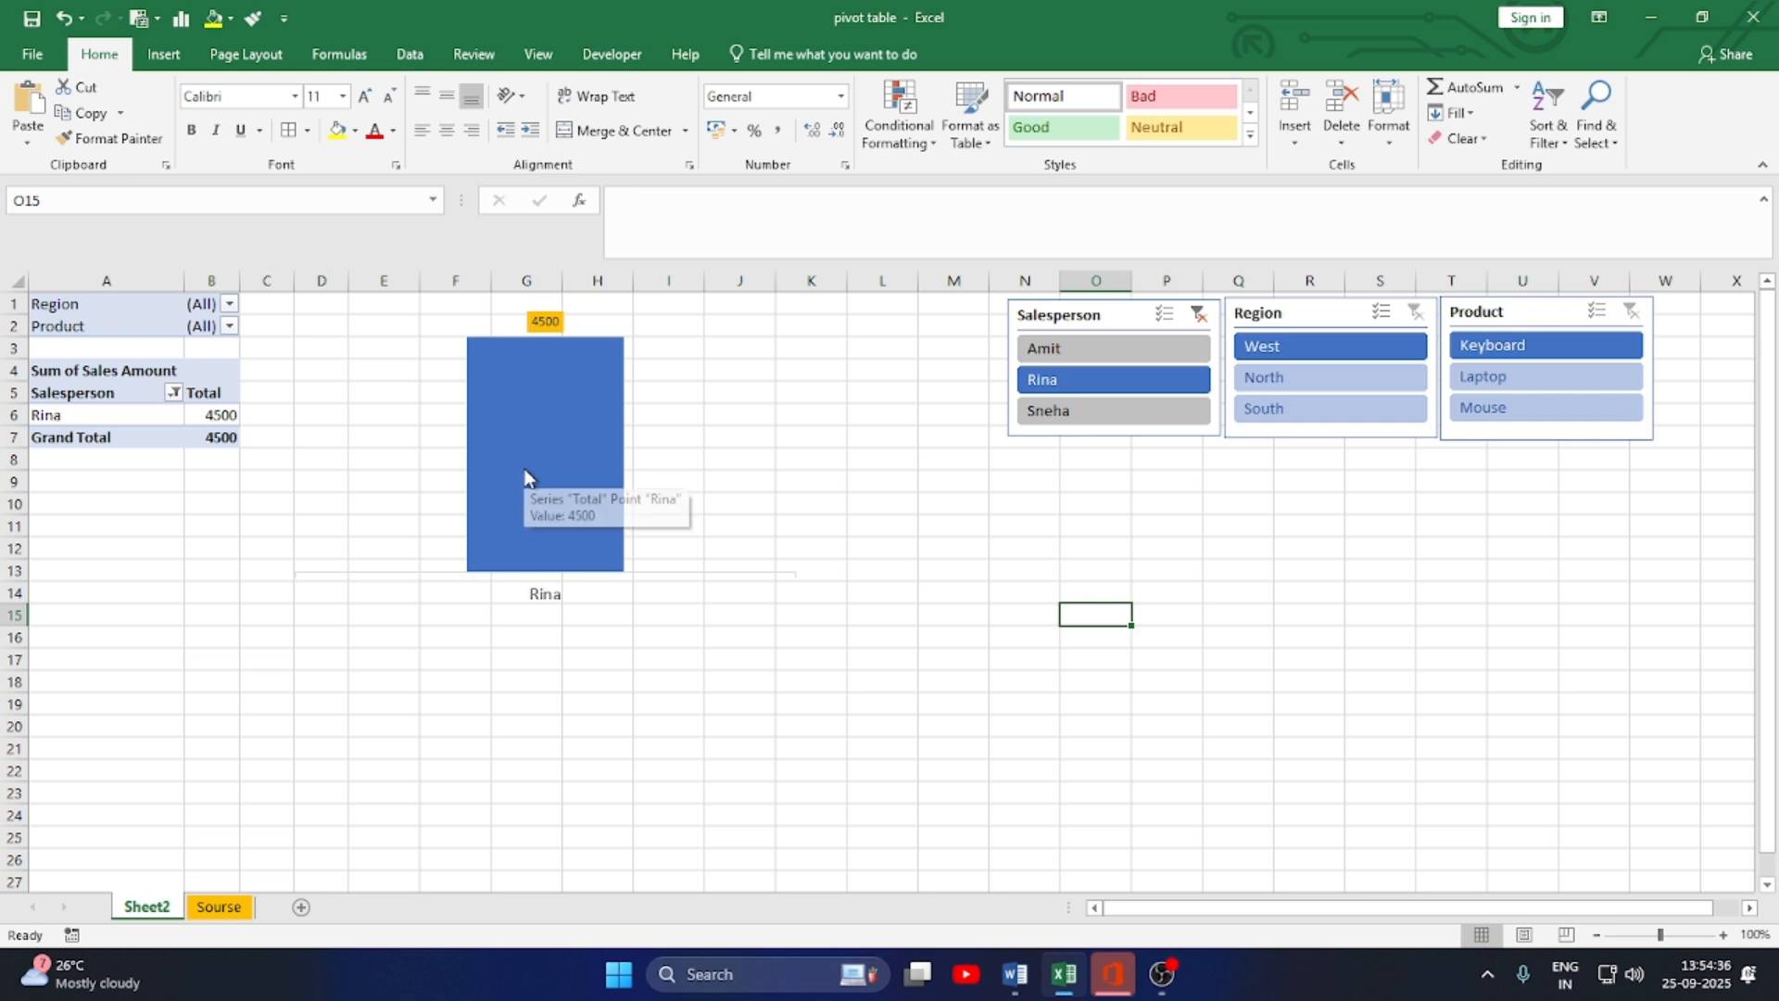
left_click(1199, 316)
left_click(1264, 345)
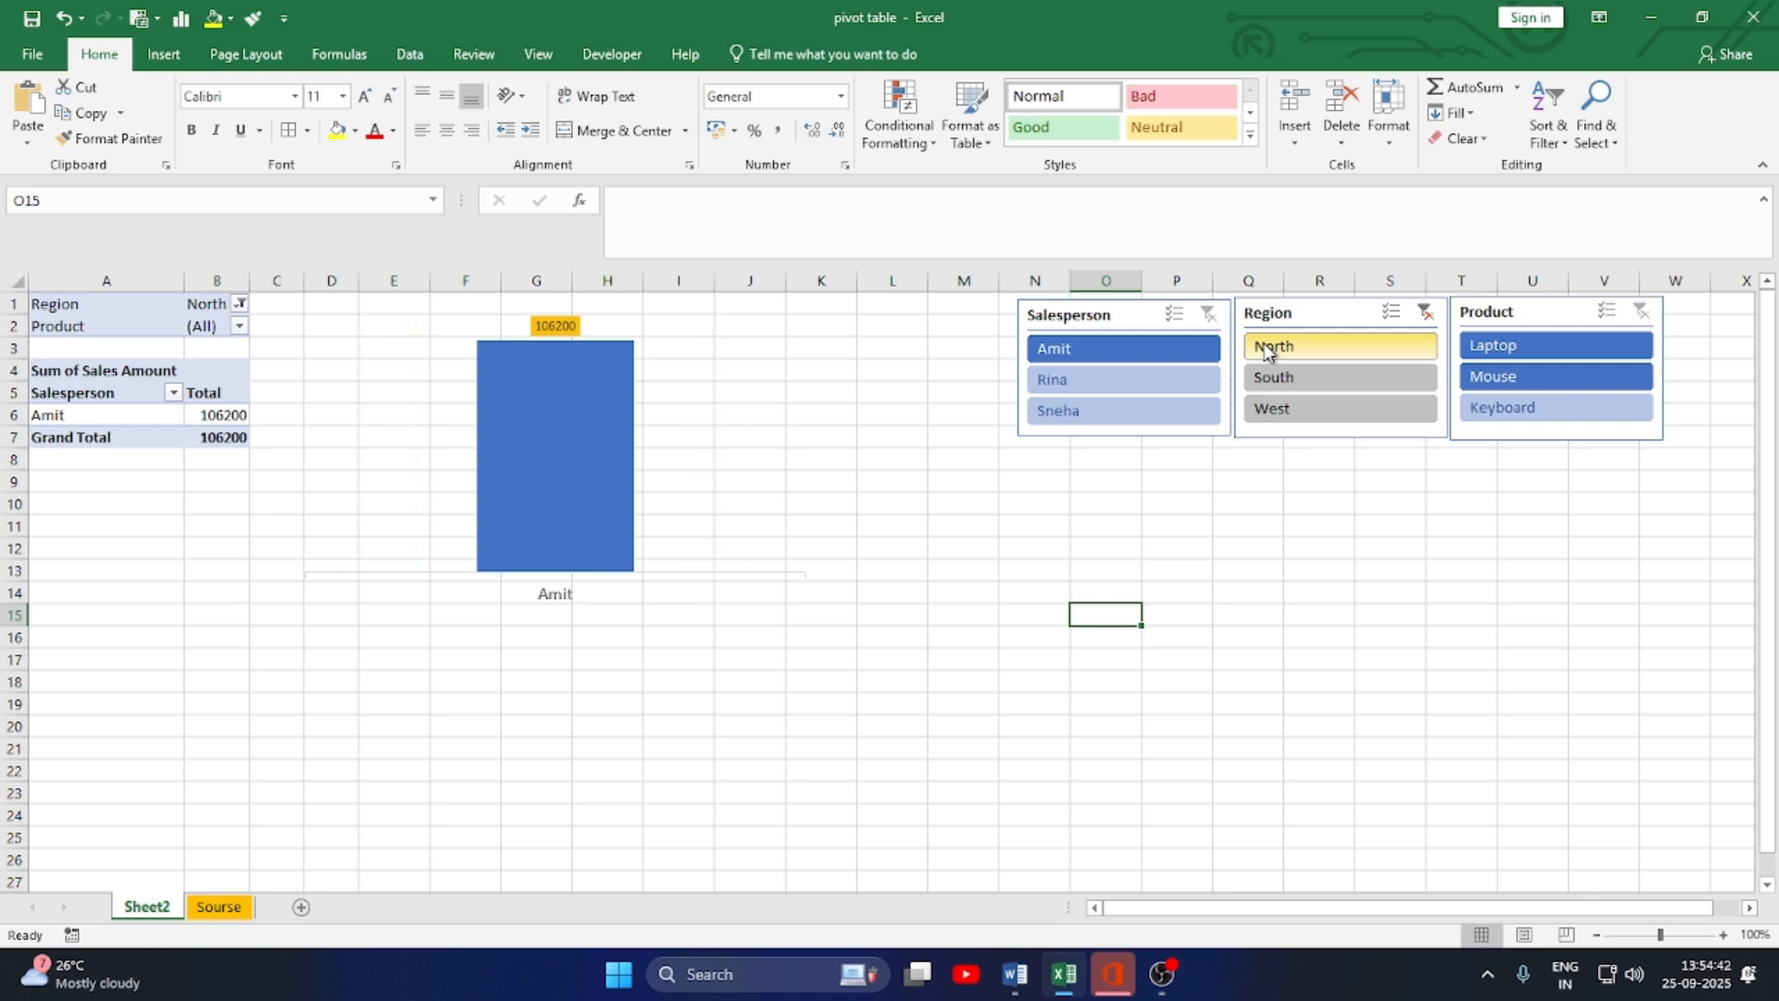
left_click(1425, 316)
left_click(1506, 380)
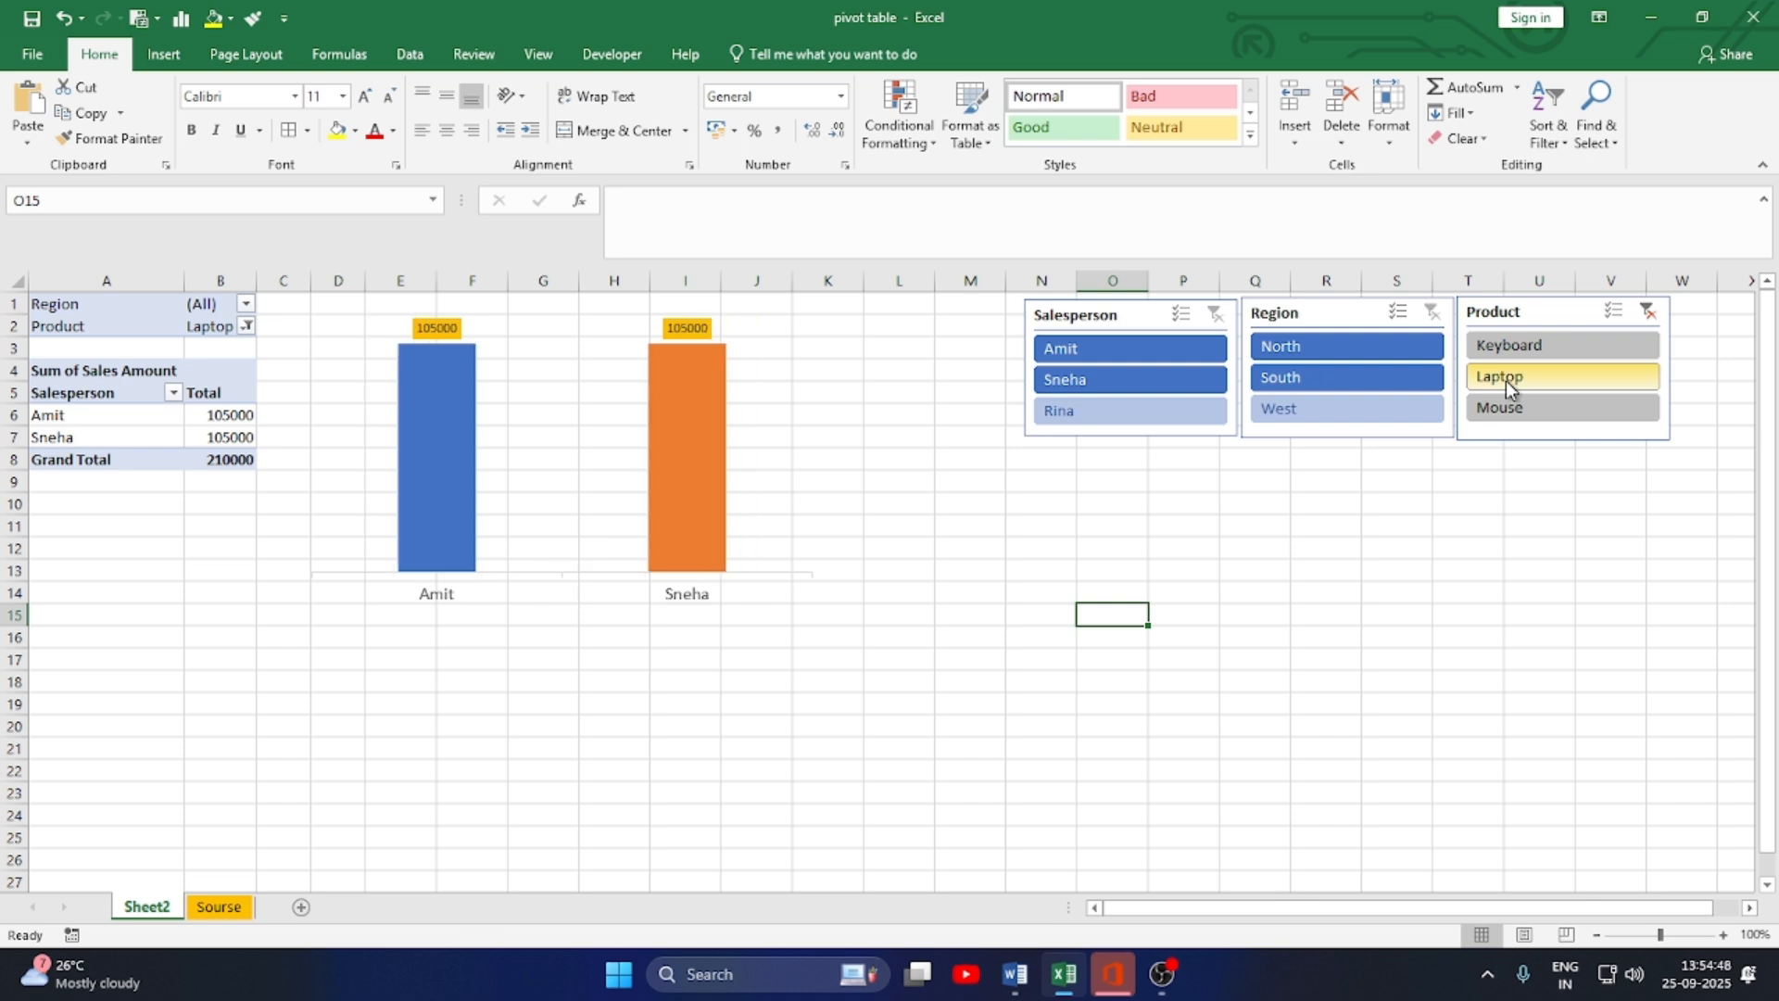
left_click(1647, 312)
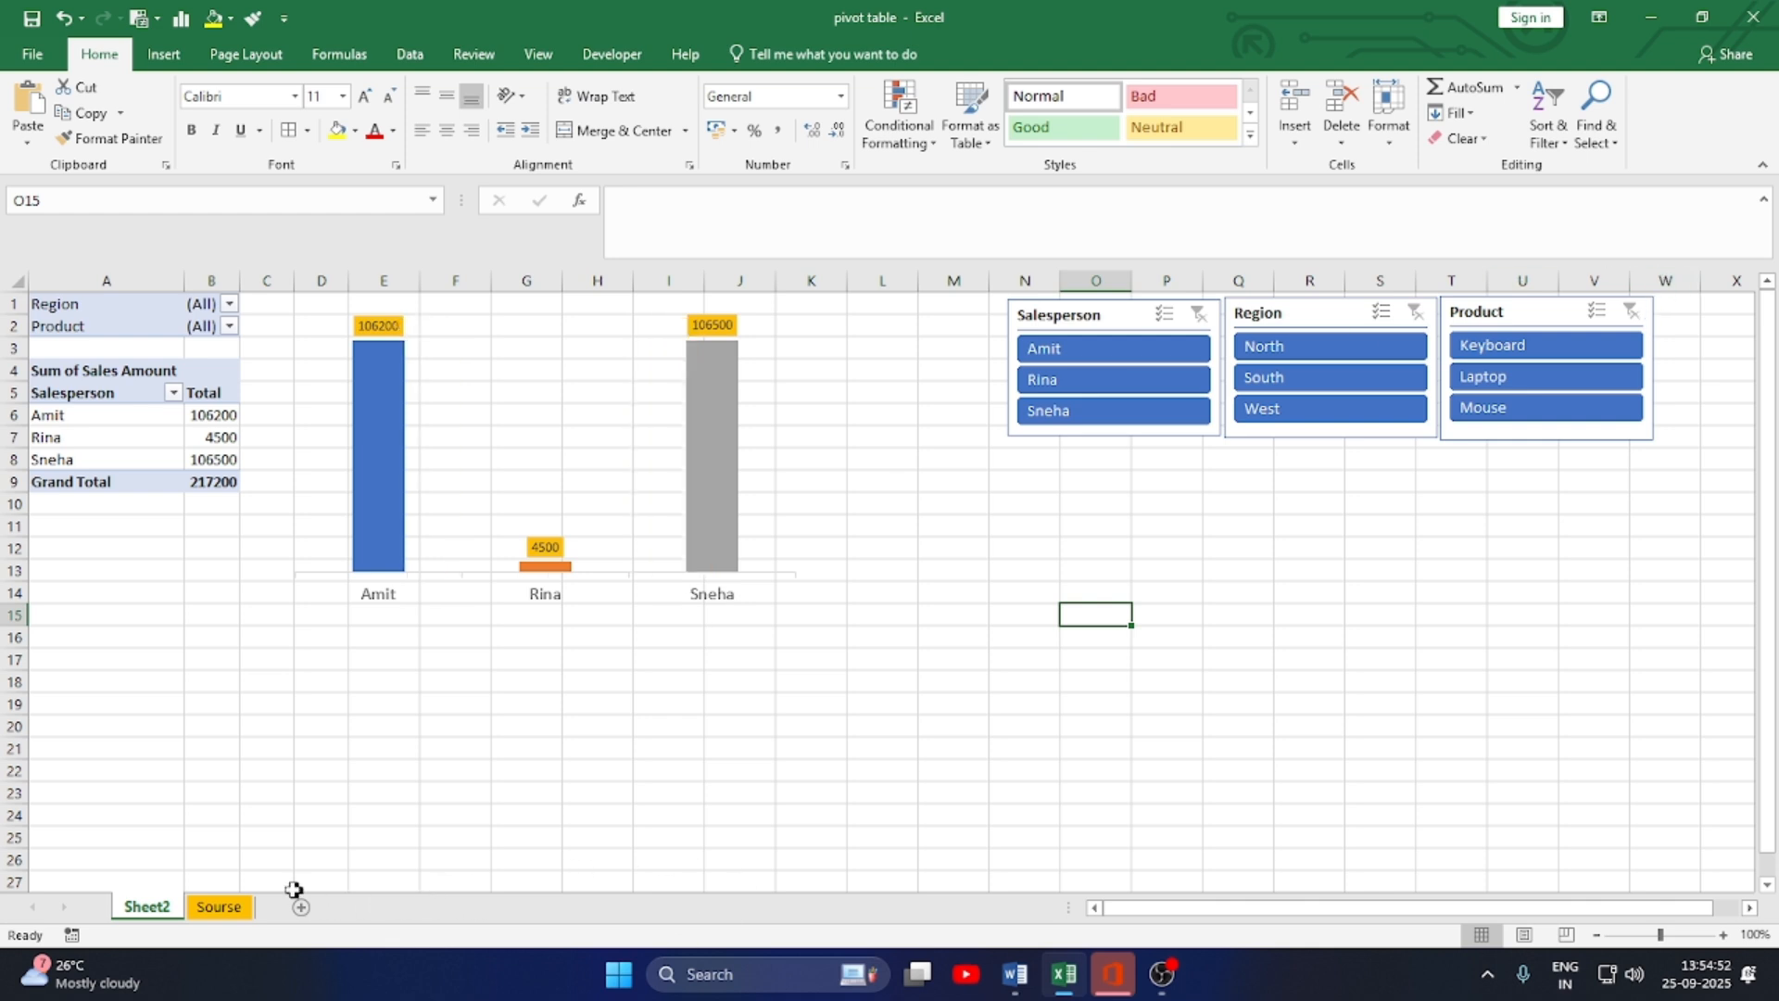
- Replace the salesperson in cells C3, C7 and C9 of the Sourse sheet with one new salesperson's first name
left_click(222, 913)
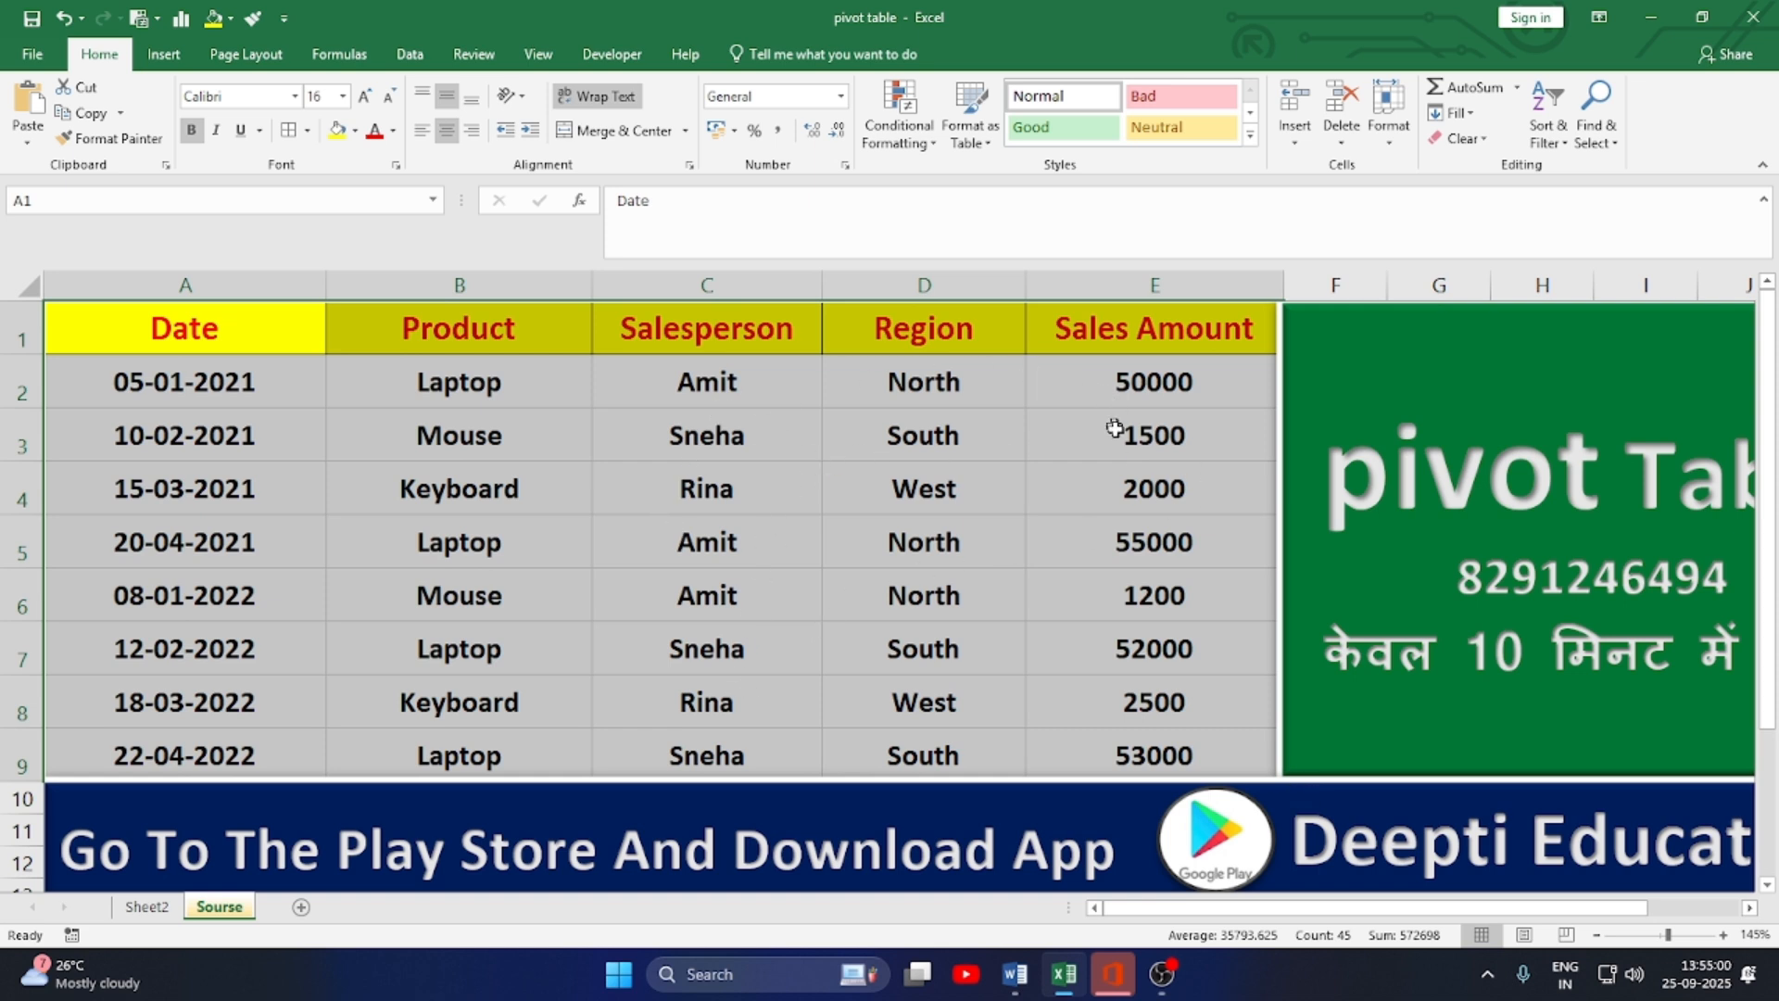
left_click(716, 458)
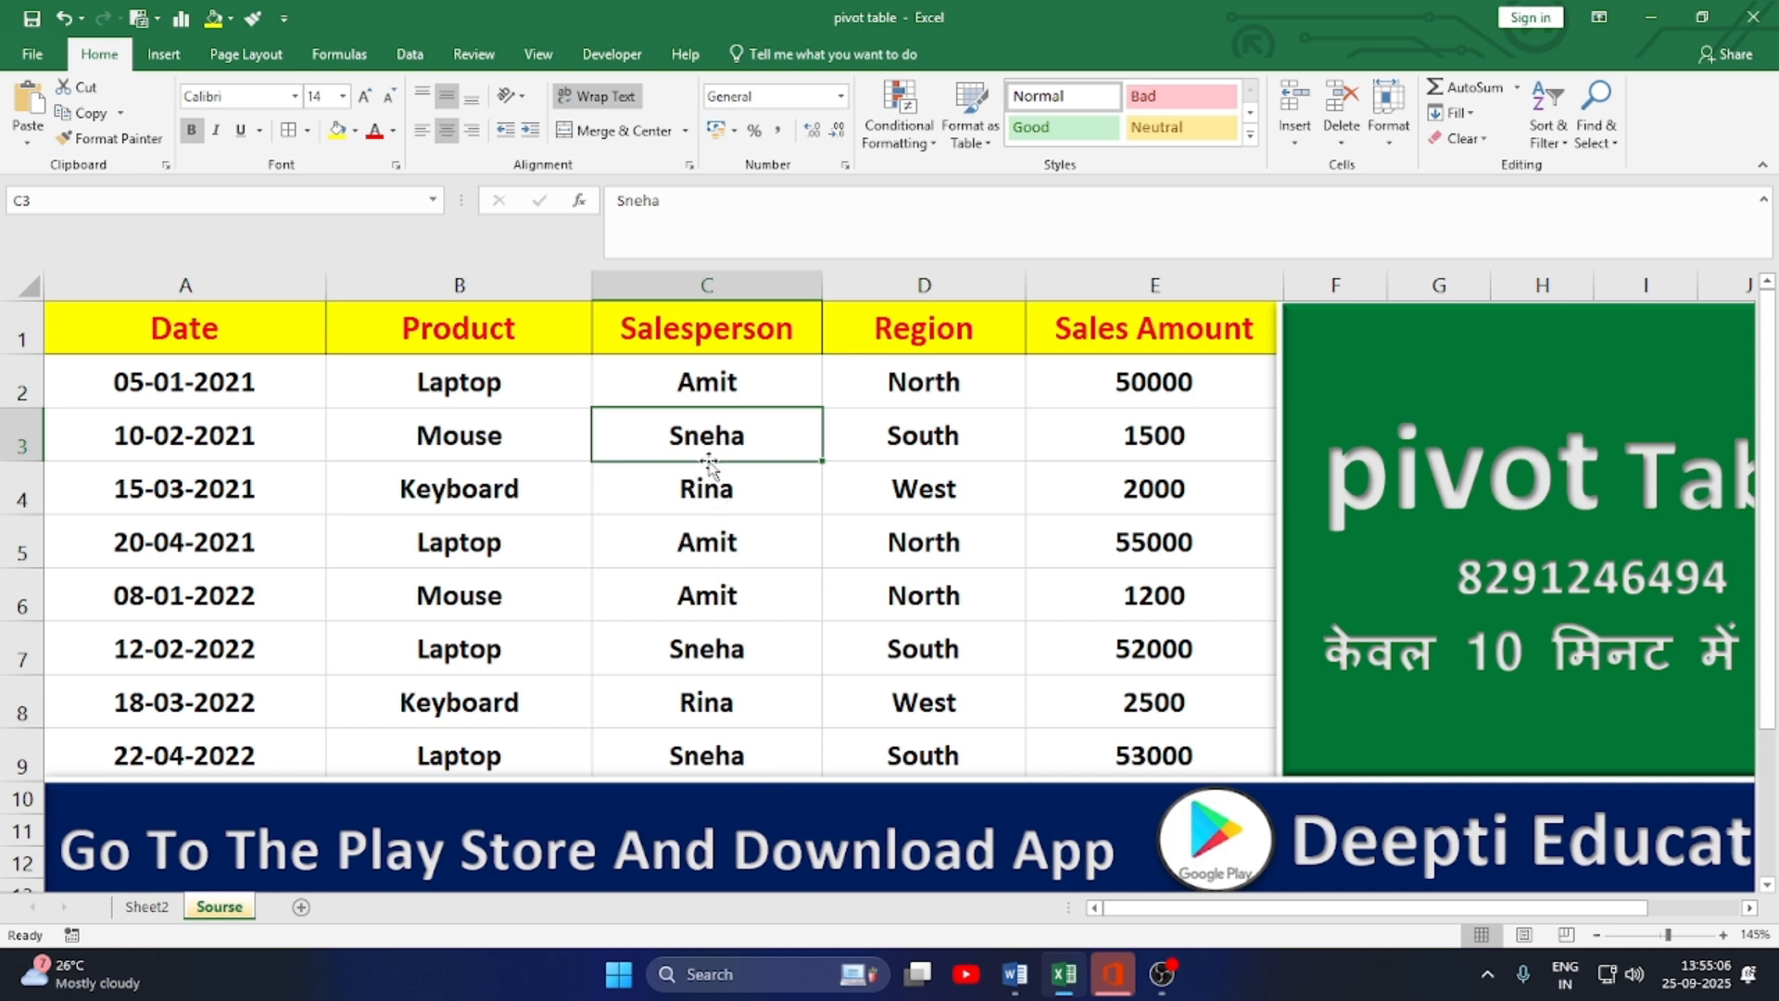
type("Vijay")
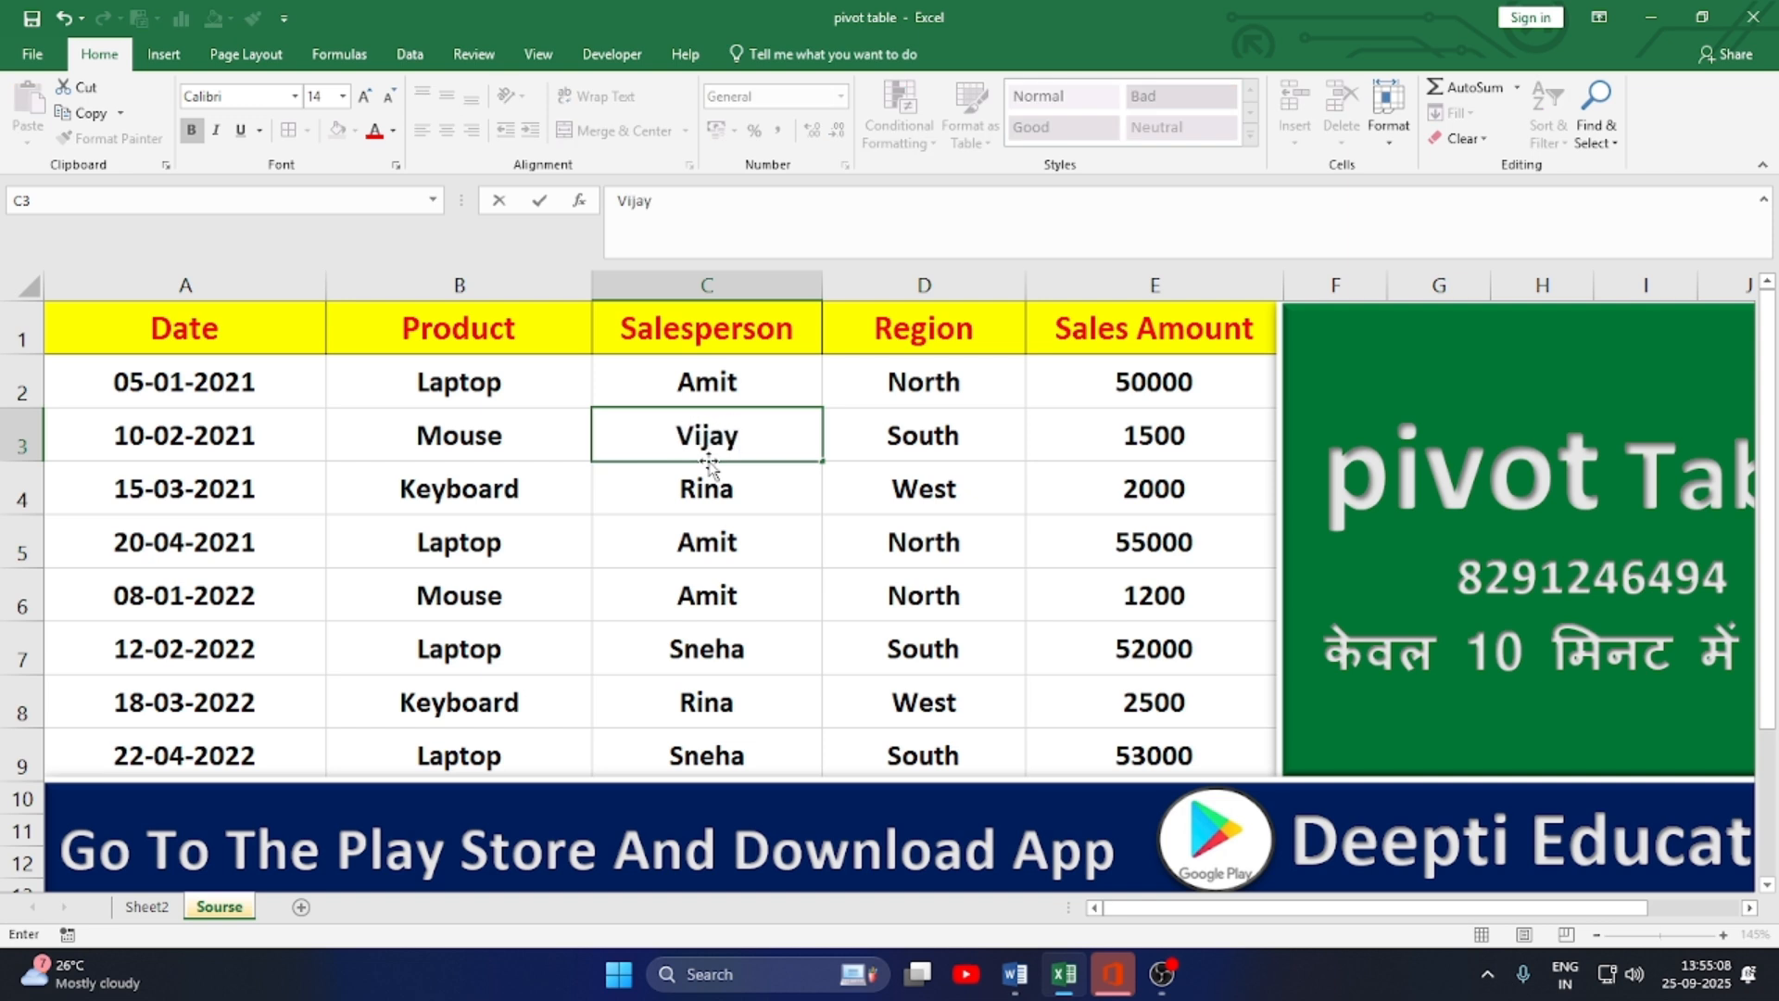
key("Return")
left_click(689, 642)
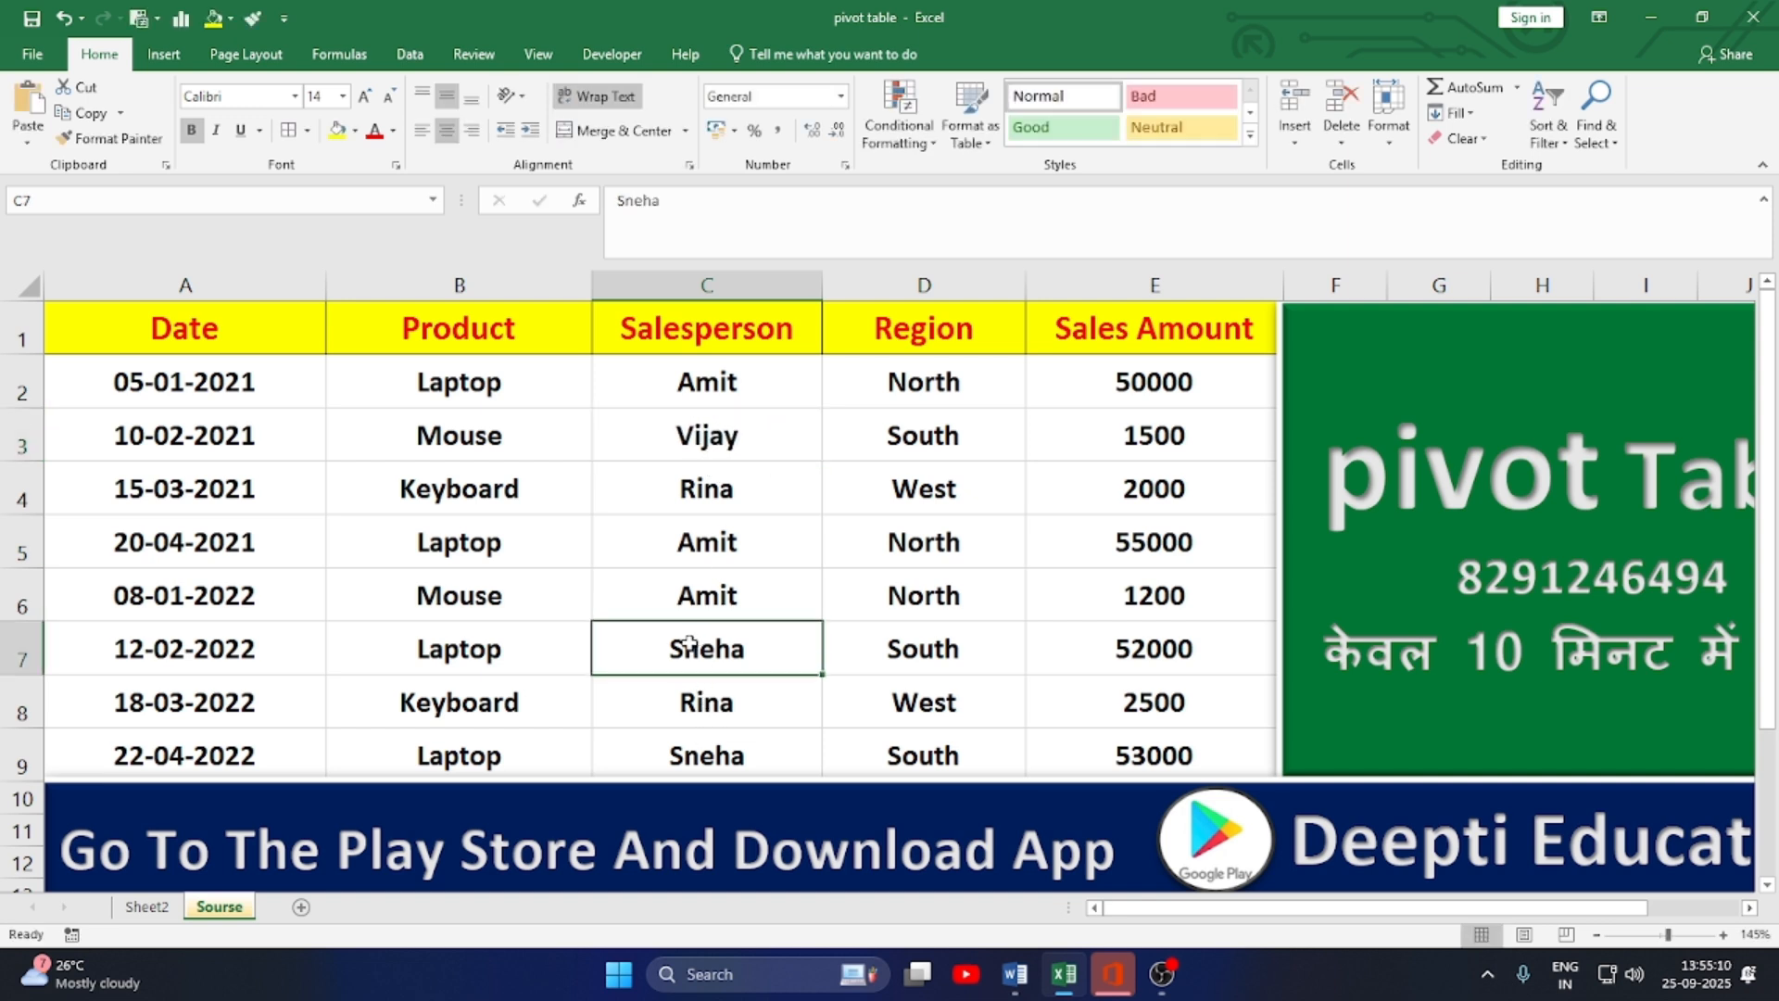
type("Vij")
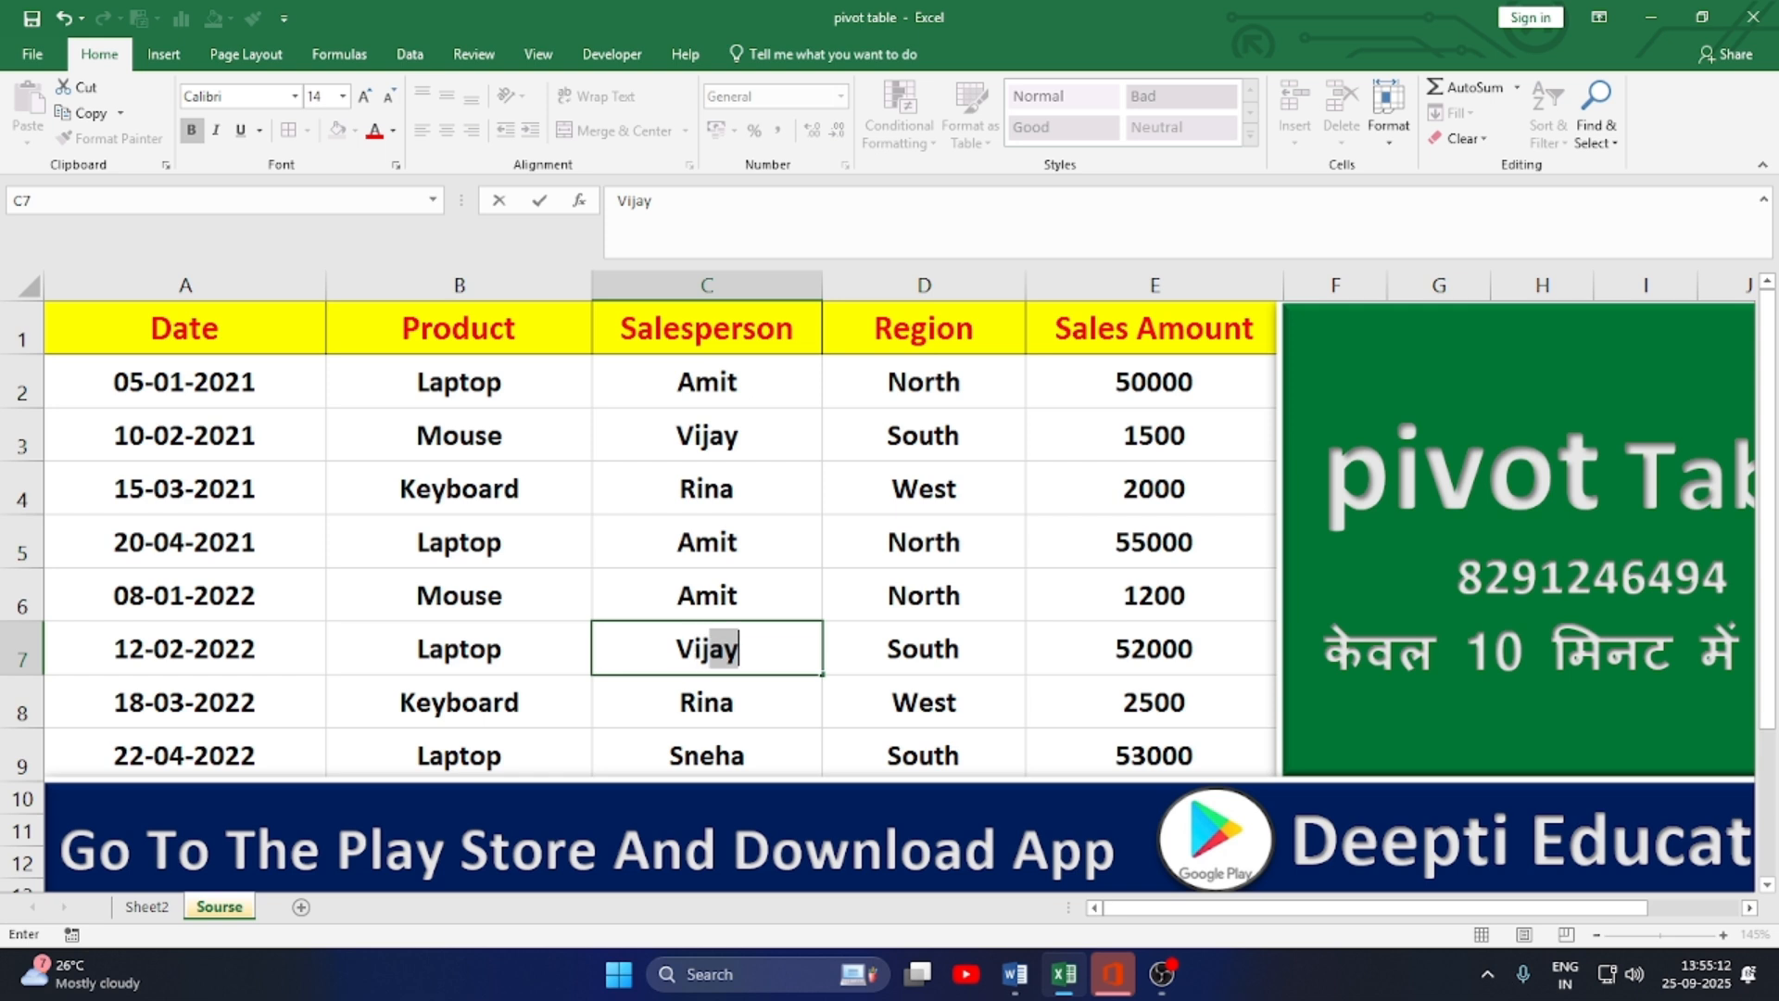
type("ay")
left_click(689, 758)
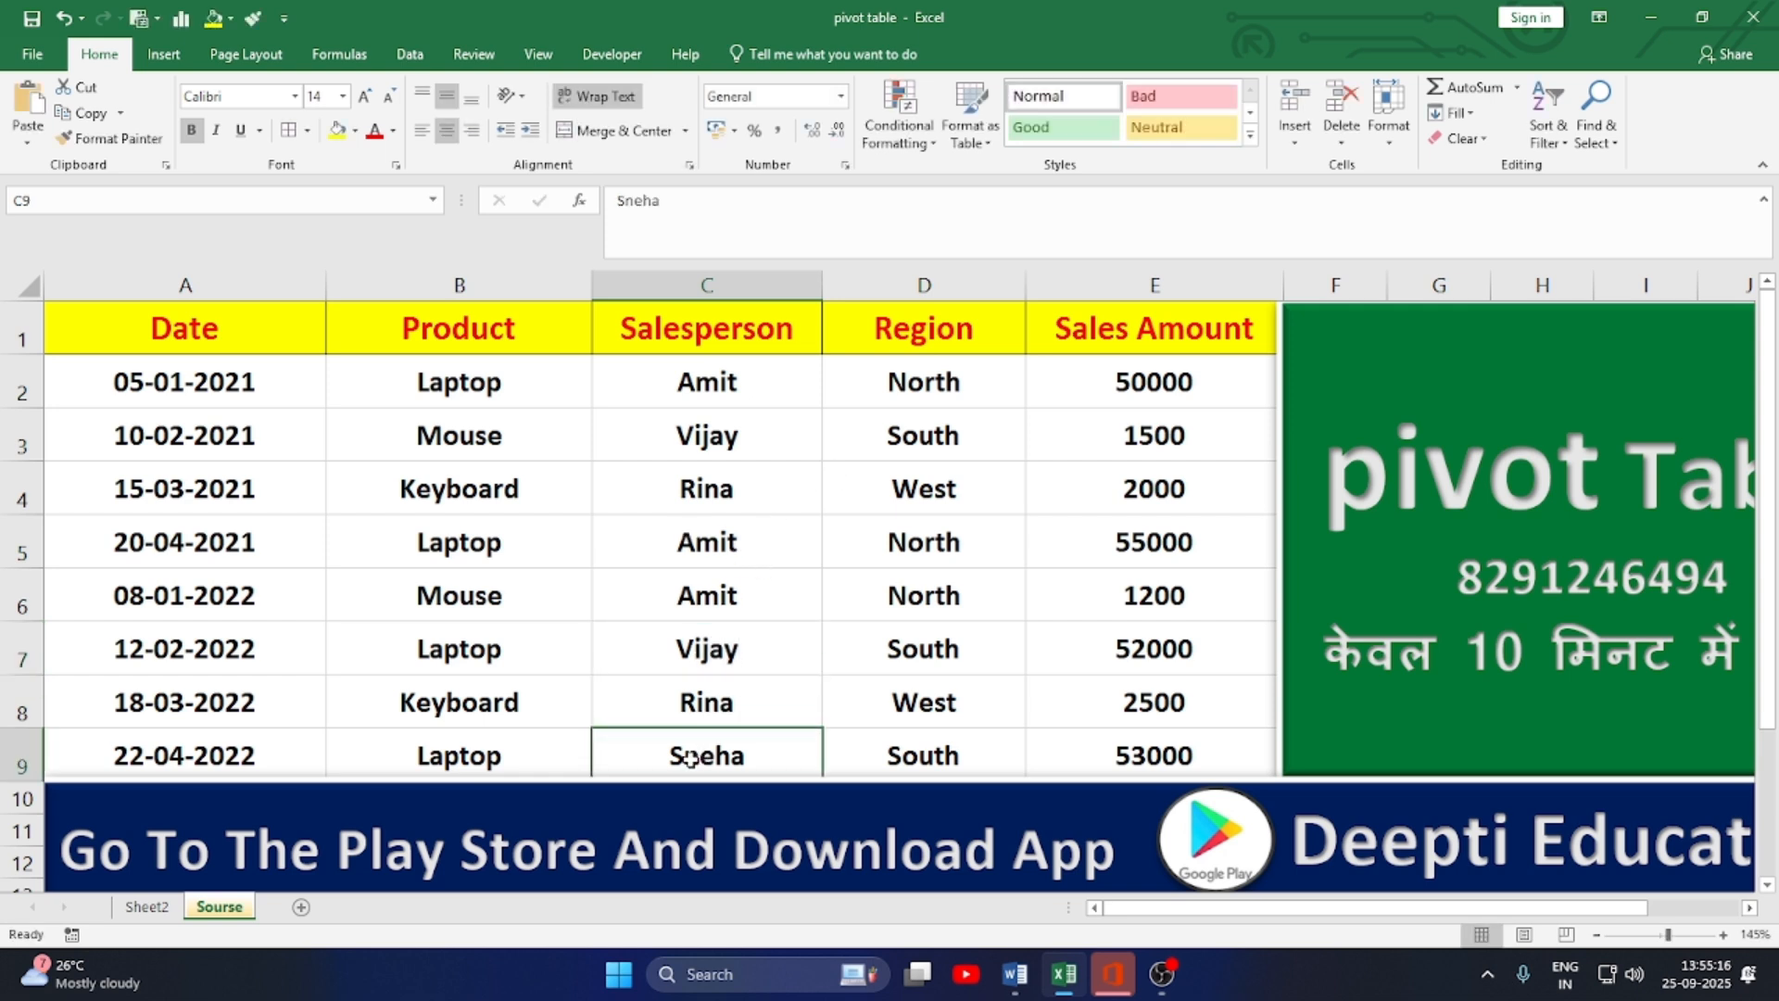
type("Vijay")
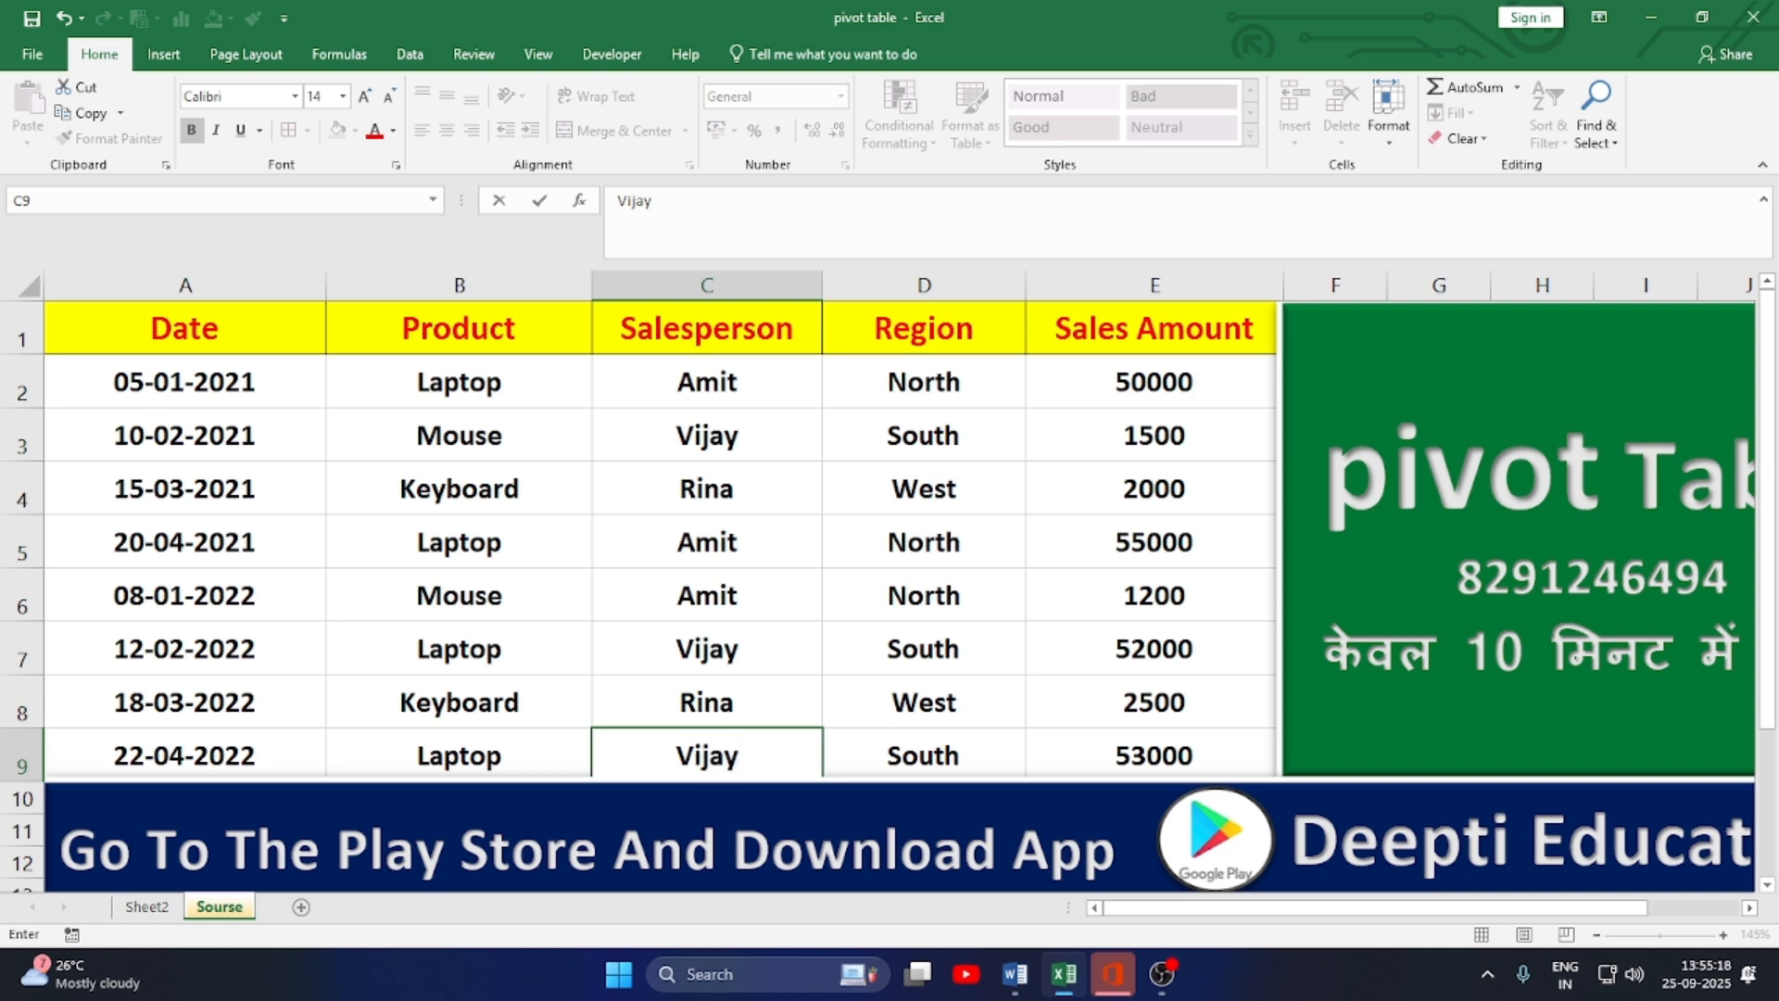
- Set the Sales Amount in cell E9 of the source data to 50000
left_click(1136, 760)
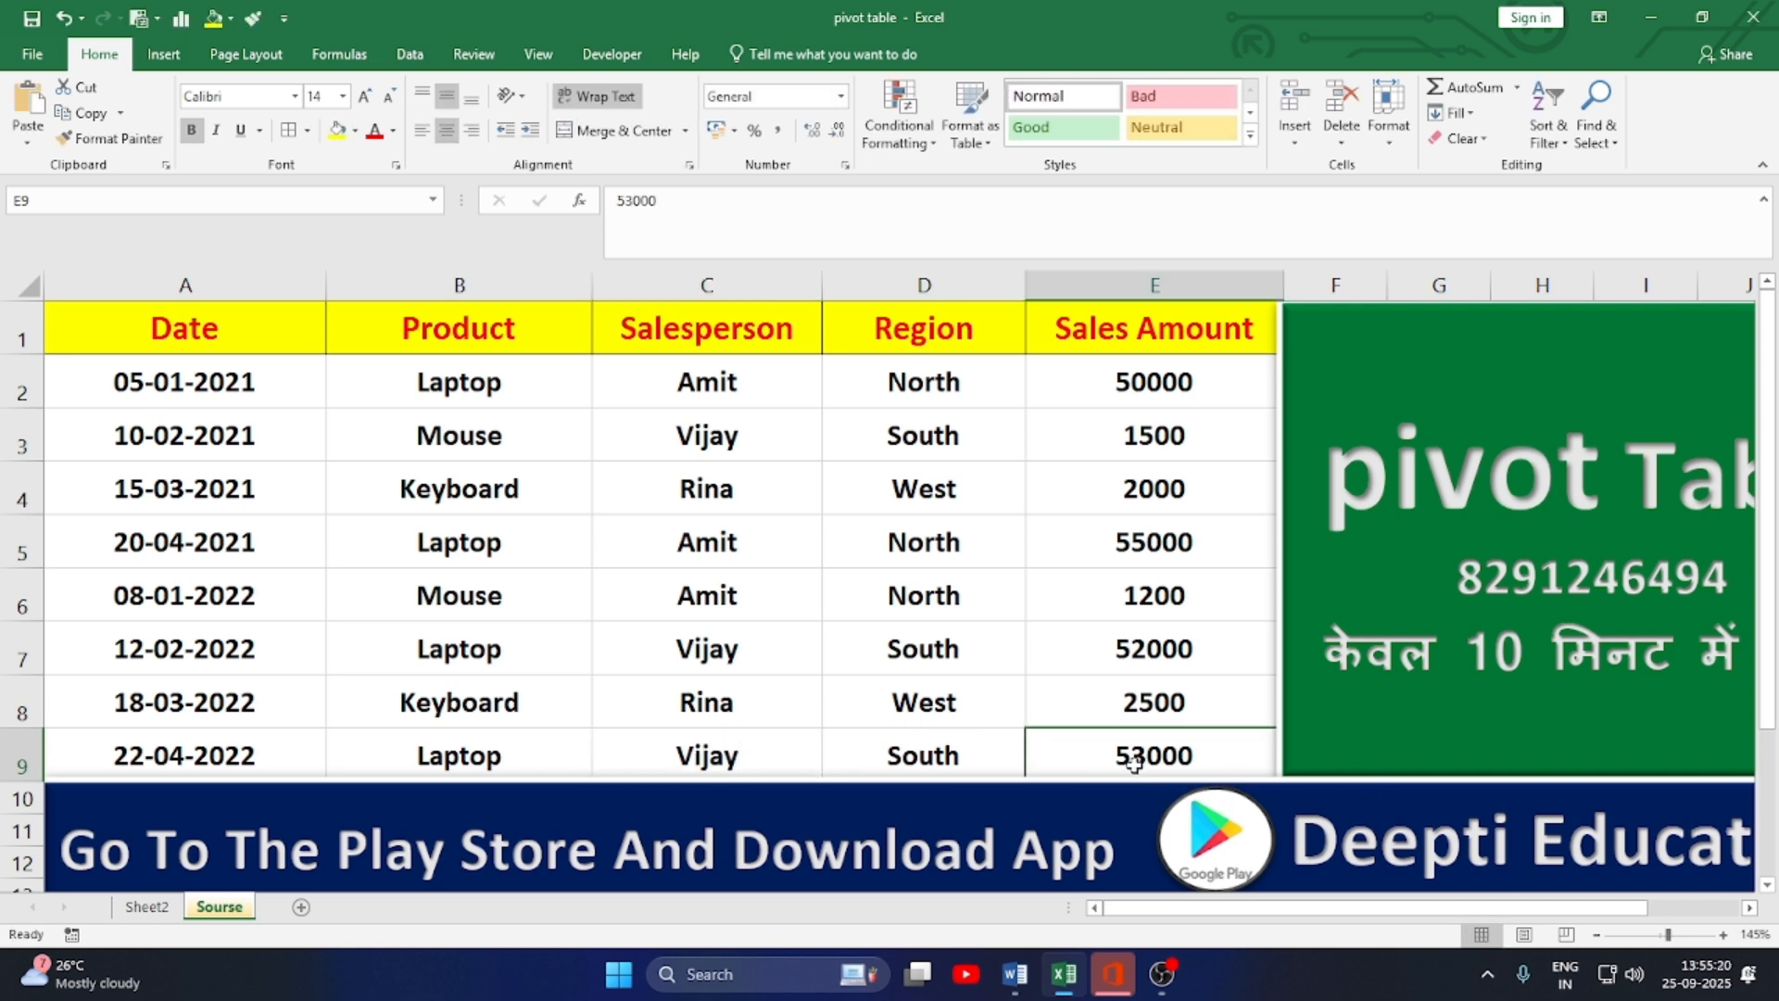
type("50000")
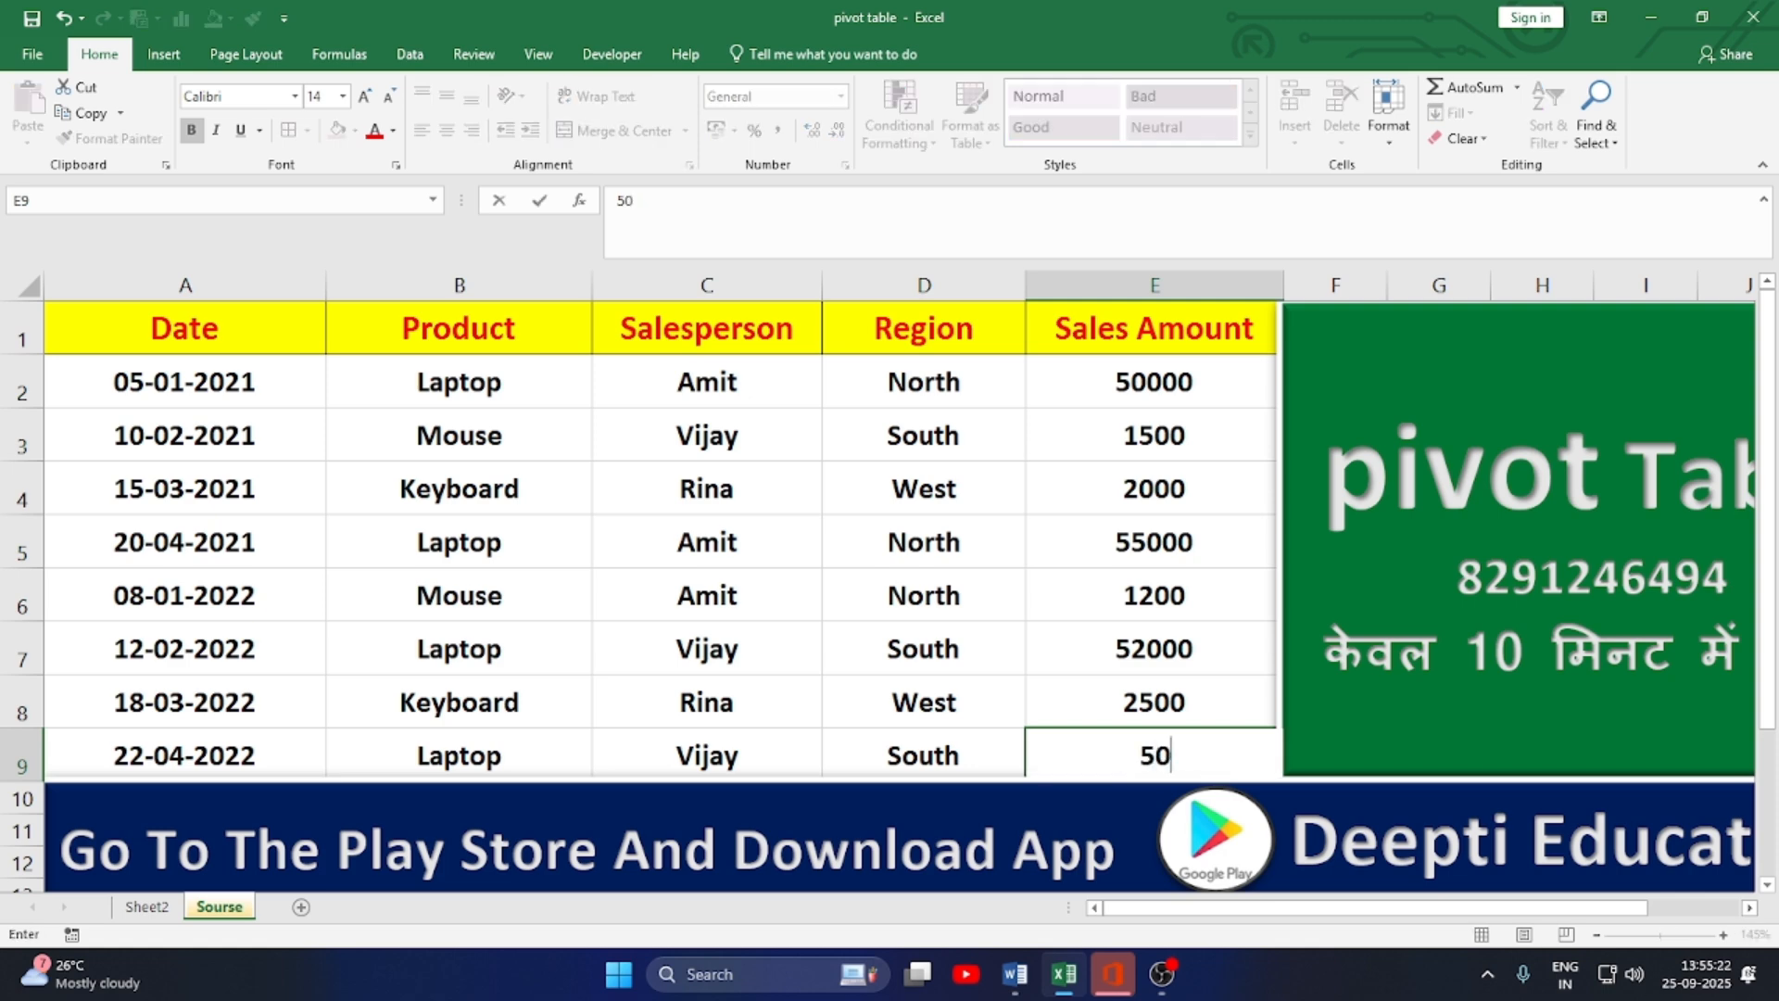
left_click(862, 667)
- Refresh the PivotTable on Sheet2 with the edited source data
left_click(147, 906)
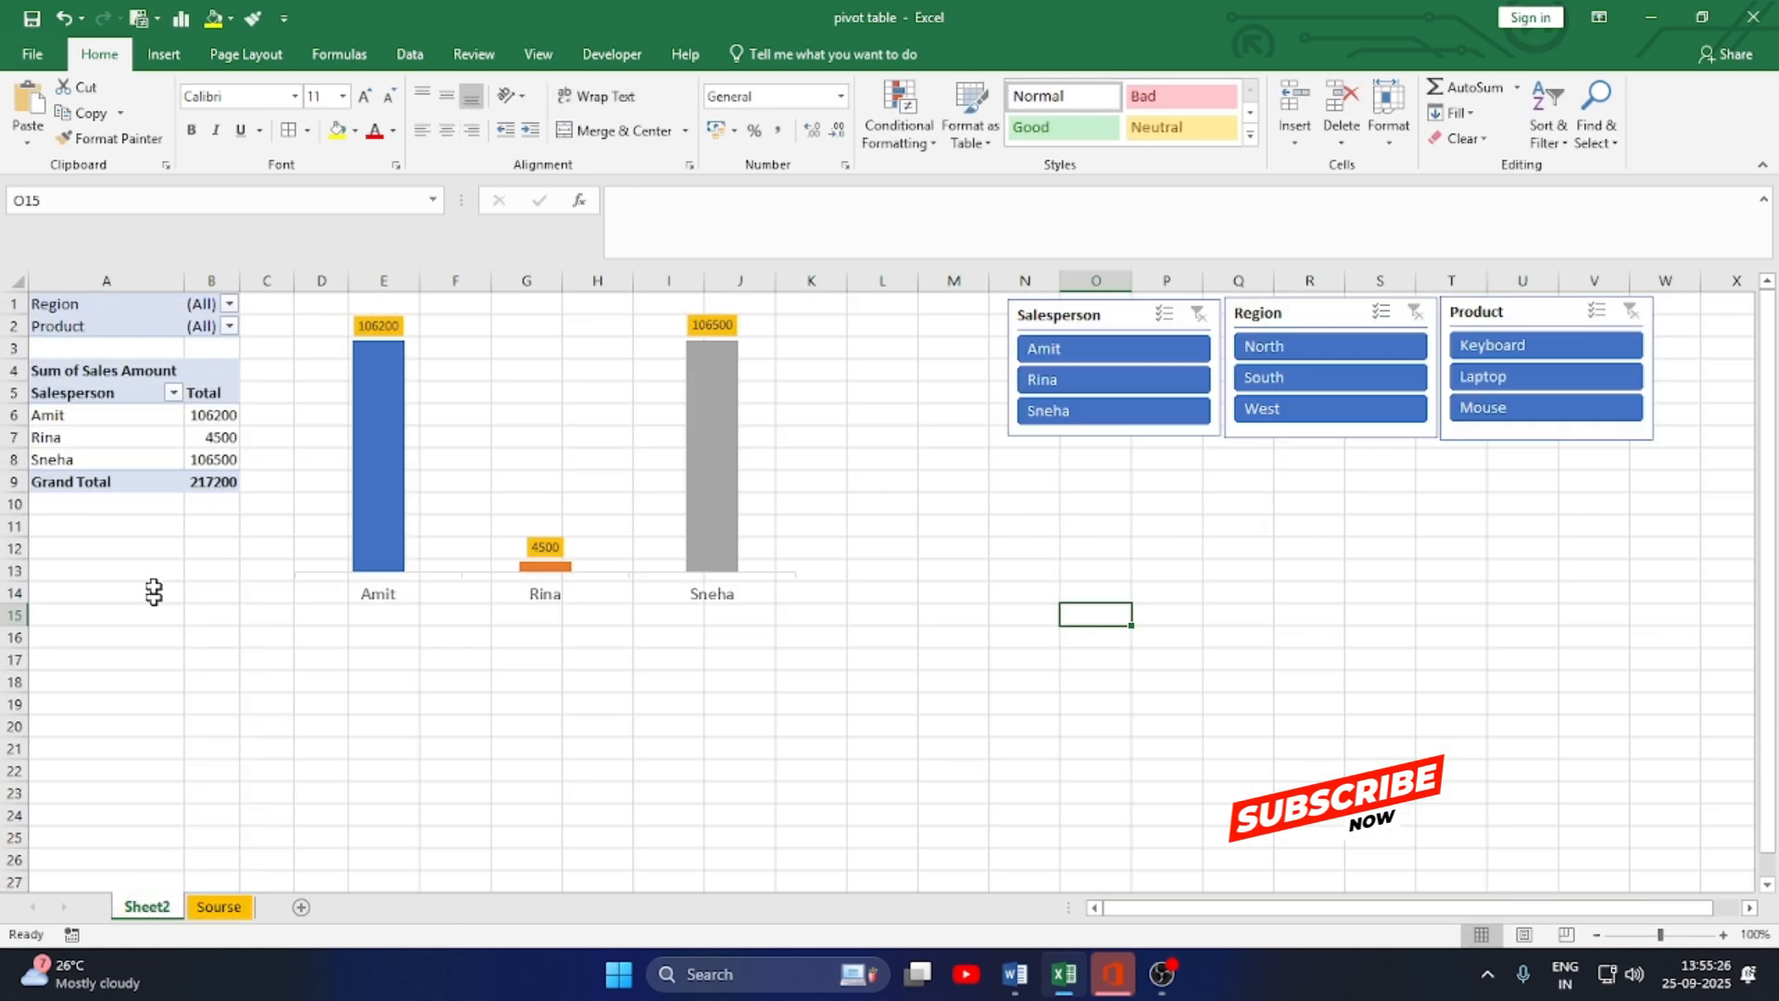
right_click(142, 446)
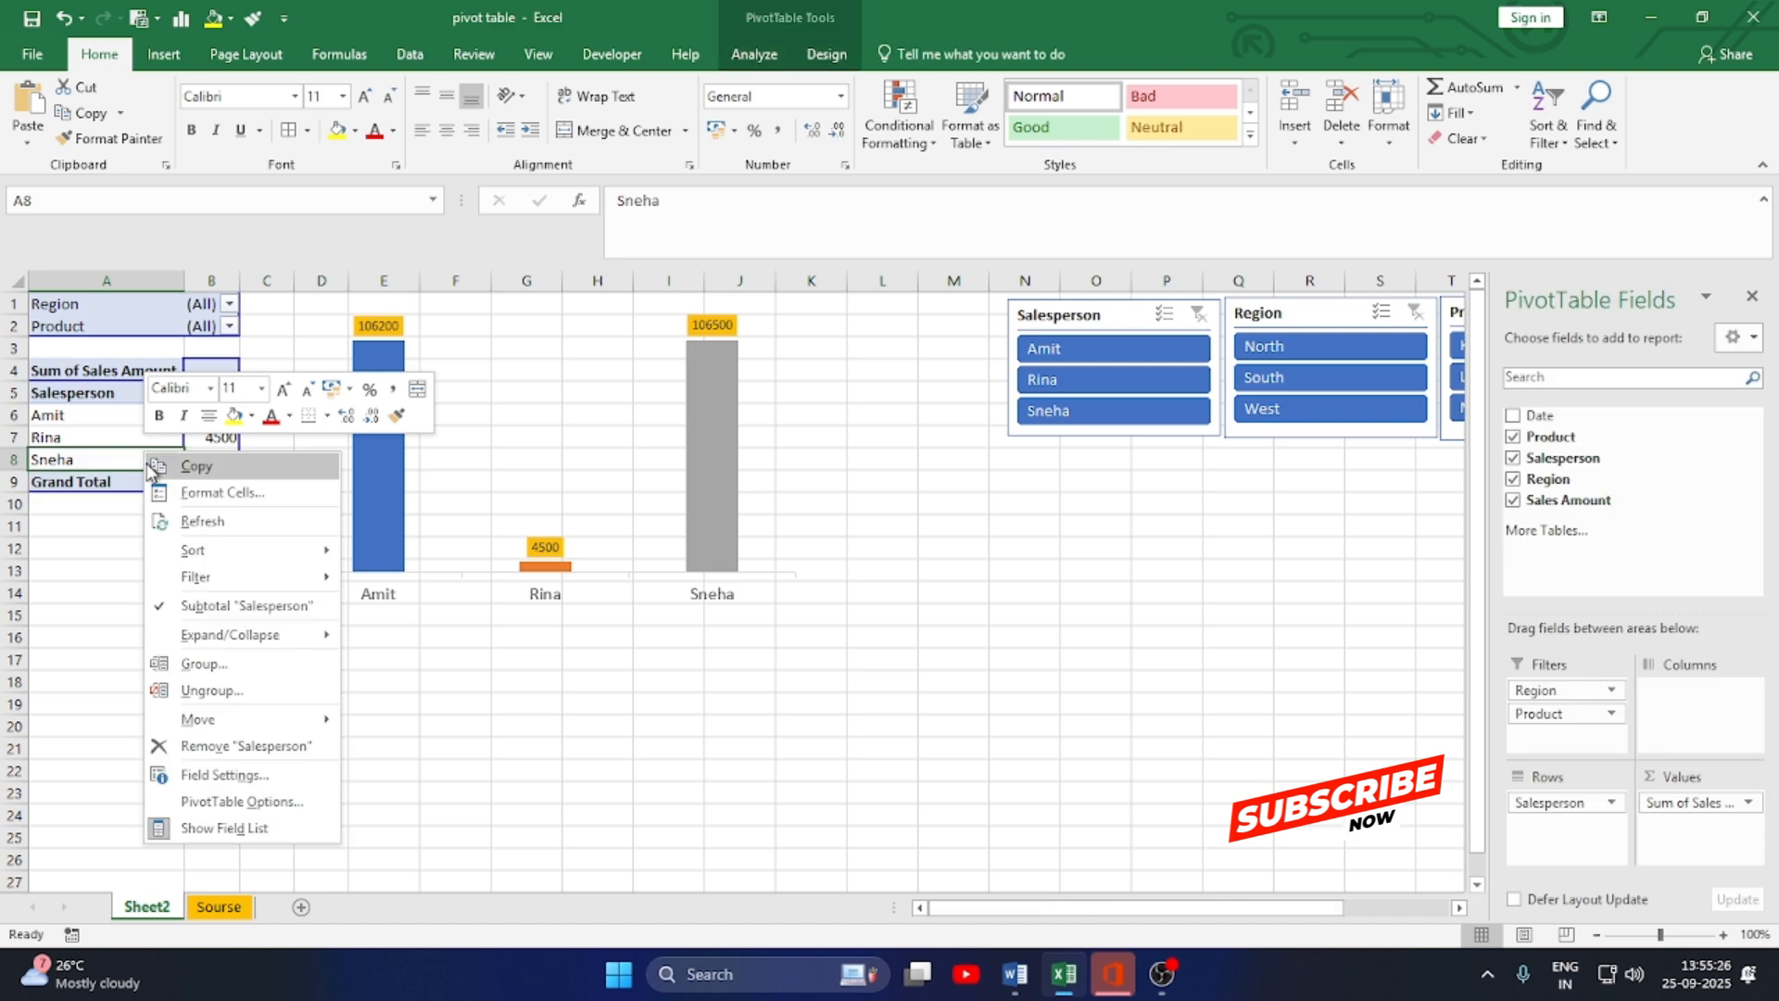
left_click(203, 517)
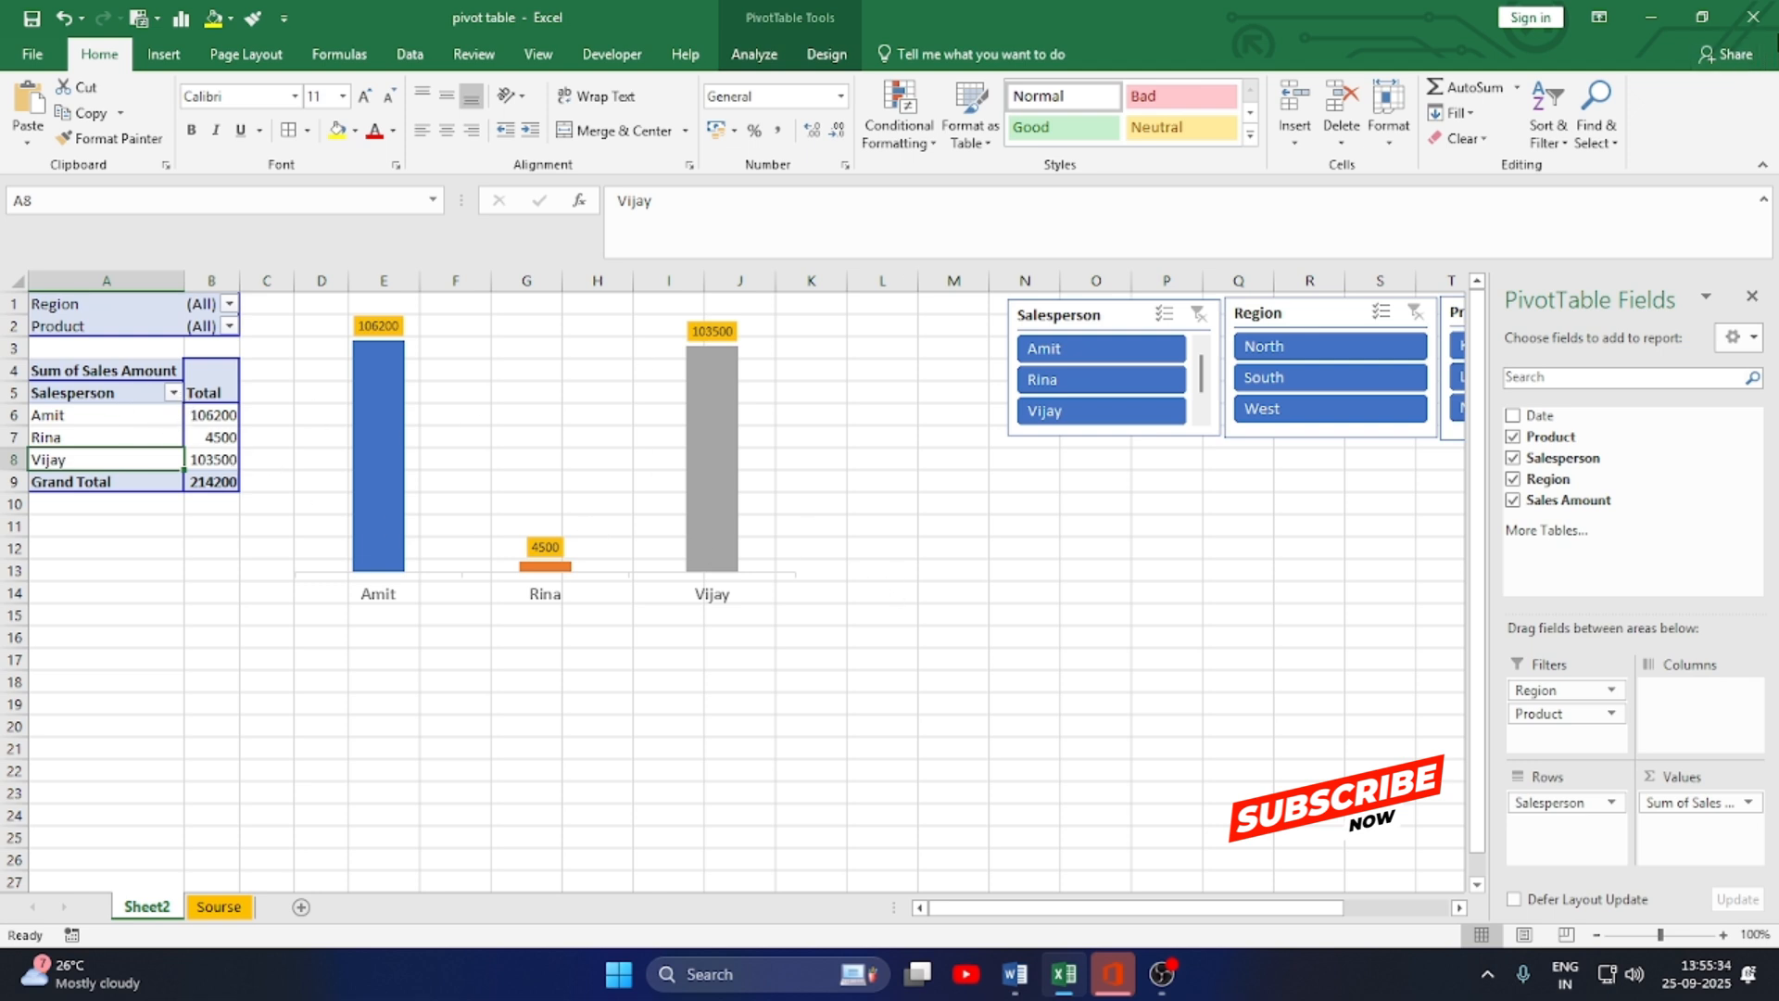
- Hide the PivotTable field list and check the items in the Salesperson filter without changing them
left_click(1752, 297)
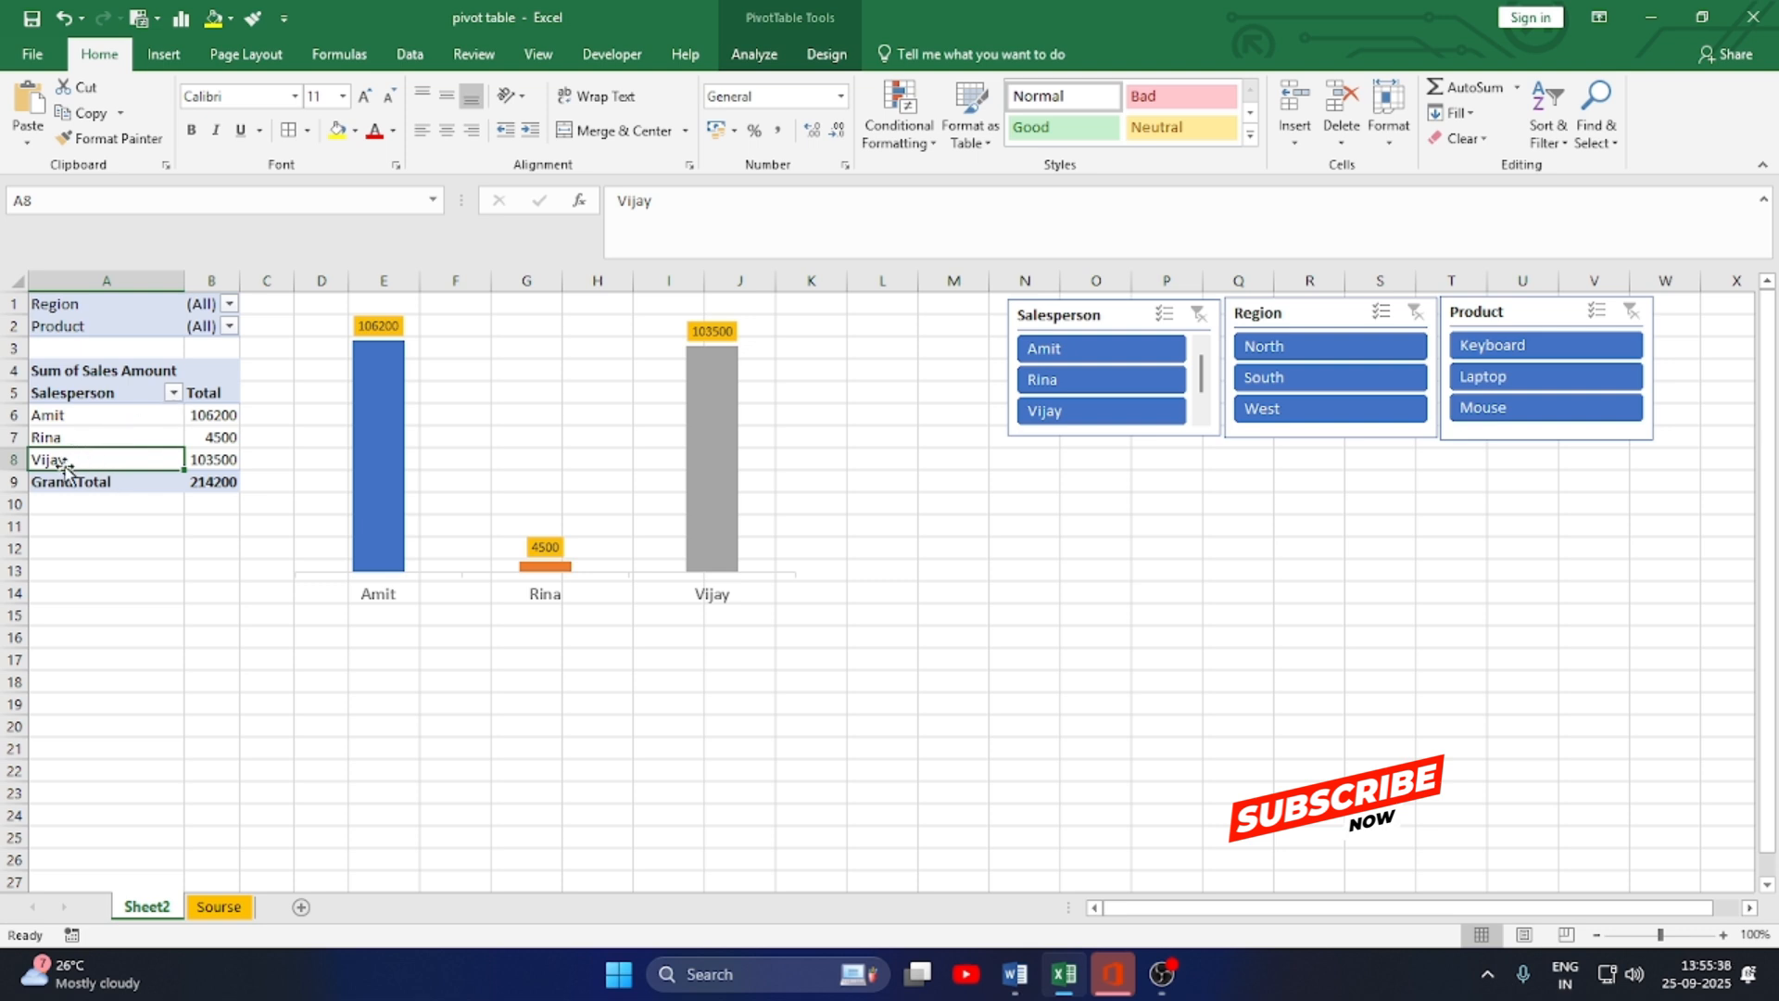
left_click(174, 393)
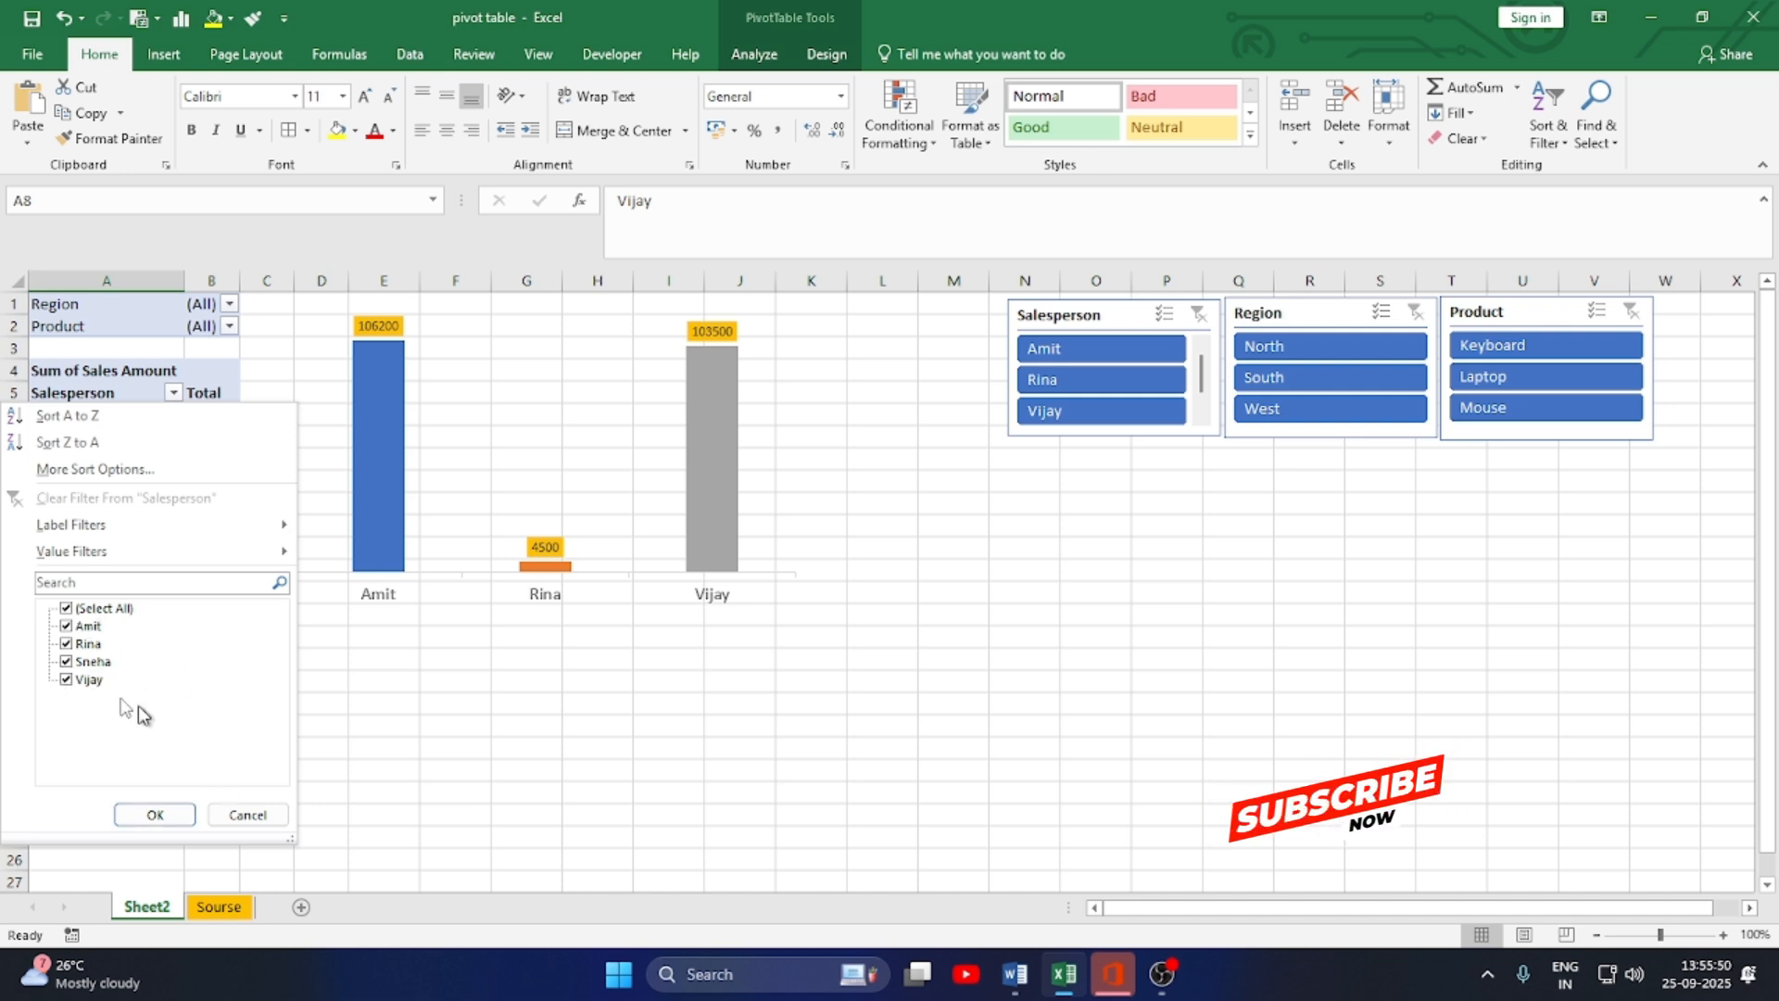
left_click(246, 816)
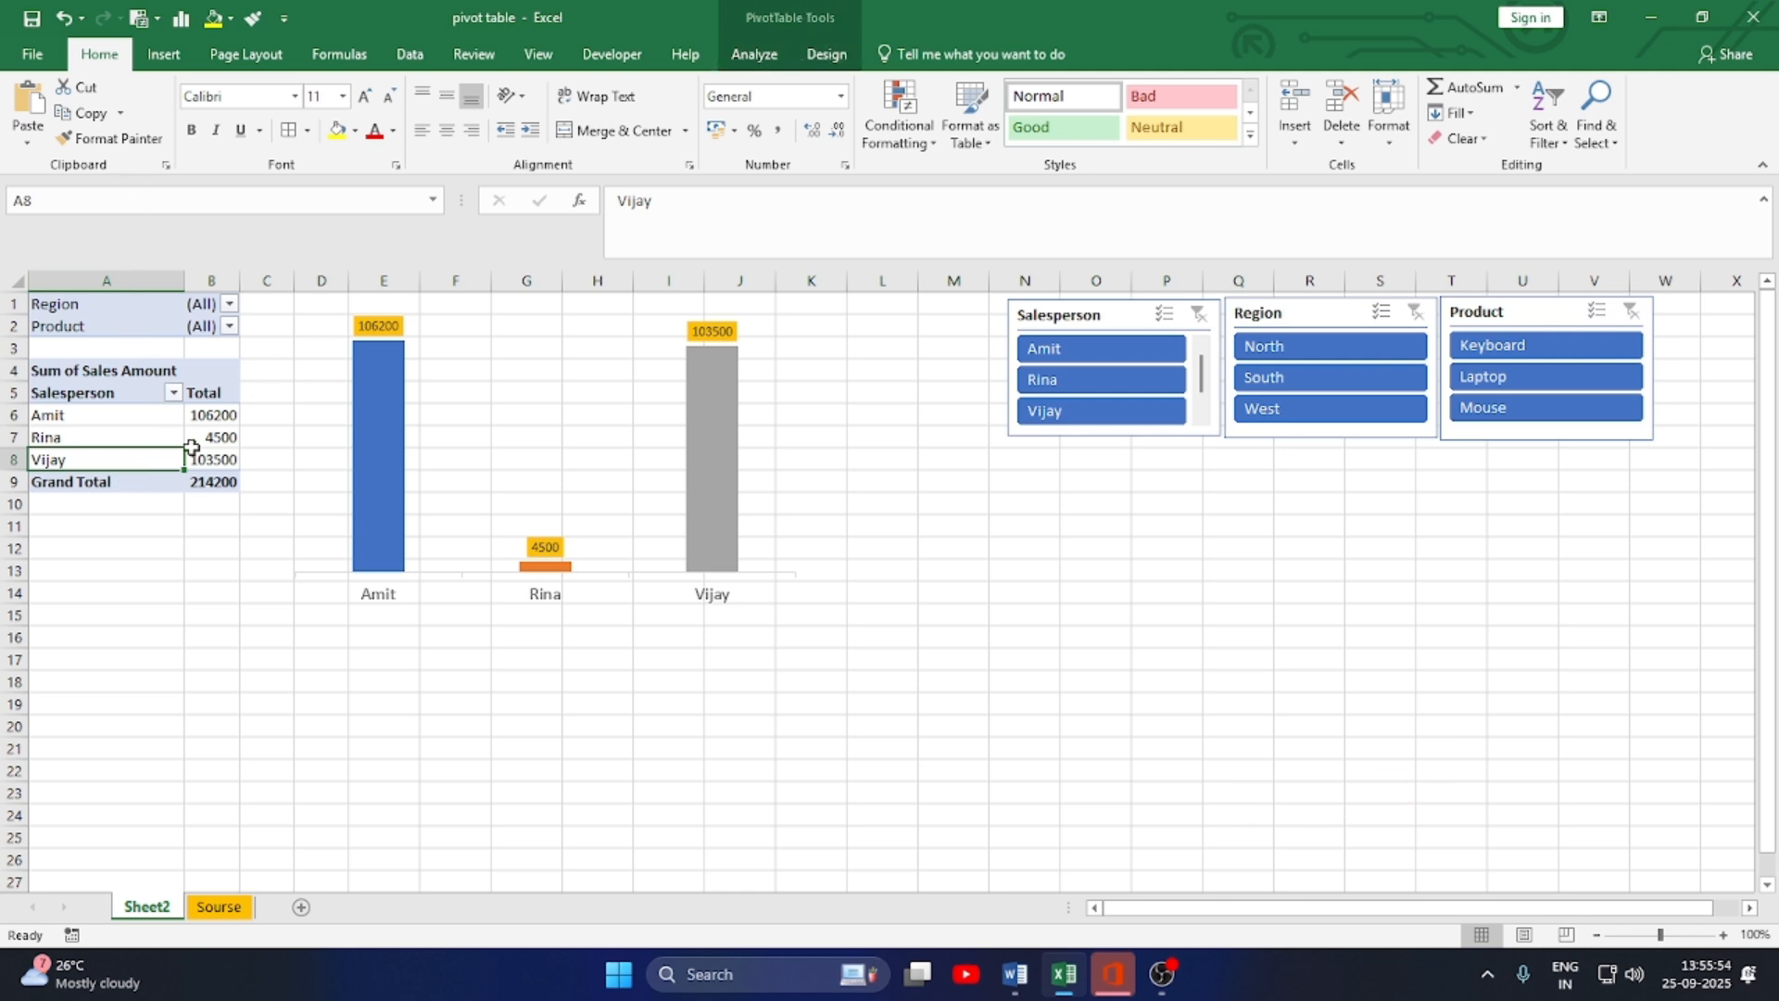
left_click(751, 46)
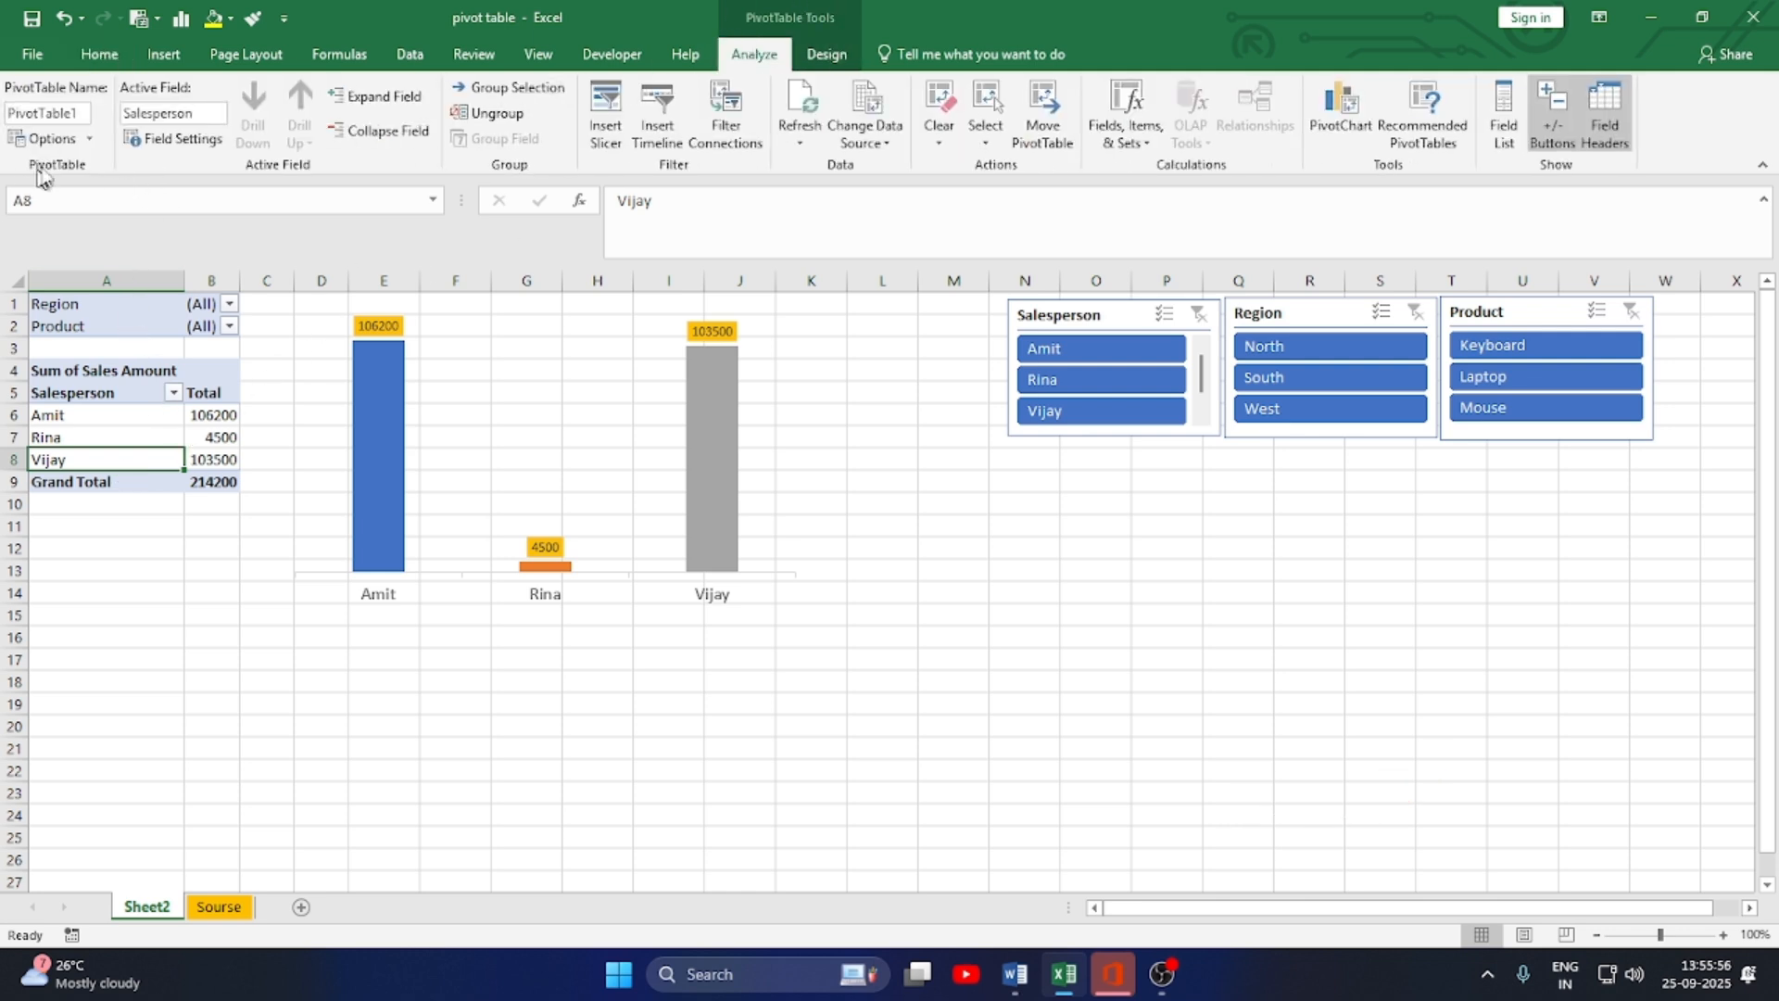
left_click(93, 141)
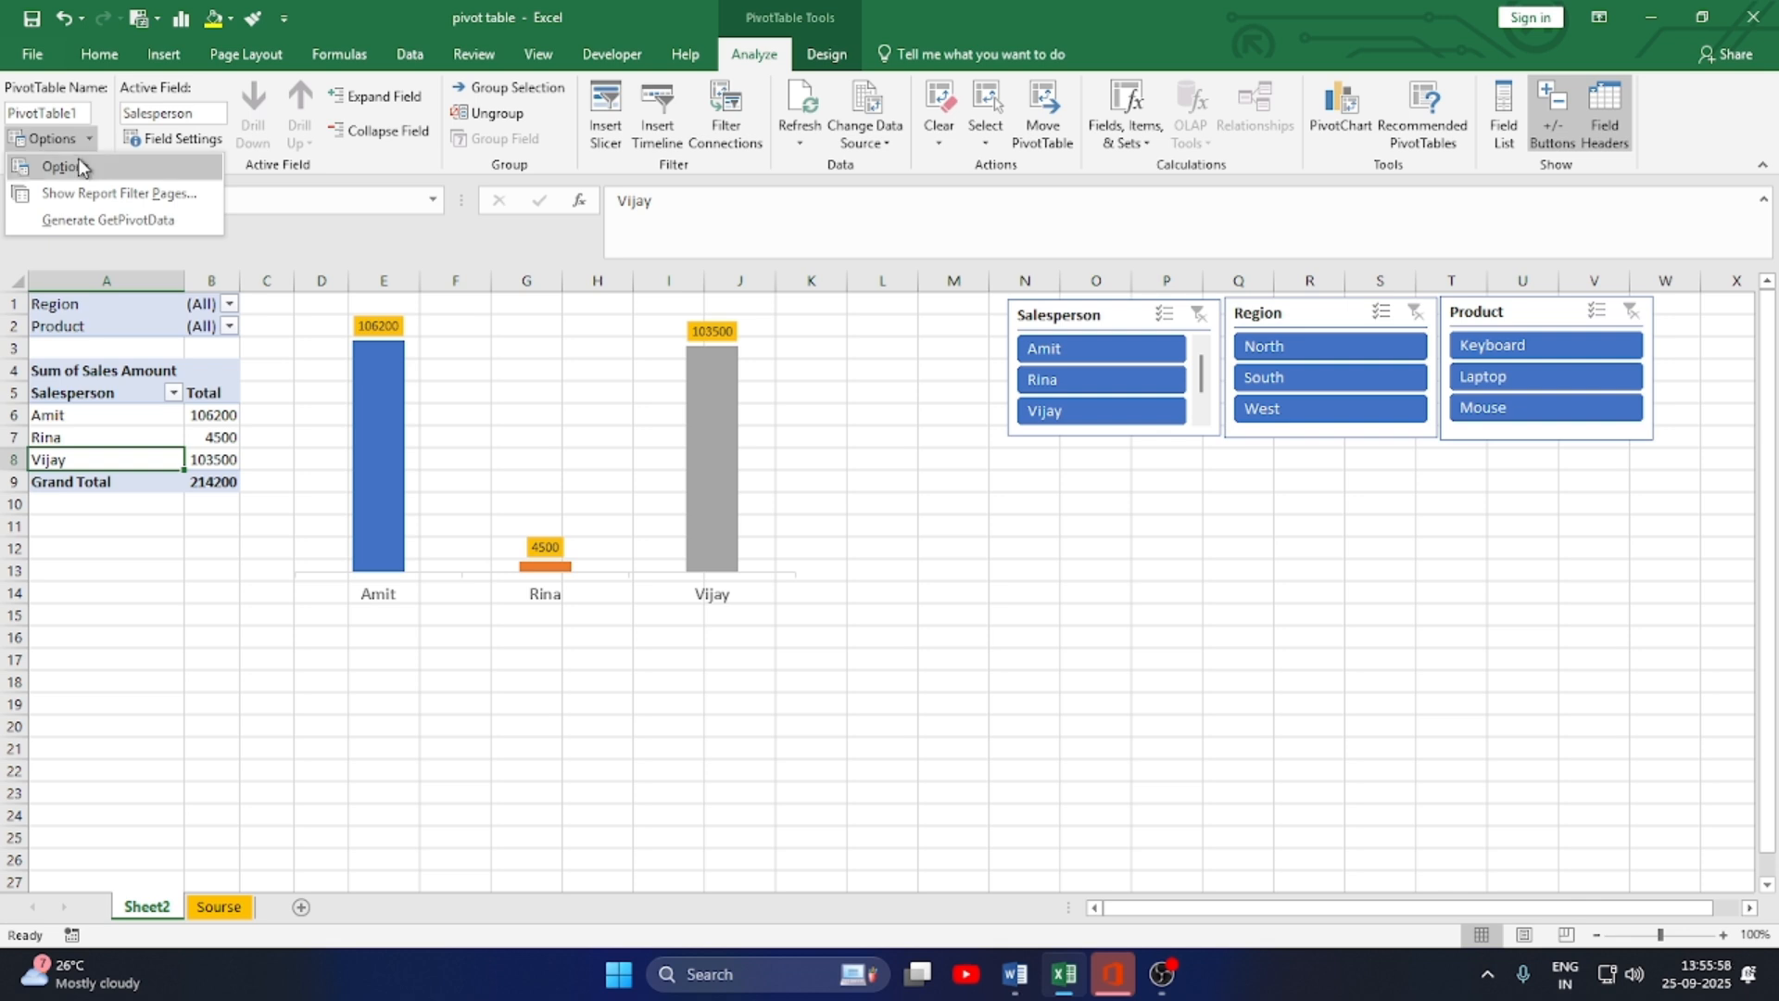
left_click(80, 164)
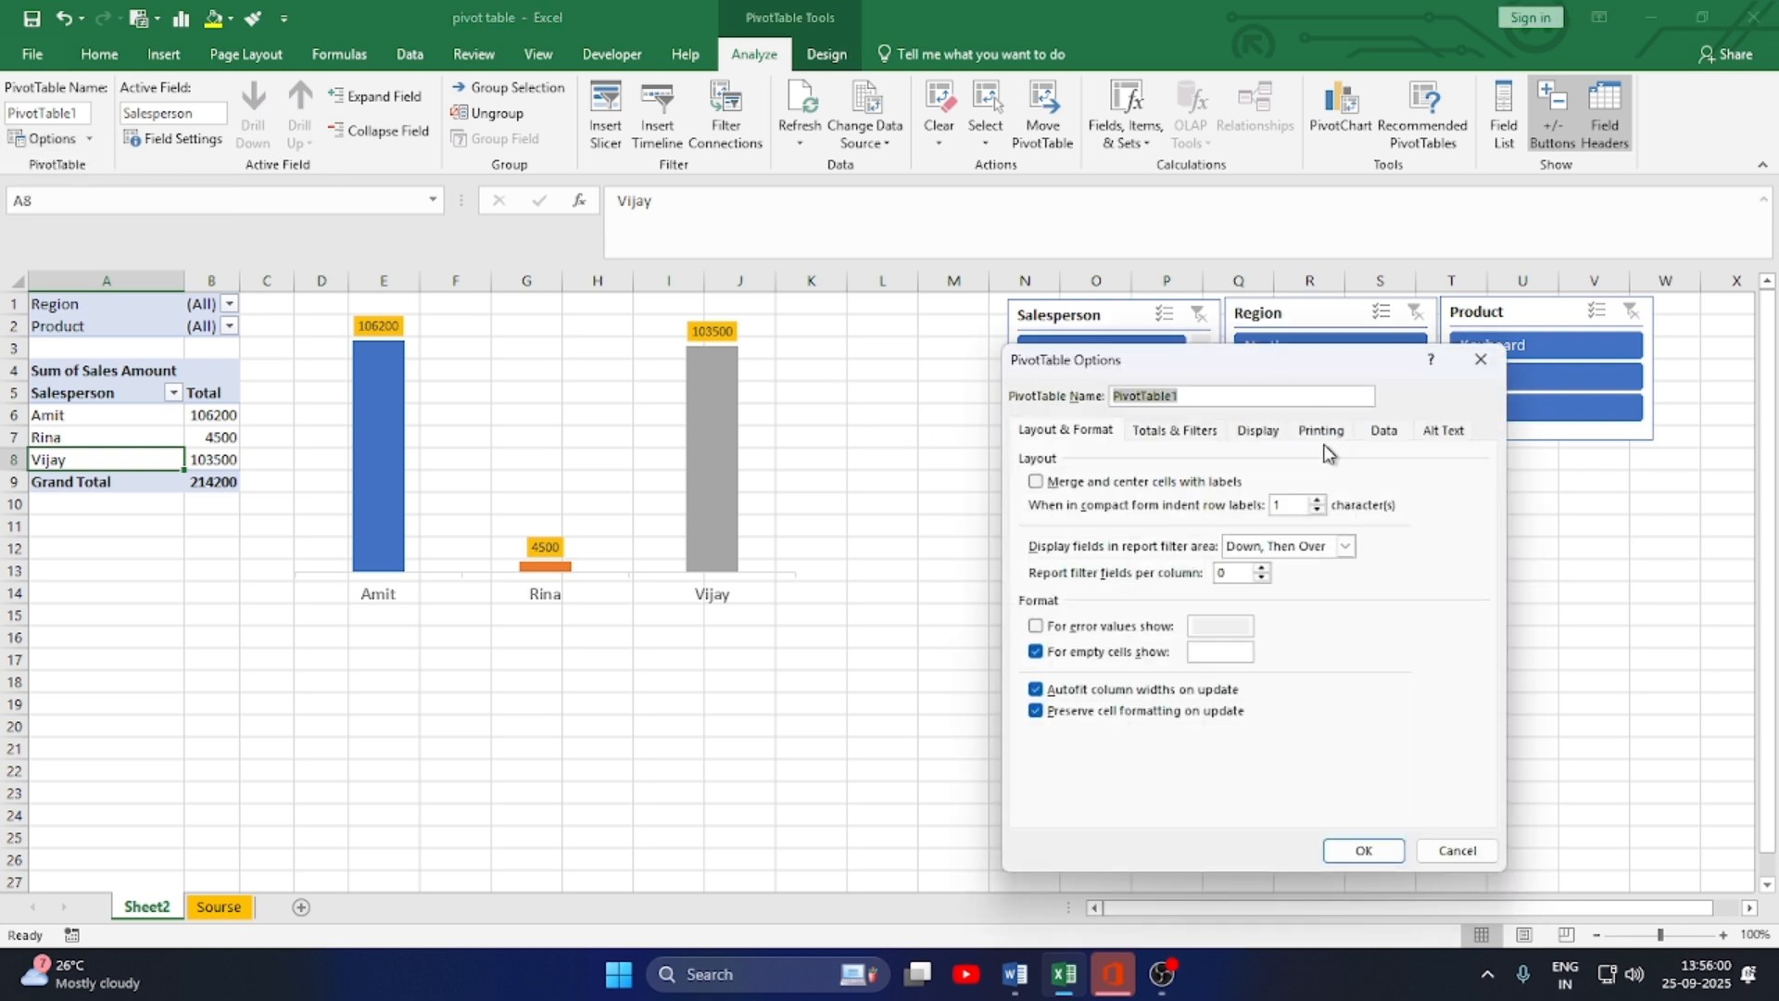
left_click(1377, 438)
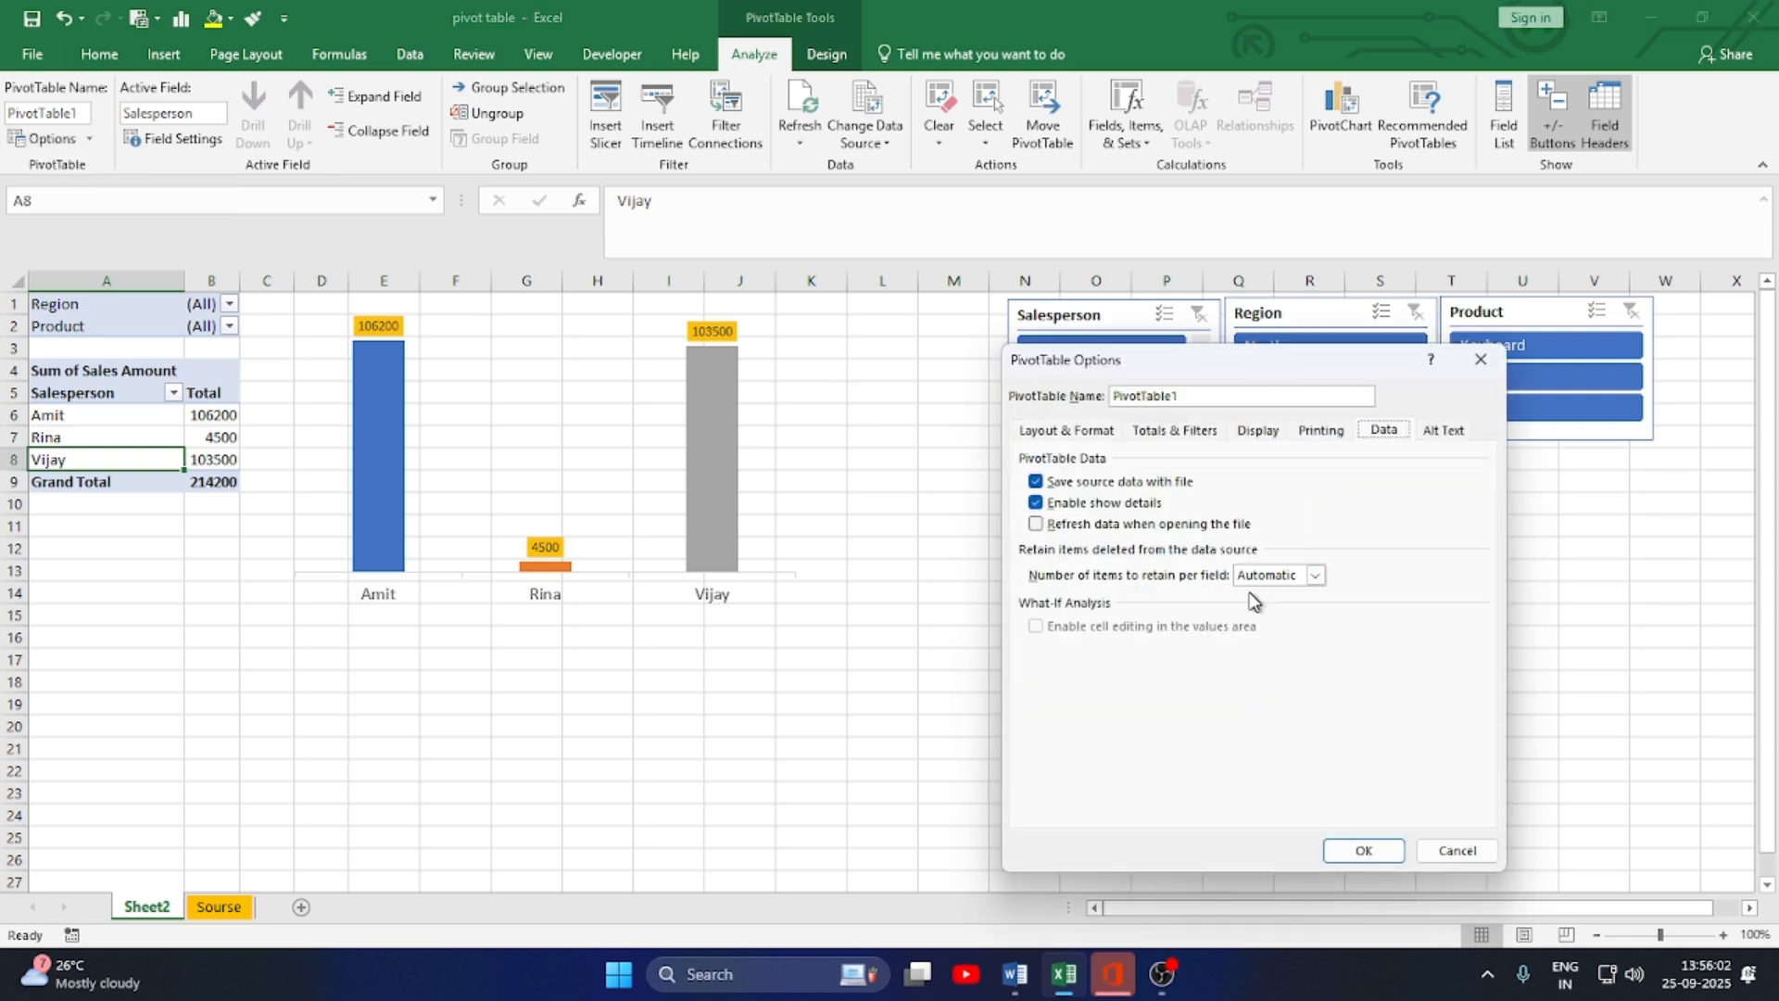
left_click(1480, 359)
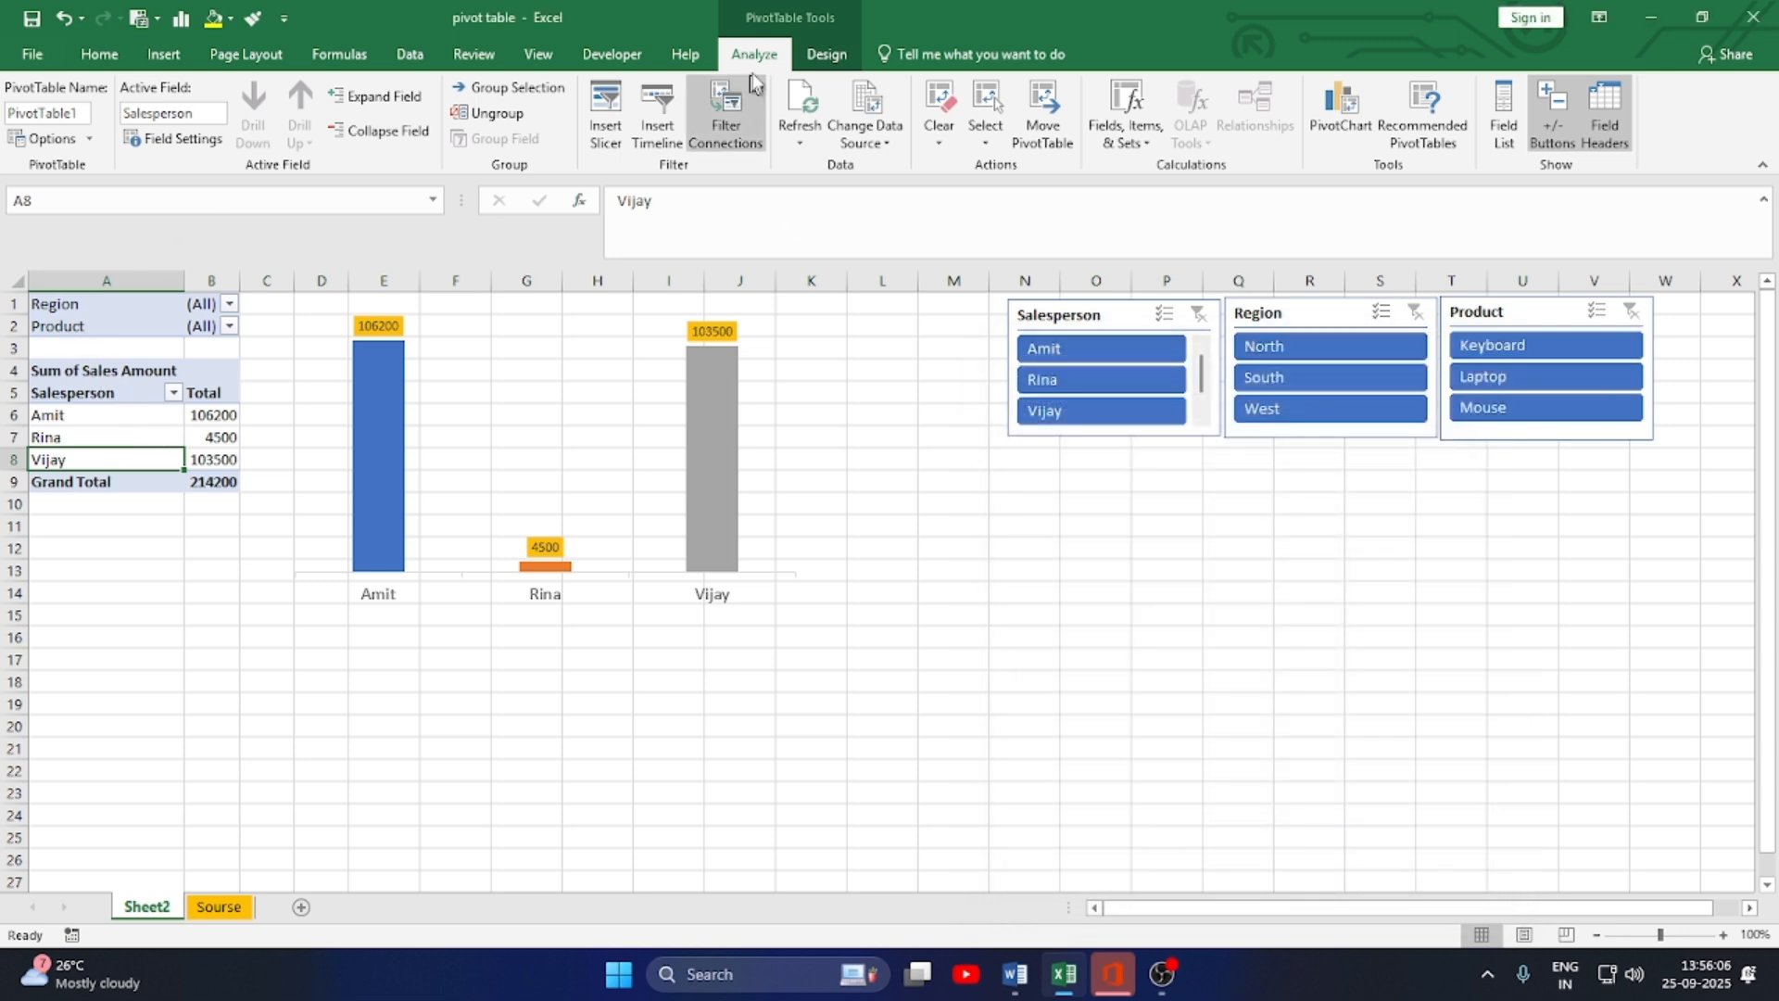
- In the PivotTable's data options, set the number of deleted items to retain per field to None
left_click(90, 141)
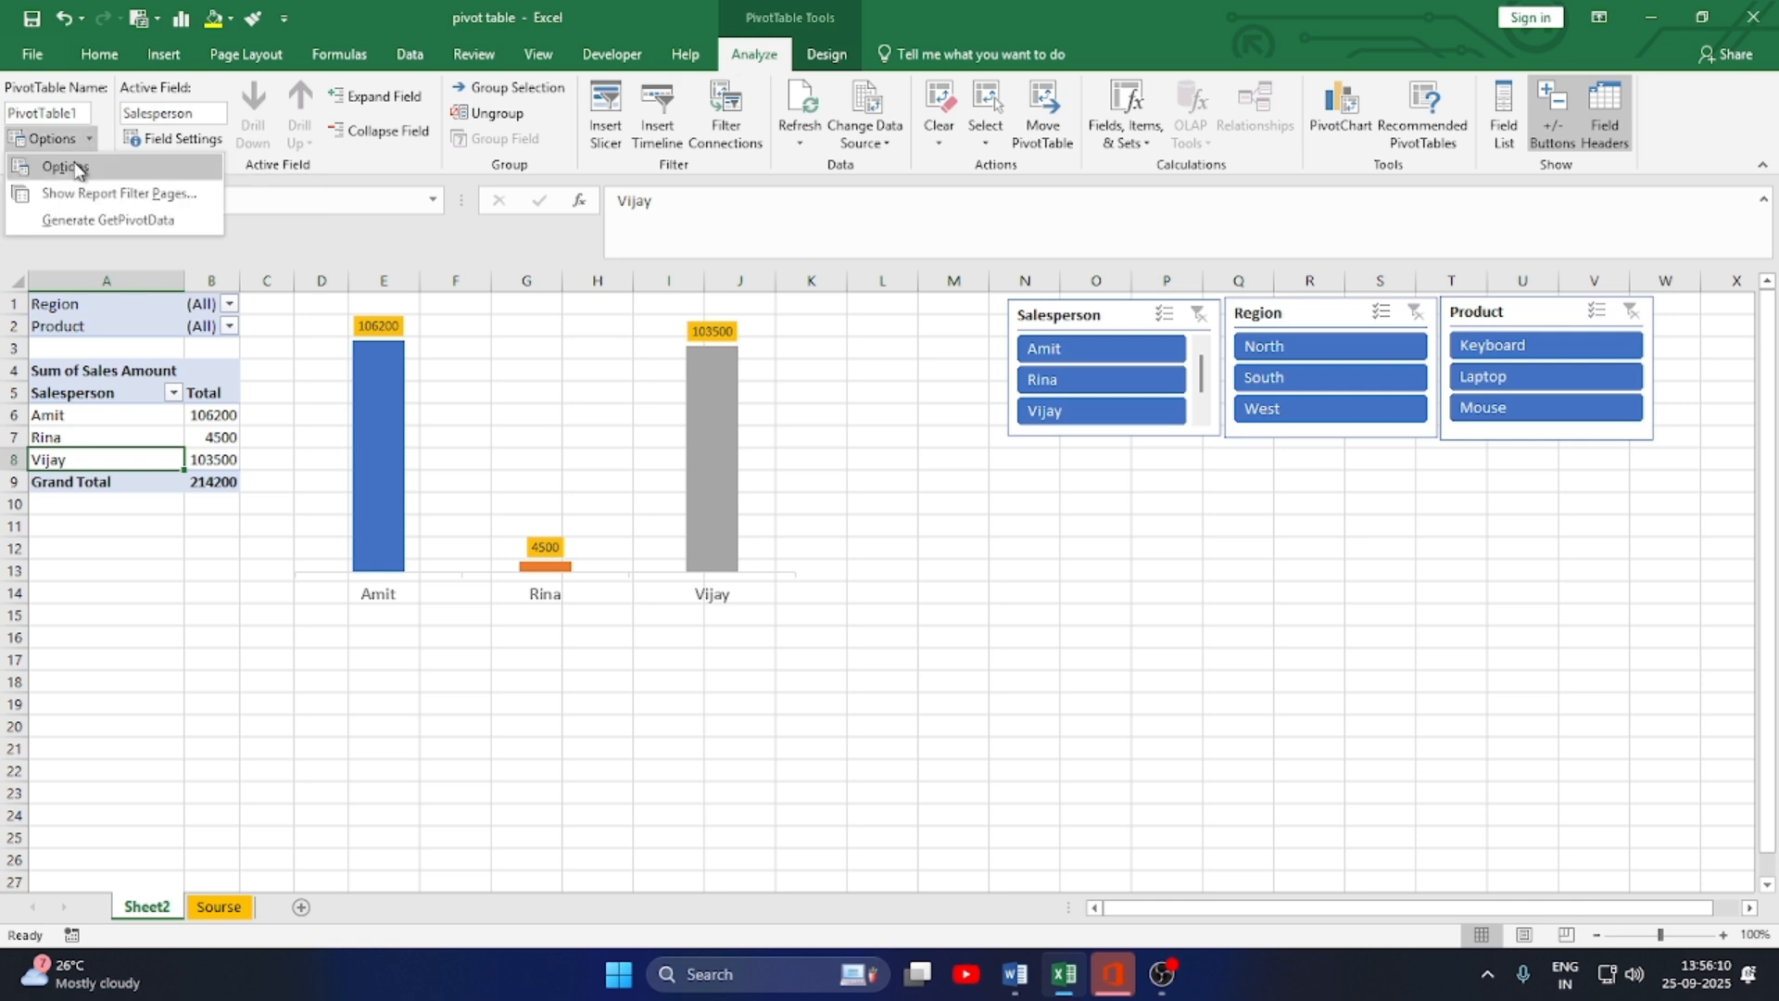
left_click(57, 165)
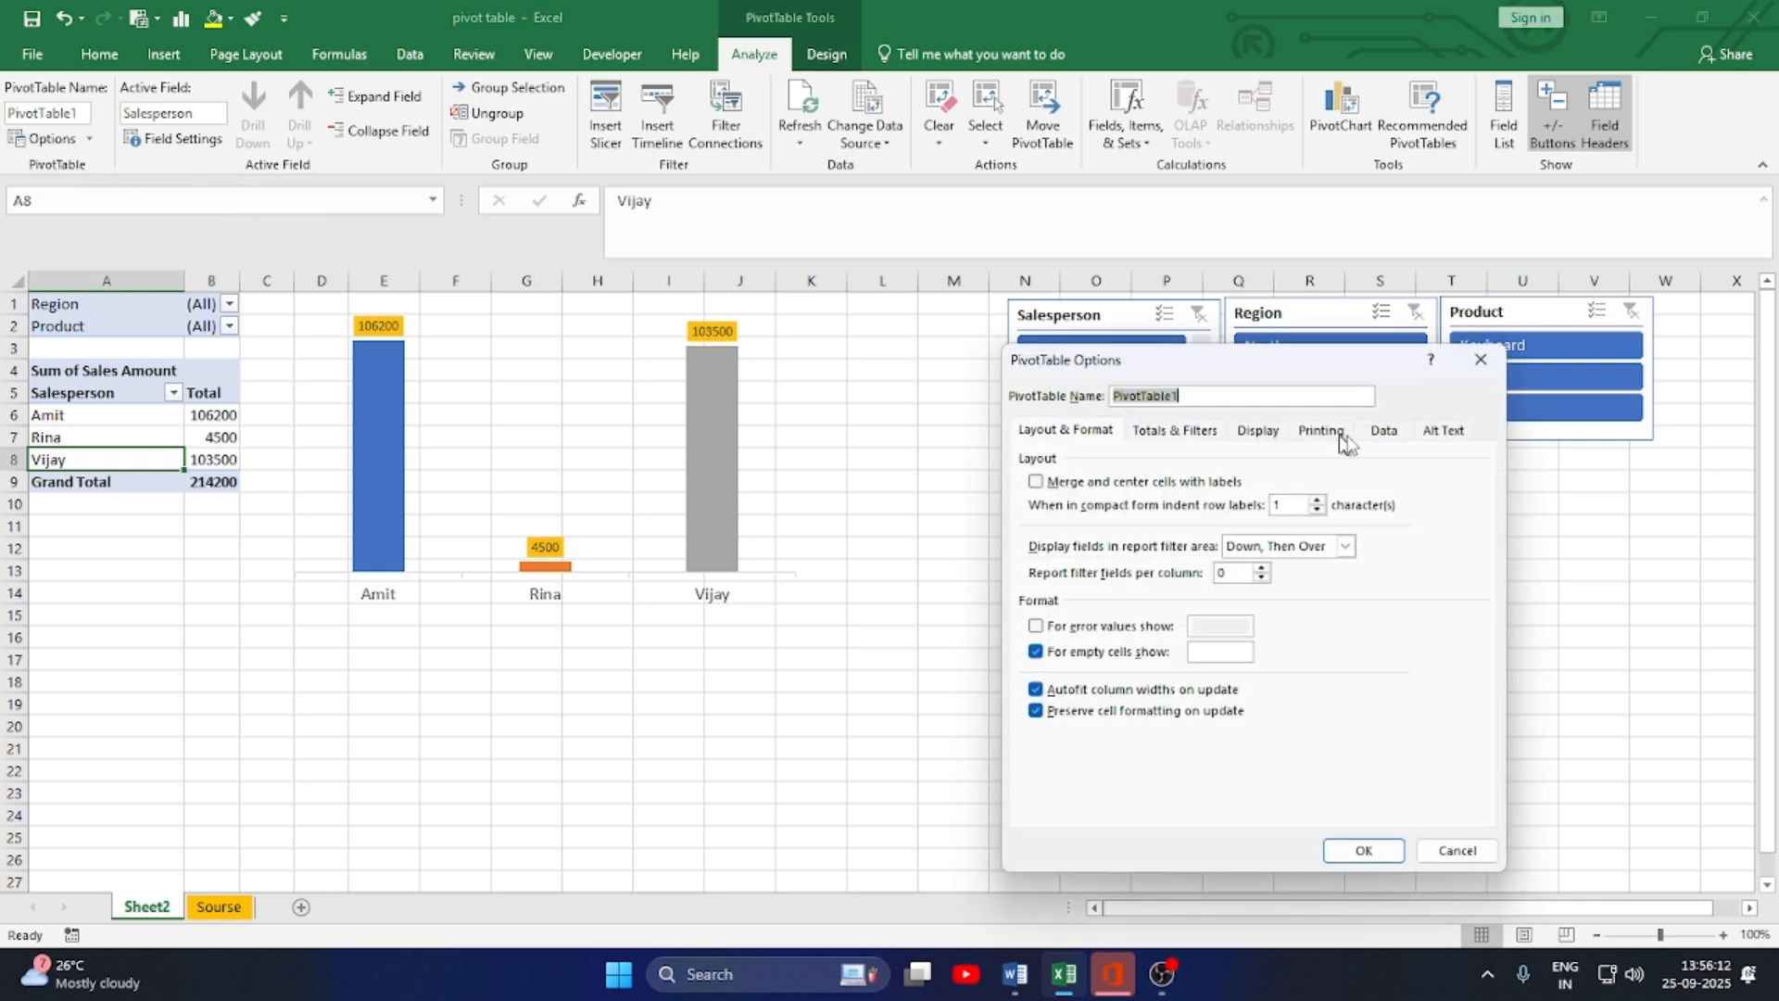
left_click(1372, 435)
left_click(1315, 574)
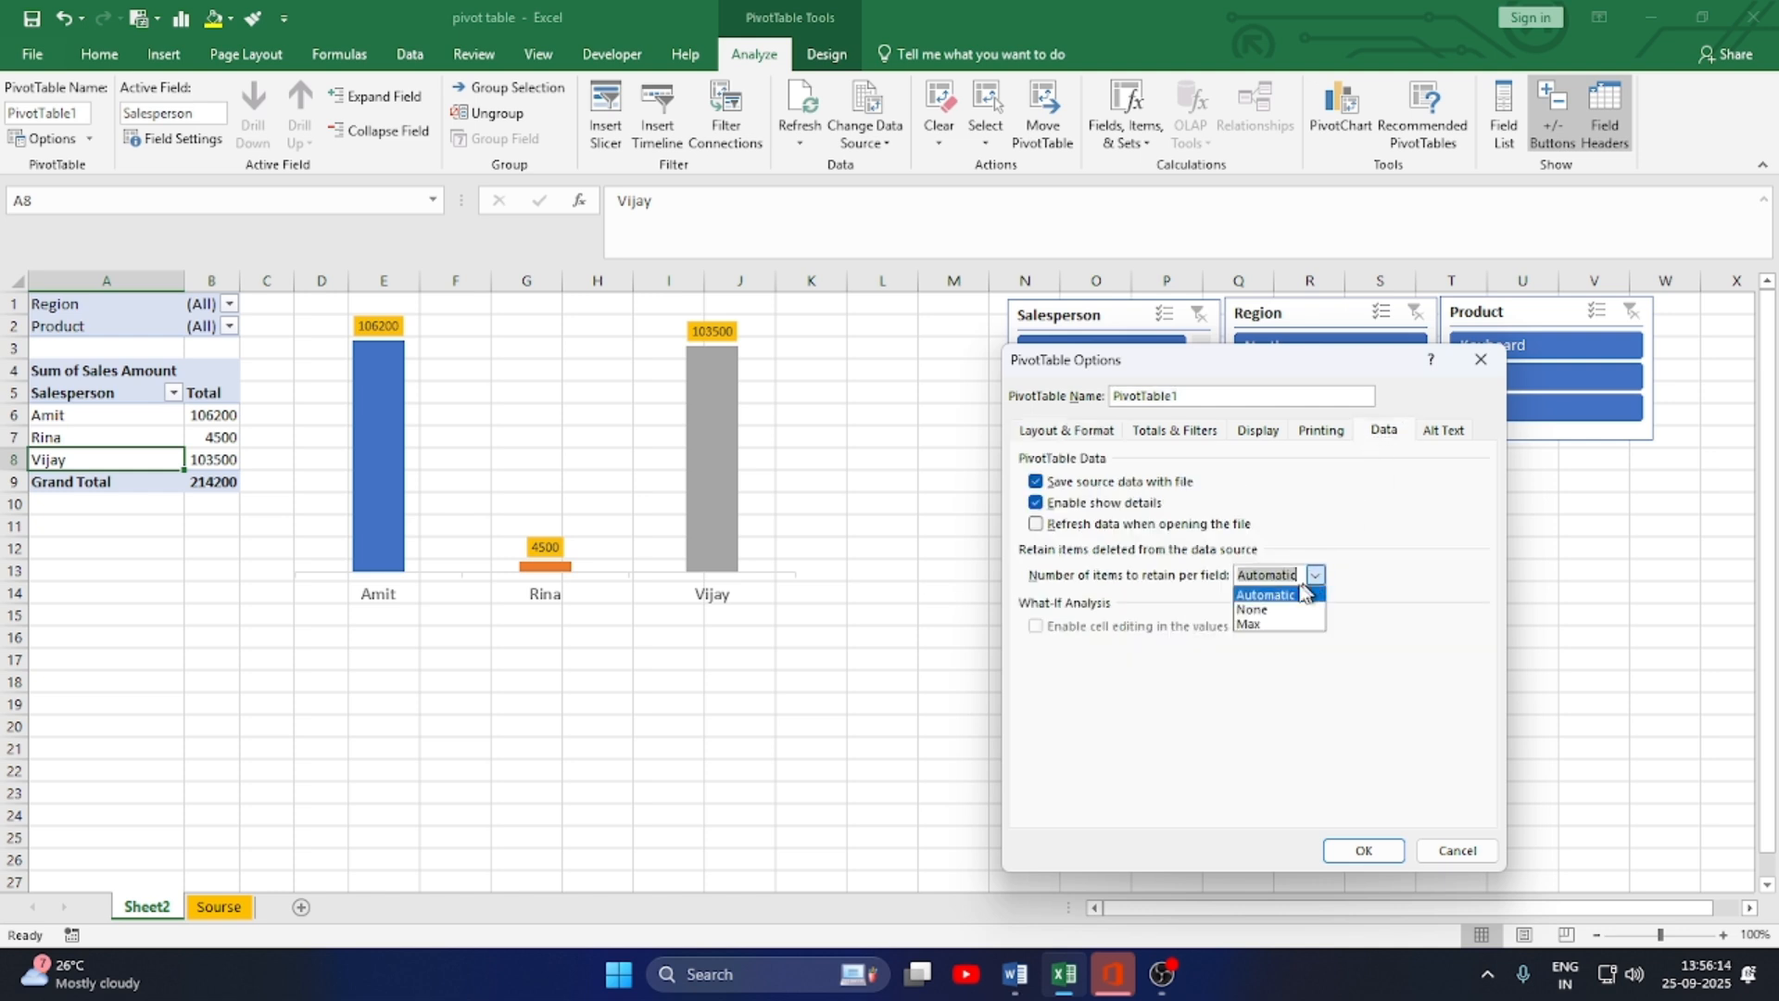
left_click(1252, 609)
left_click(1353, 852)
- Refresh the PivotTable and recheck the items in the Salesperson filter
right_click(154, 441)
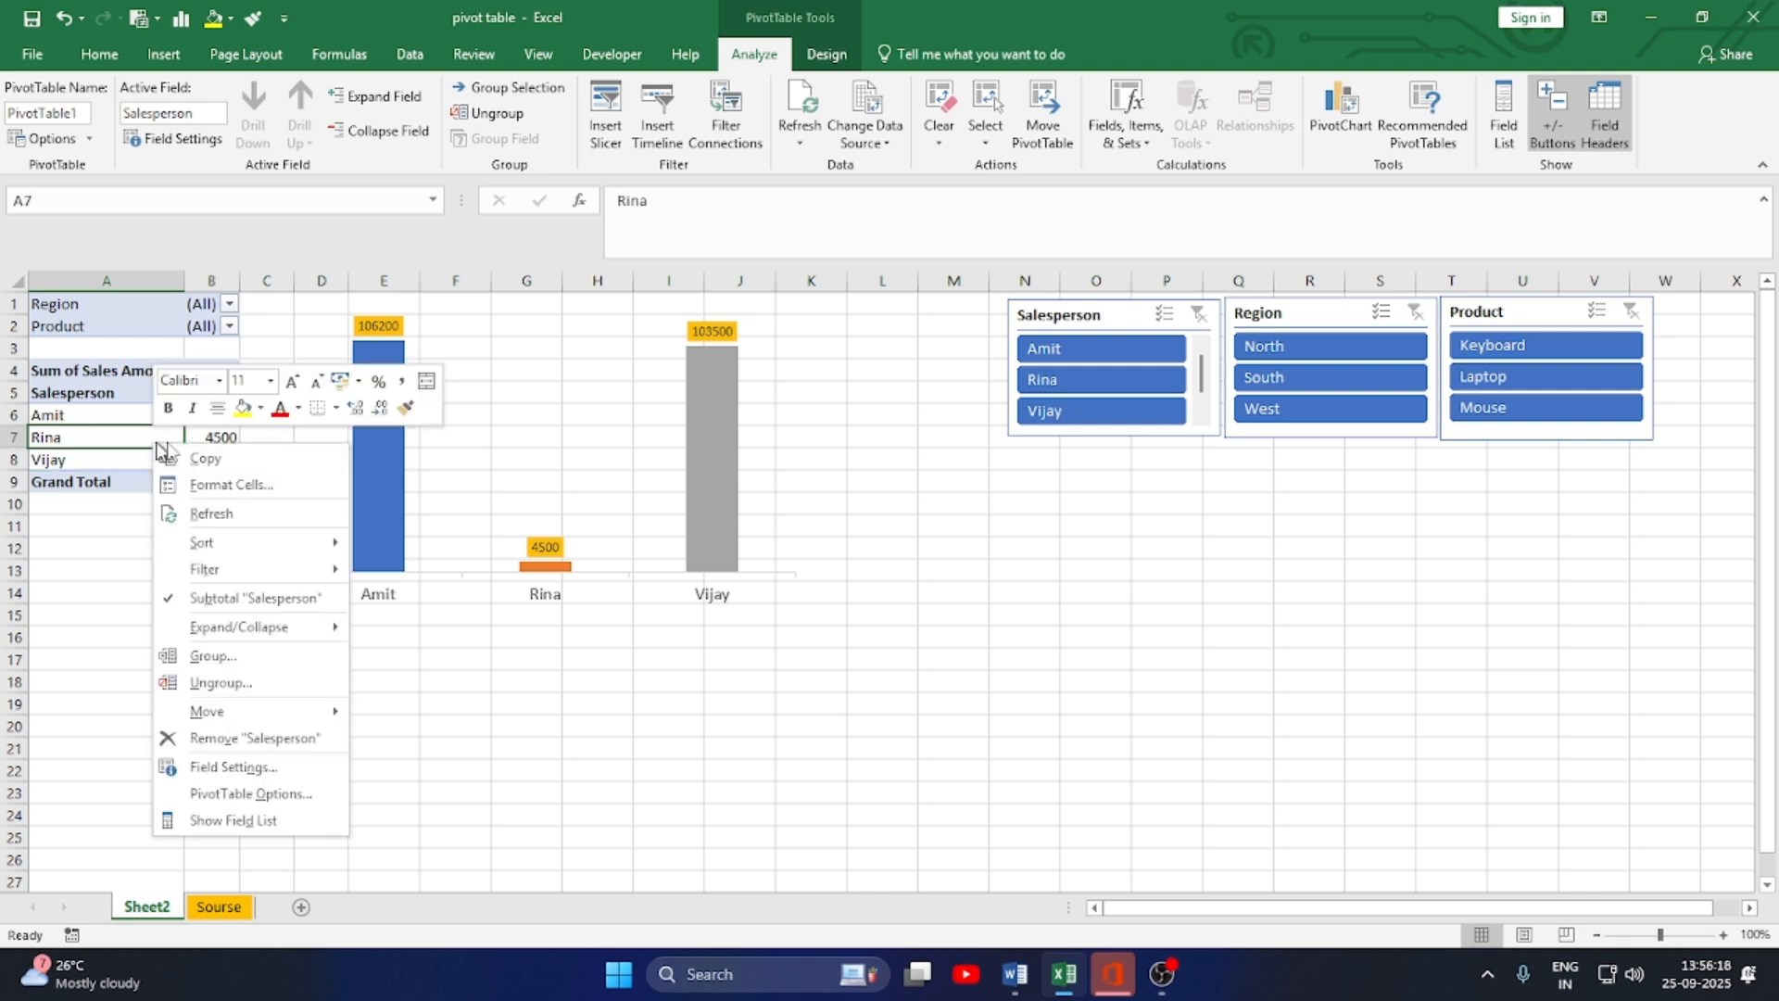
left_click(209, 515)
left_click(173, 394)
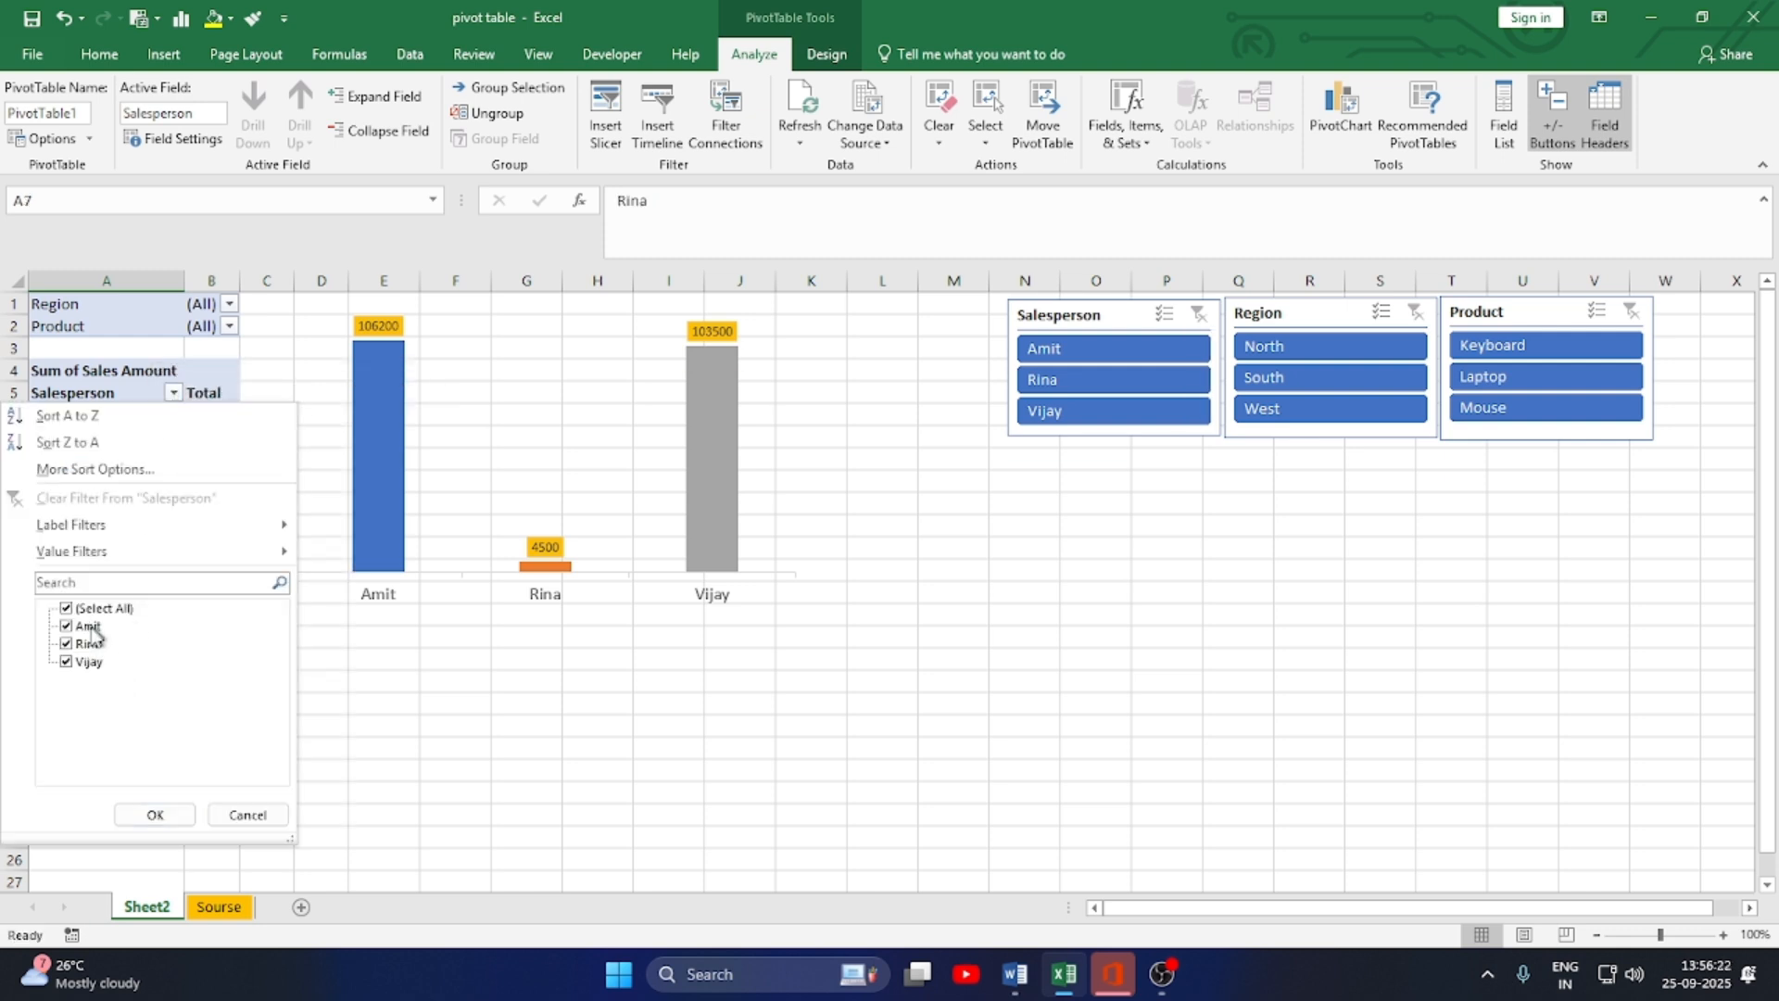
left_click(155, 815)
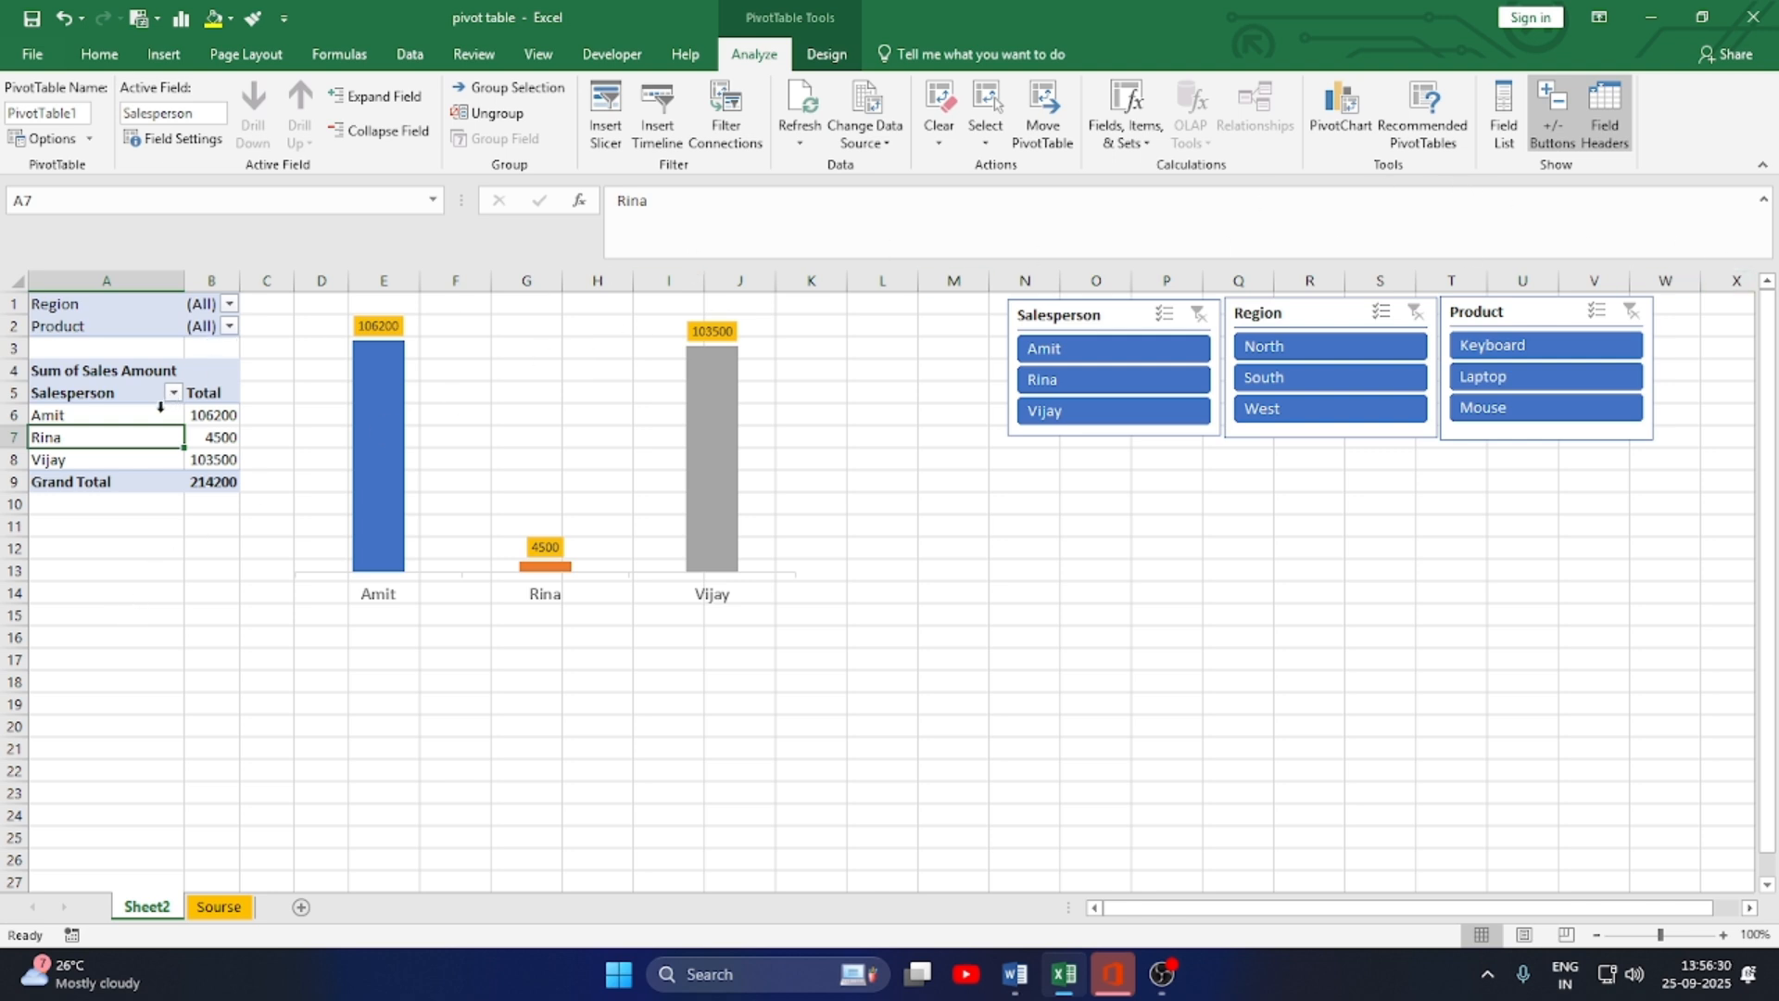
left_click(1224, 443)
left_click(1110, 442)
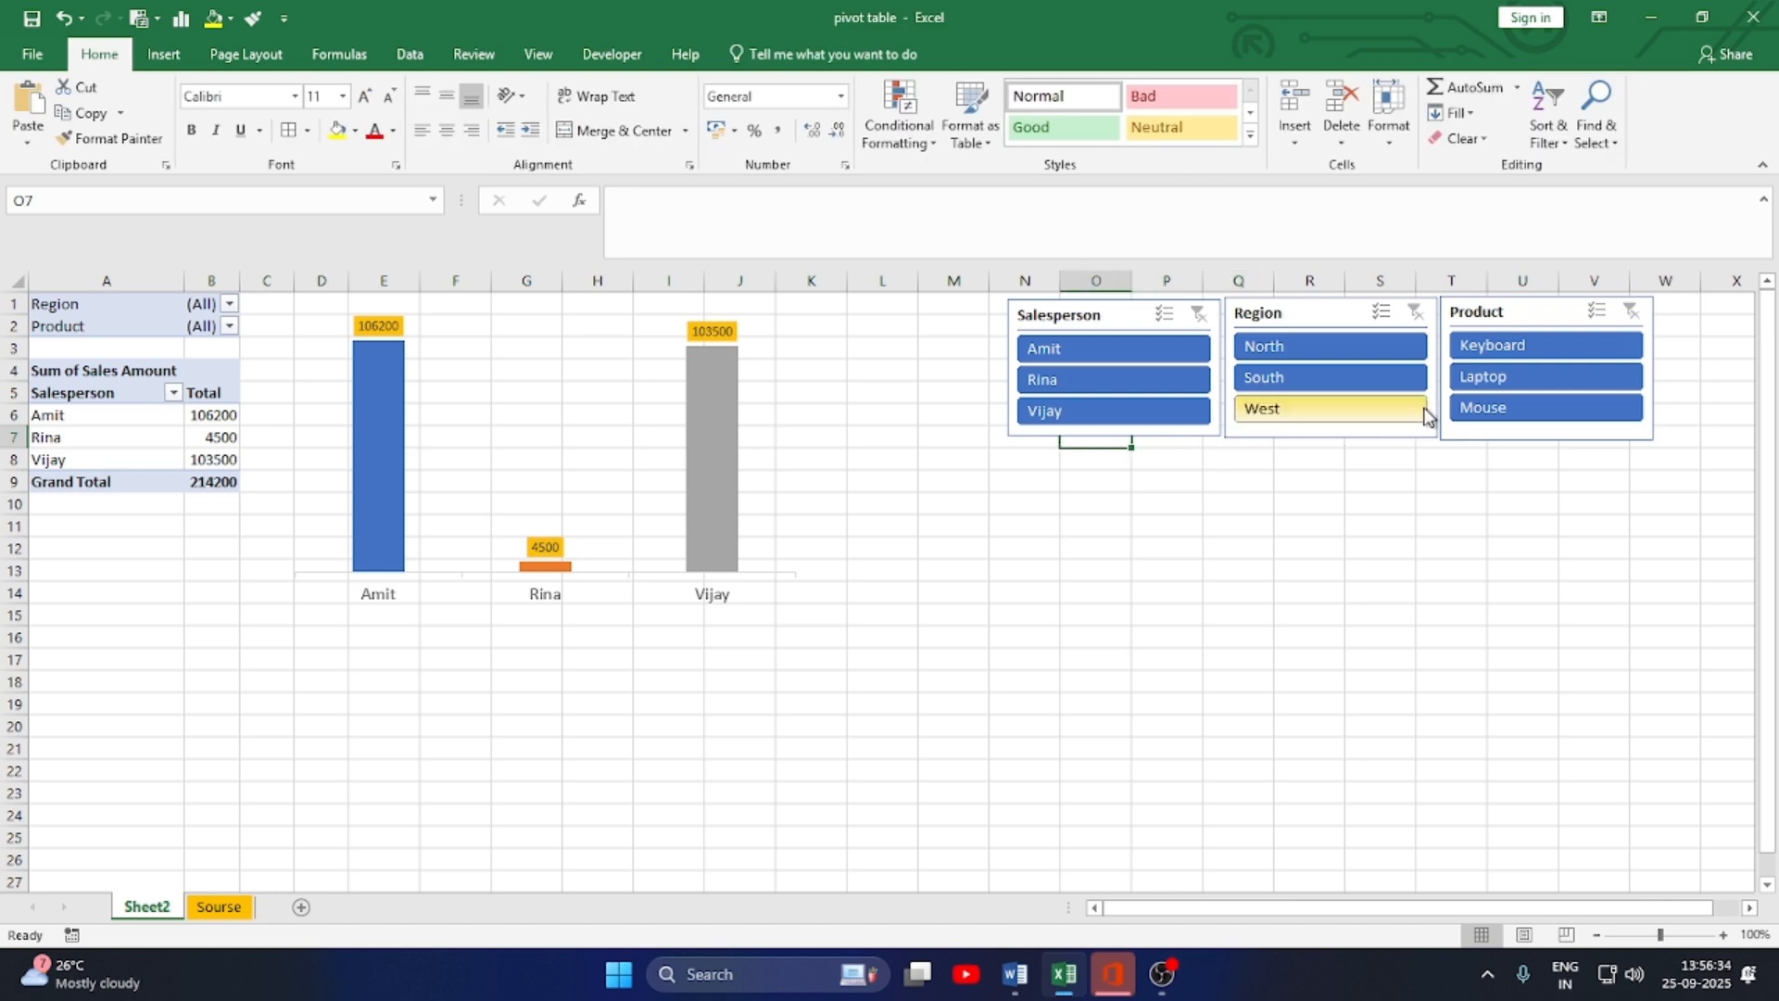
left_click(1424, 414)
left_click(1416, 314)
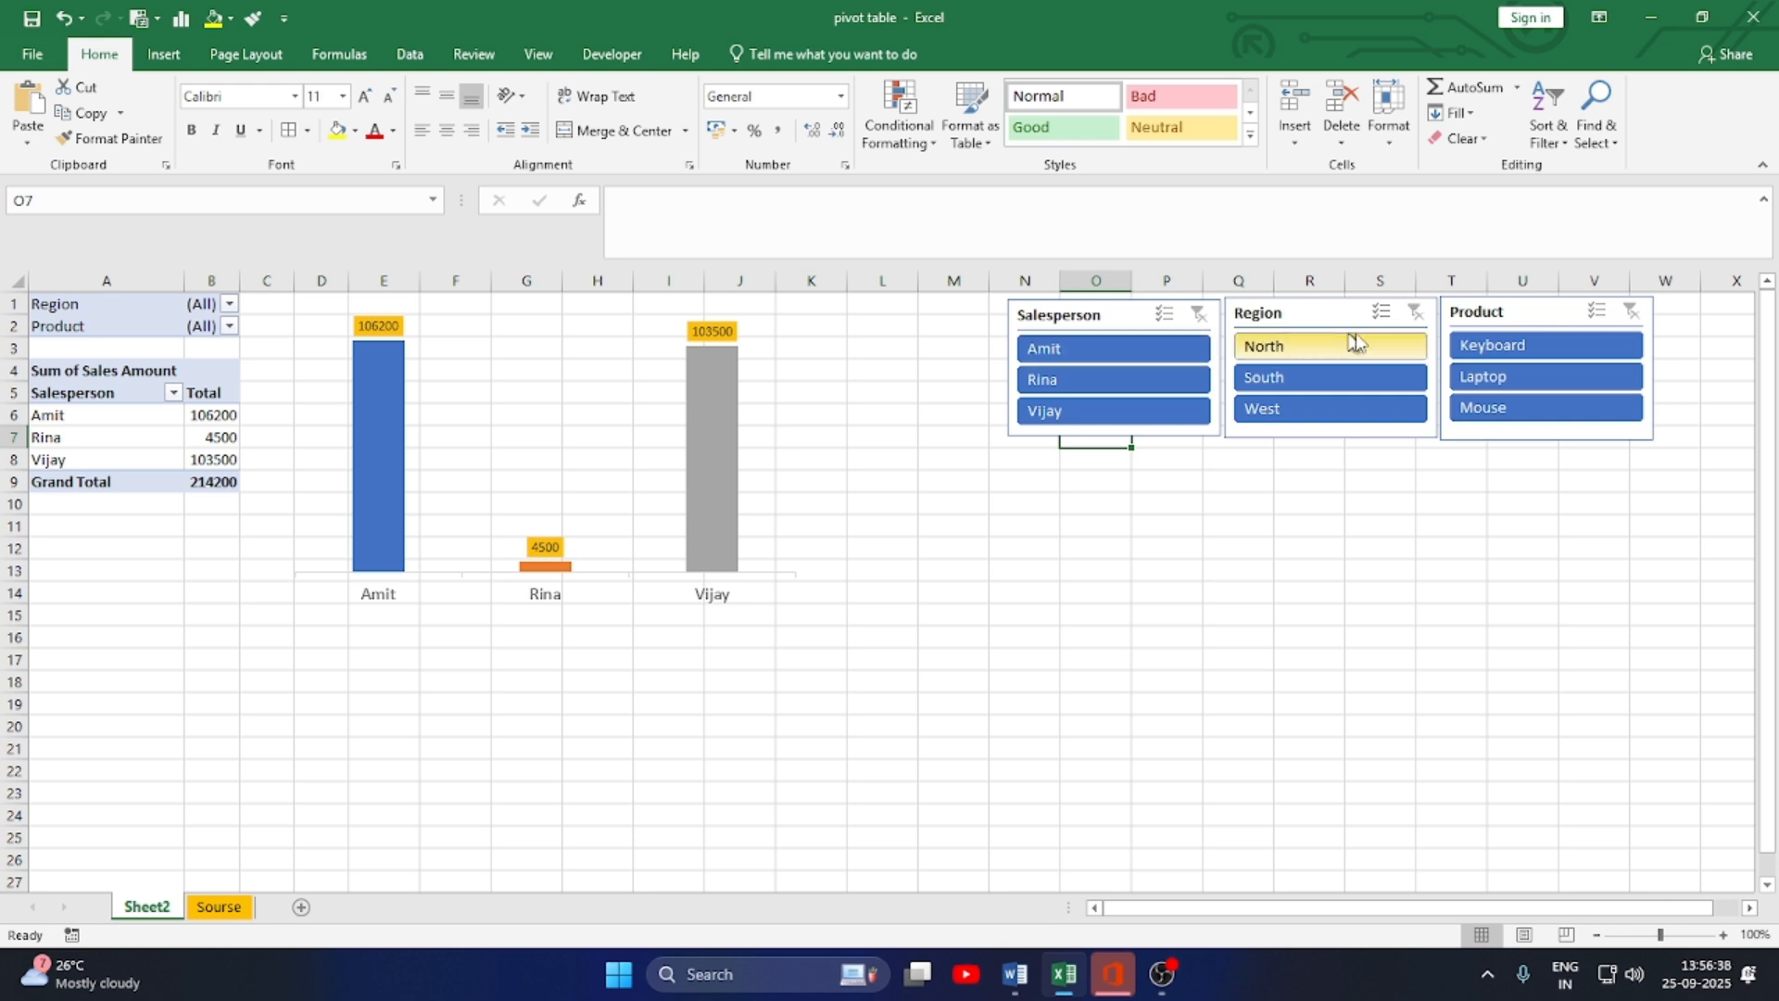
- Change the PivotChart on Sheet2 from a column chart to a standard Pie chart
left_click(496, 445)
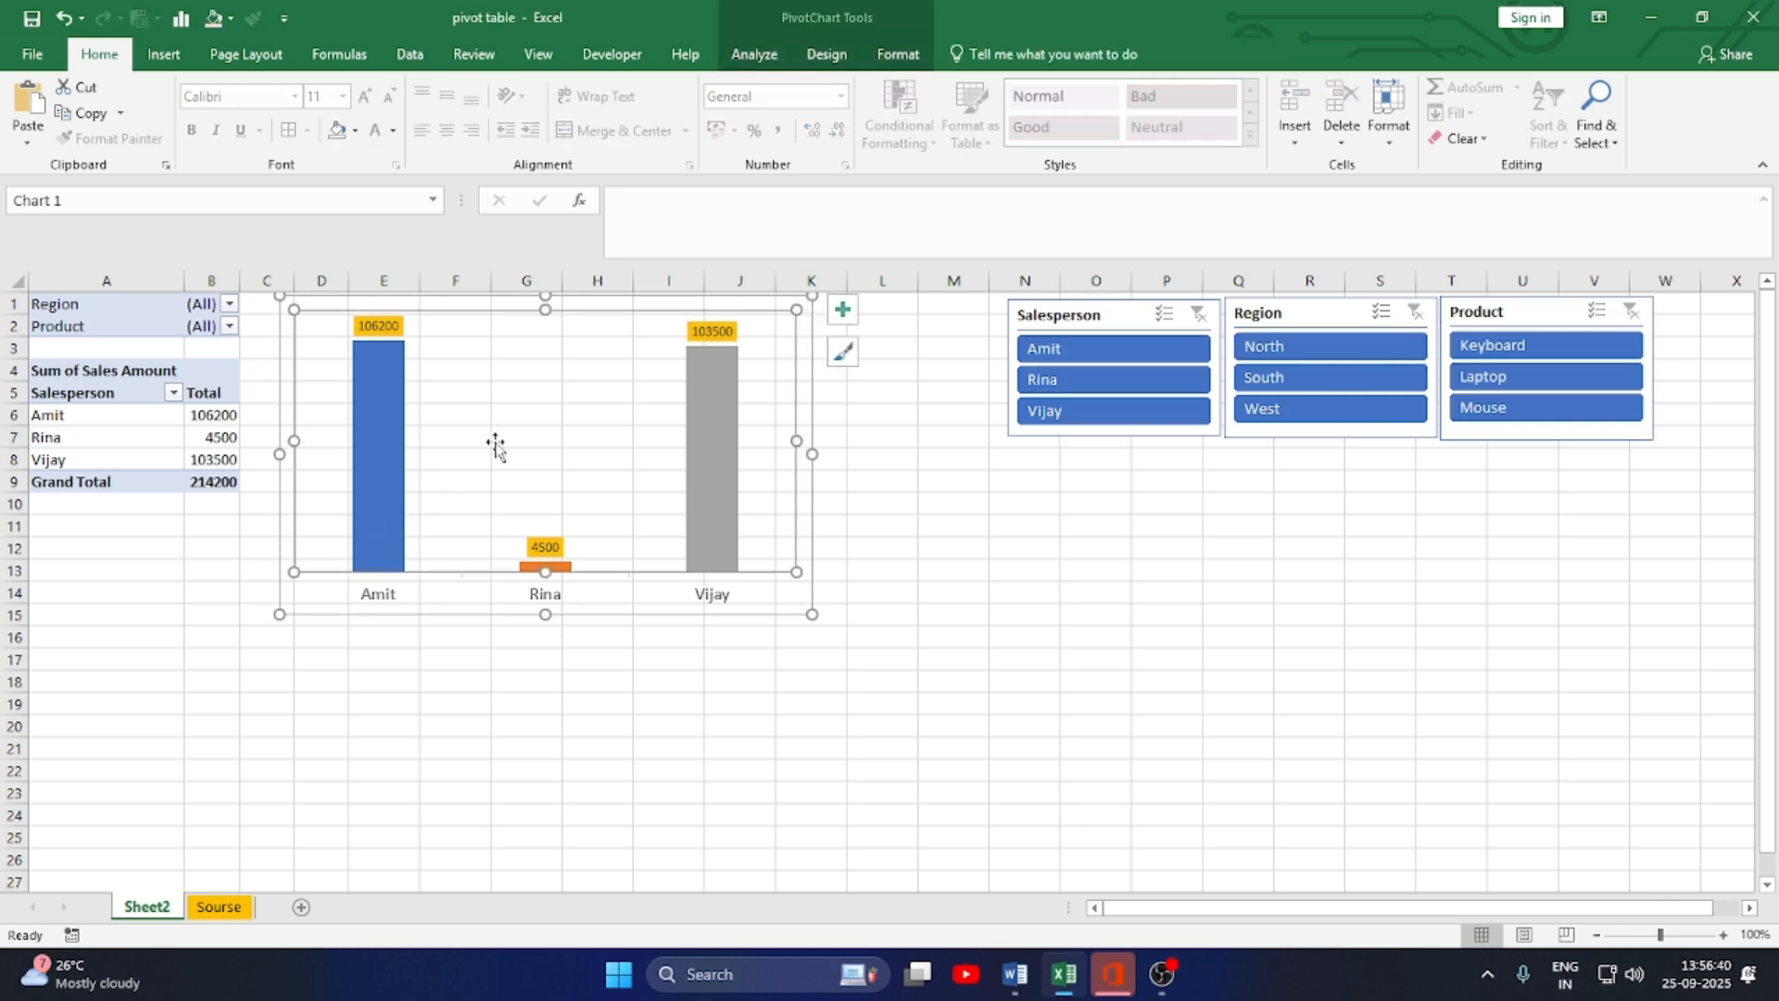
left_click(304, 595)
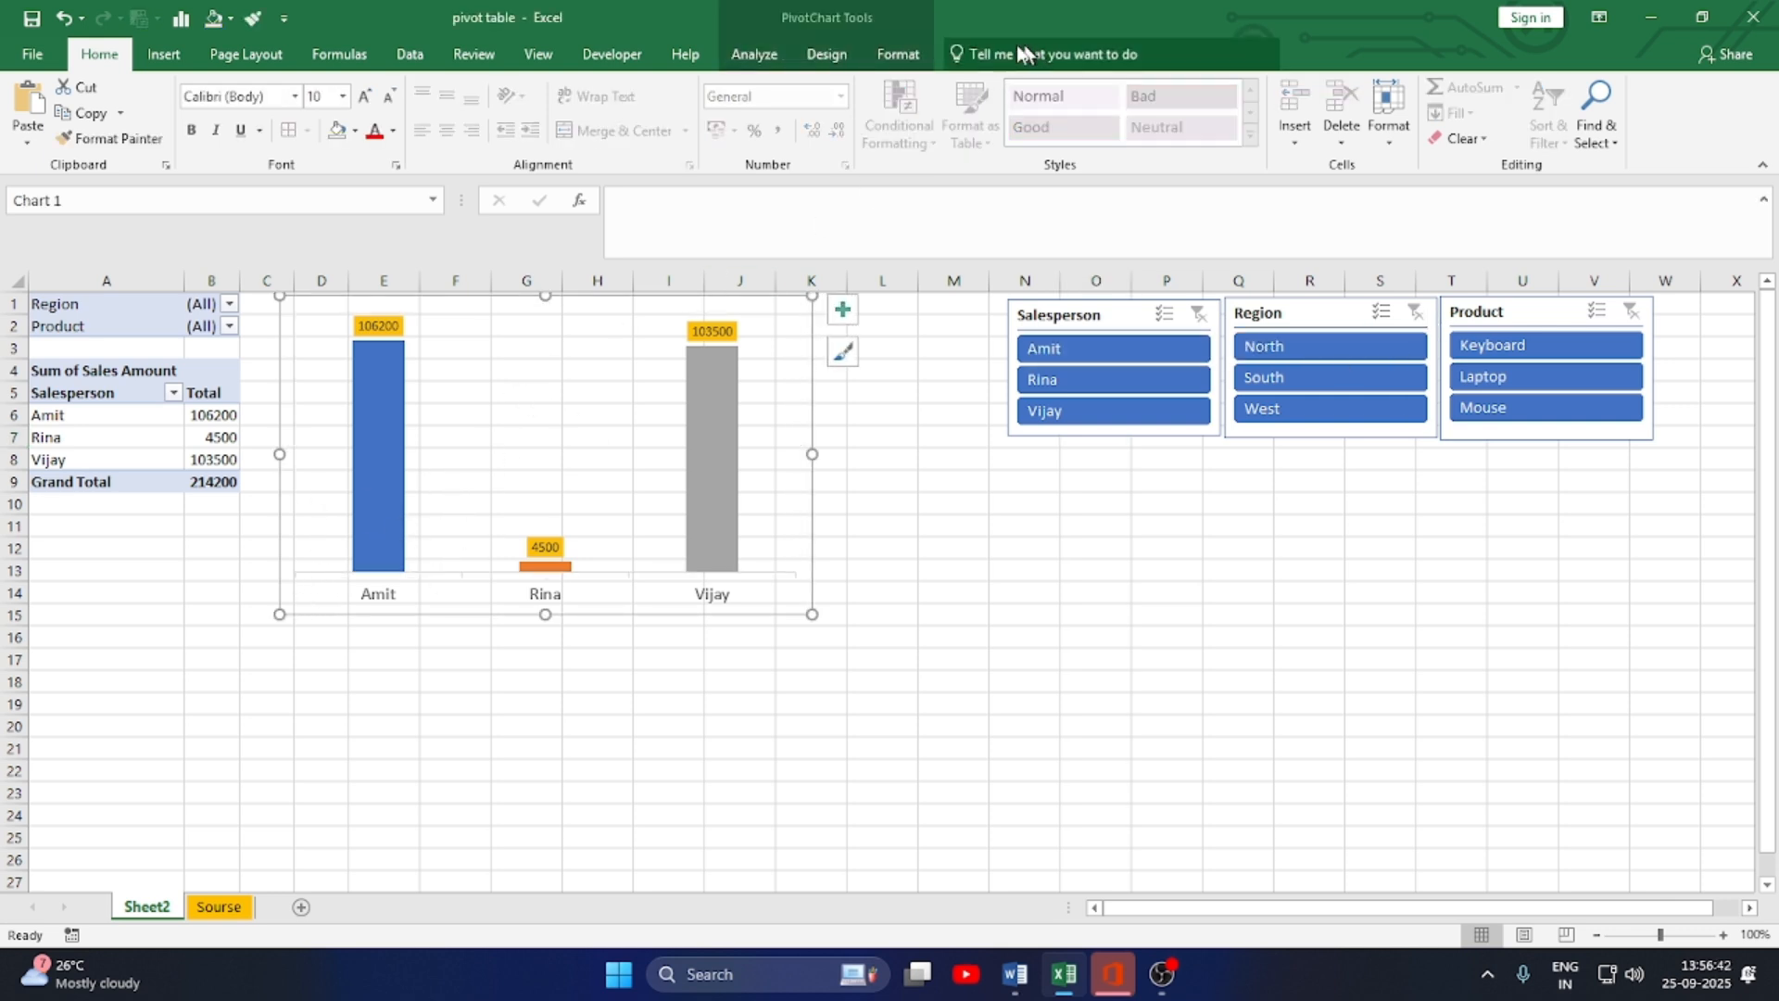
left_click(826, 53)
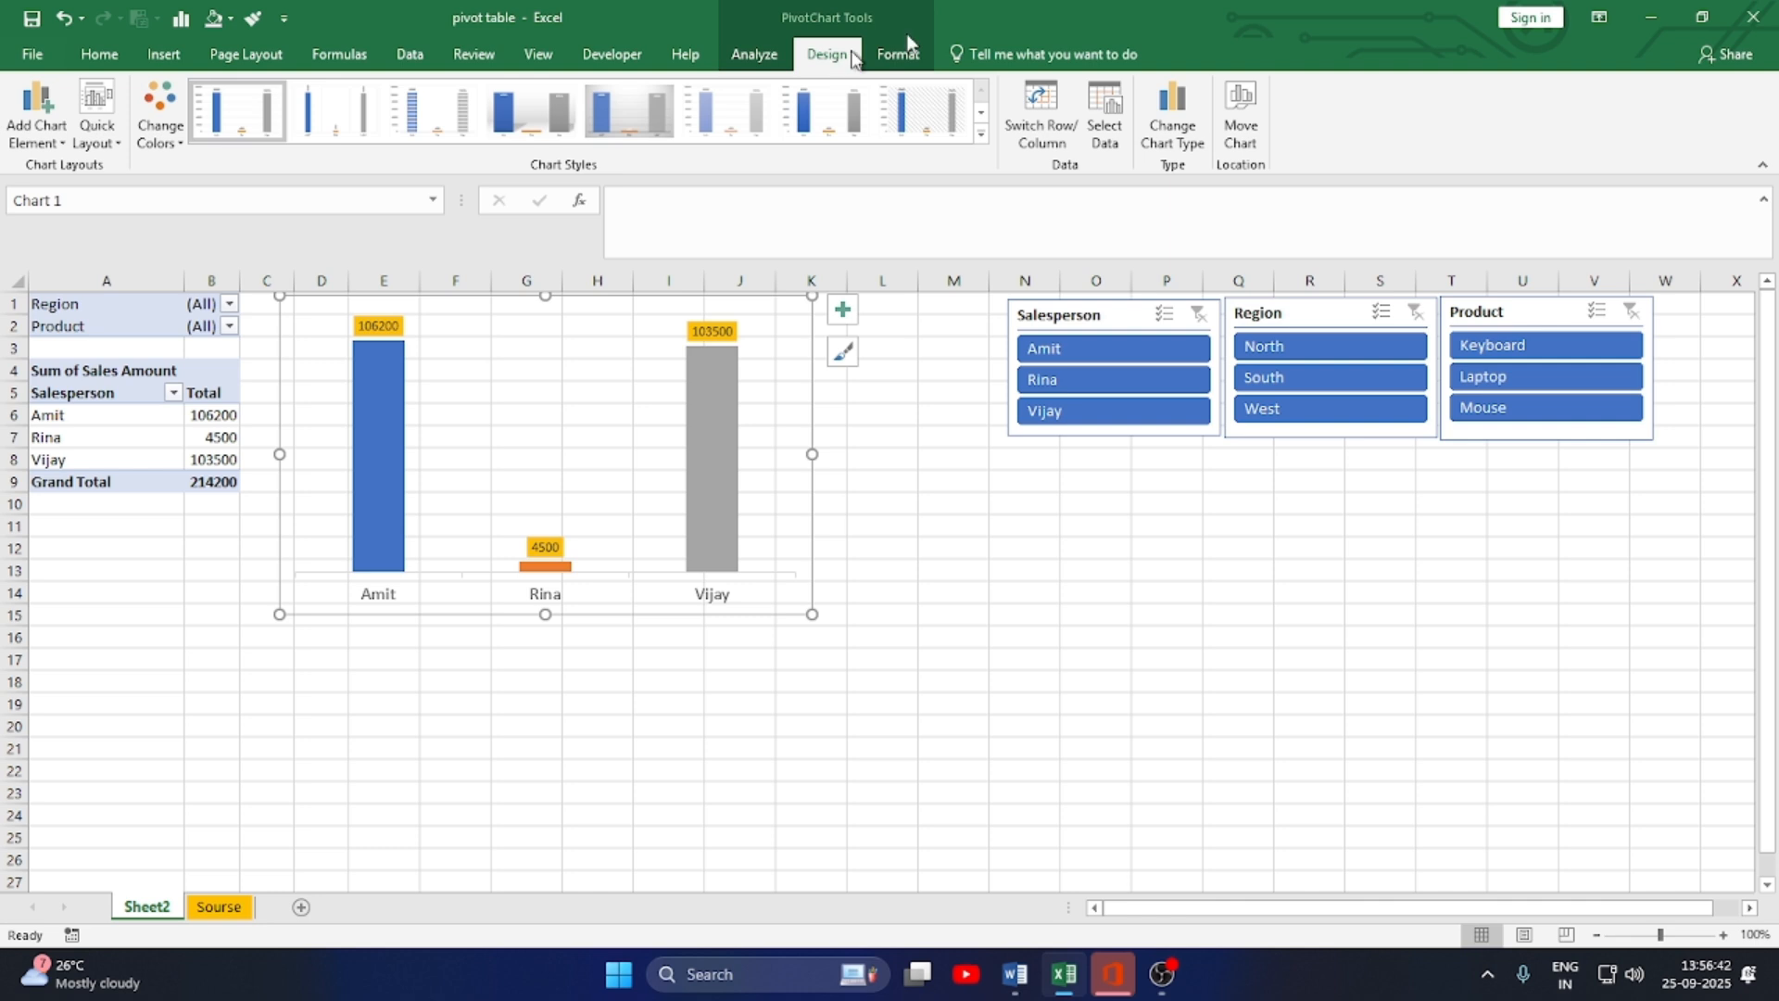
left_click(1175, 130)
left_click(606, 337)
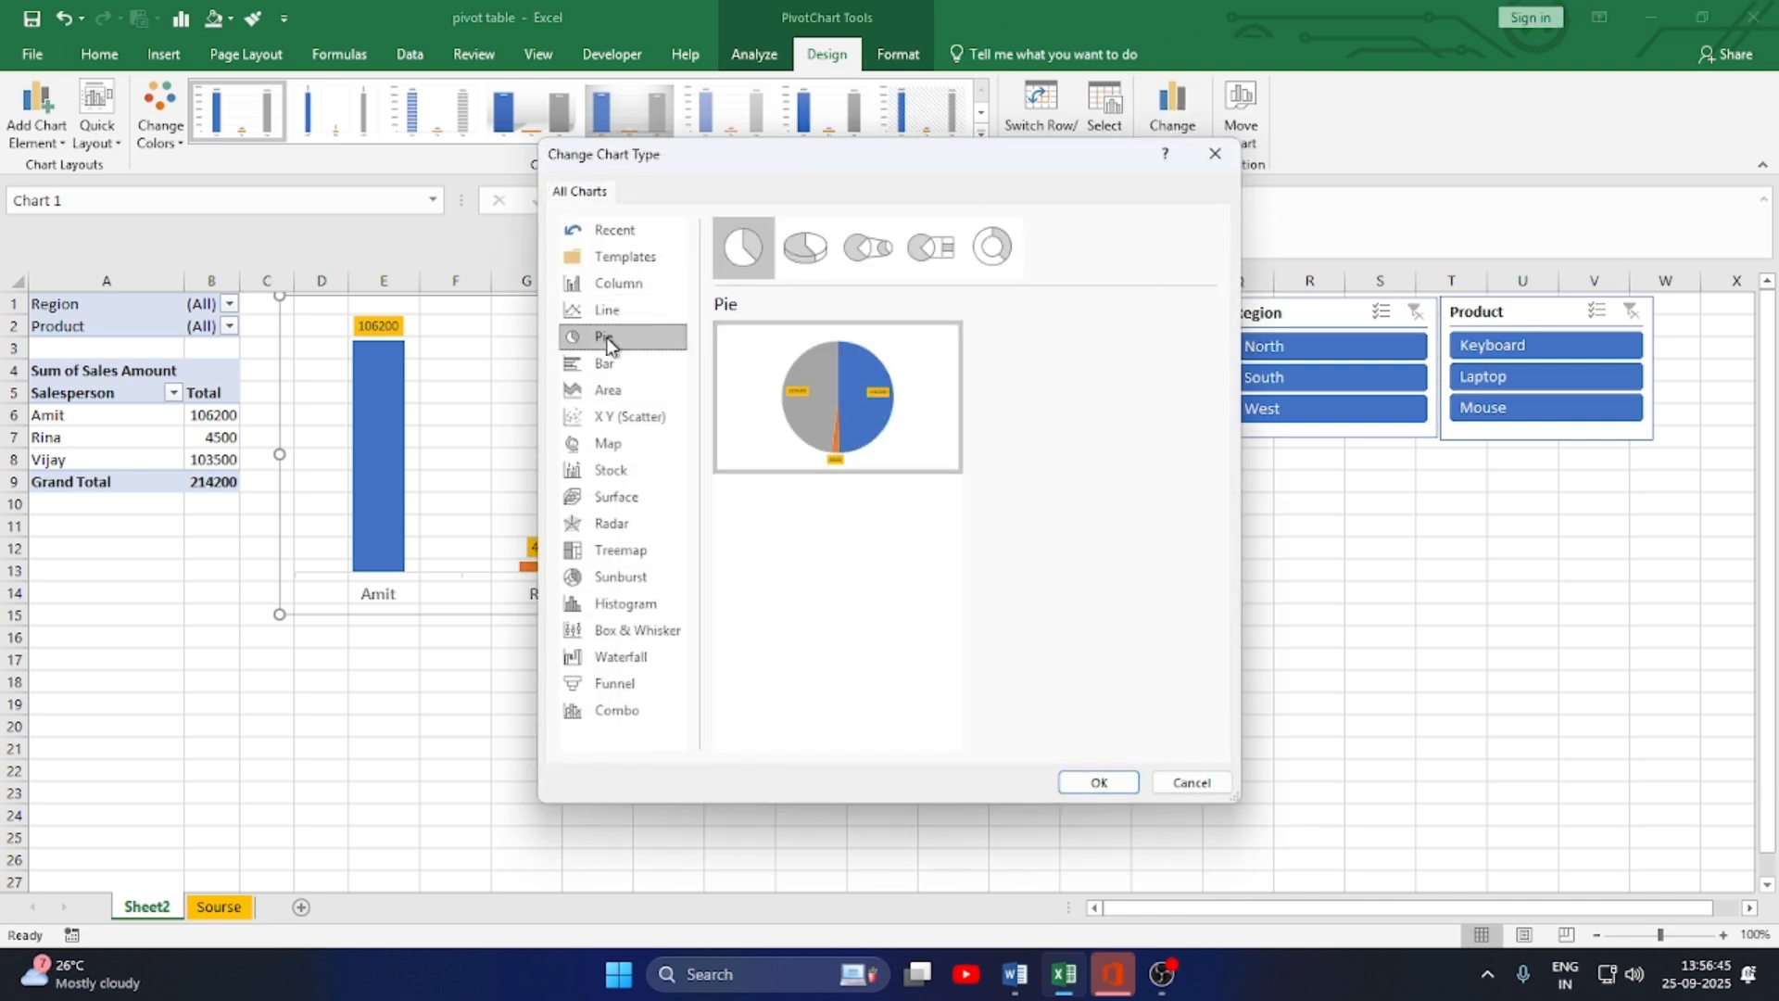
left_click(1098, 781)
left_click(996, 789)
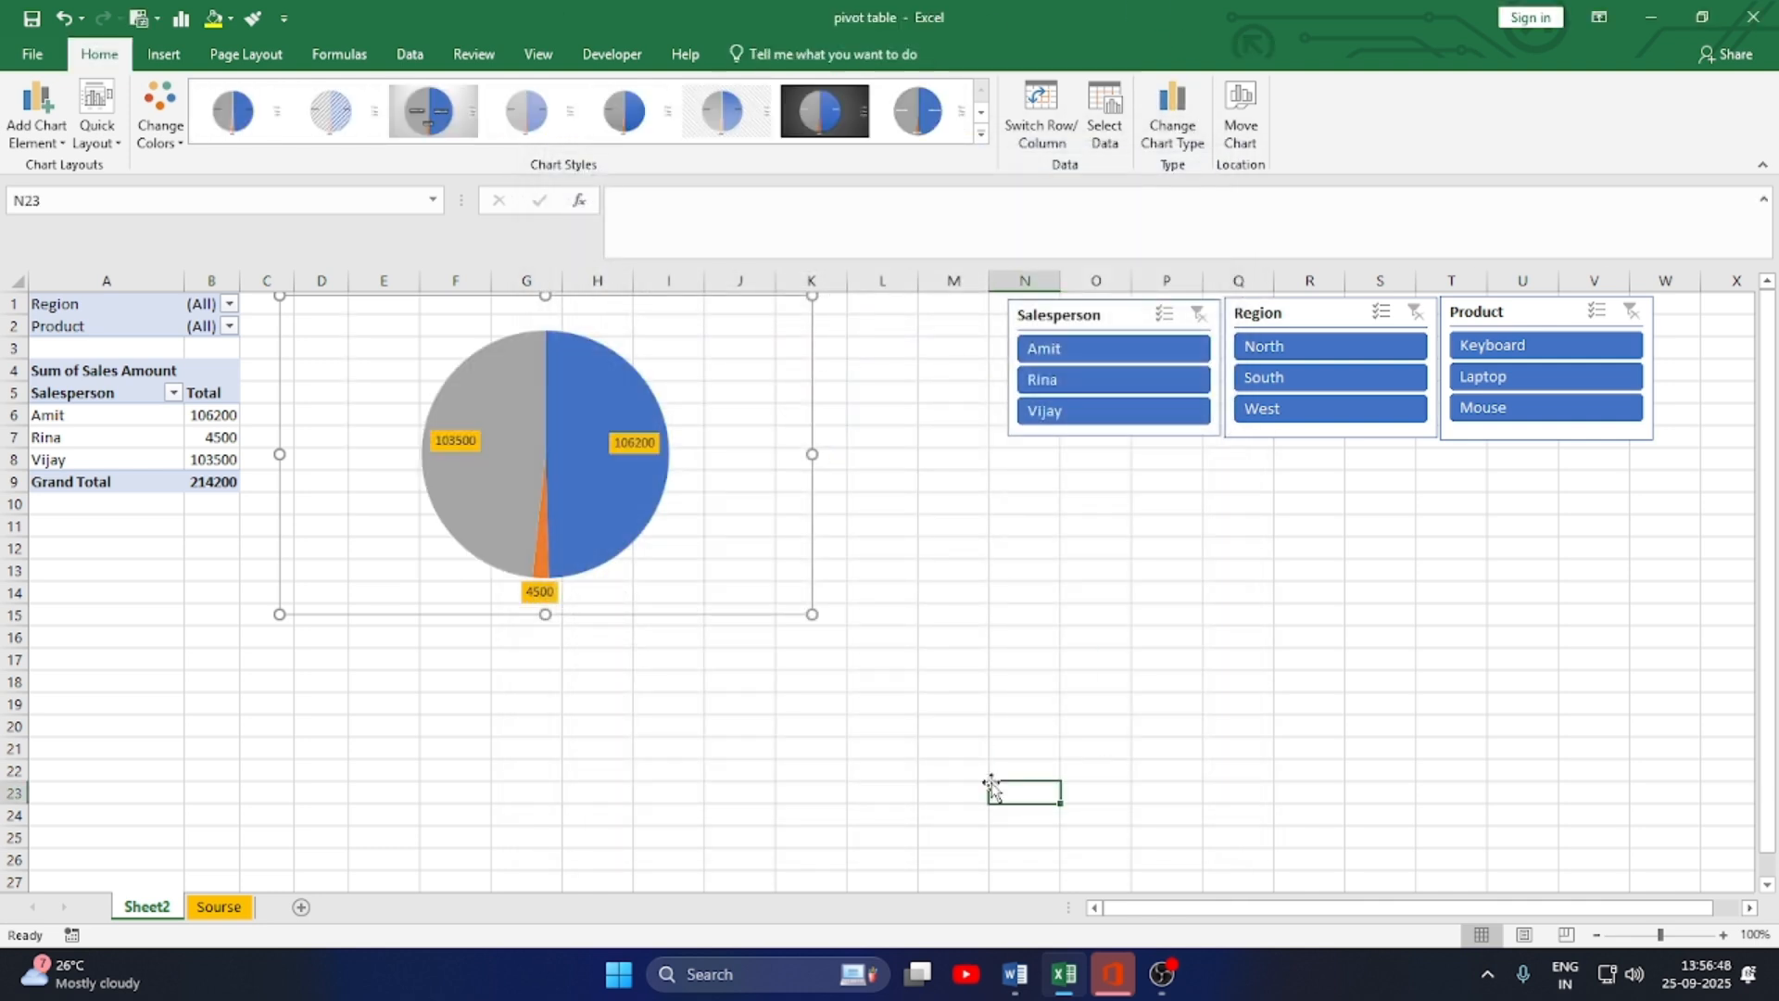
left_click(526, 390)
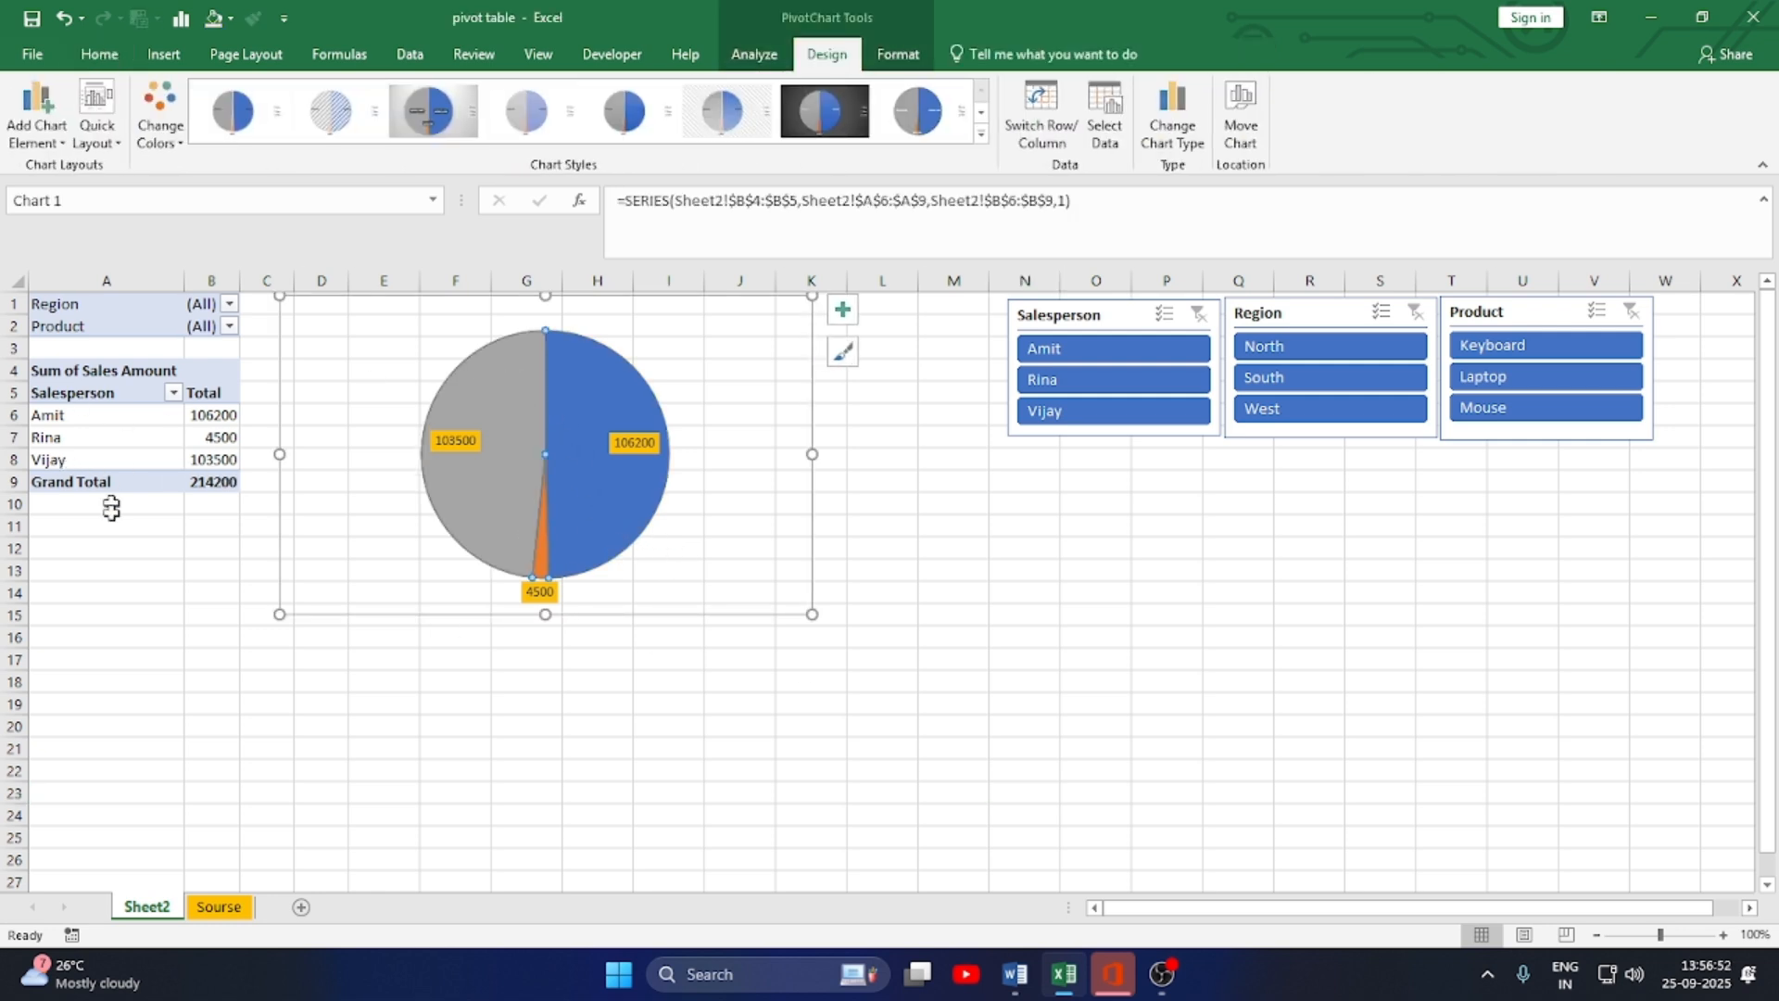
- On the Sourse sheet, set the Sales Amount in E4 to 20000 and in E8 to 25000
left_click(219, 907)
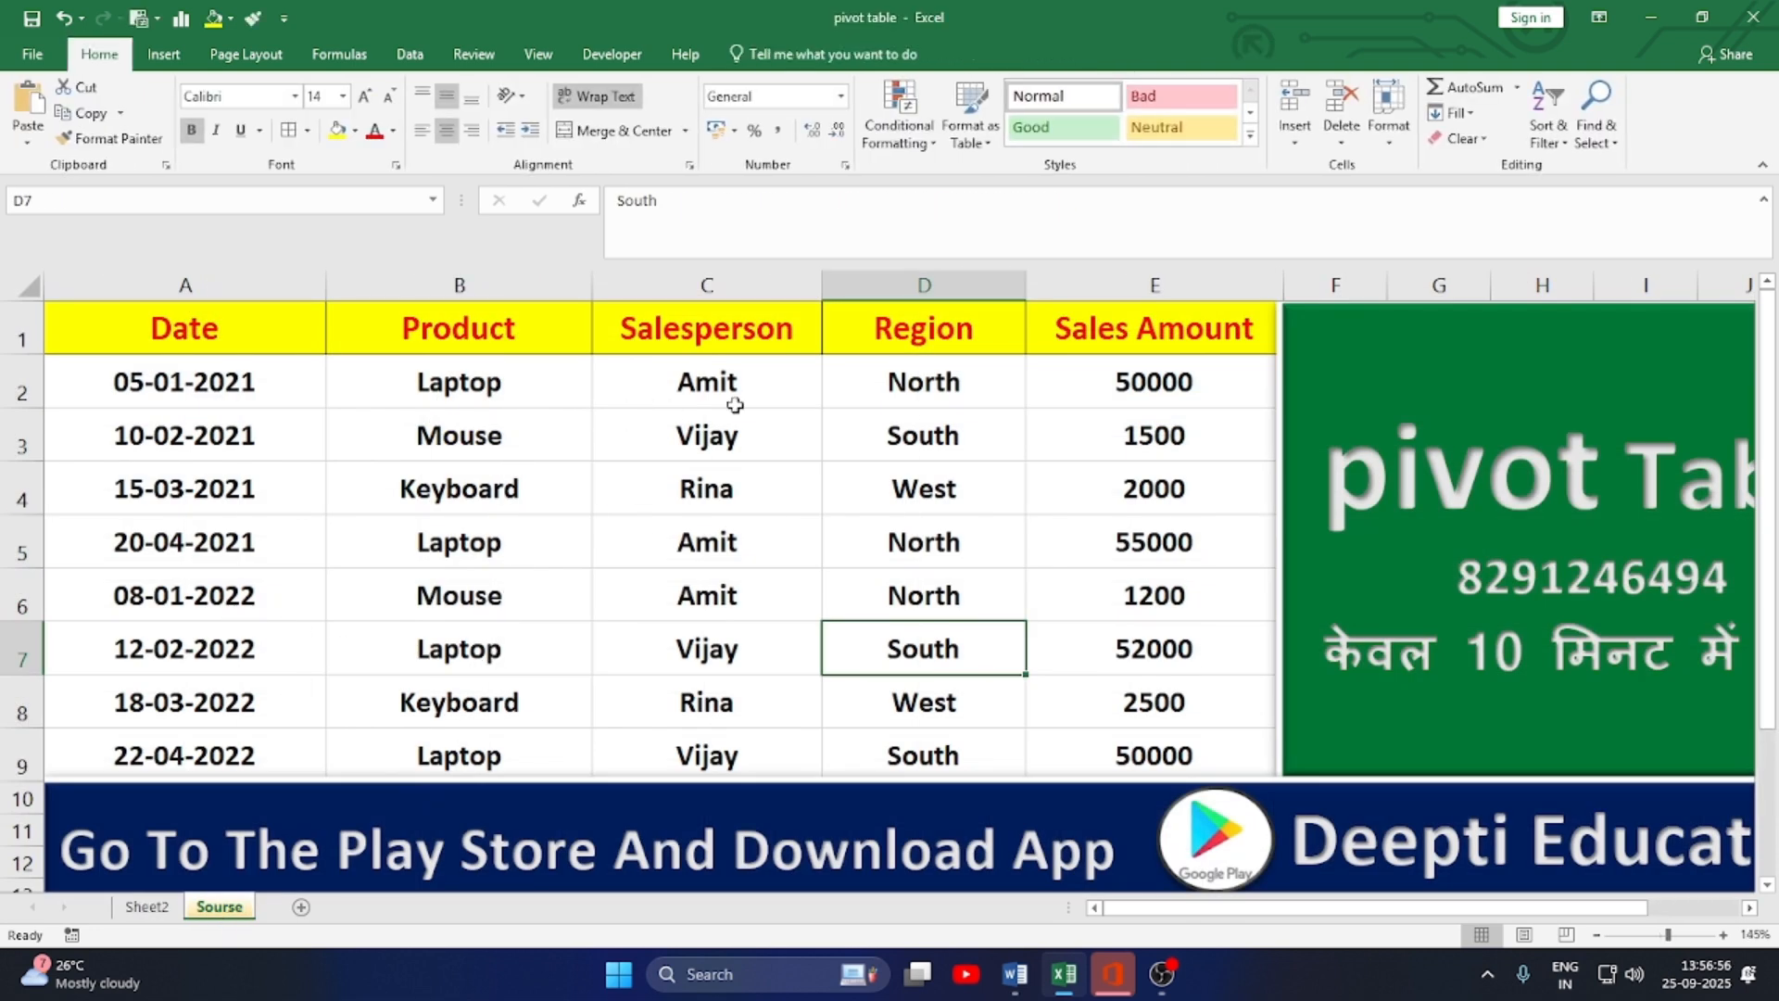
left_click(1121, 488)
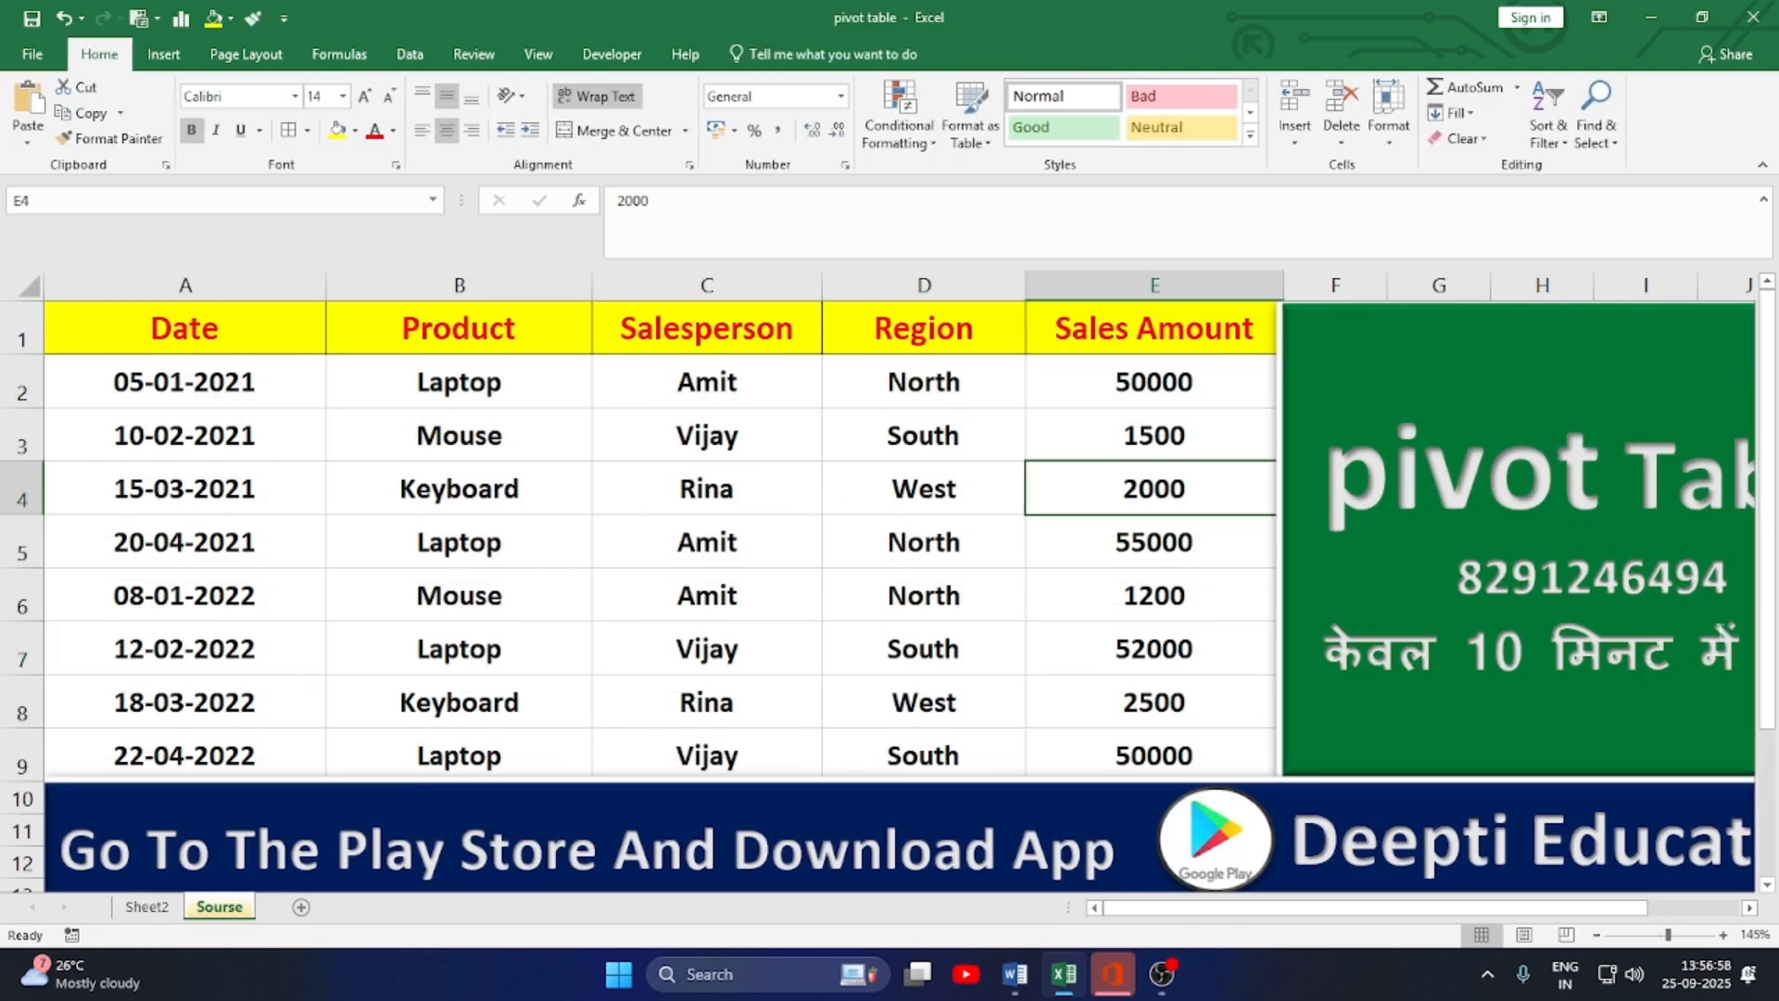
type("20000")
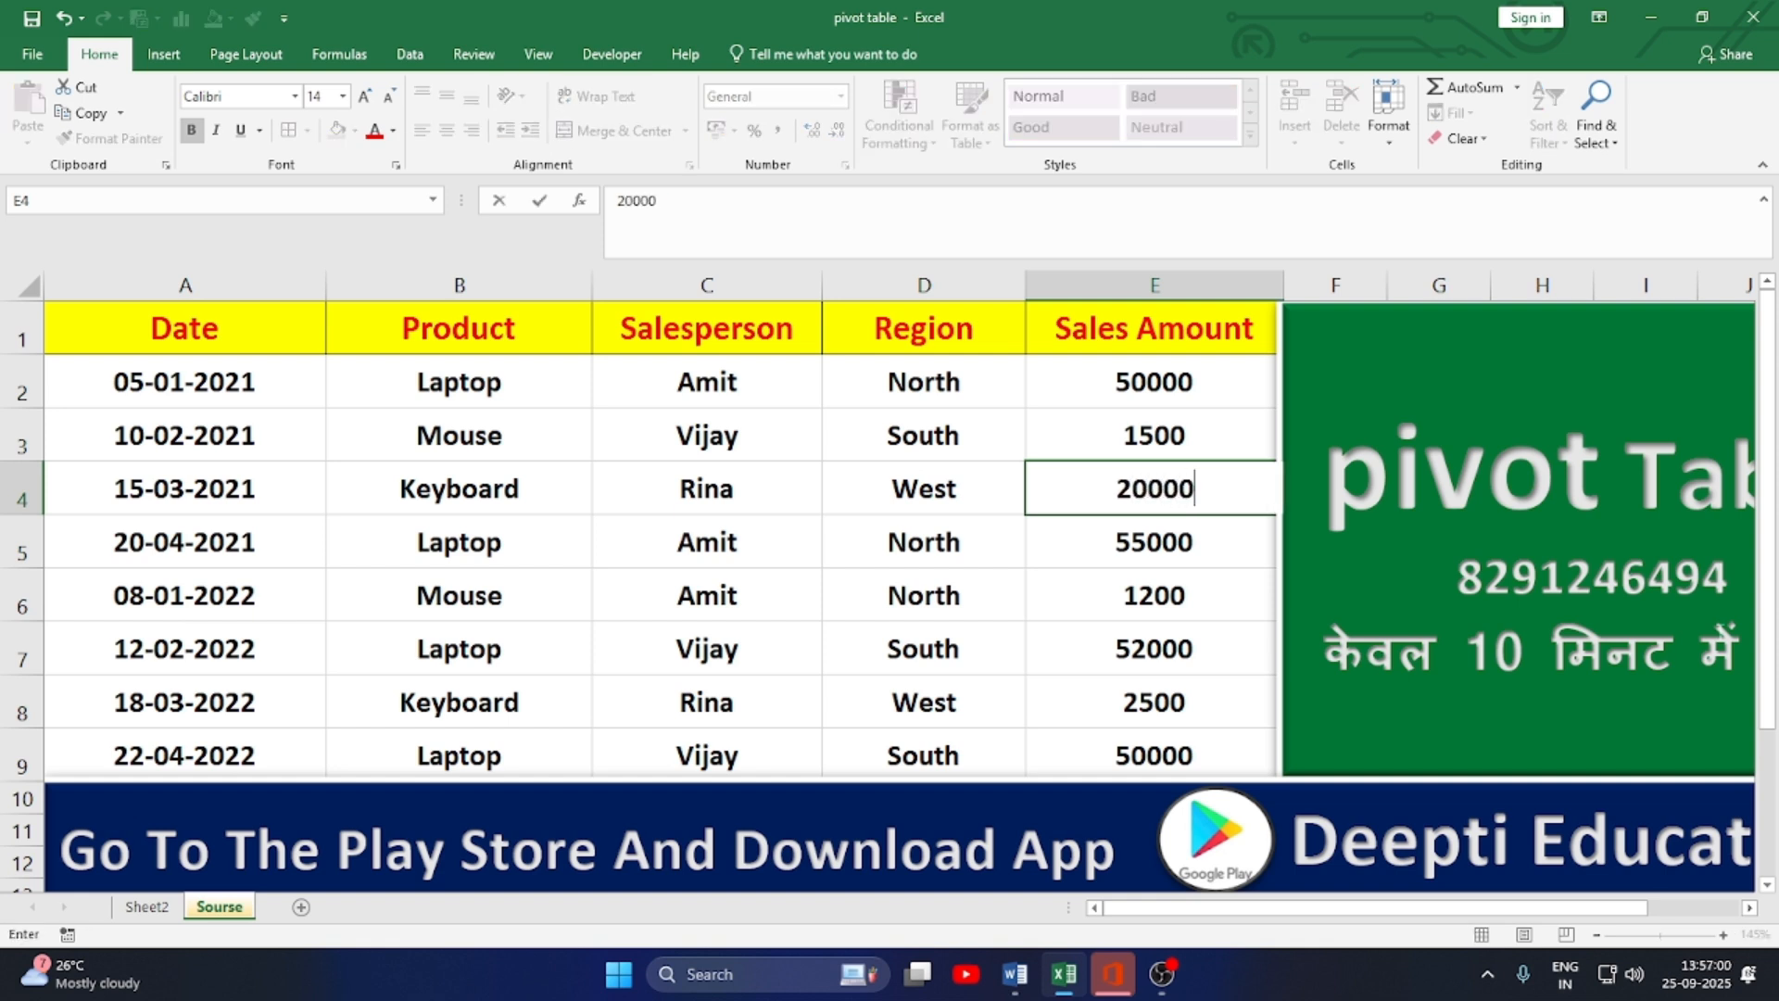
left_click(1045, 702)
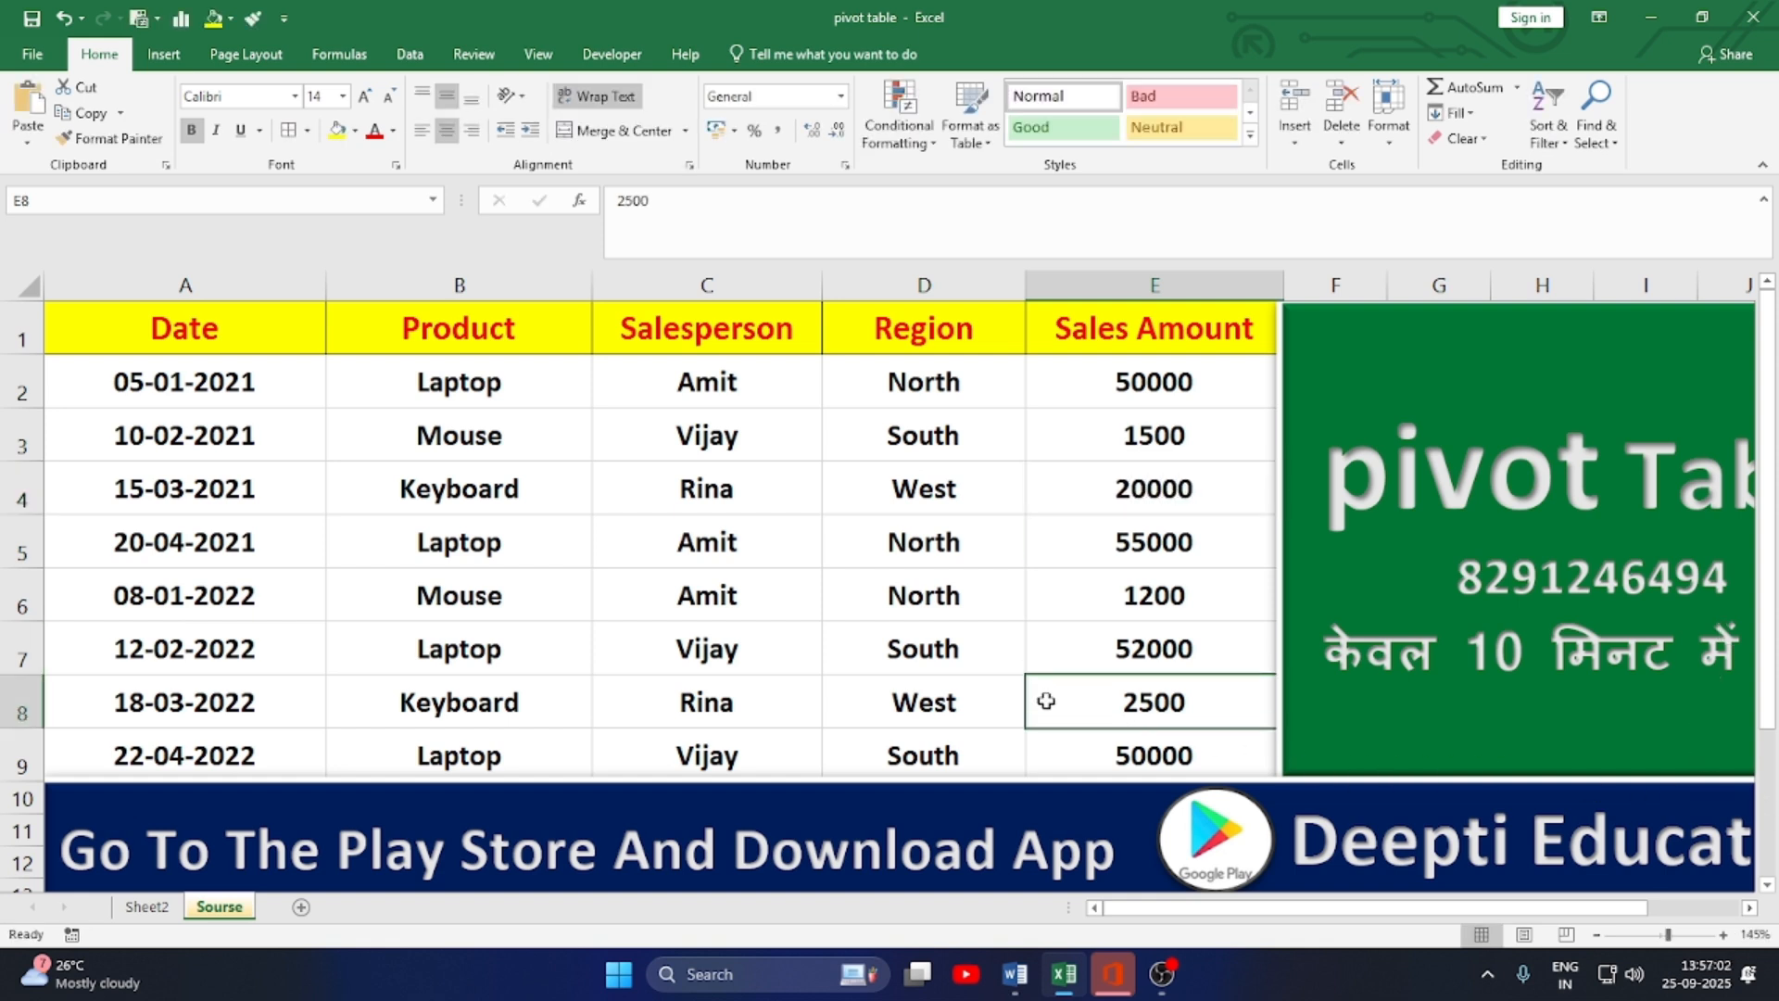
type("25000")
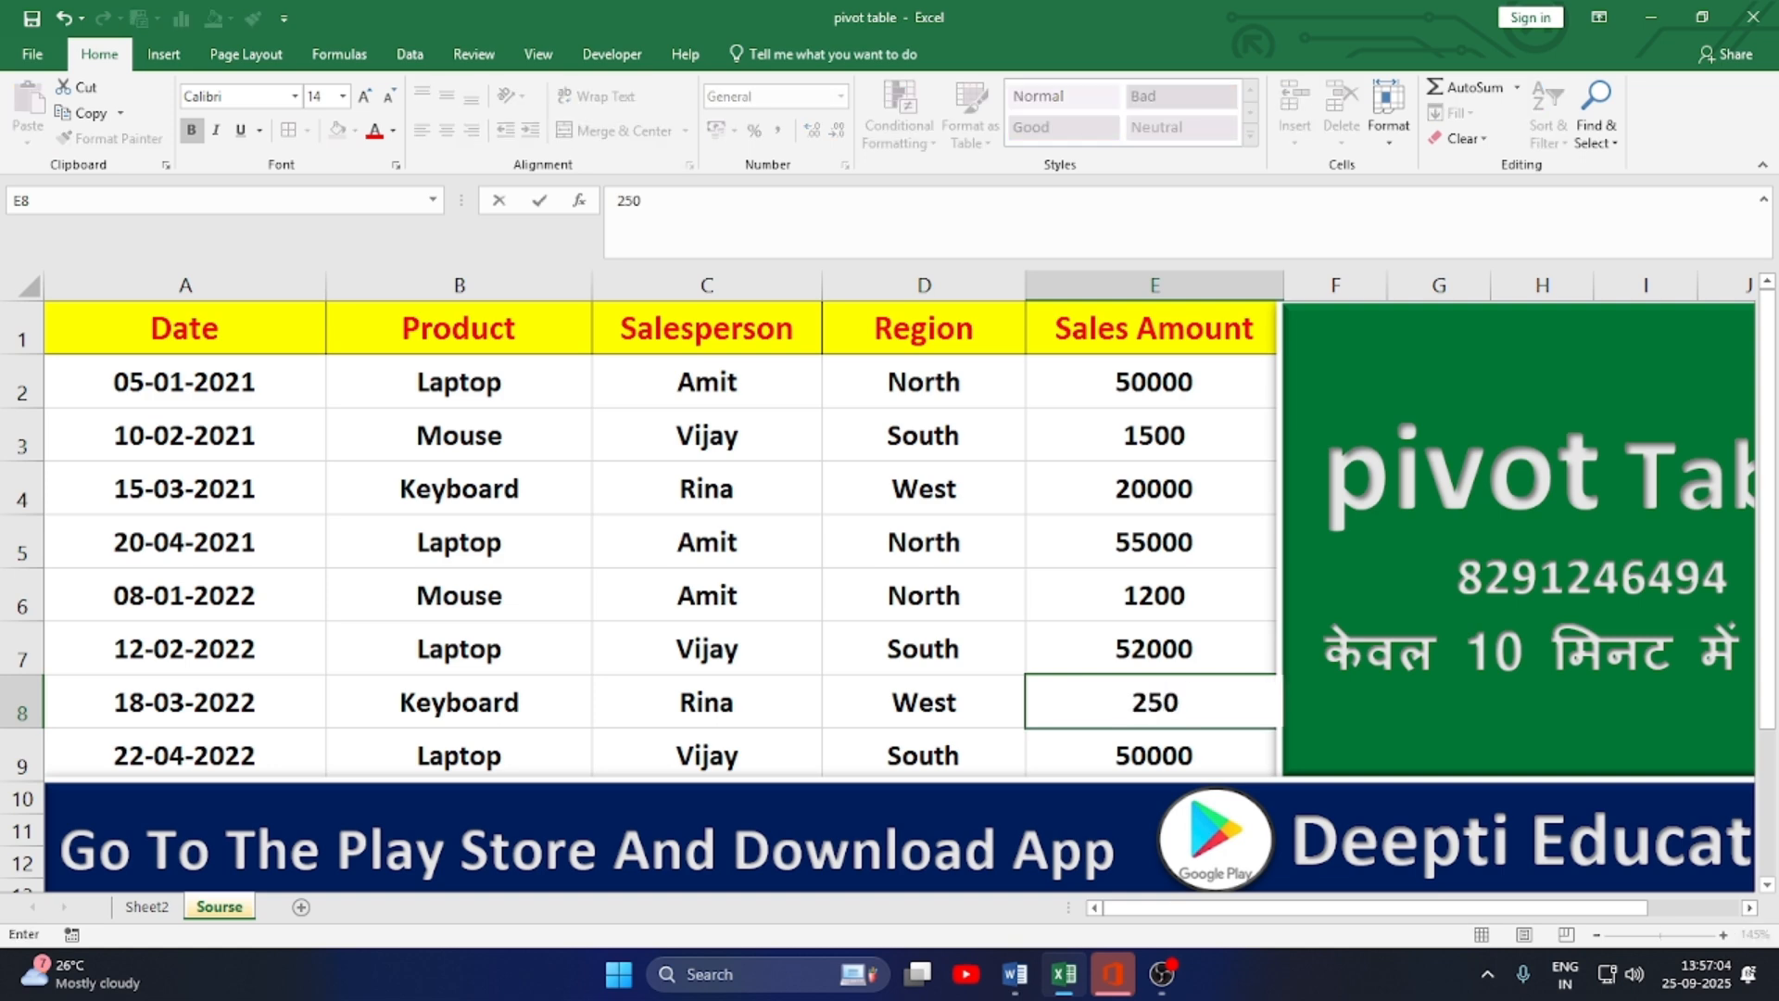
left_click(1061, 660)
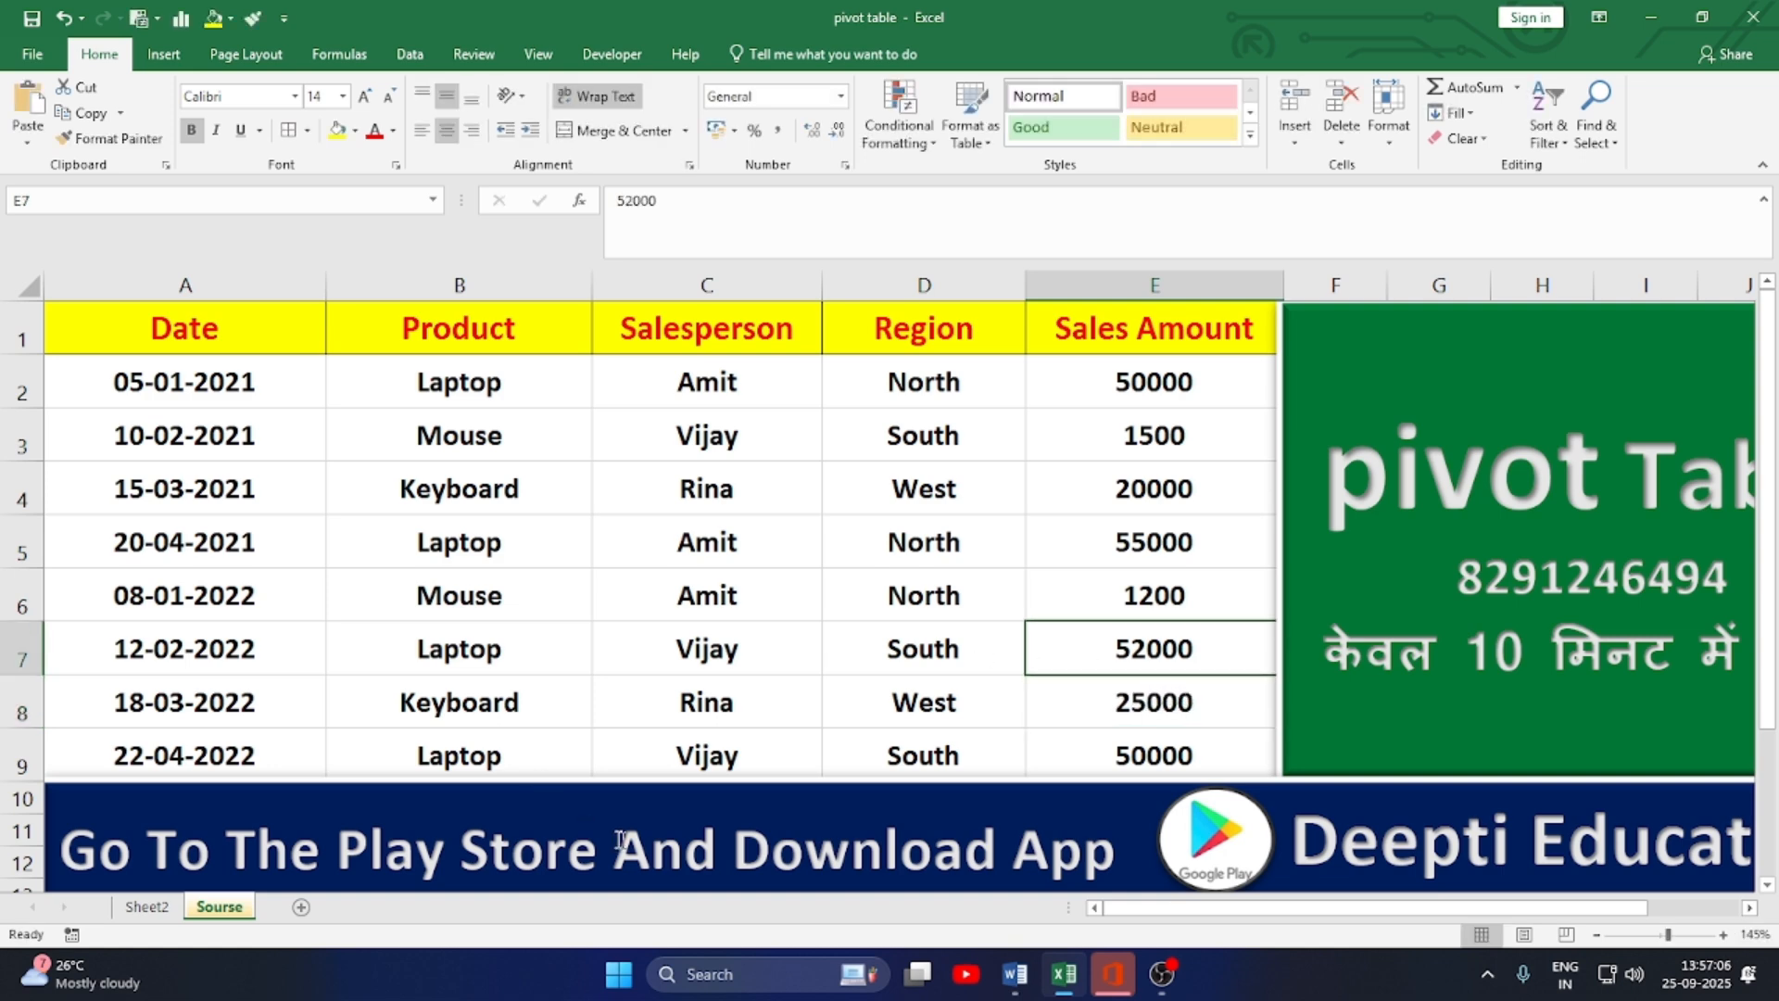
- Refresh the PivotTable on Sheet2 so the pie chart uses the edited sales amounts
left_click(146, 905)
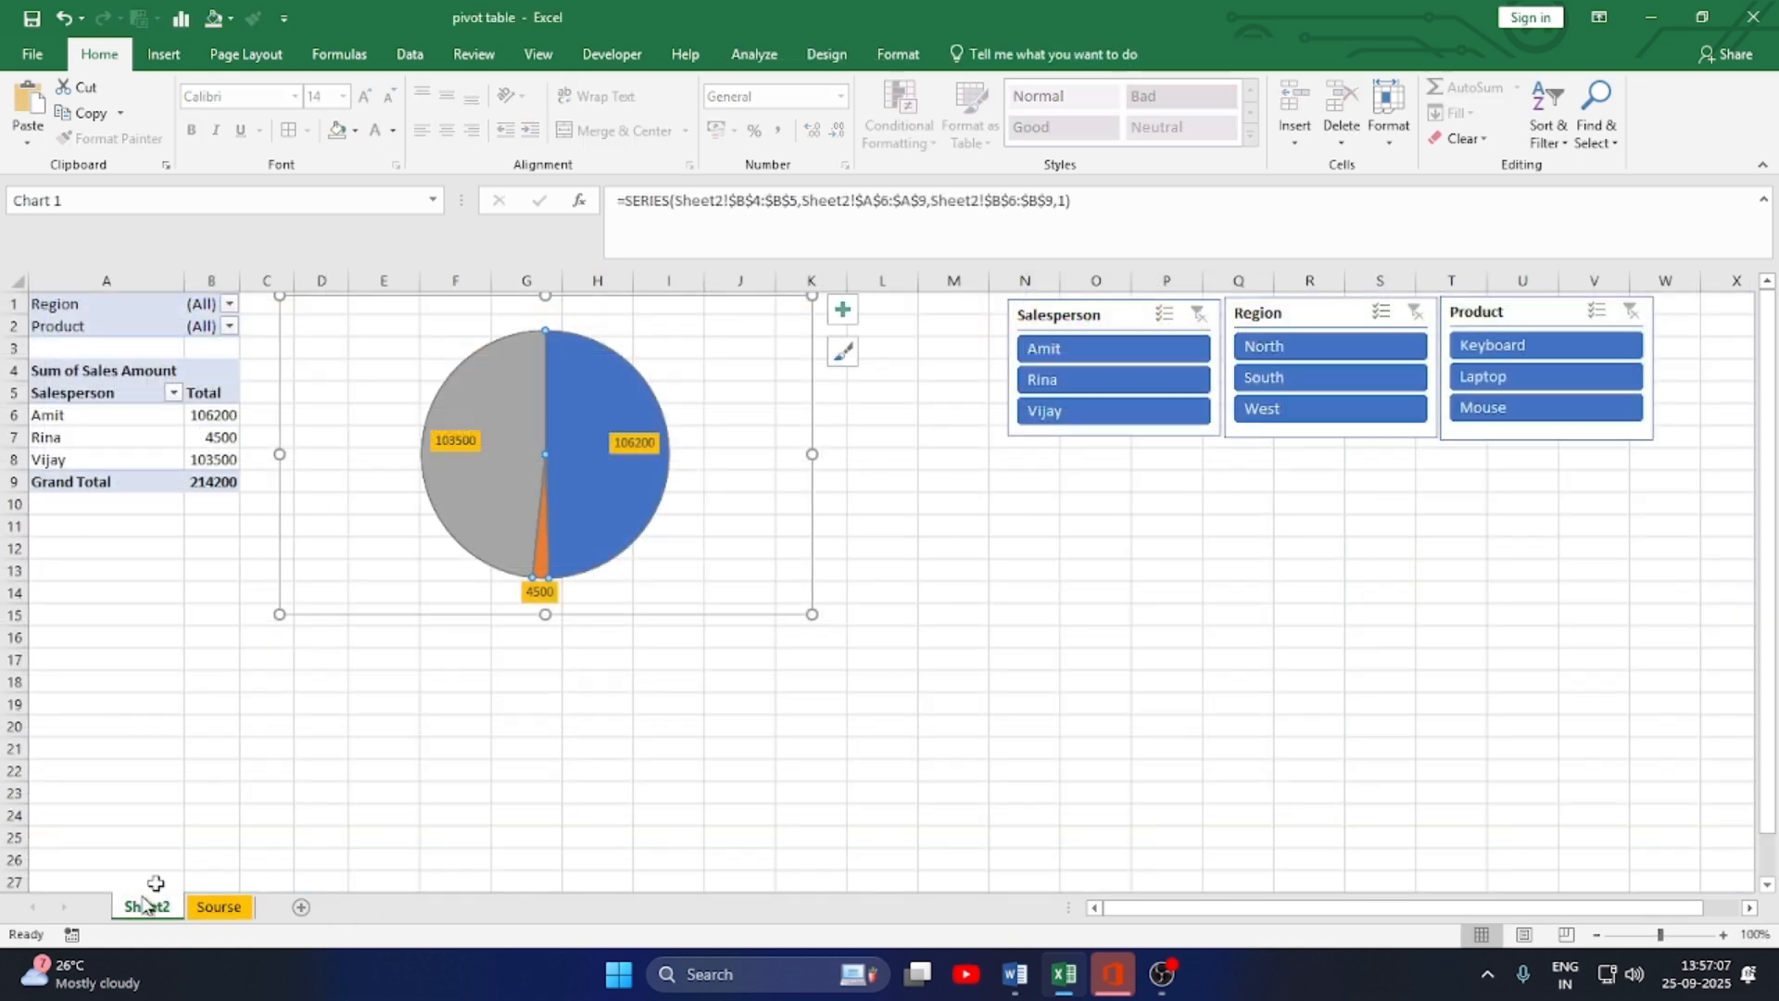
right_click(143, 413)
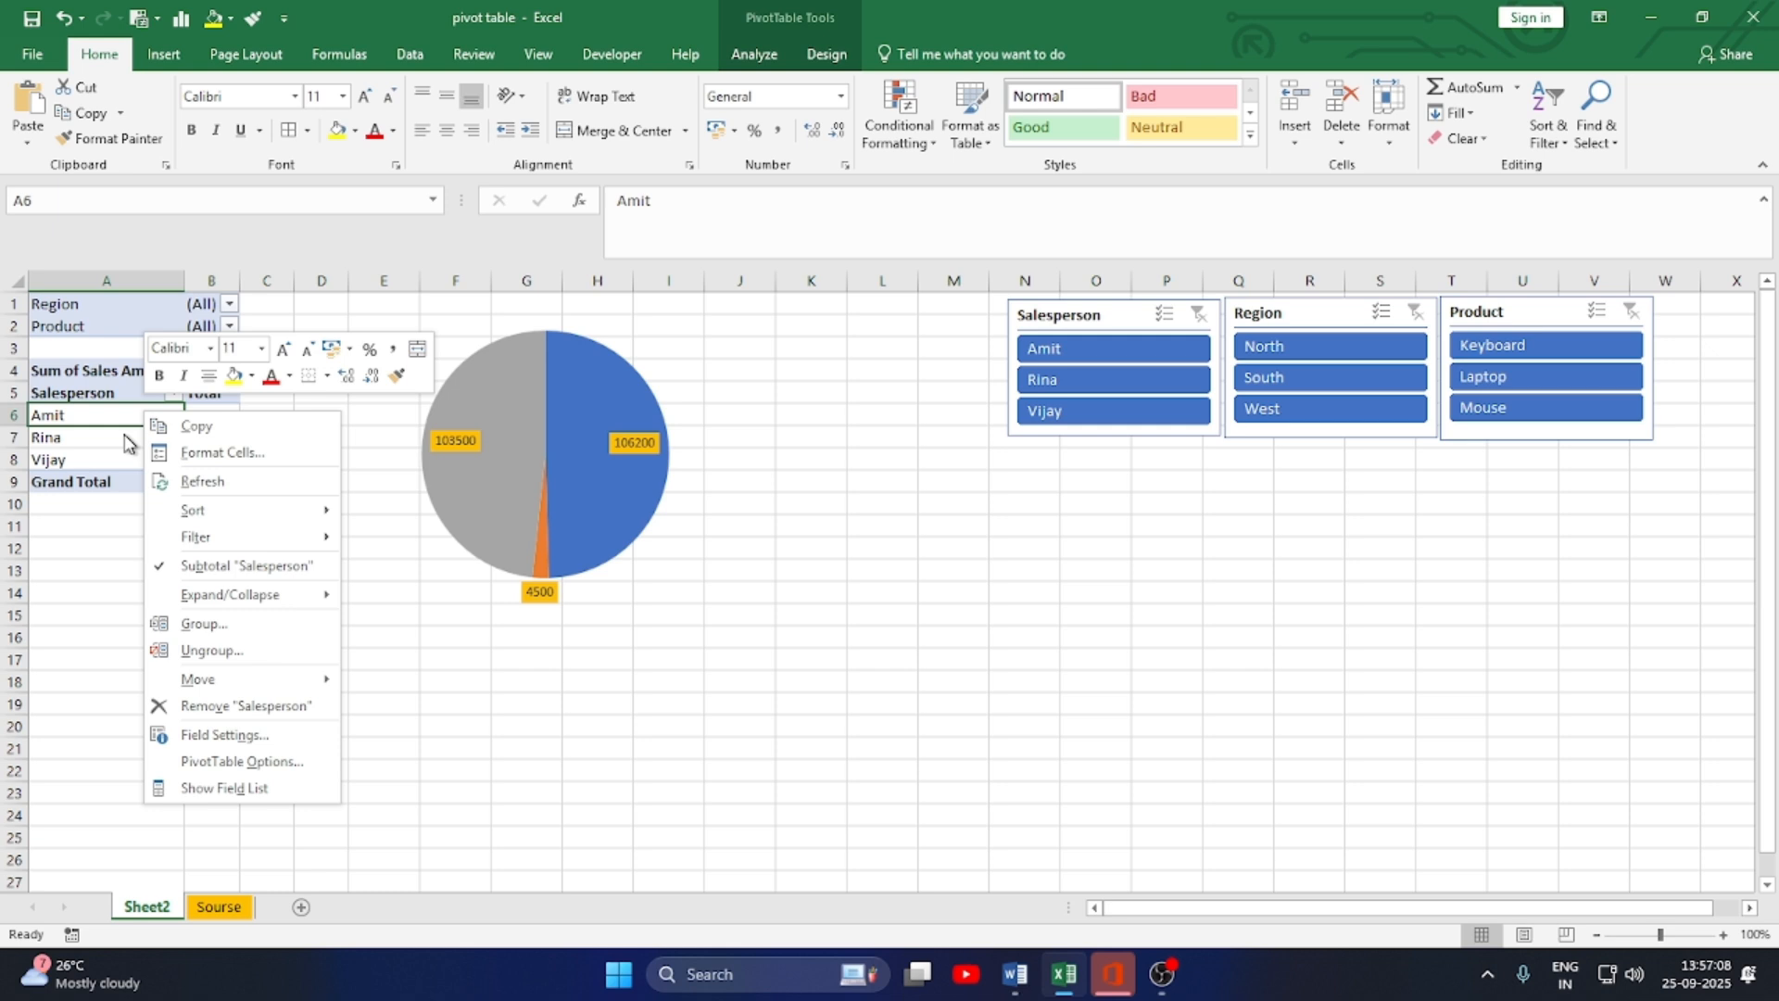
left_click(229, 498)
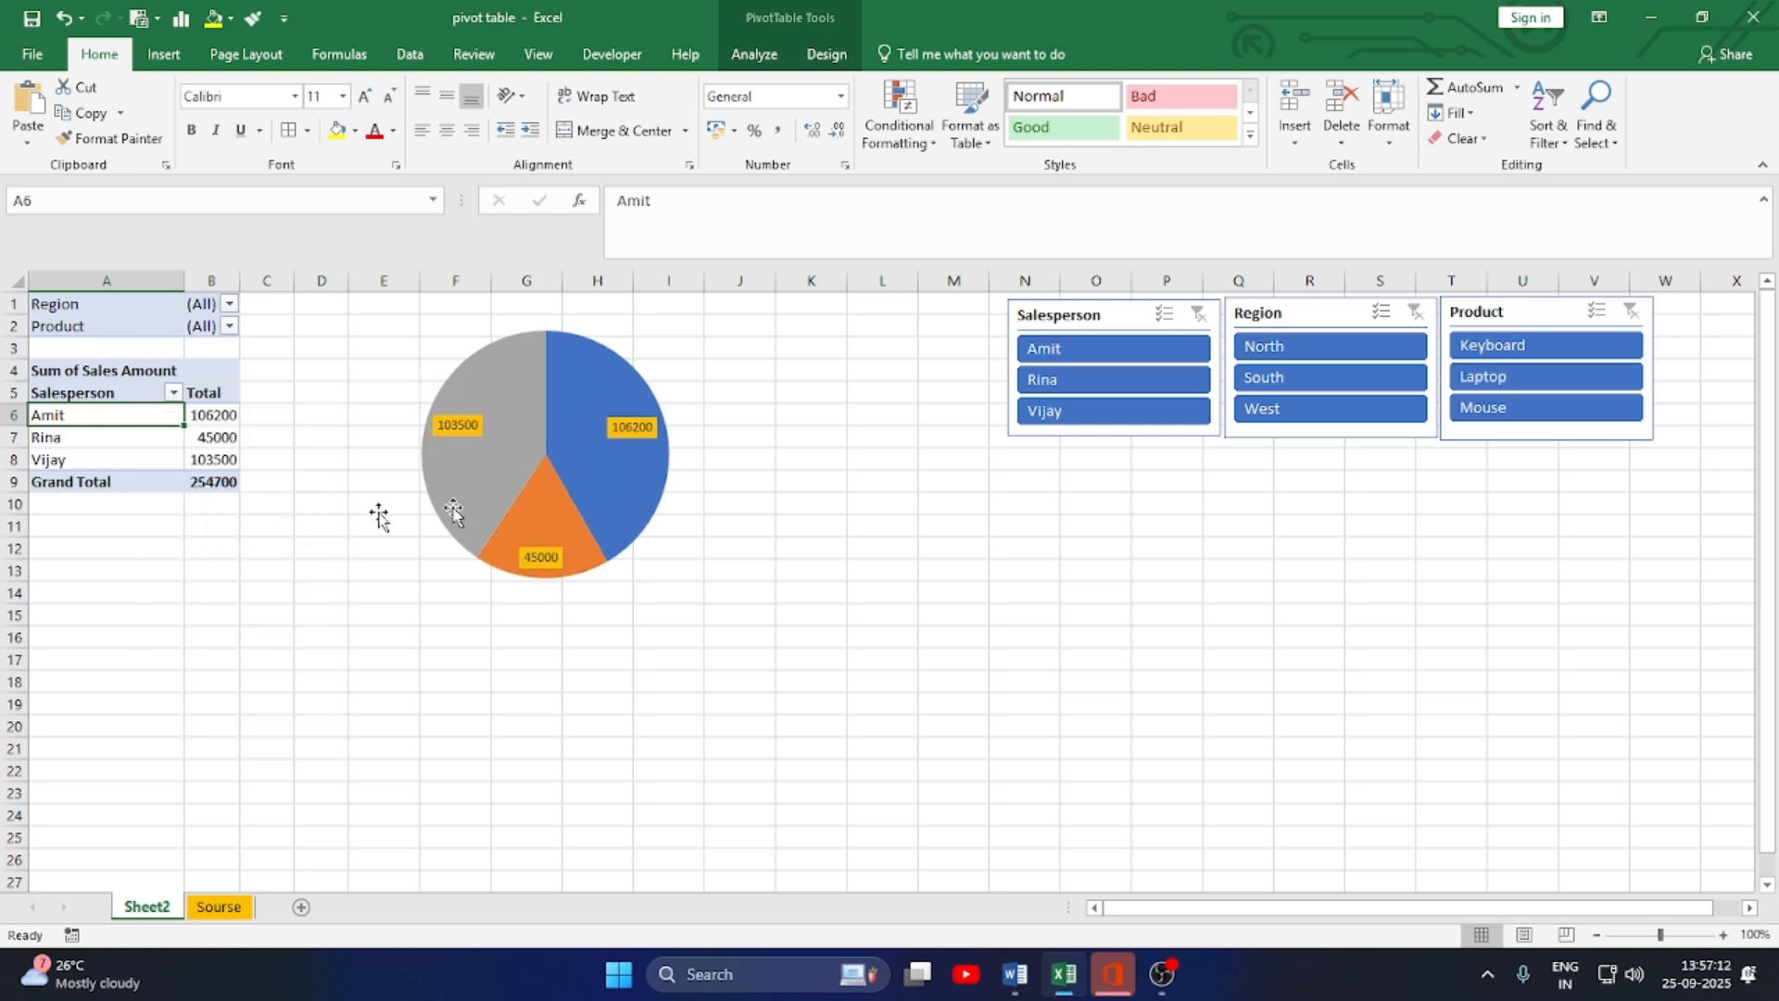
mouse_move(547, 525)
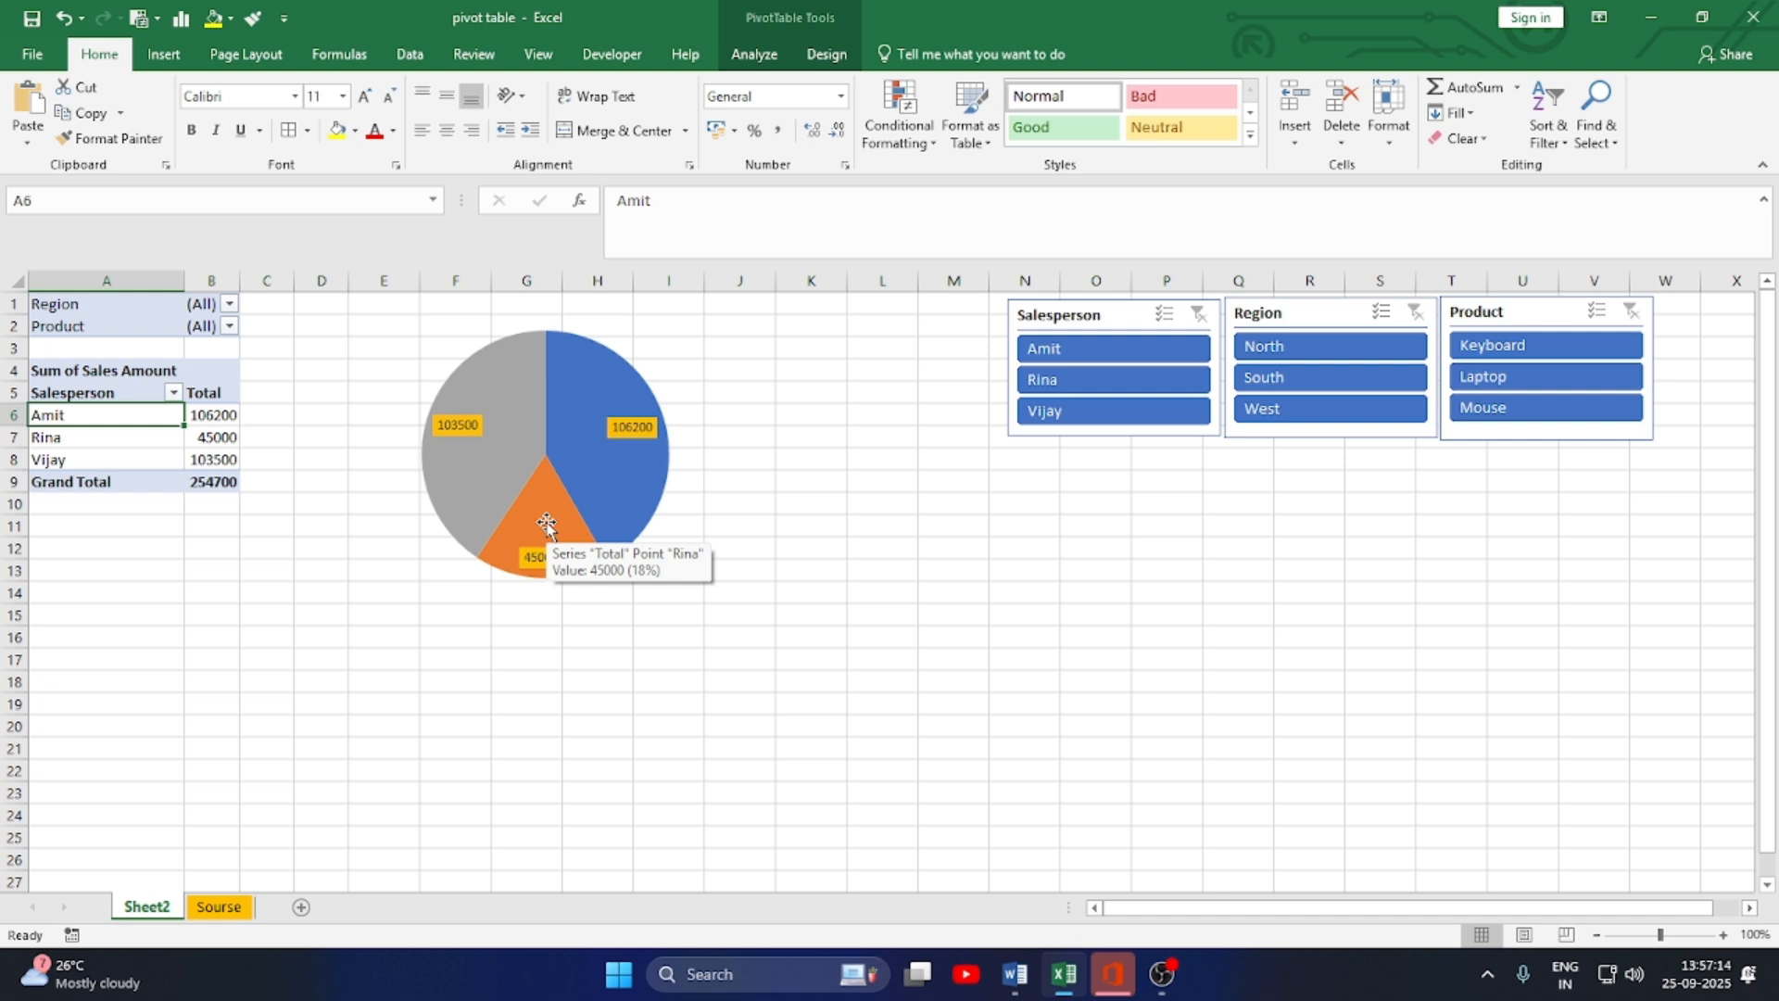
left_click(100, 527)
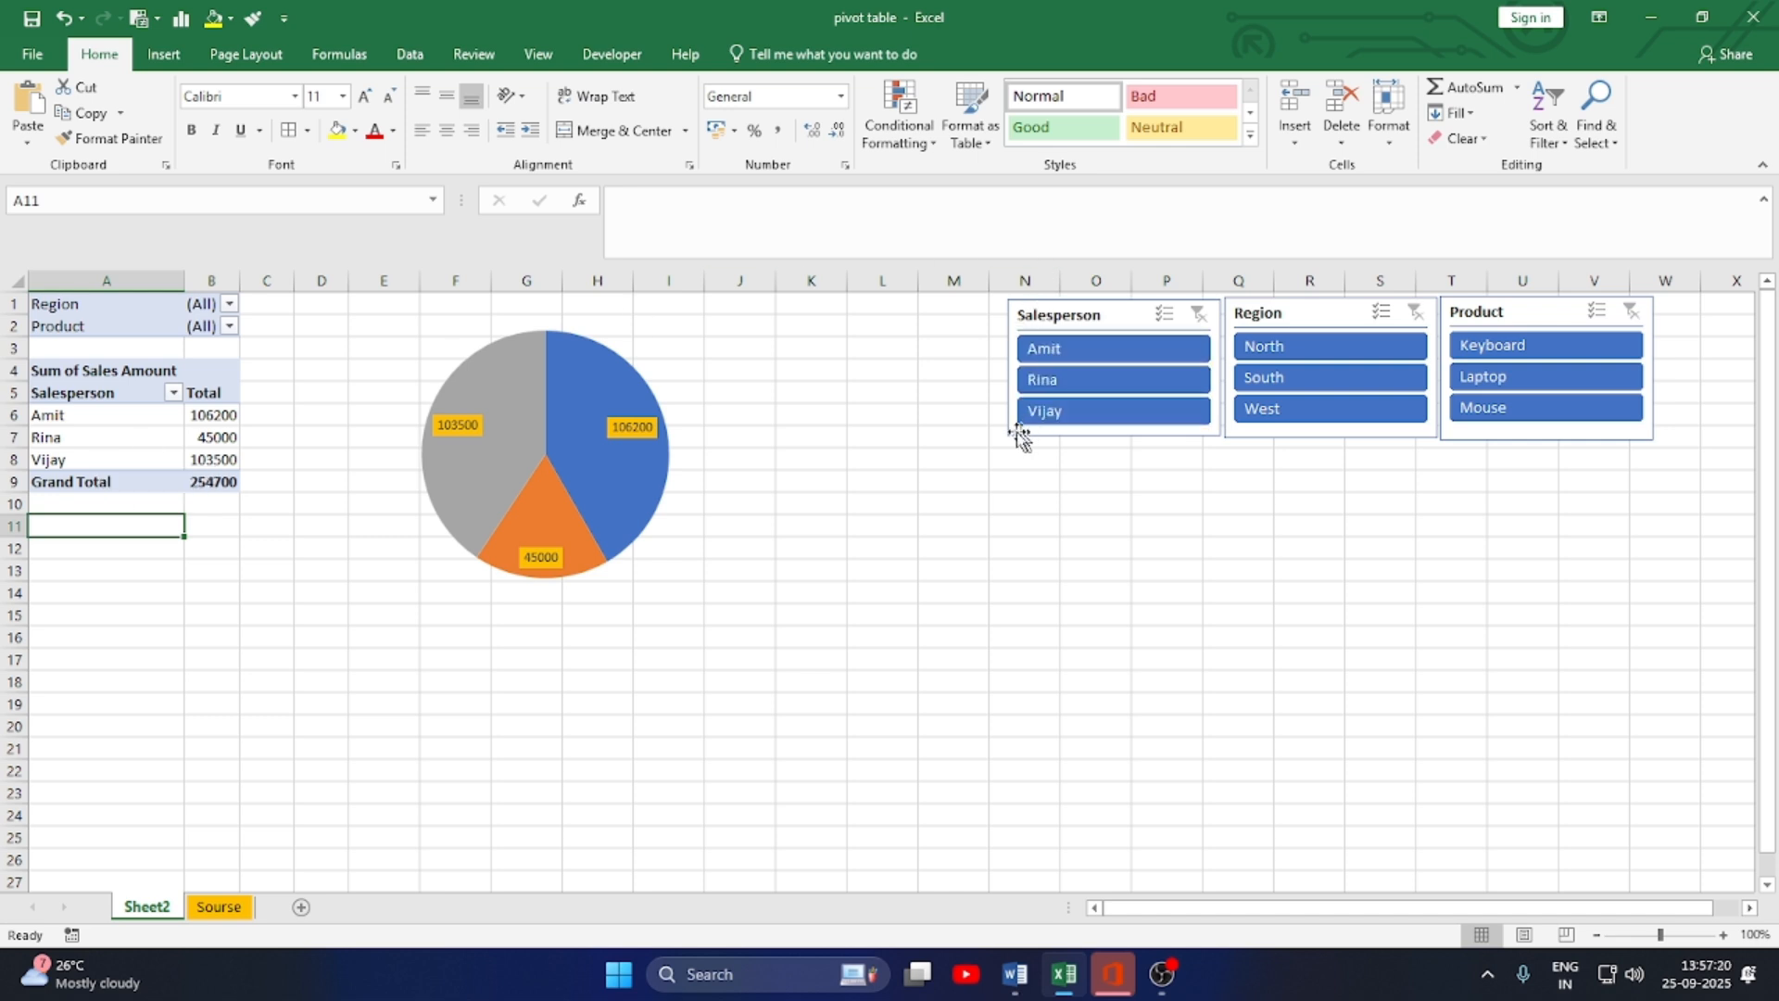
left_click(1149, 449)
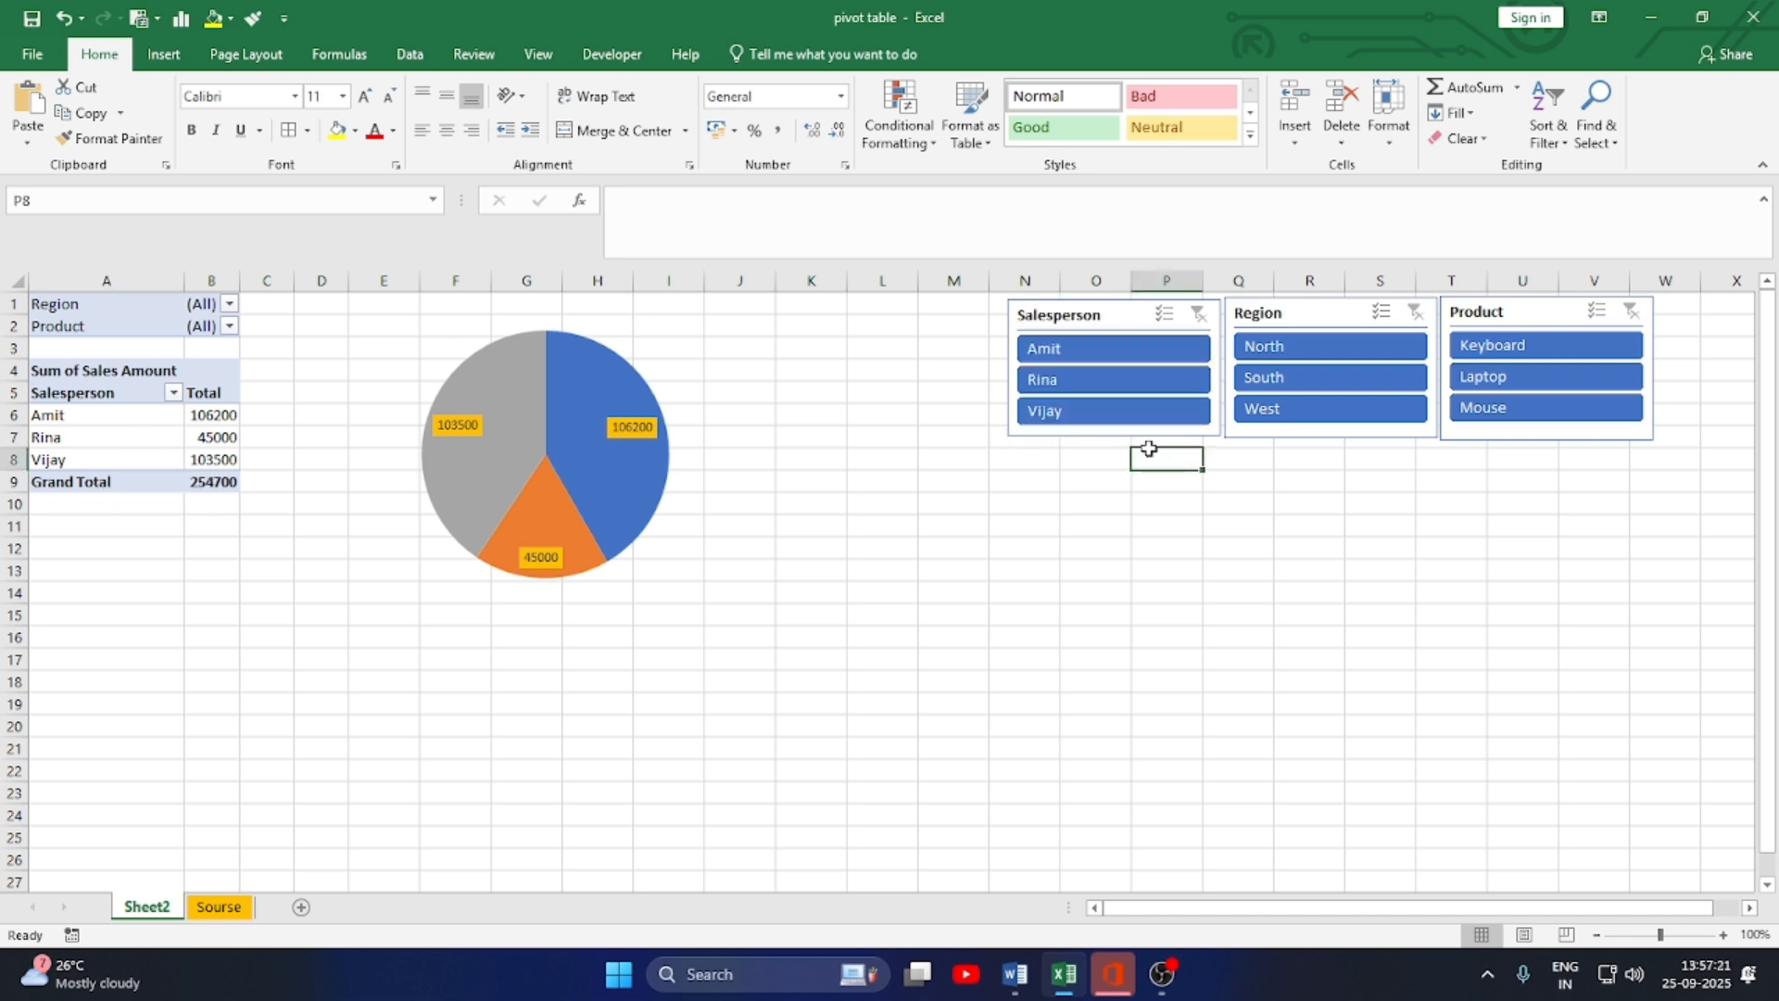
left_click(1205, 443)
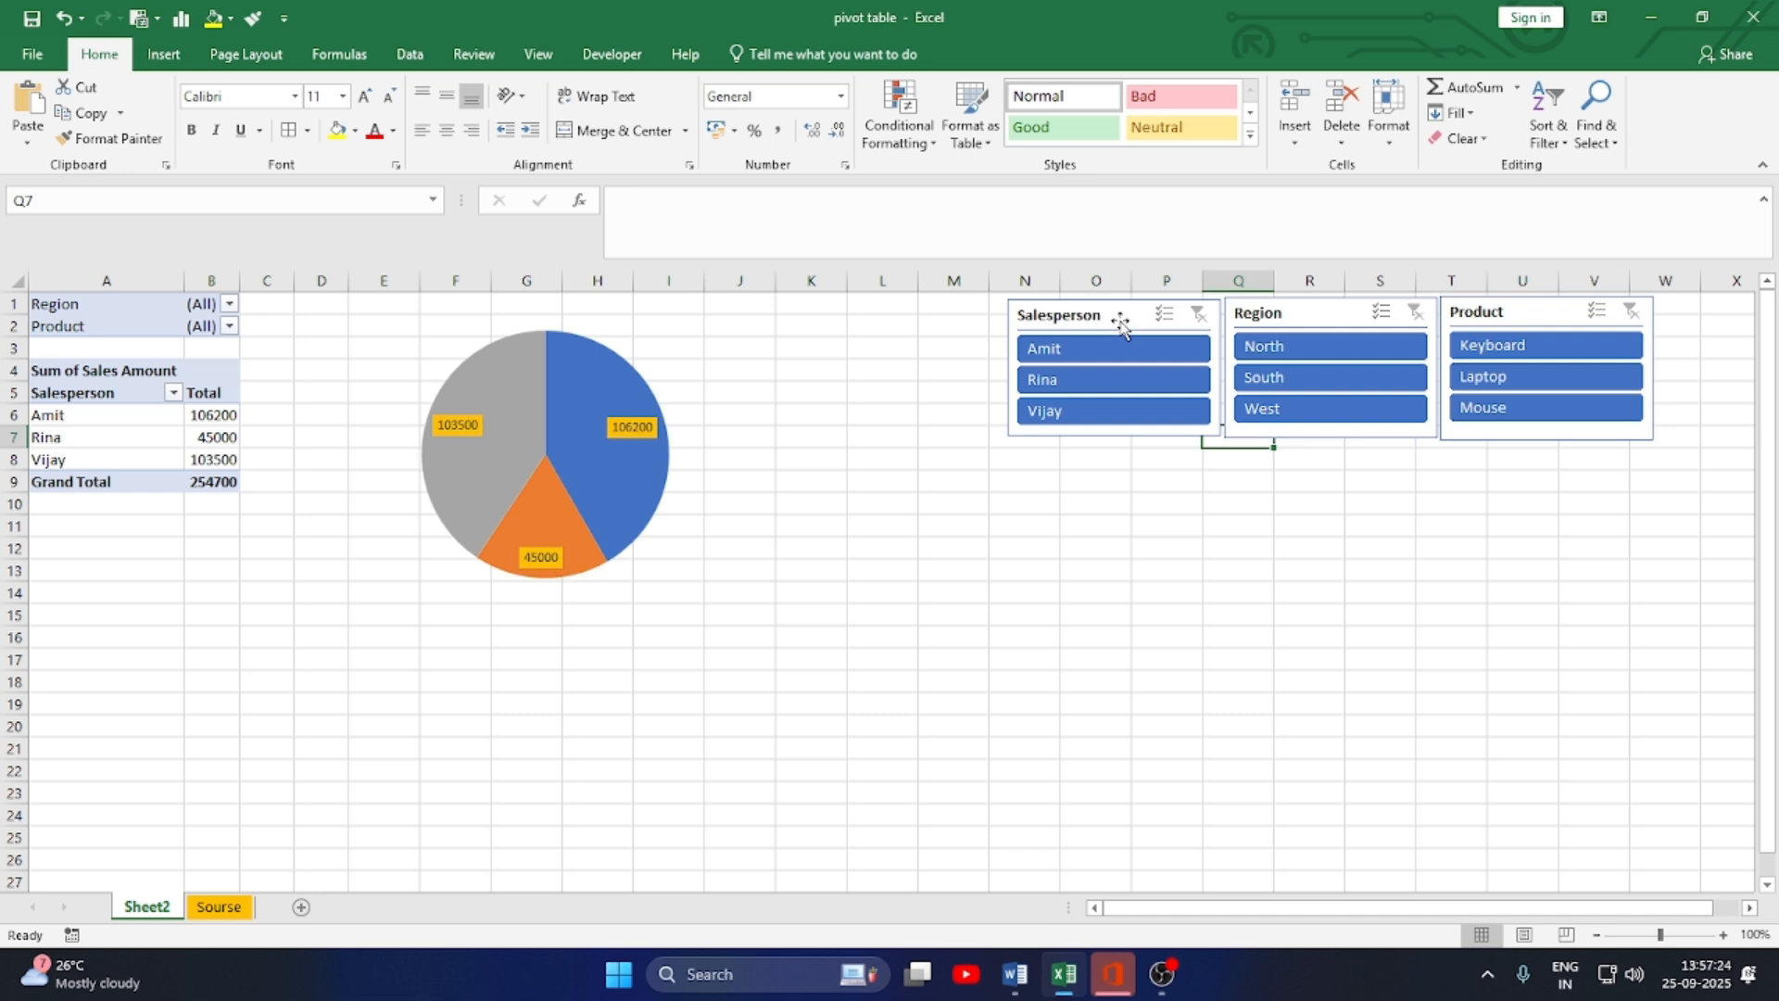
left_click(160, 438)
left_click(755, 57)
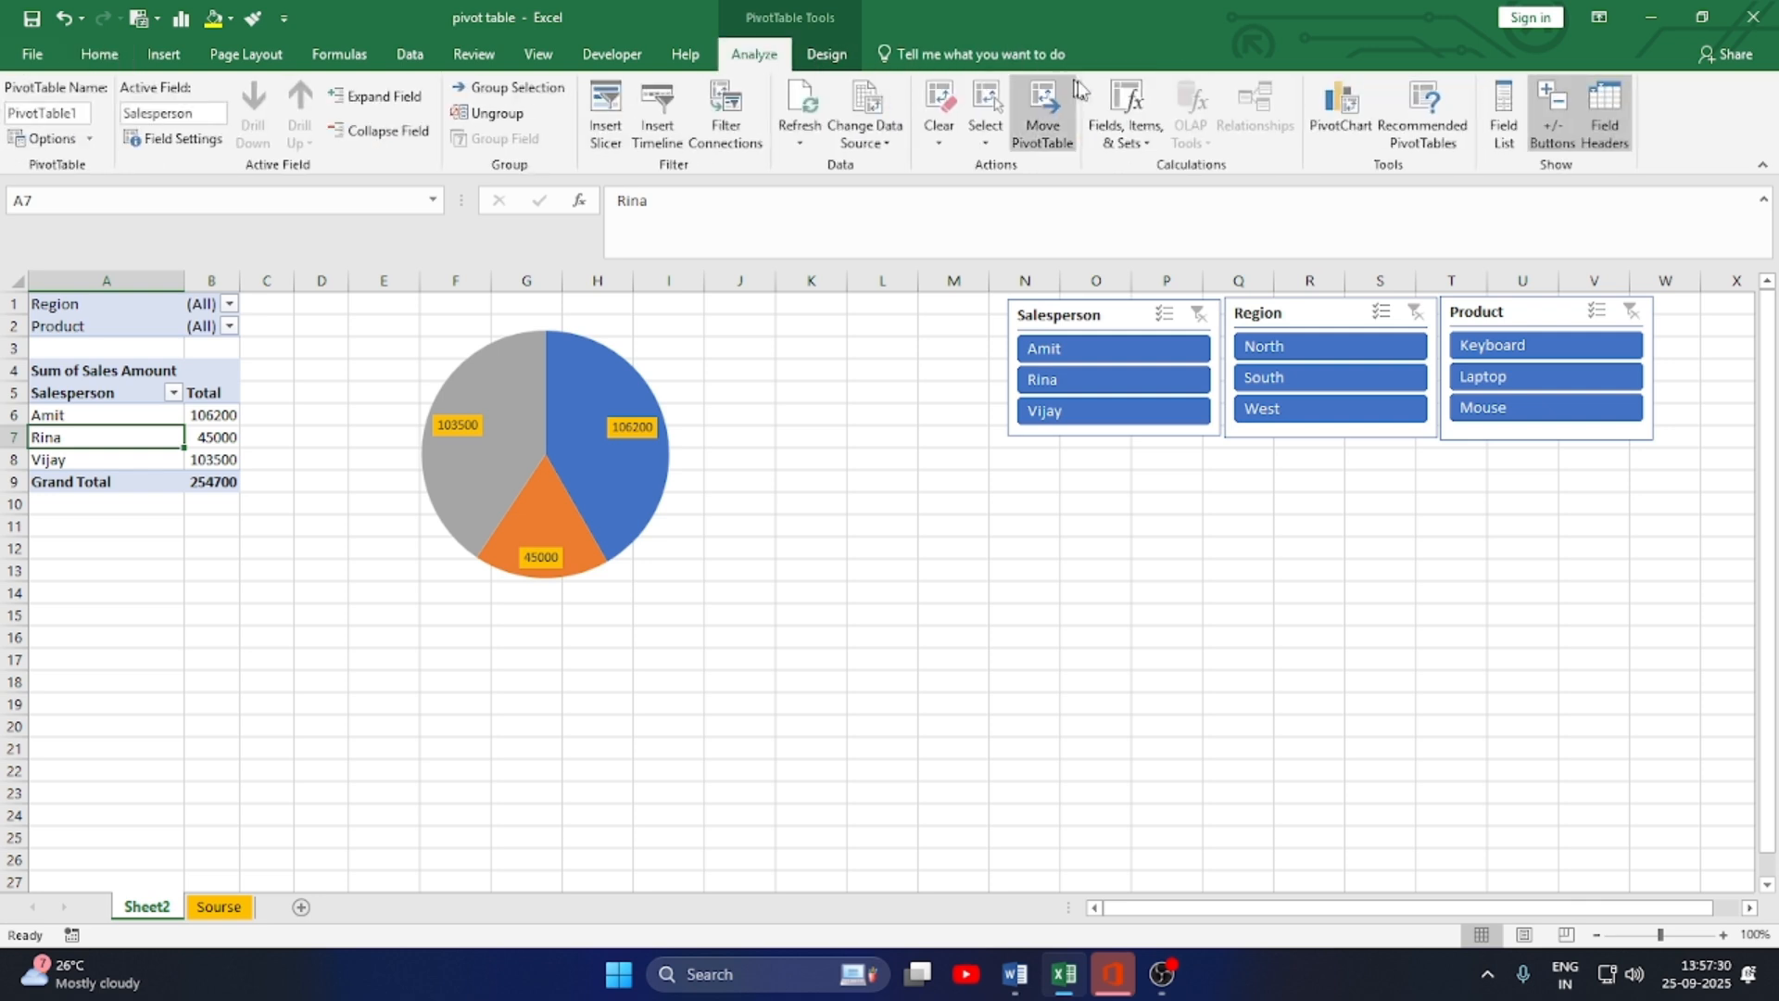
left_click(1151, 149)
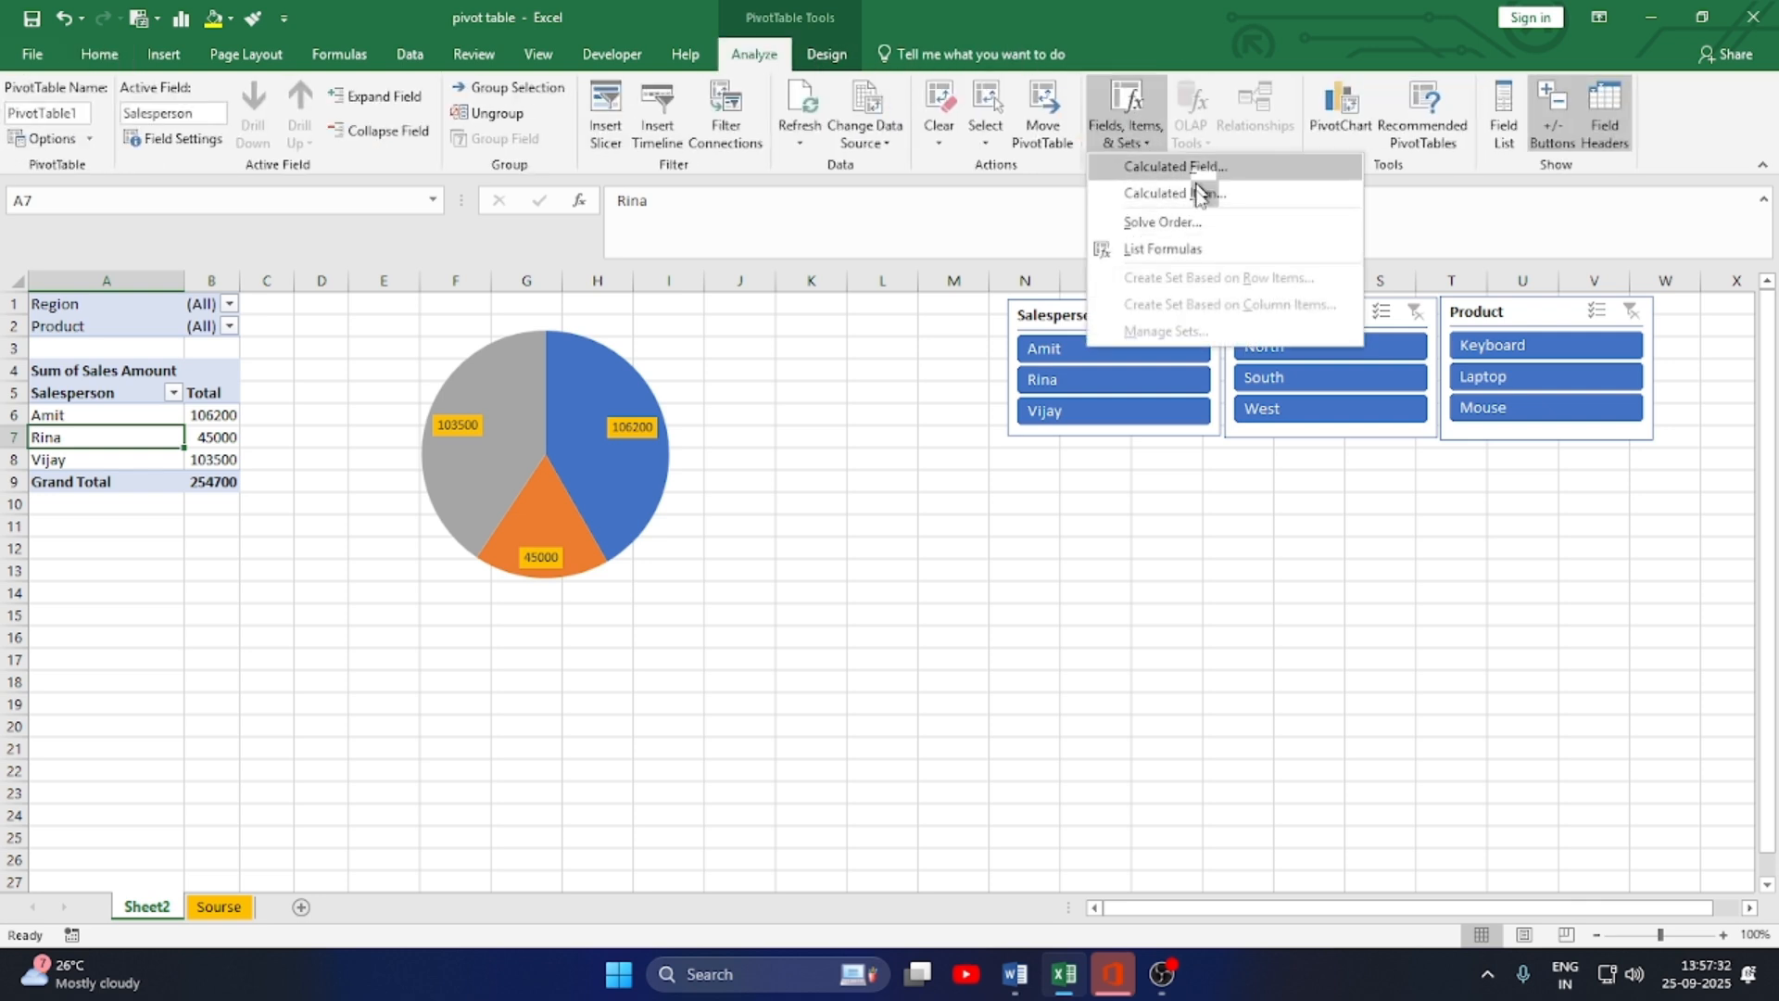
left_click(867, 421)
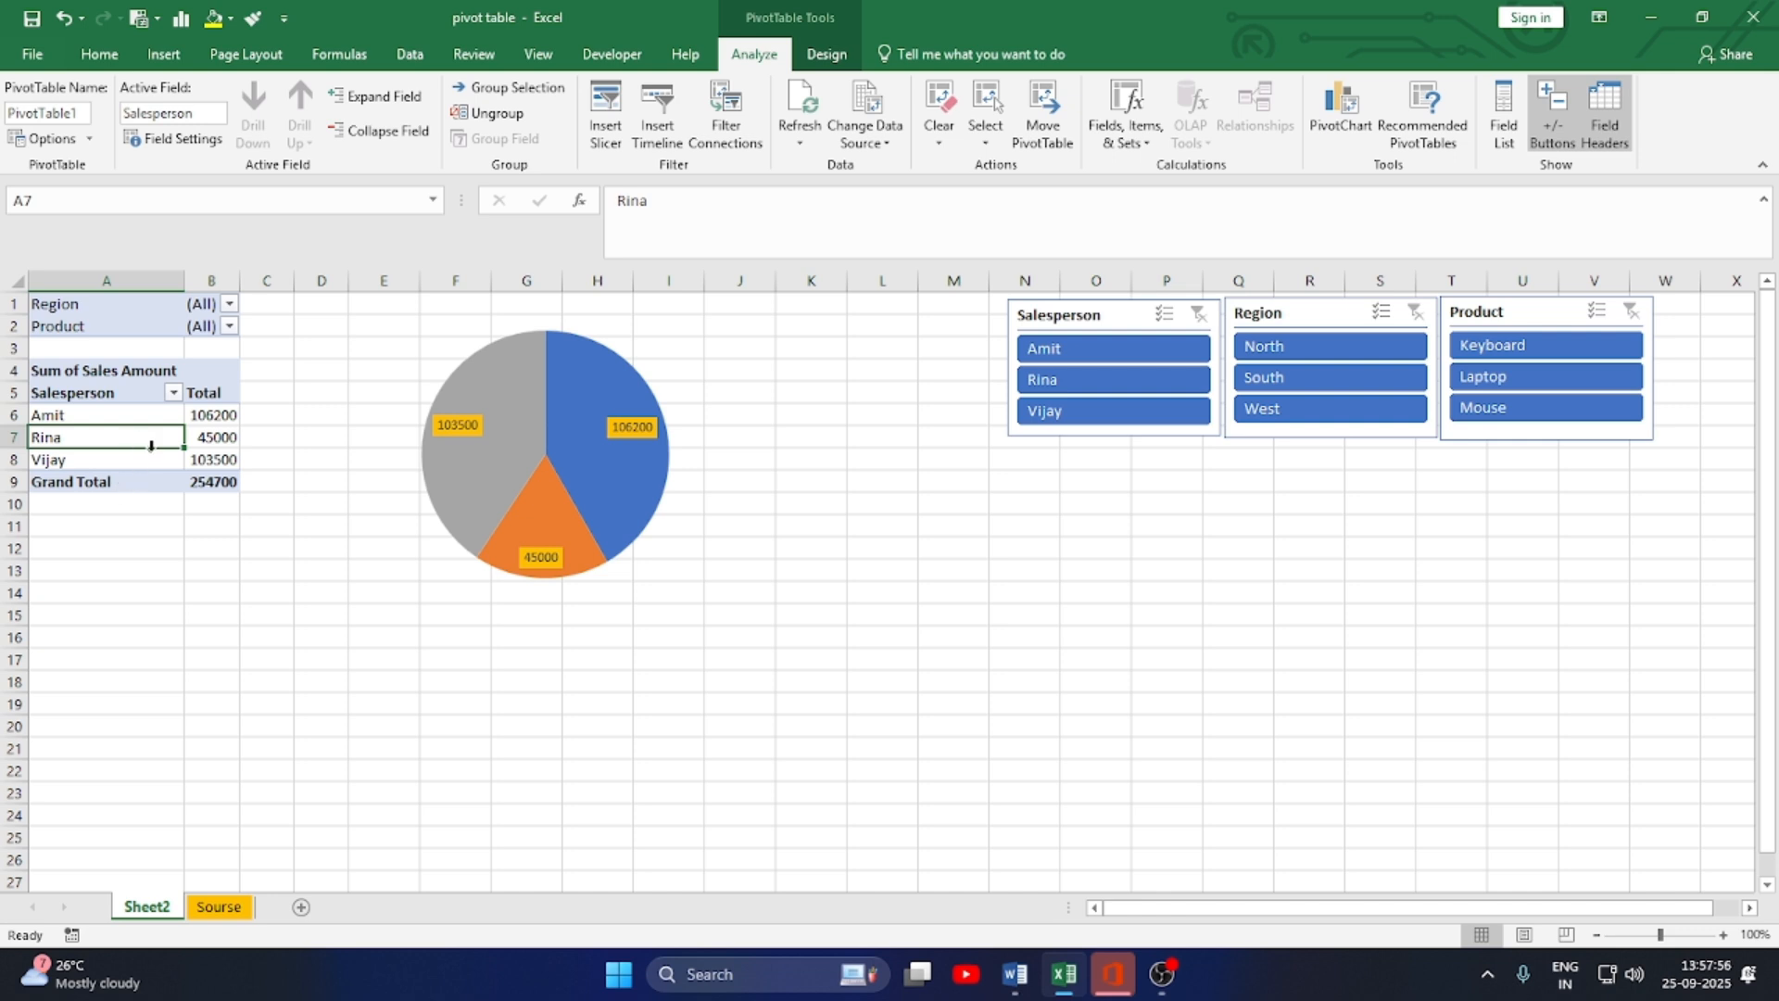
left_click(153, 454)
left_click(145, 441)
- Filter the pie chart through the Product slicer by Keyboard, Laptop and Mouse in turn, and clear the Product filter
left_click(468, 369)
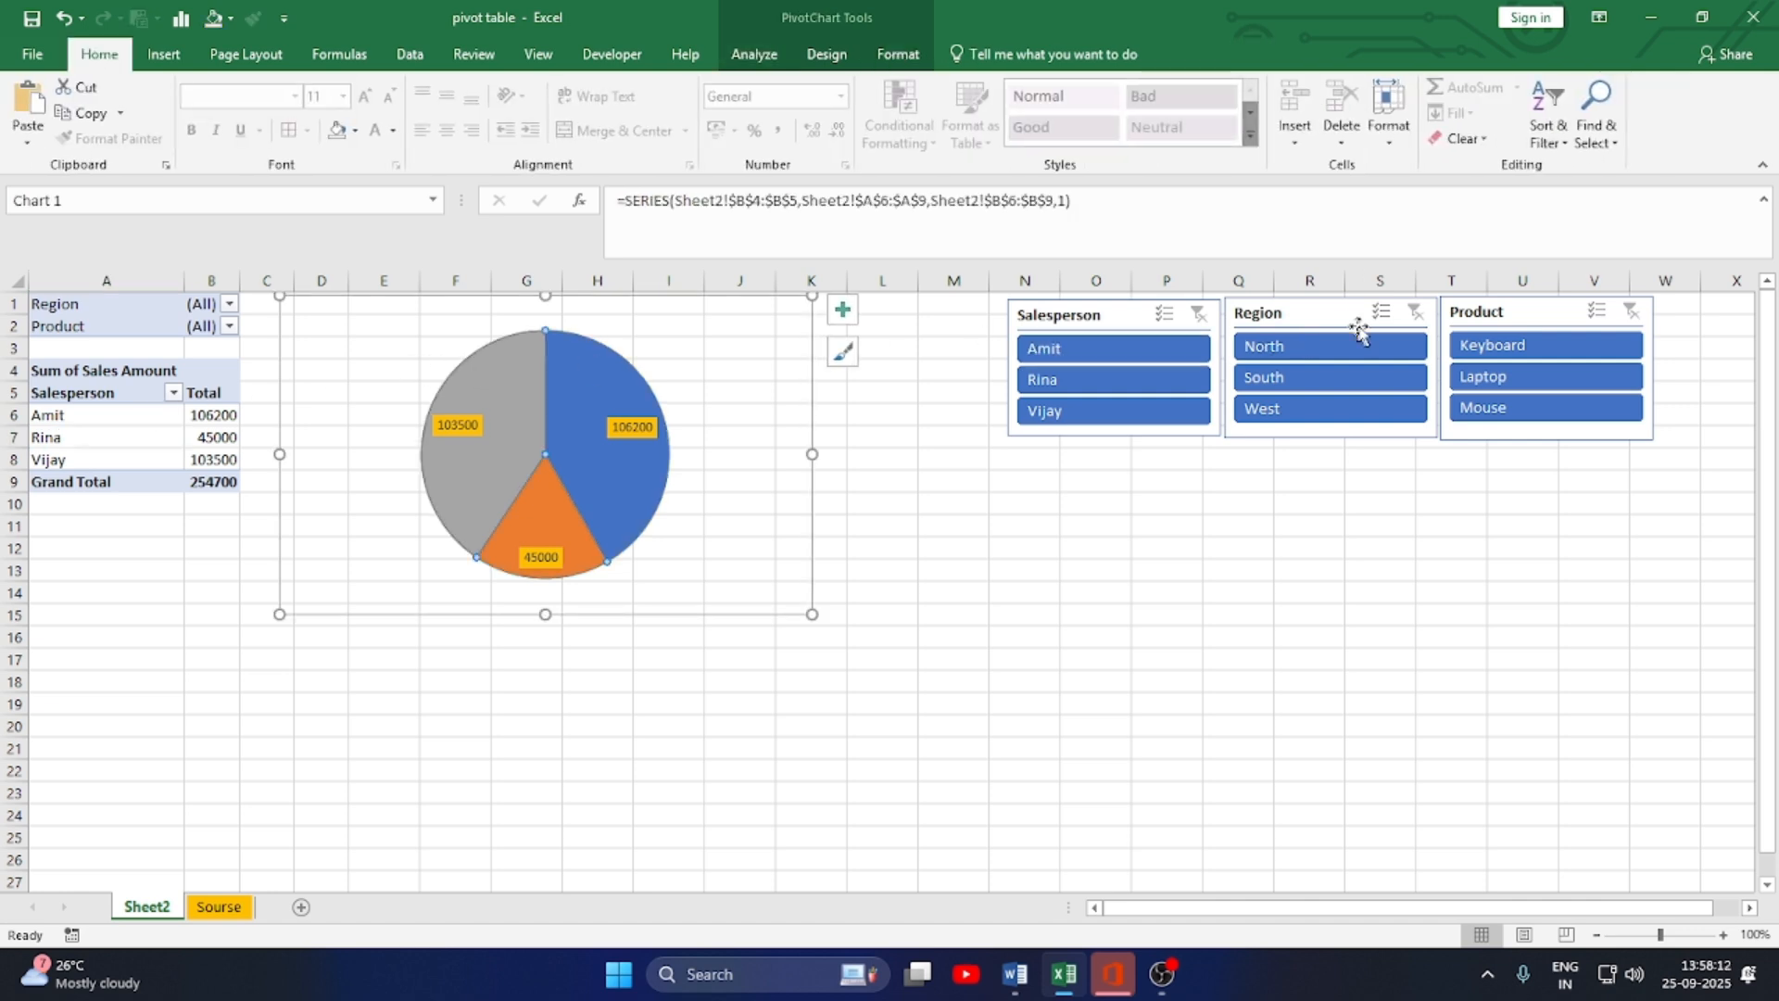
left_click(1573, 350)
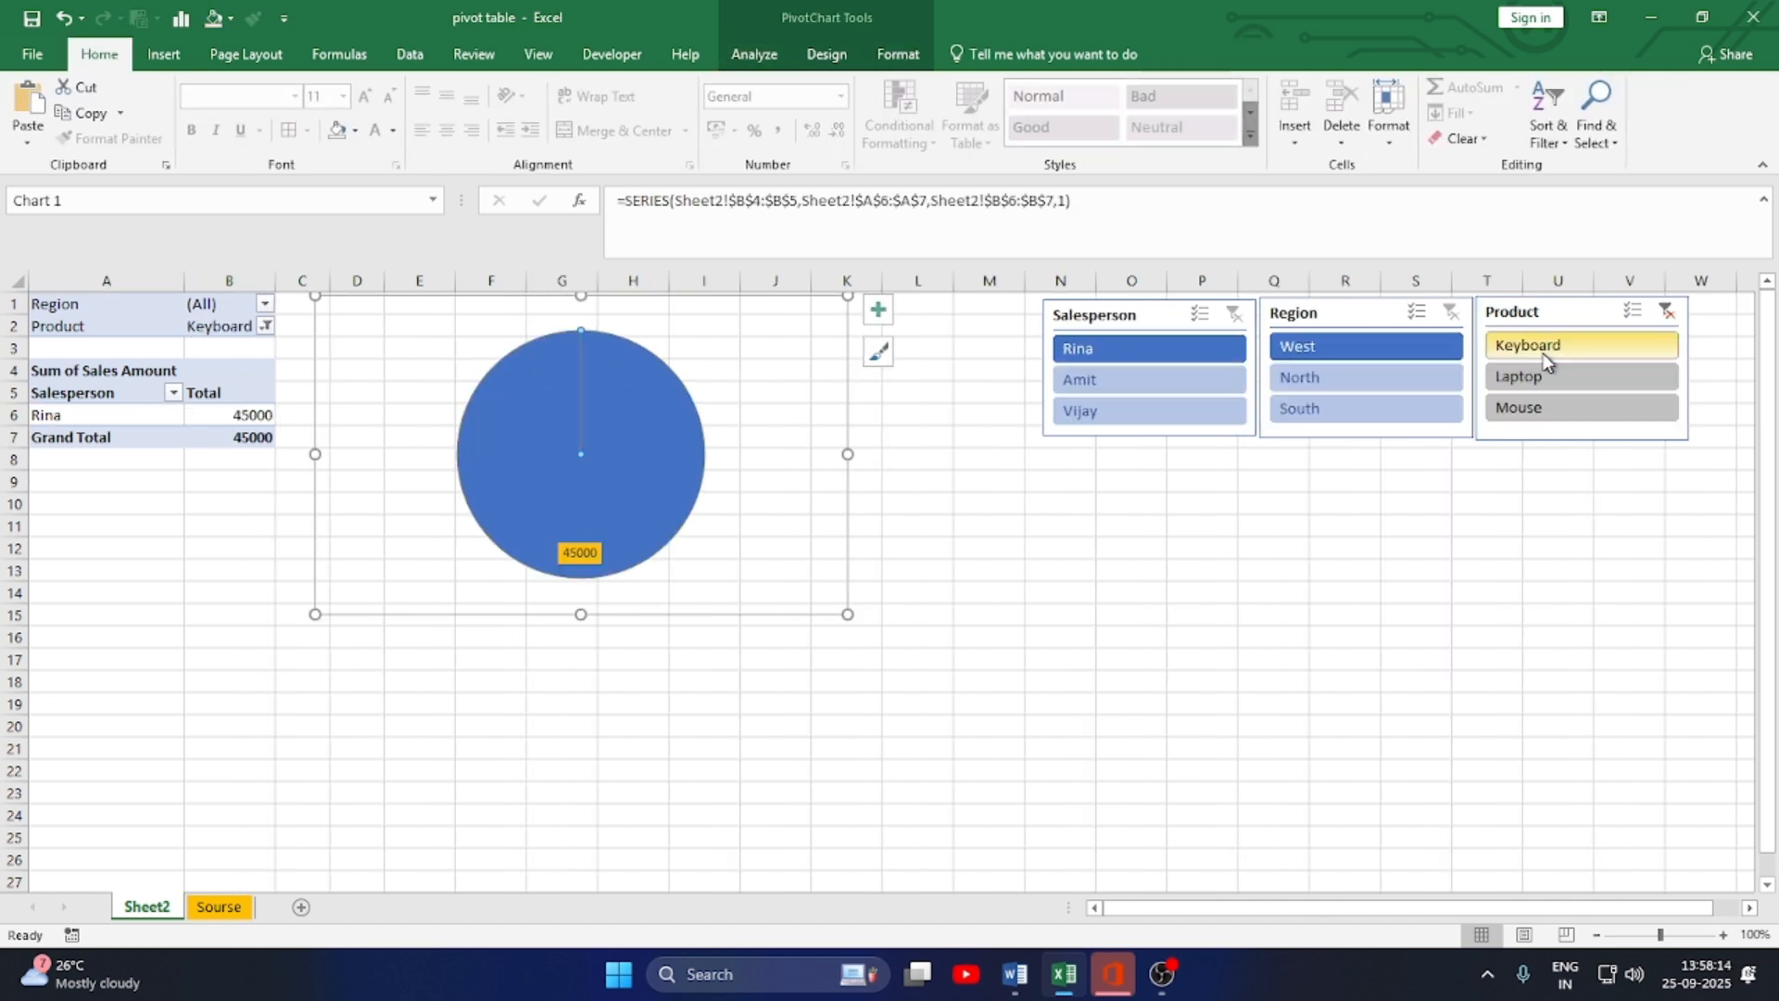
left_click(1530, 379)
left_click(1527, 407)
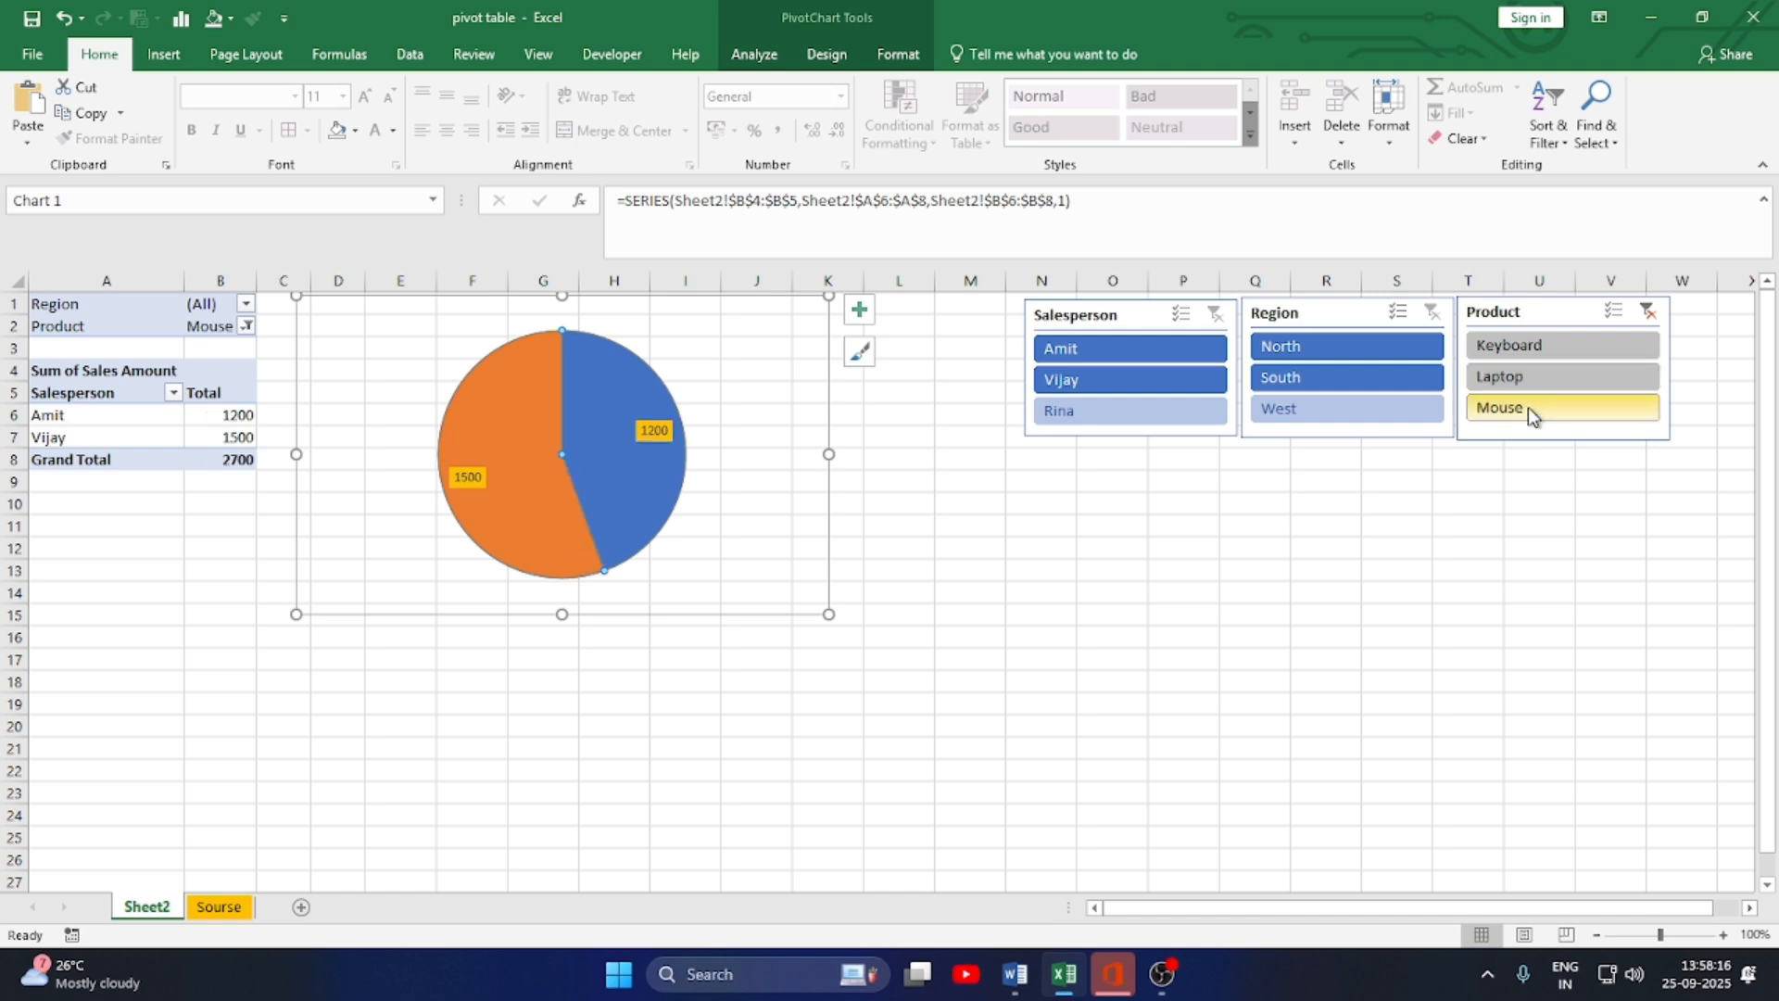
left_click(1648, 311)
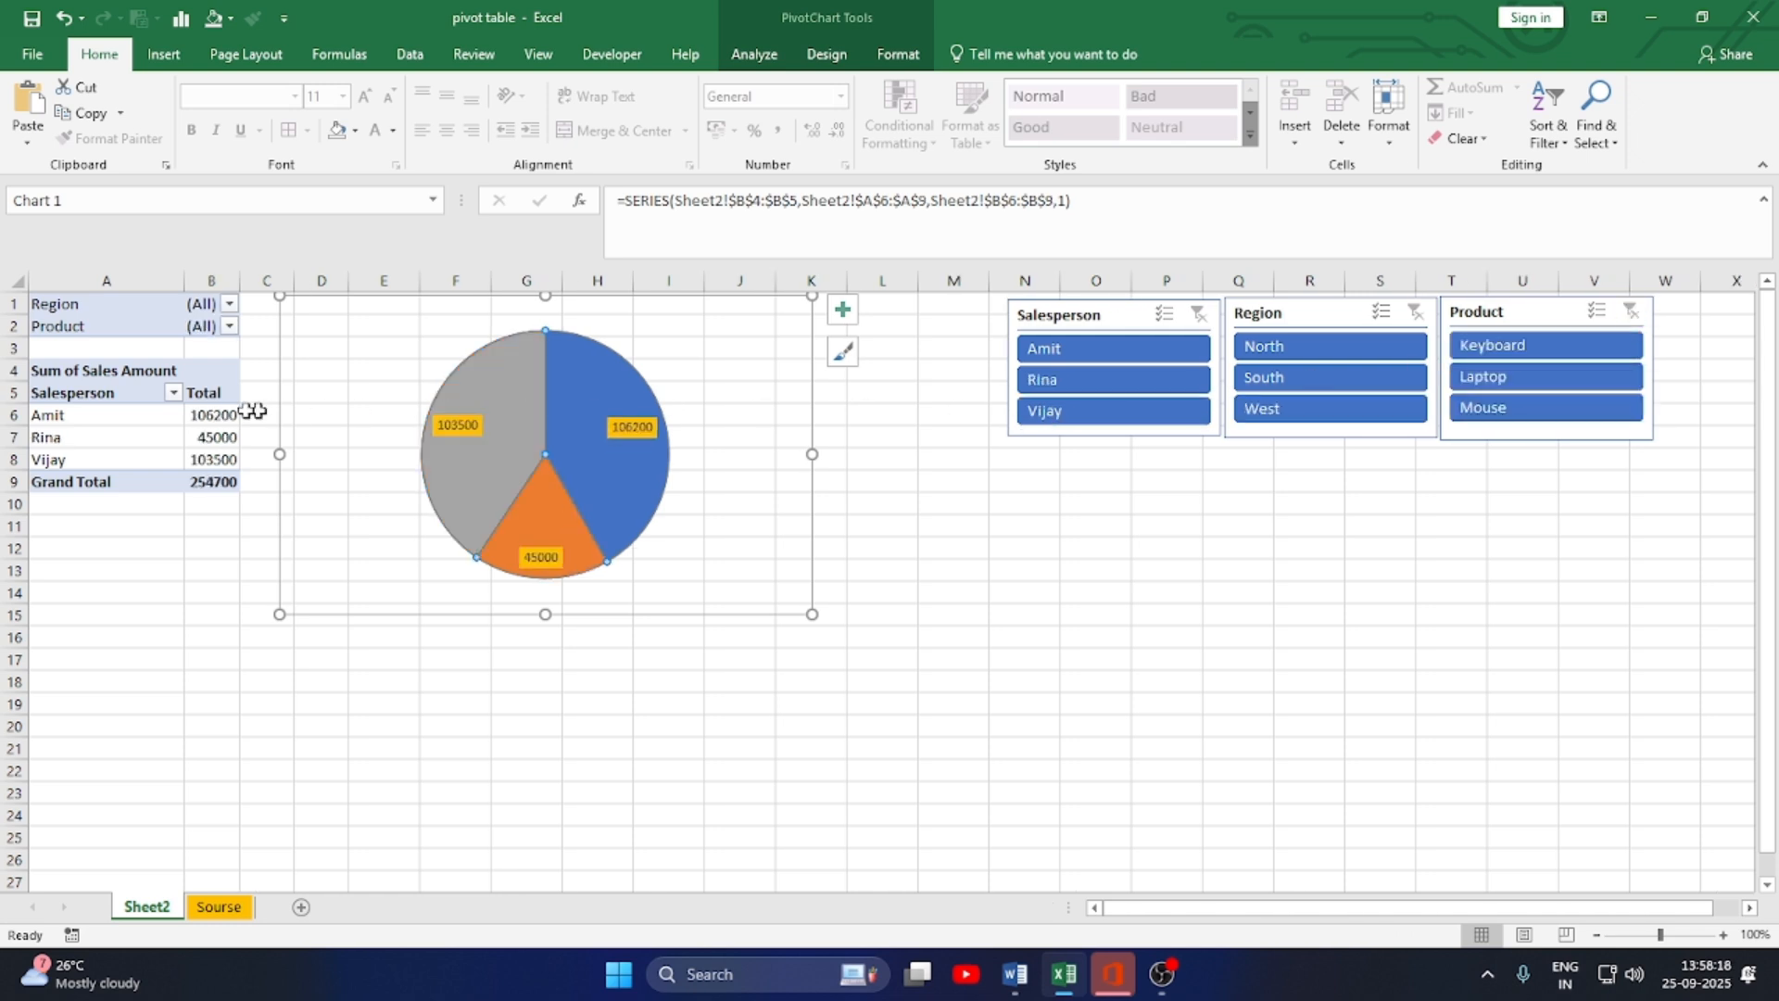
left_click(212, 591)
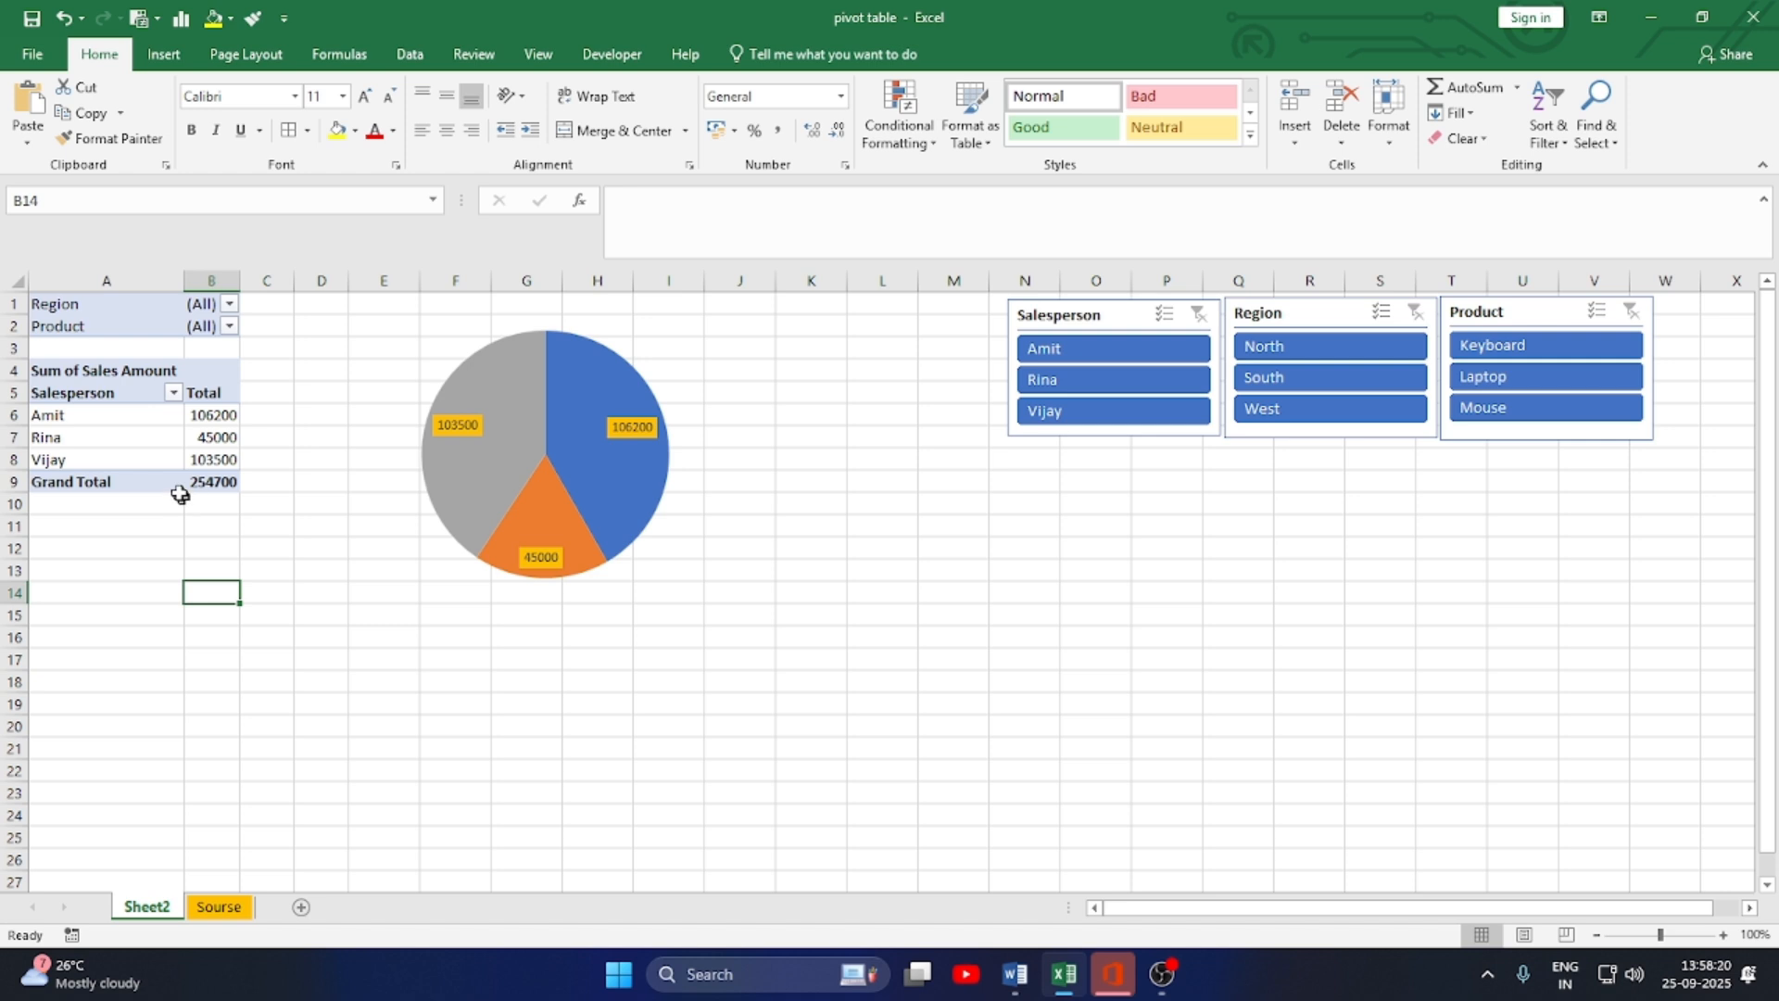
left_click(141, 459)
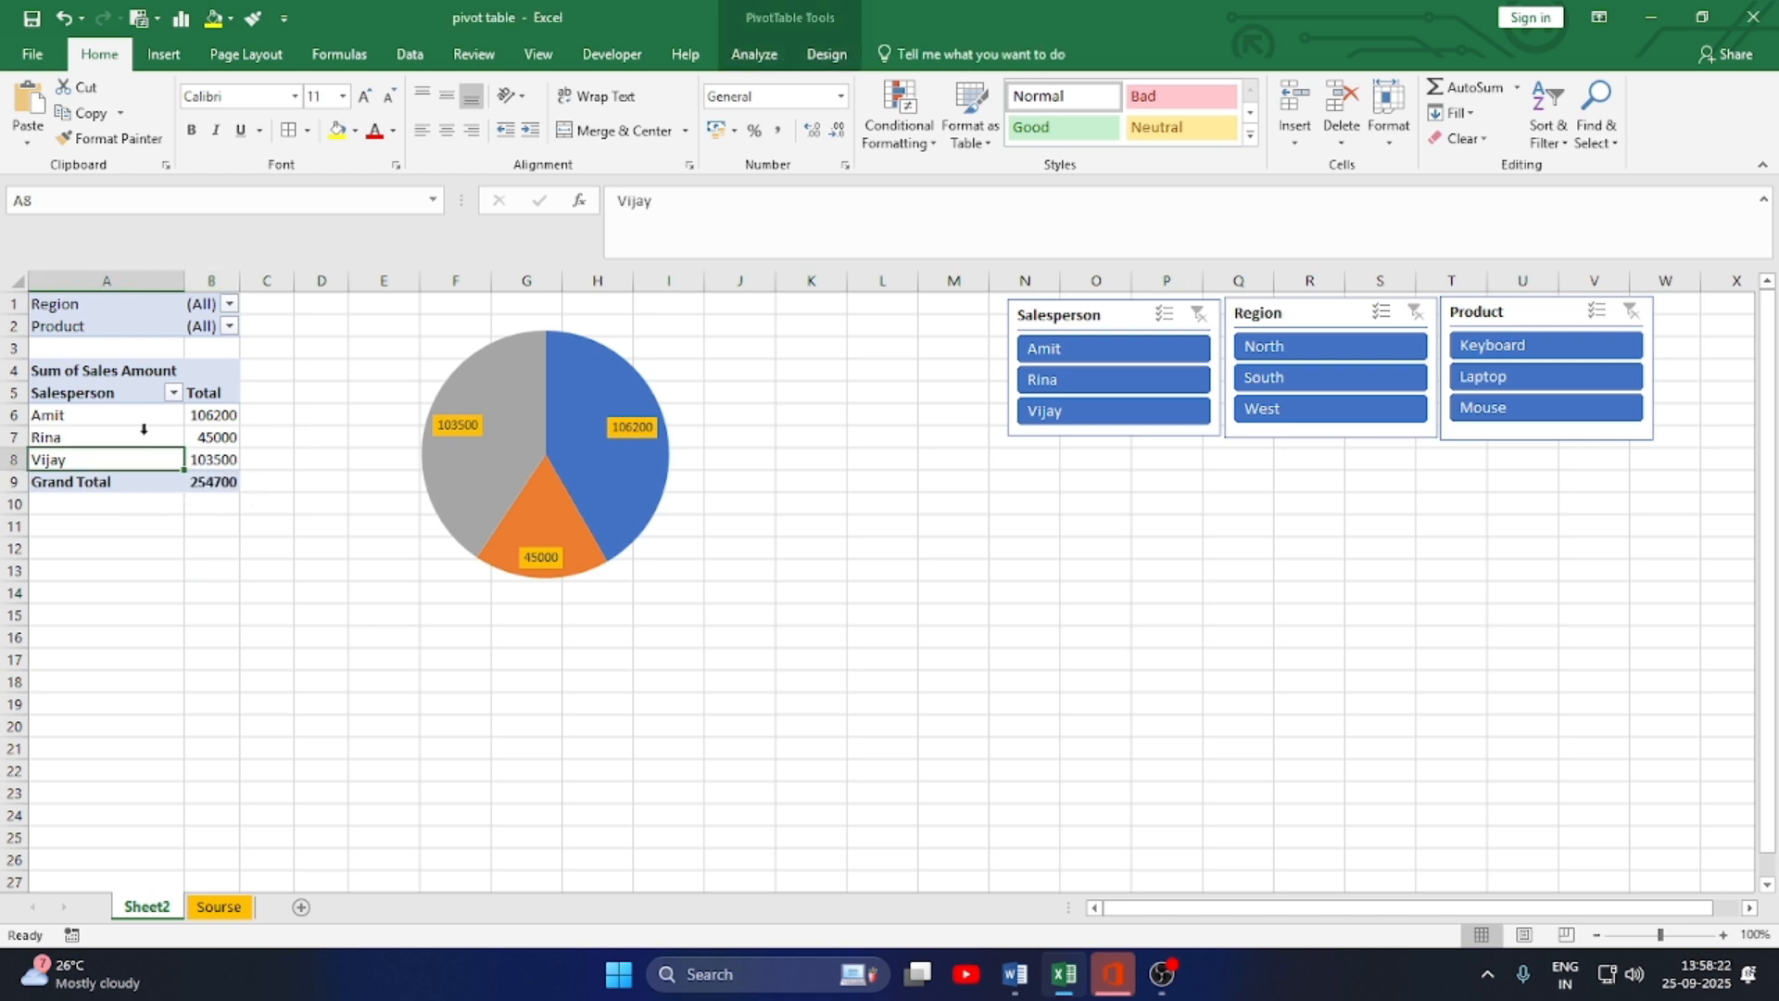
left_click(144, 429)
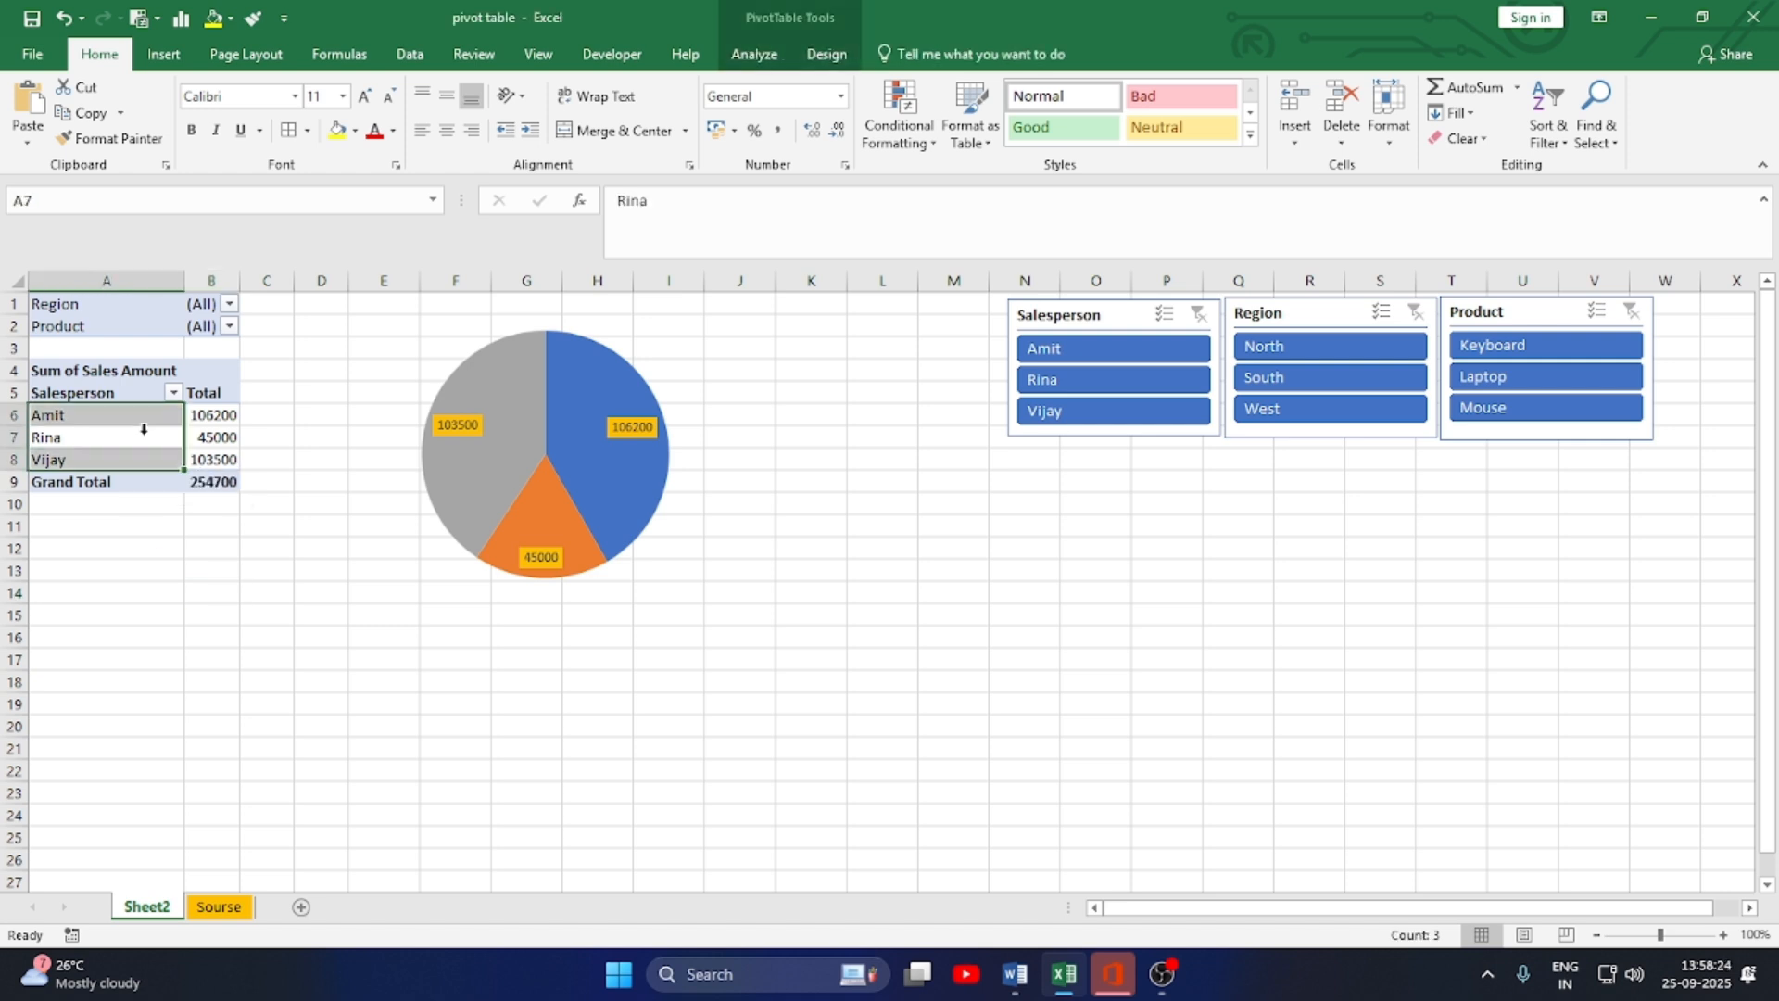
left_click(151, 454)
left_click(156, 438)
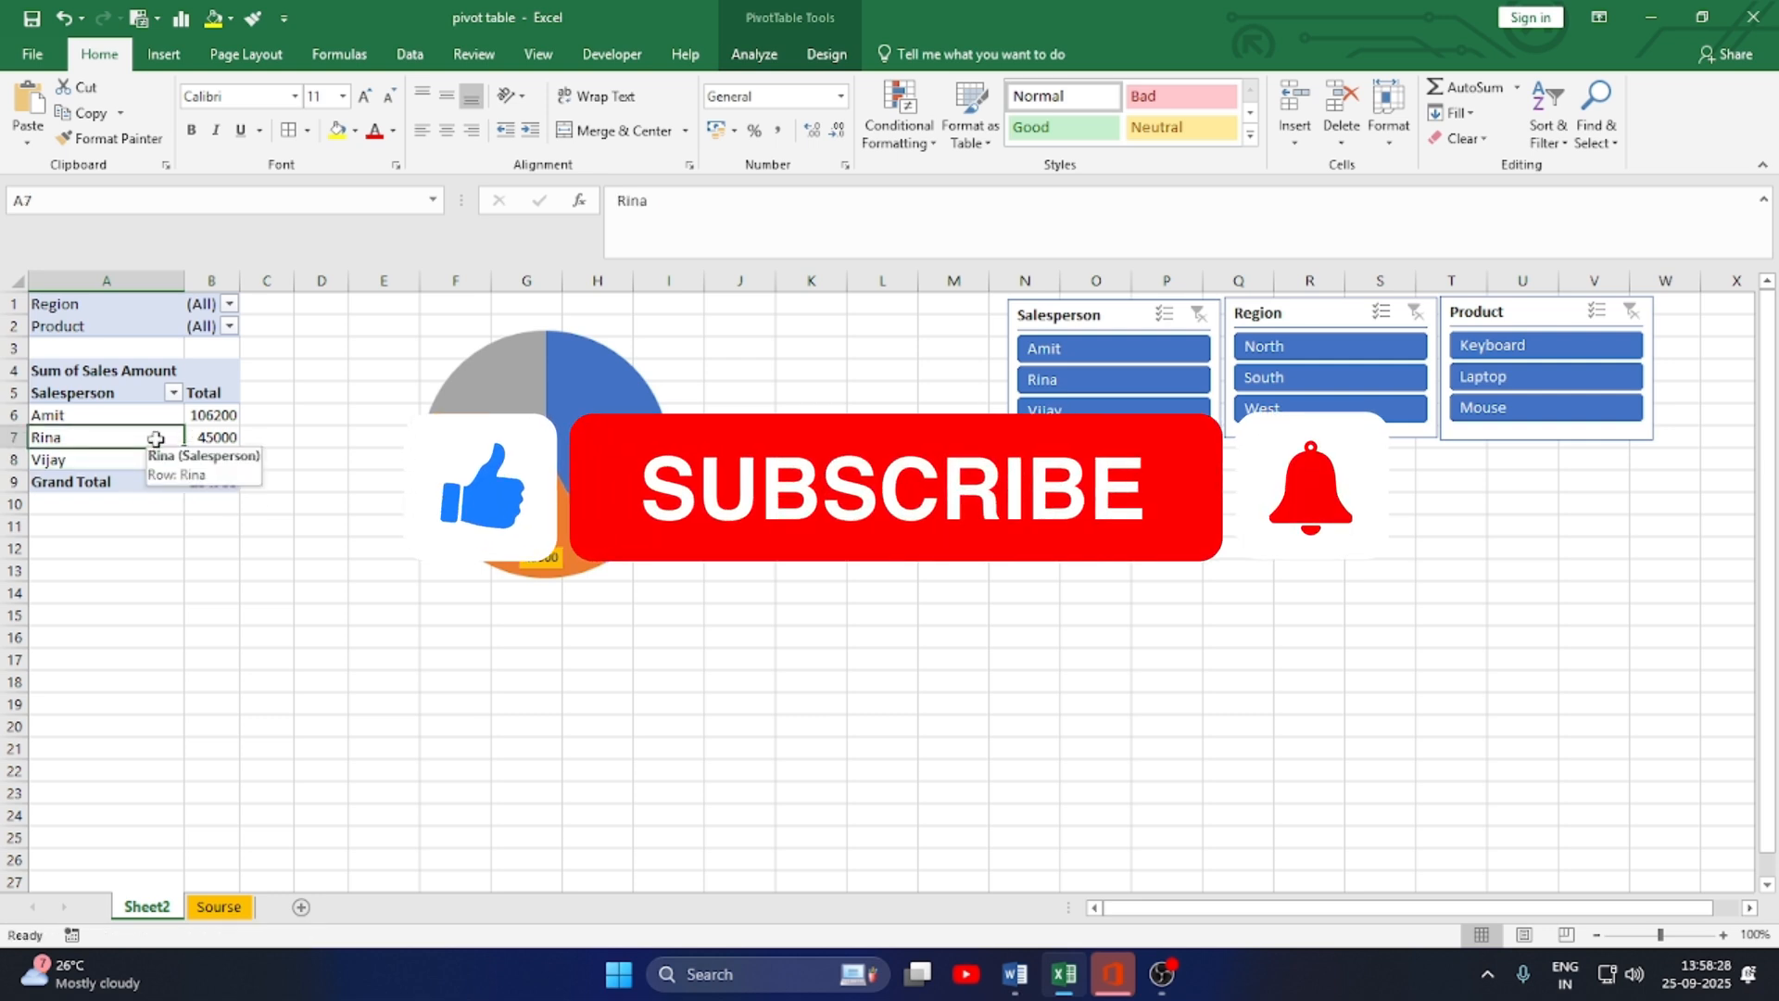